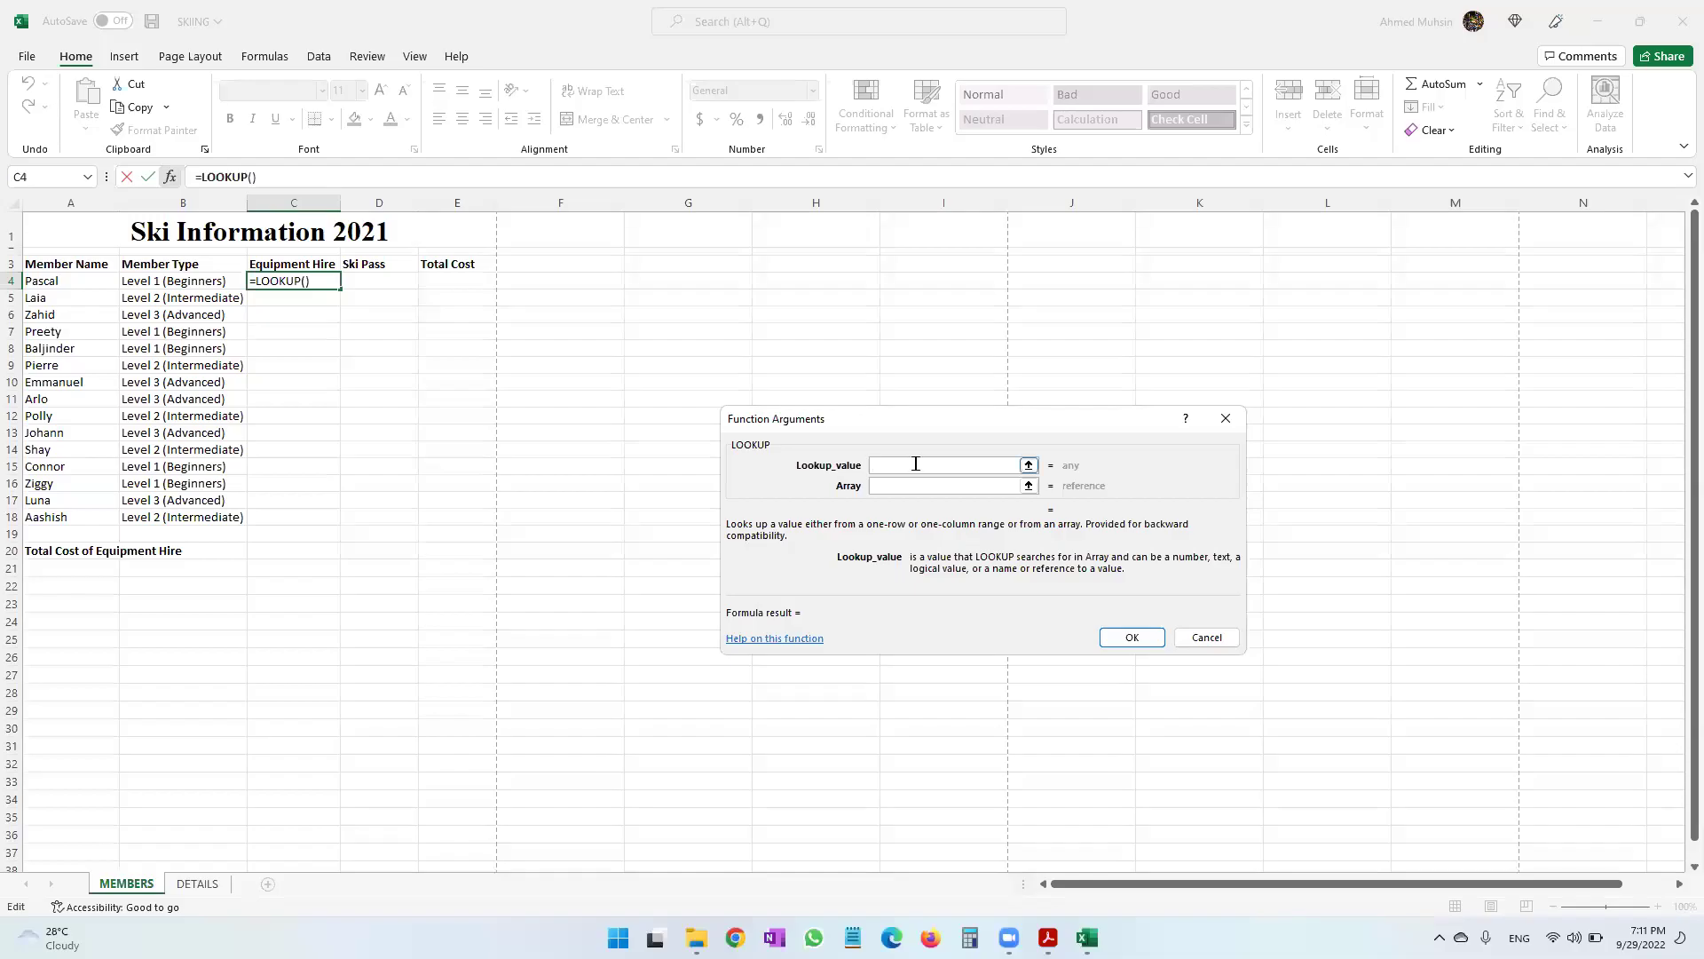
Set the LOOKUP arguments for C4 to lookup value B4 and array DETAILS!A14:B16
click(218, 282)
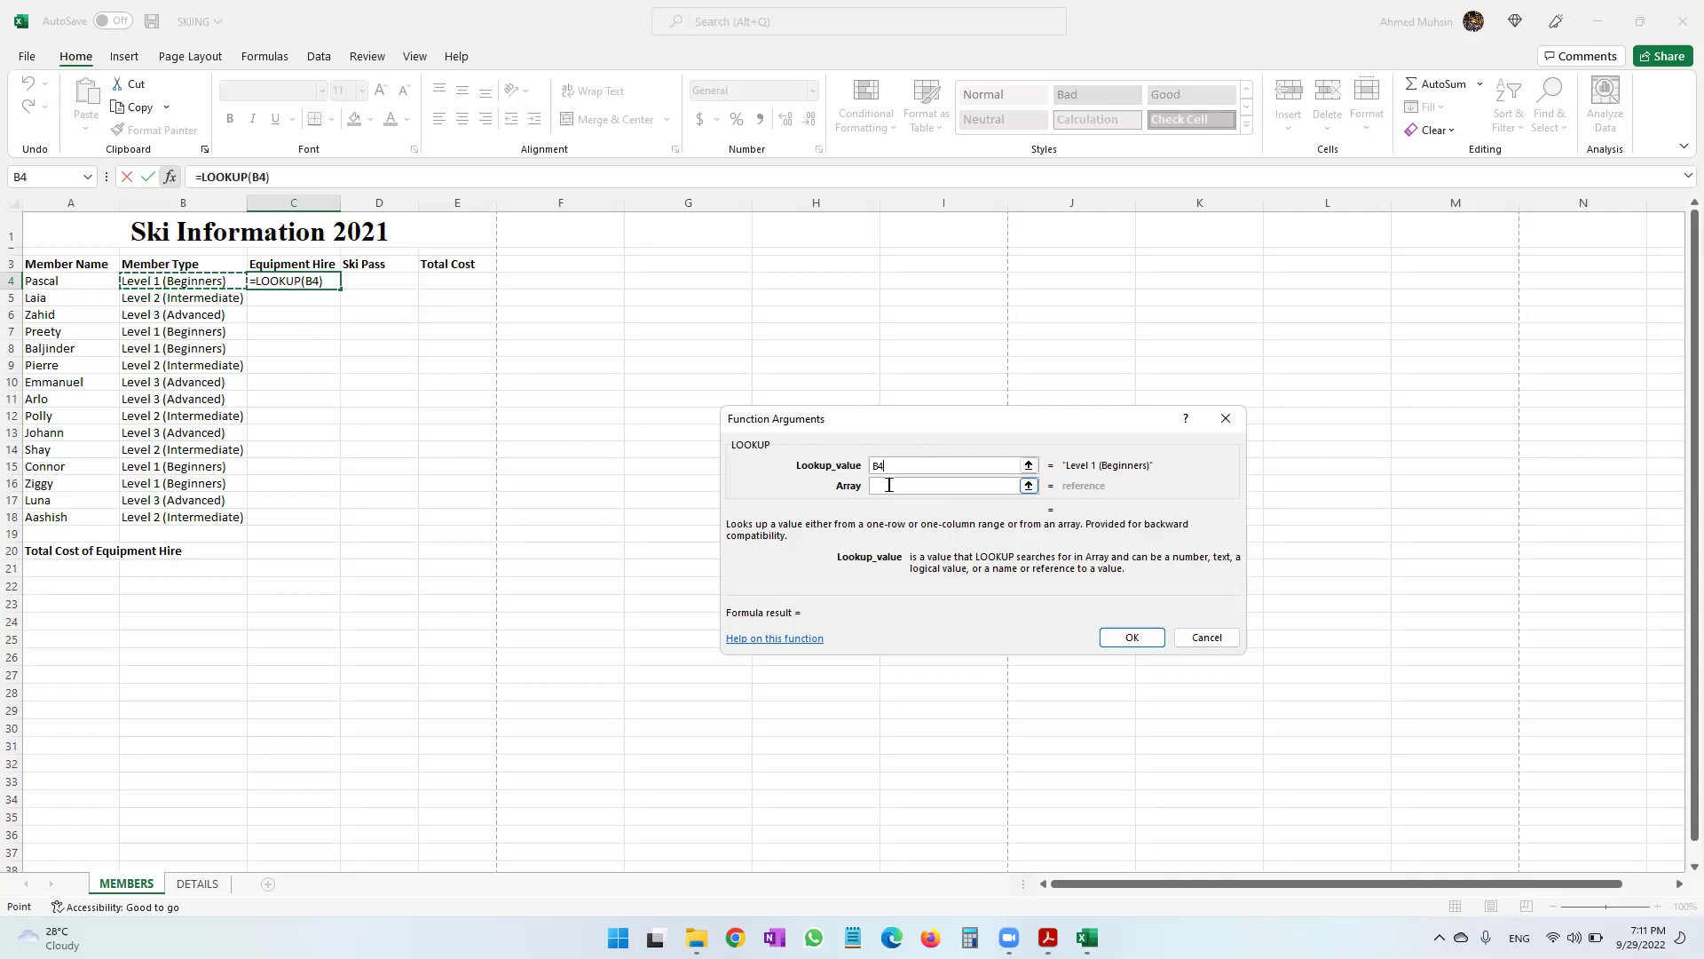
click(892, 491)
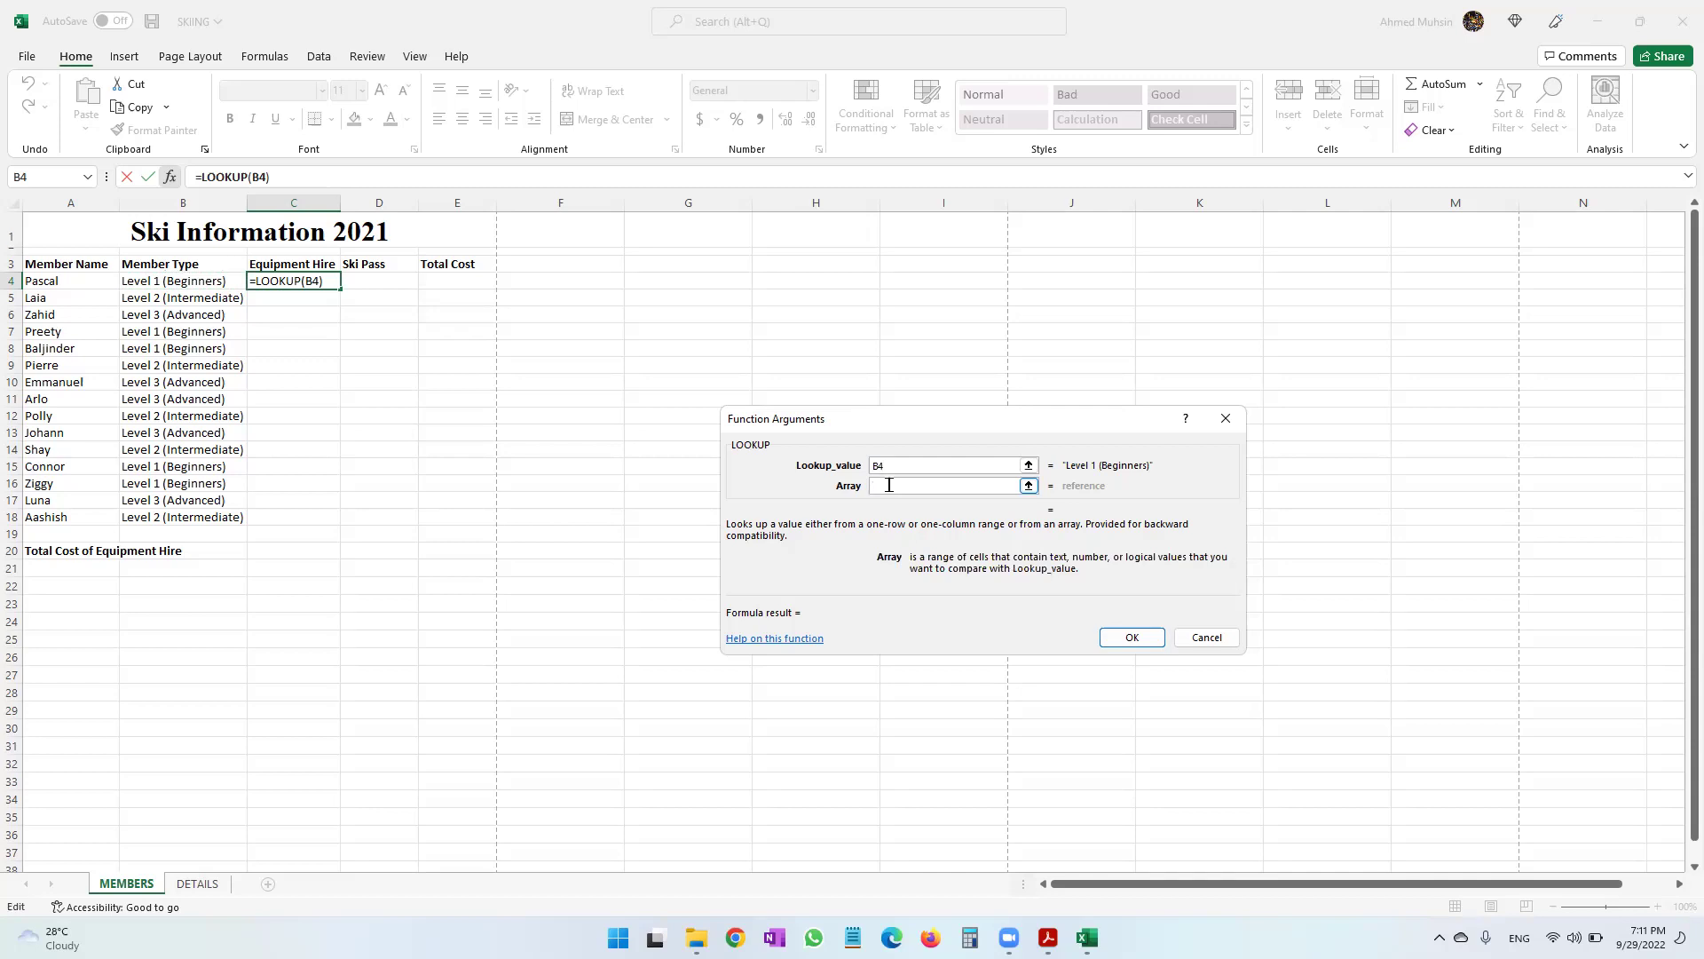
click(224, 885)
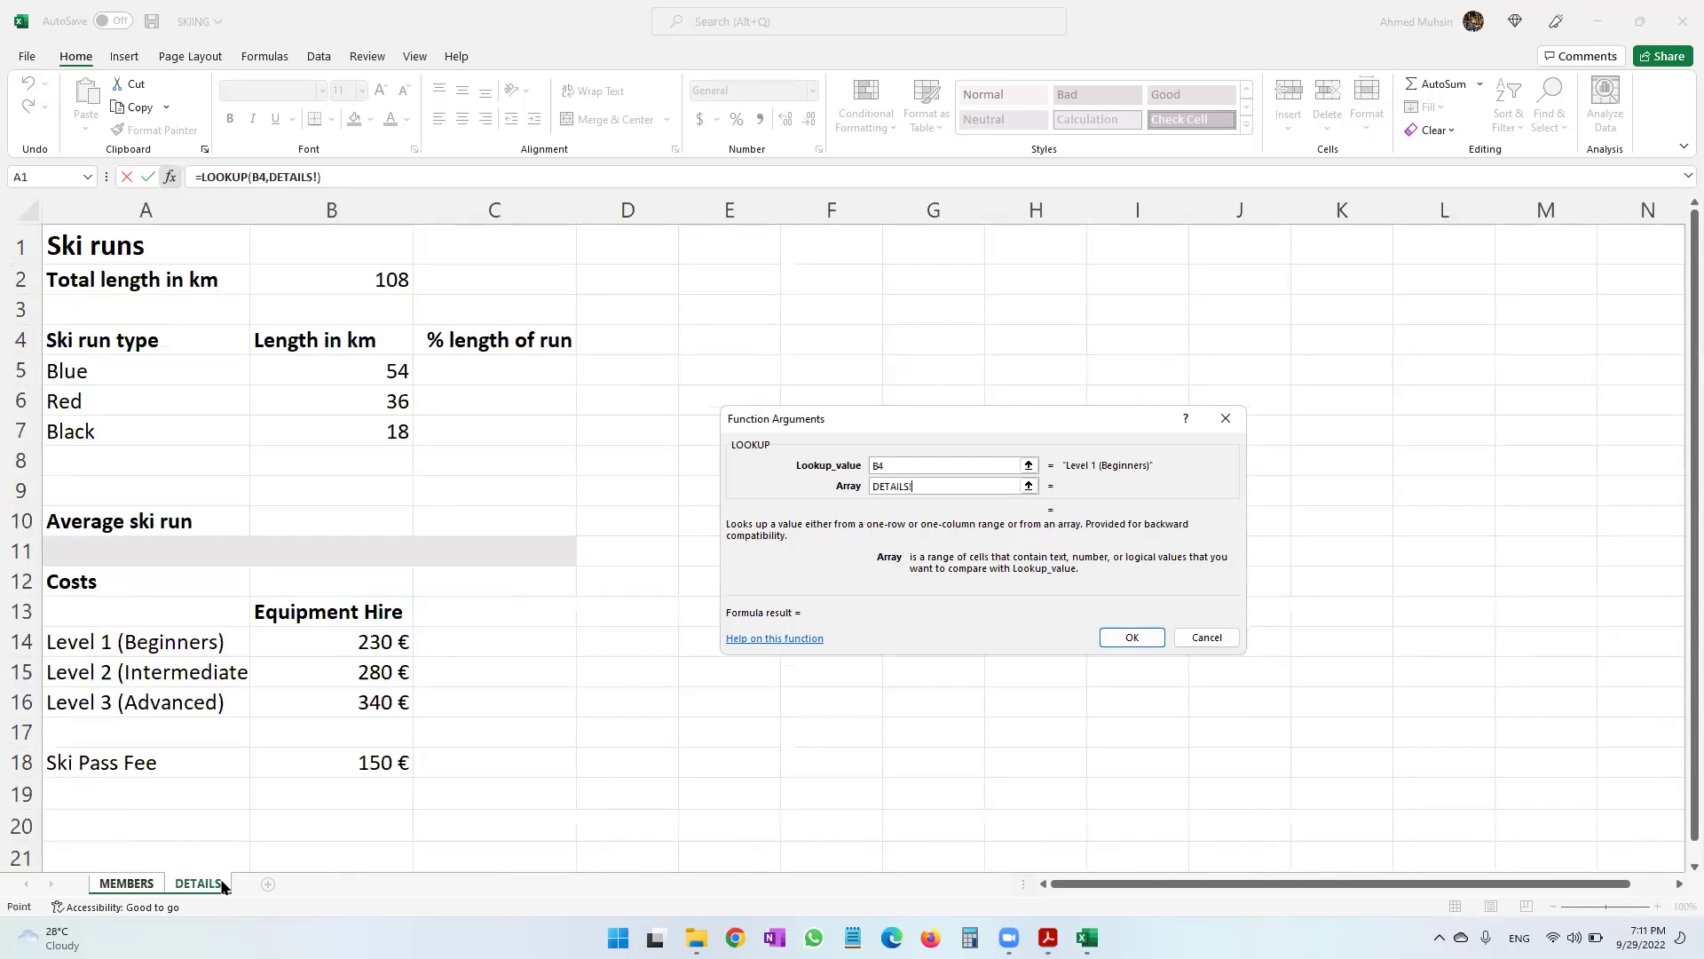
drag(213, 645, 327, 706)
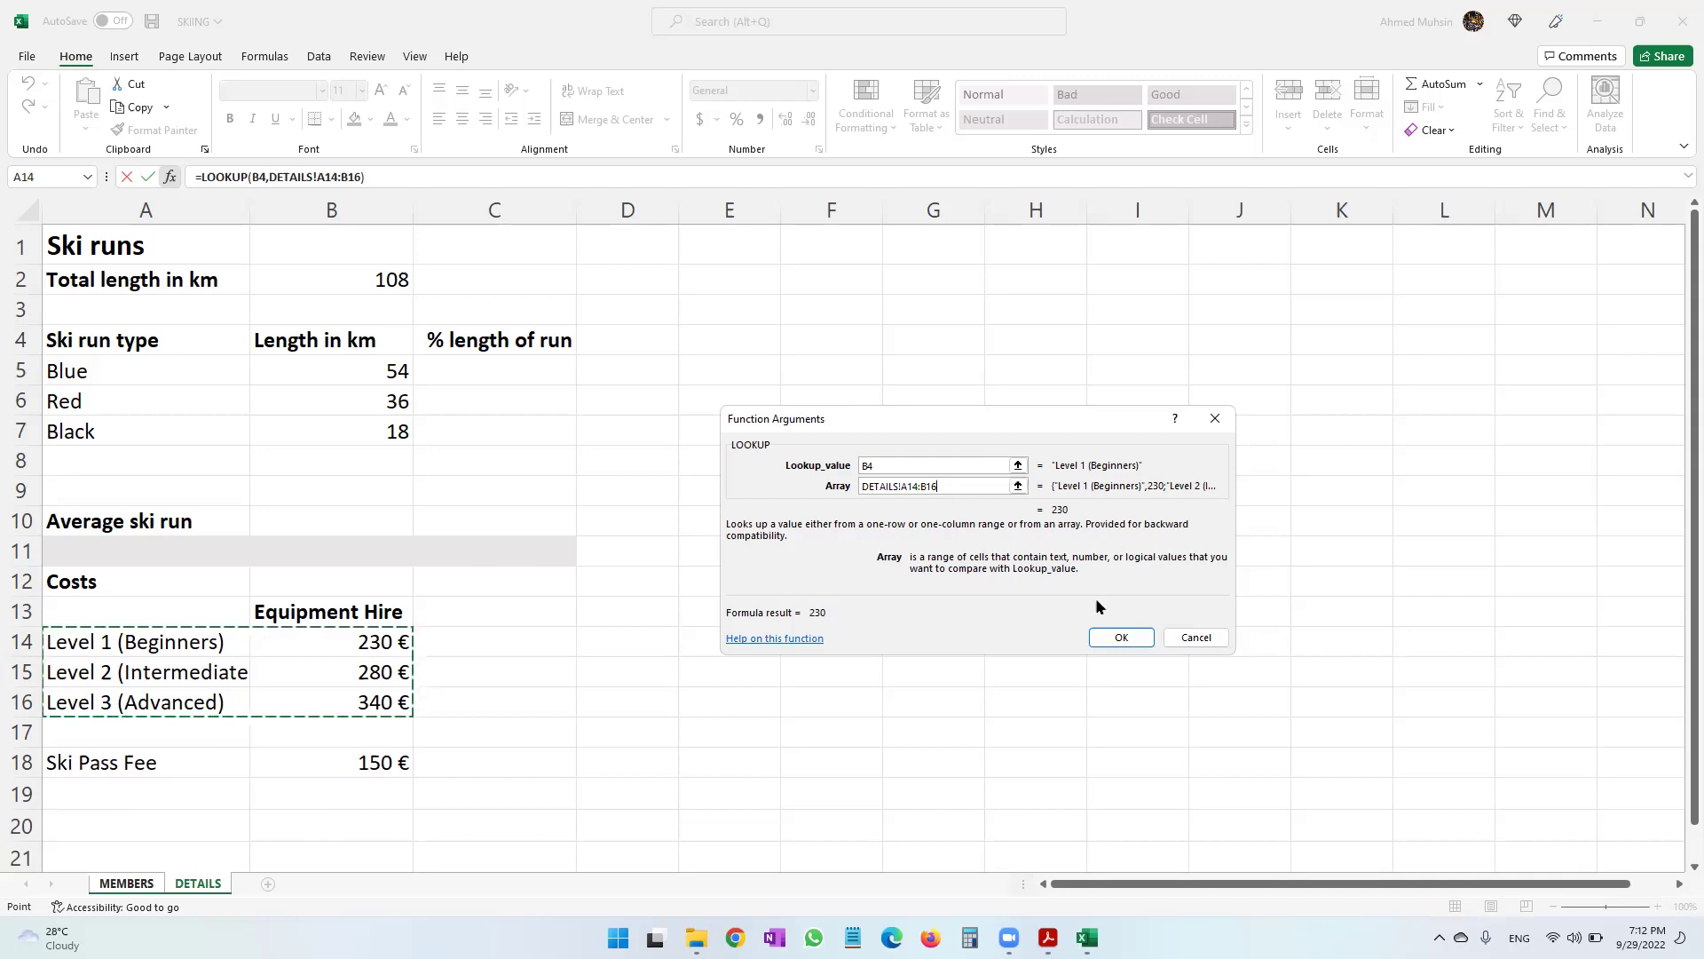
click(949, 465)
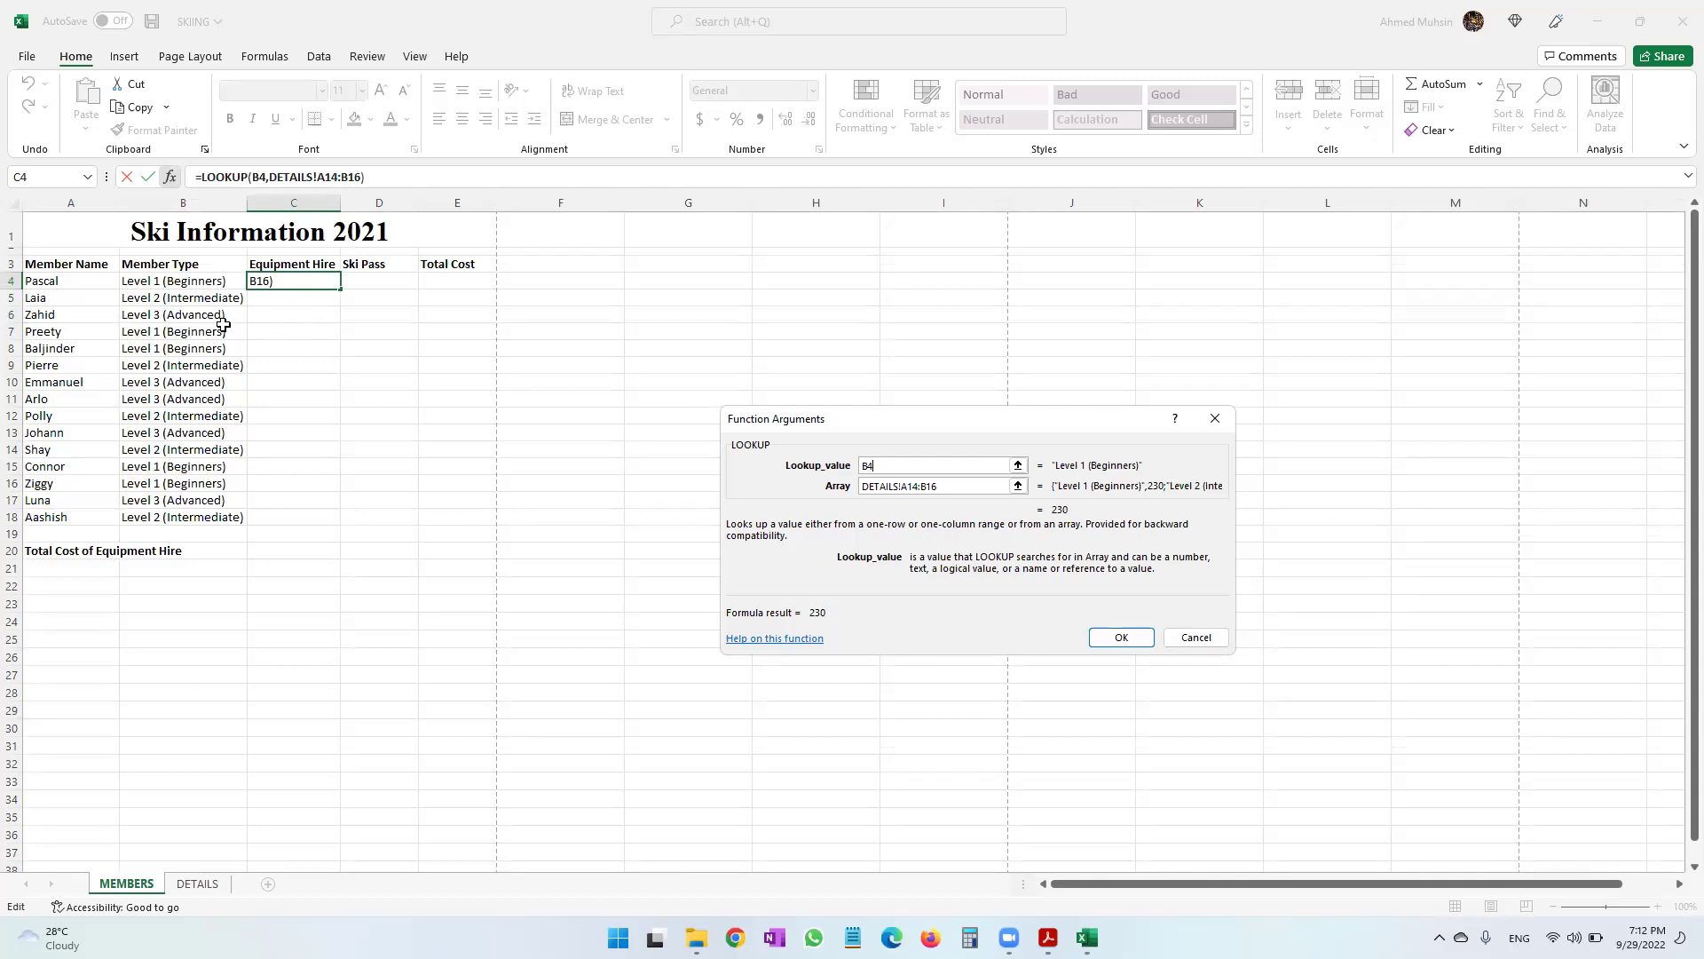
Make the LOOKUP array absolute as DETAILS!$A$14:$B$16 and confirm the formula in C4
double_click(866, 463)
click(943, 486)
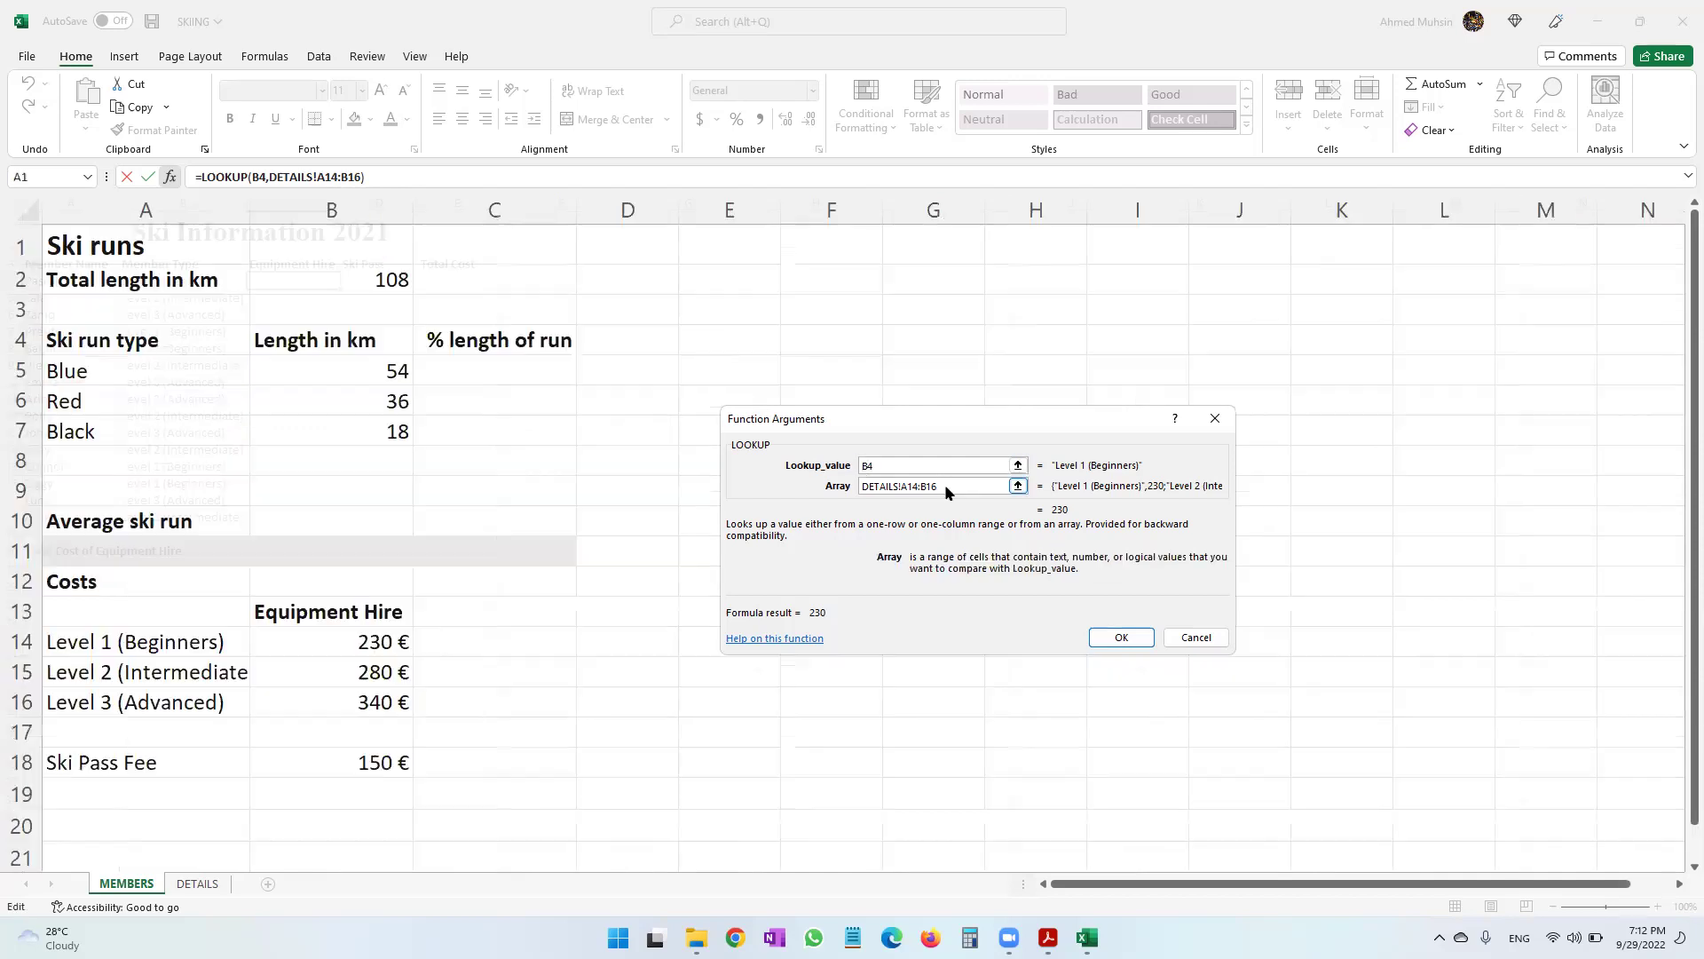
drag(943, 486, 854, 488)
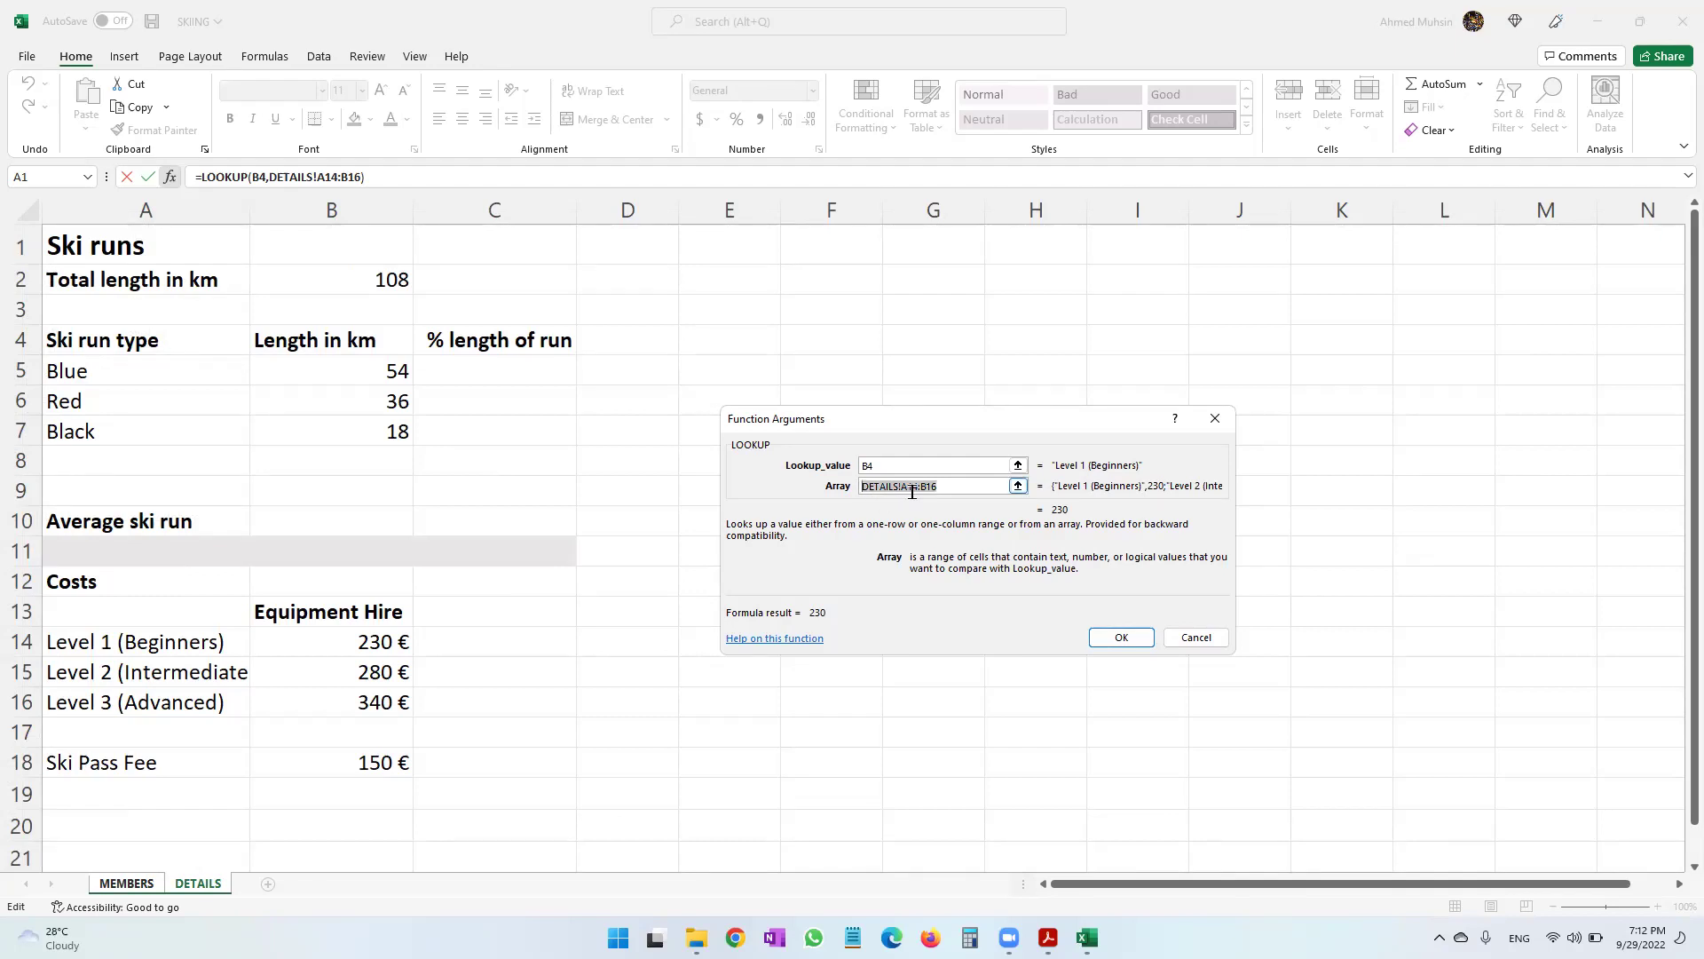
drag(941, 488, 844, 490)
click(935, 488)
drag(941, 485, 853, 486)
key(F4)
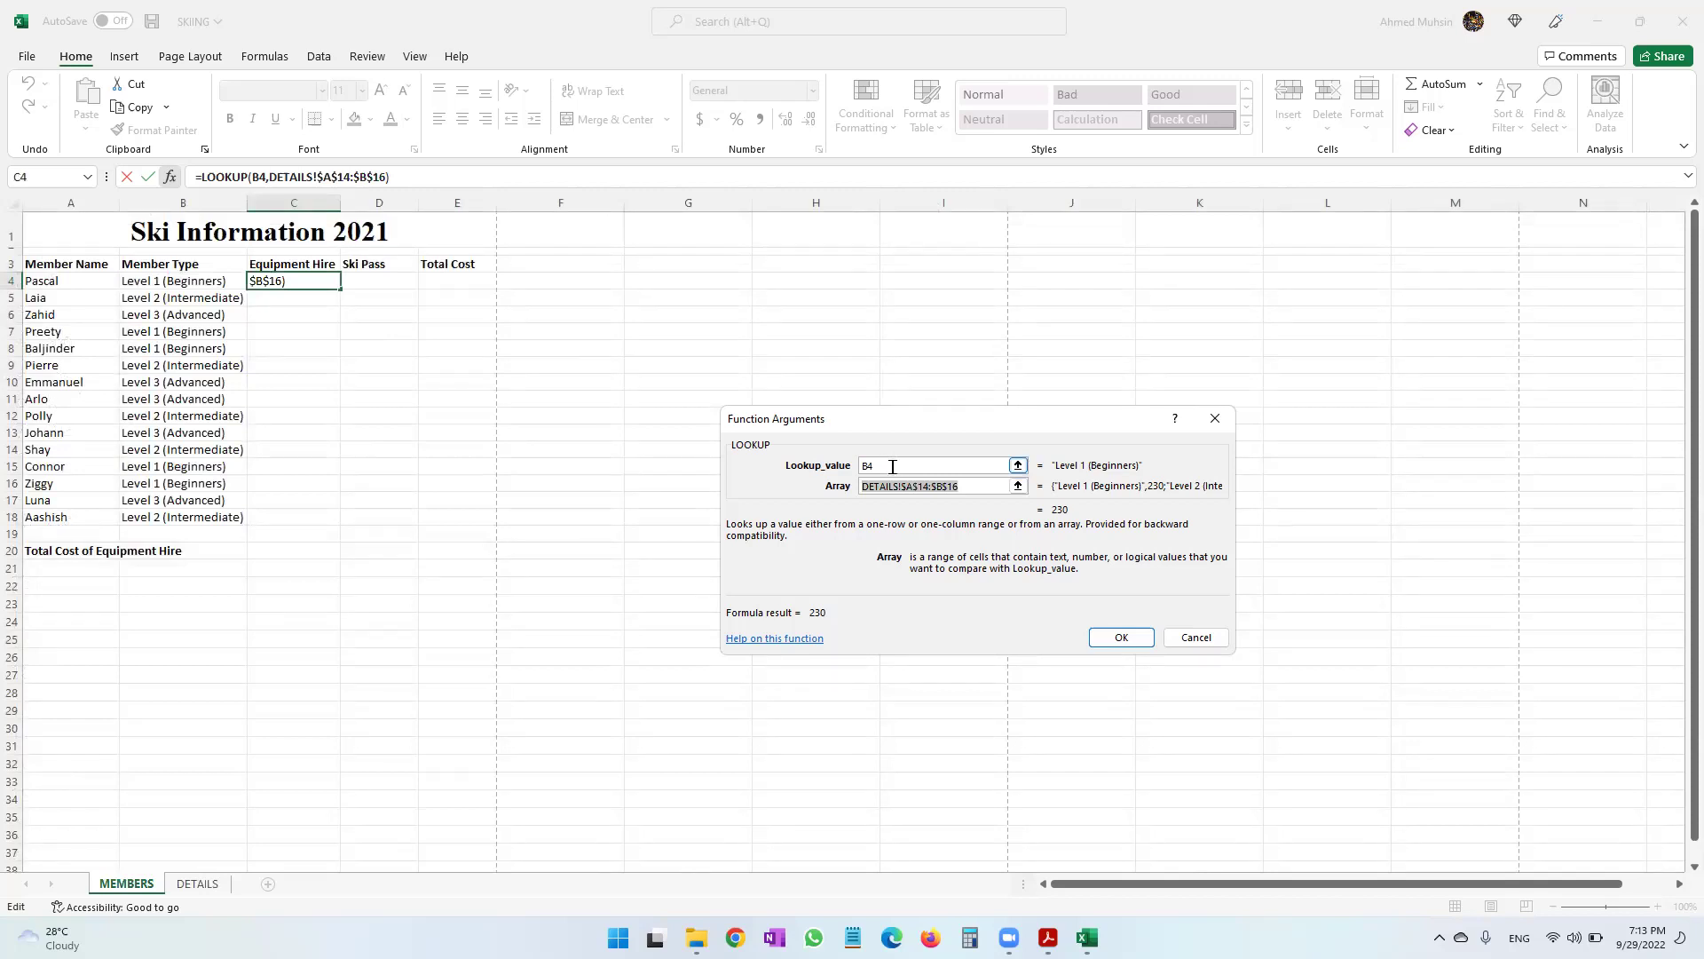
click(961, 484)
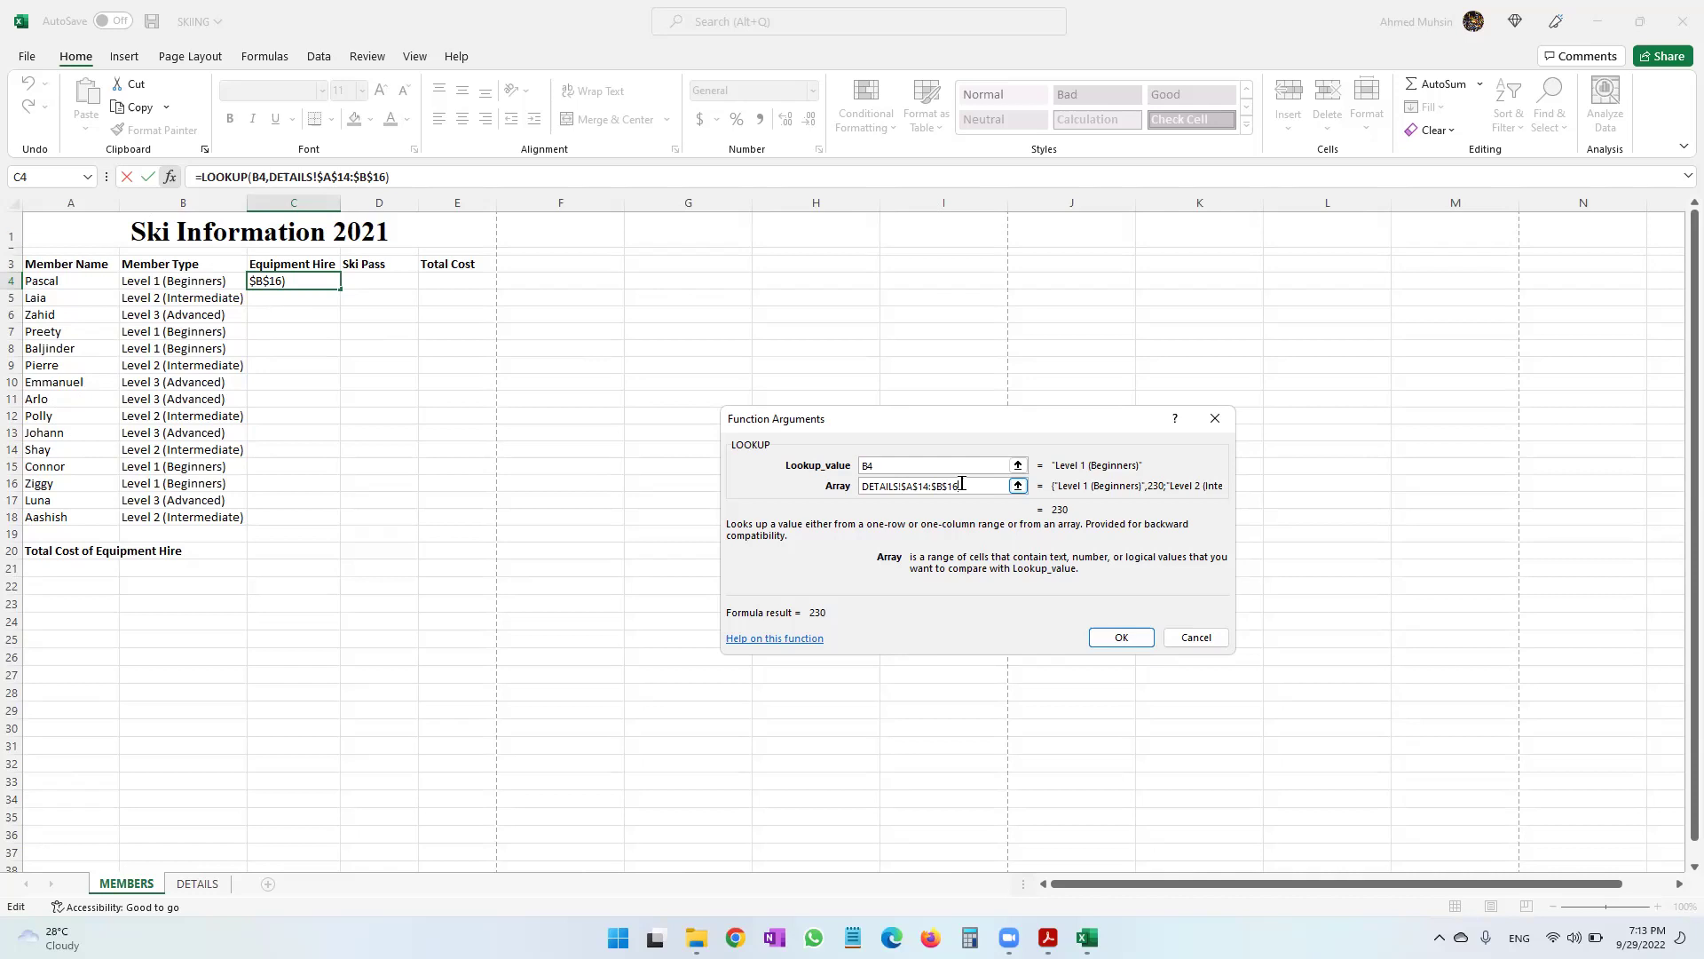
click(1121, 638)
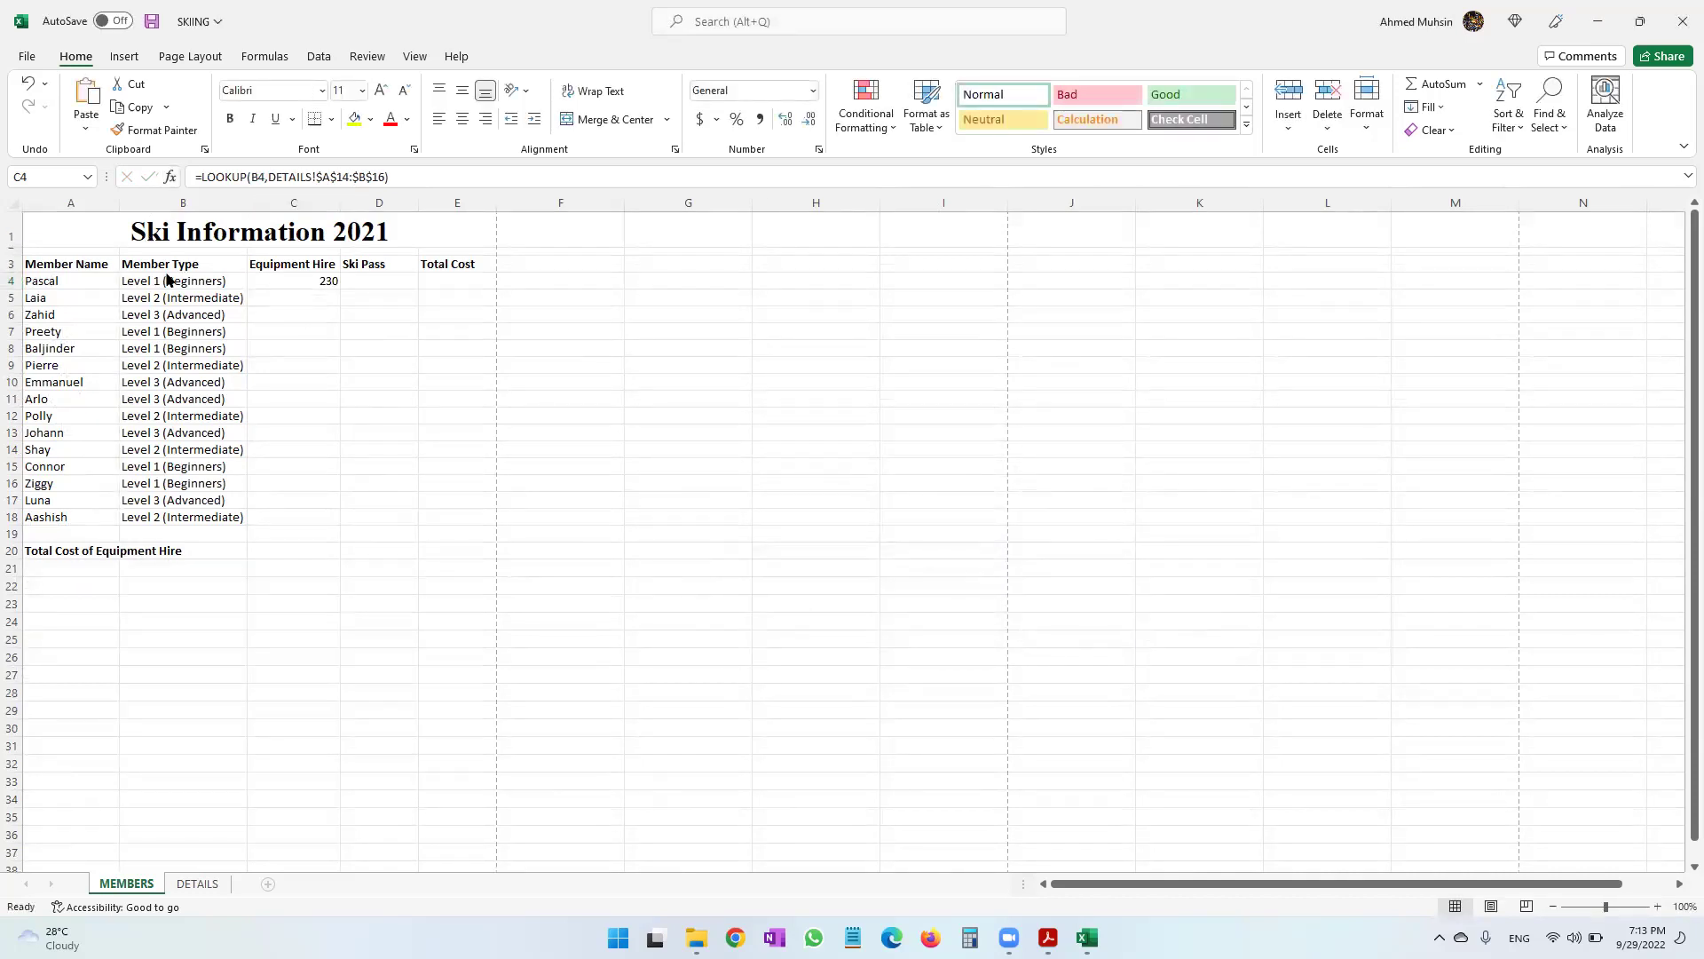
Check the 230 € Level 1 cost on DETAILS and fill the LOOKUP formula down to C18
click(189, 891)
click(245, 639)
click(291, 639)
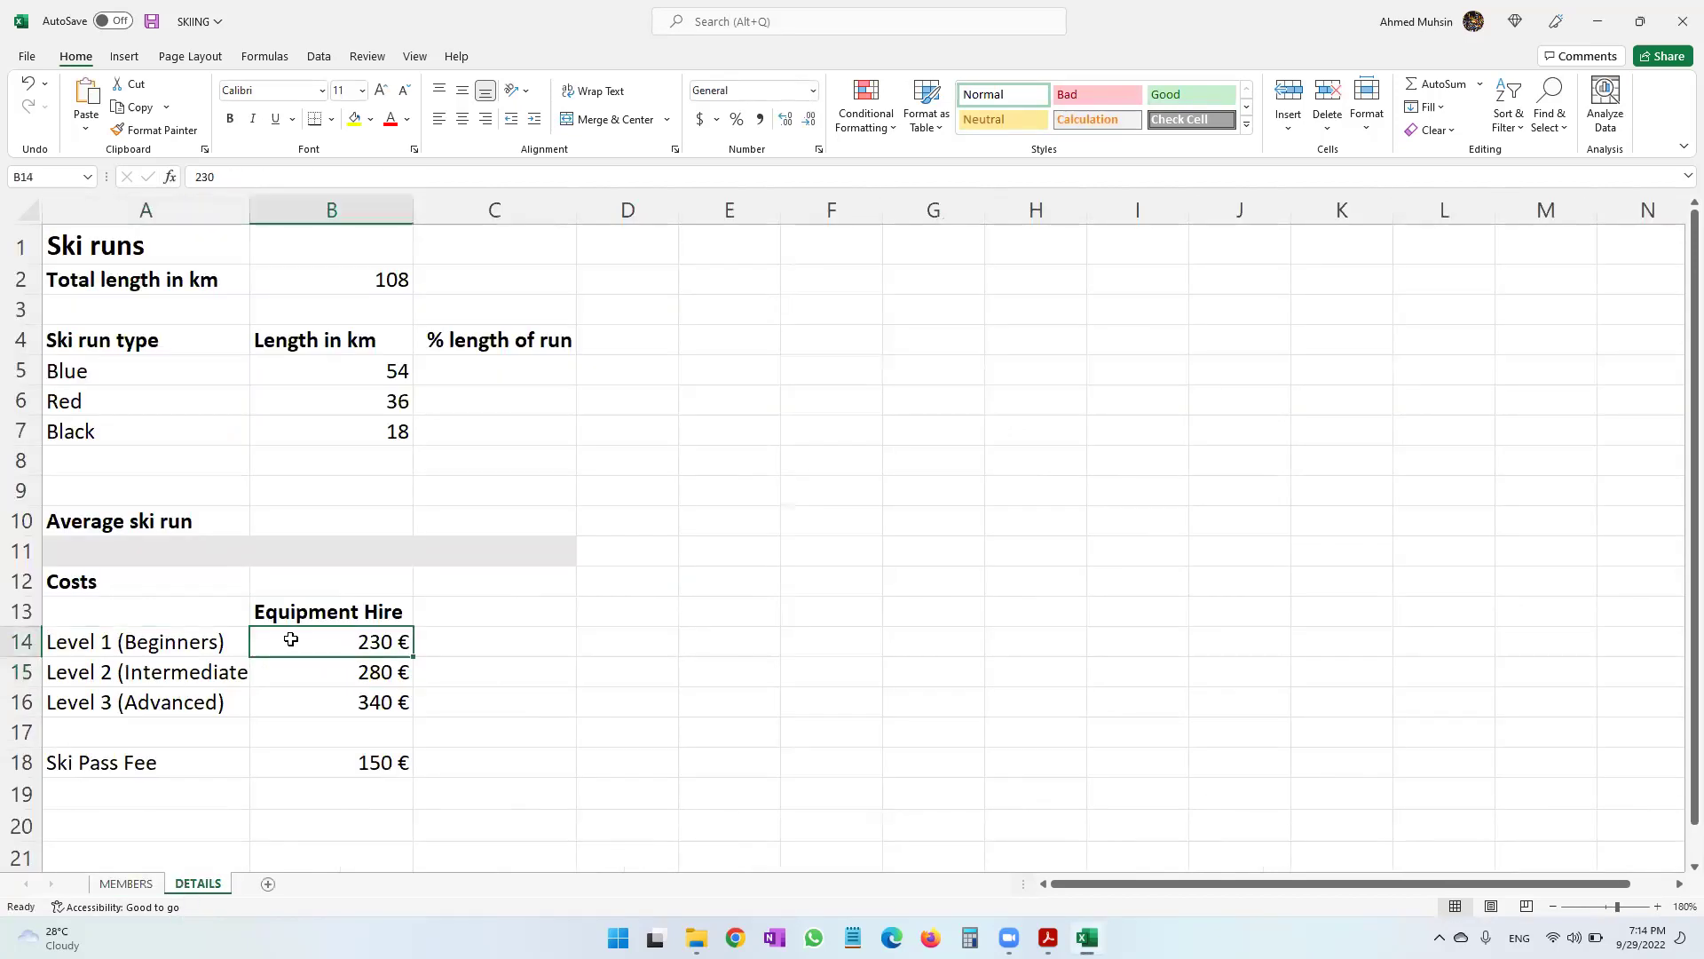
click(153, 886)
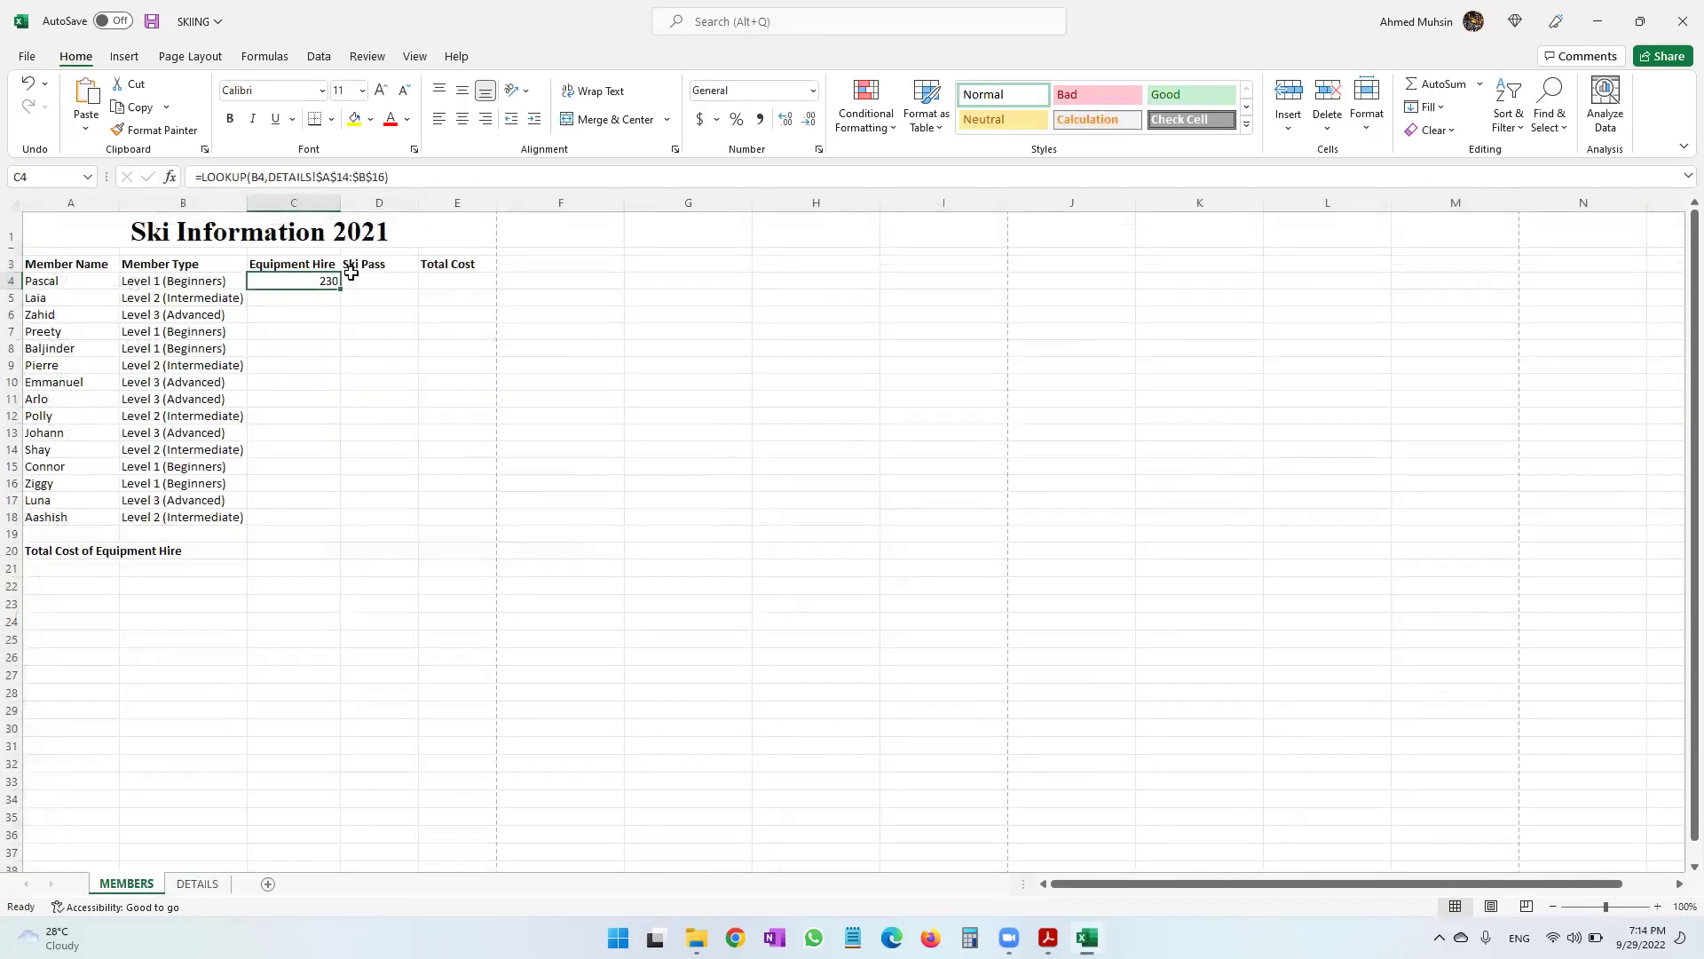
drag(339, 288, 294, 523)
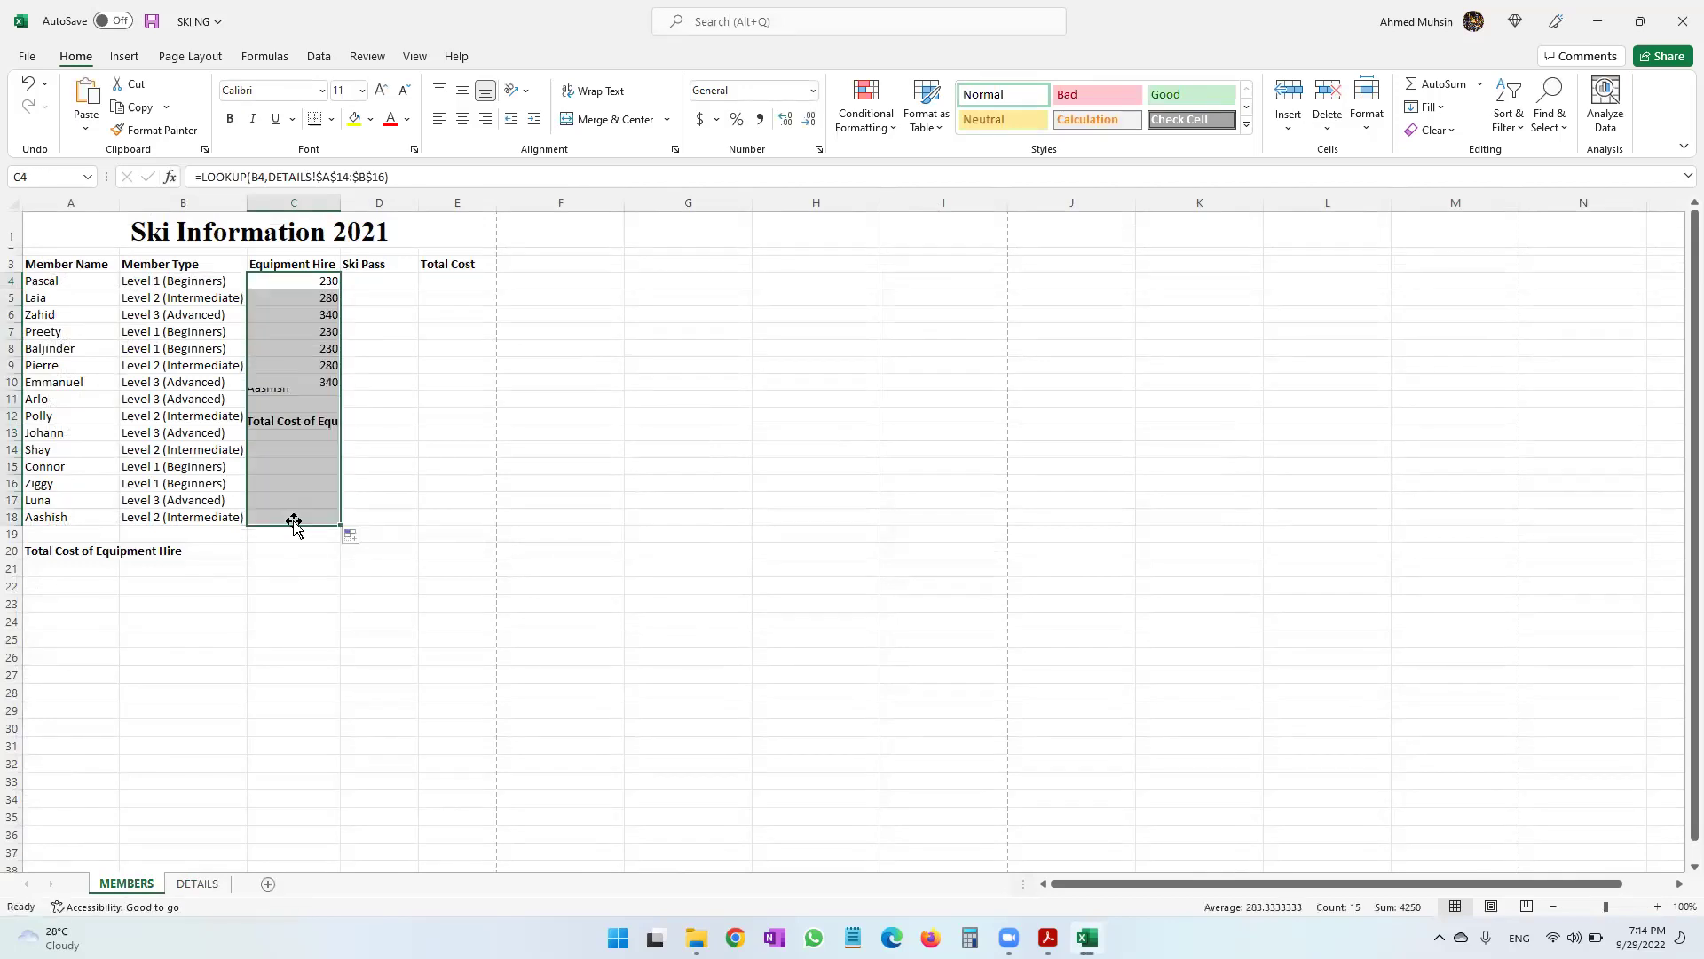
Cross-check the copied hire costs in C5 and C6 against the 280 € and 340 € levels on DETAILS
click(190, 298)
click(289, 300)
click(196, 884)
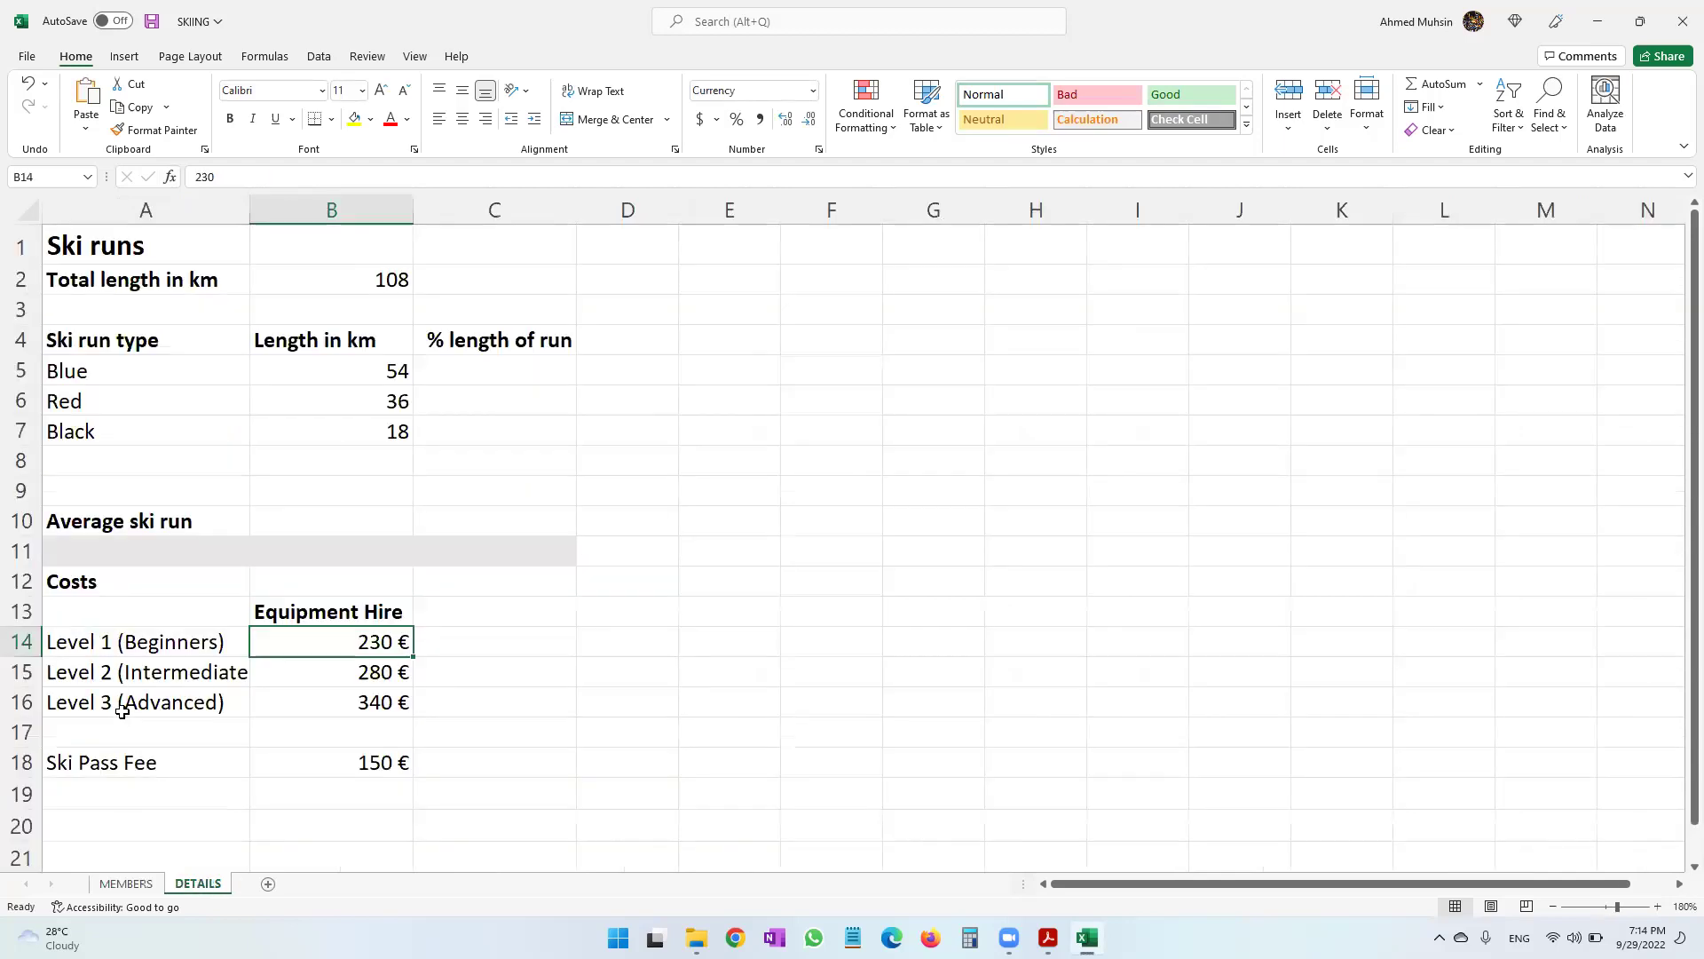
click(122, 701)
click(356, 683)
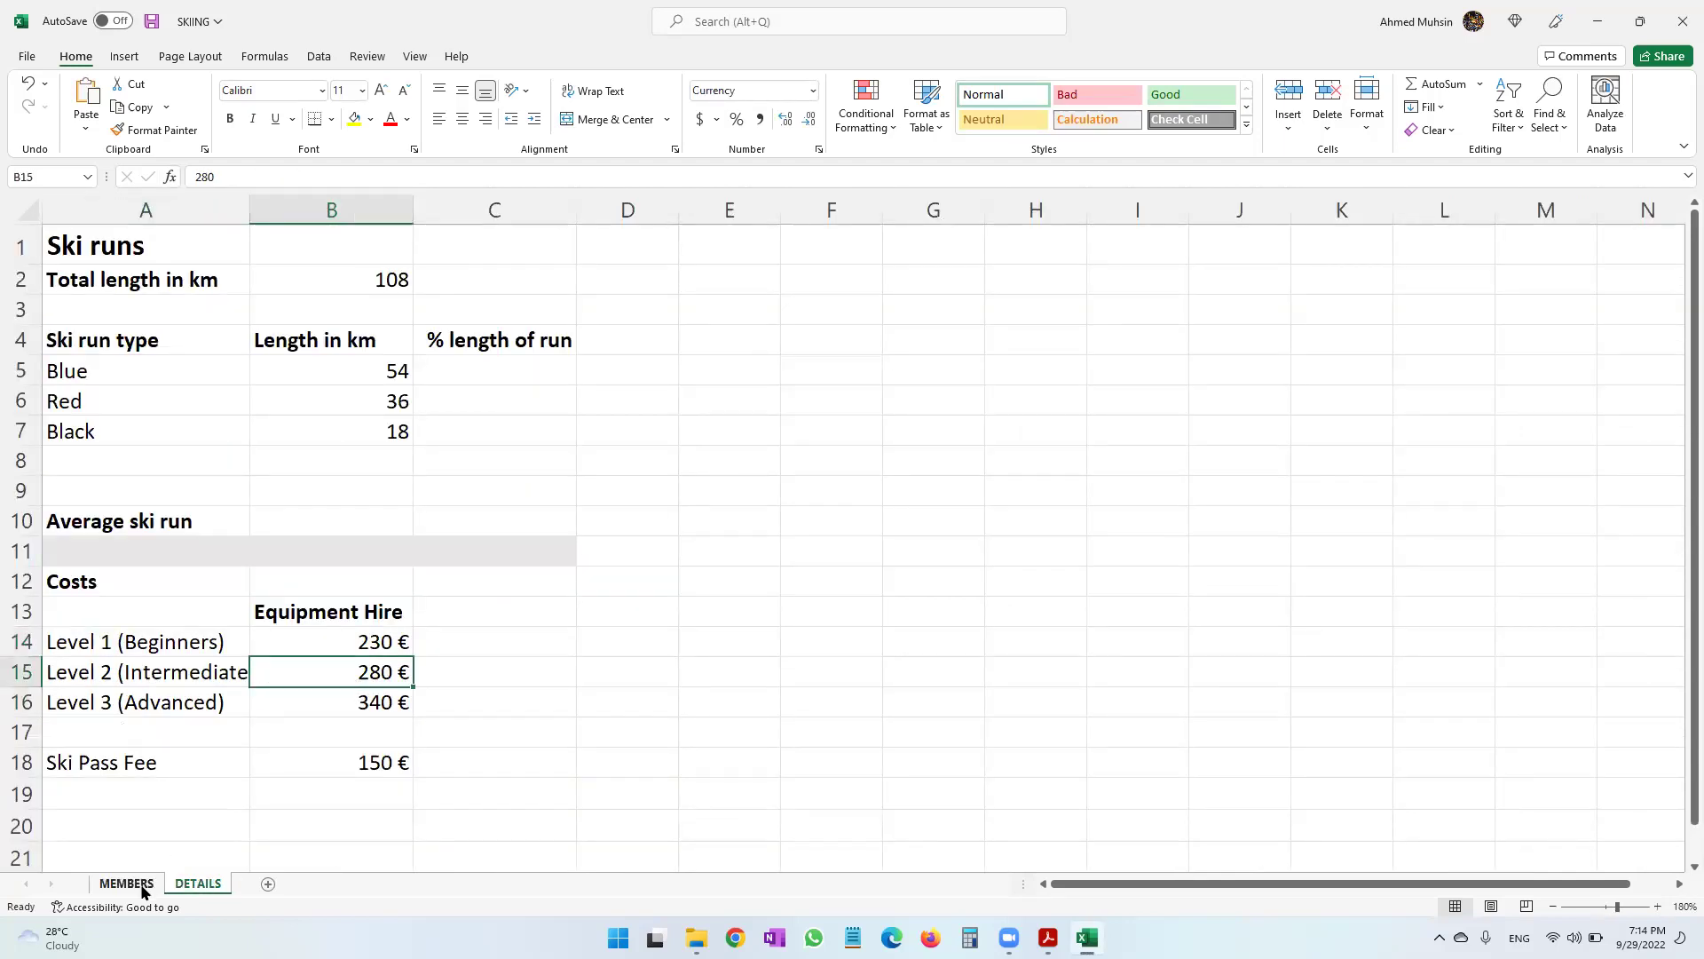
click(125, 884)
click(219, 313)
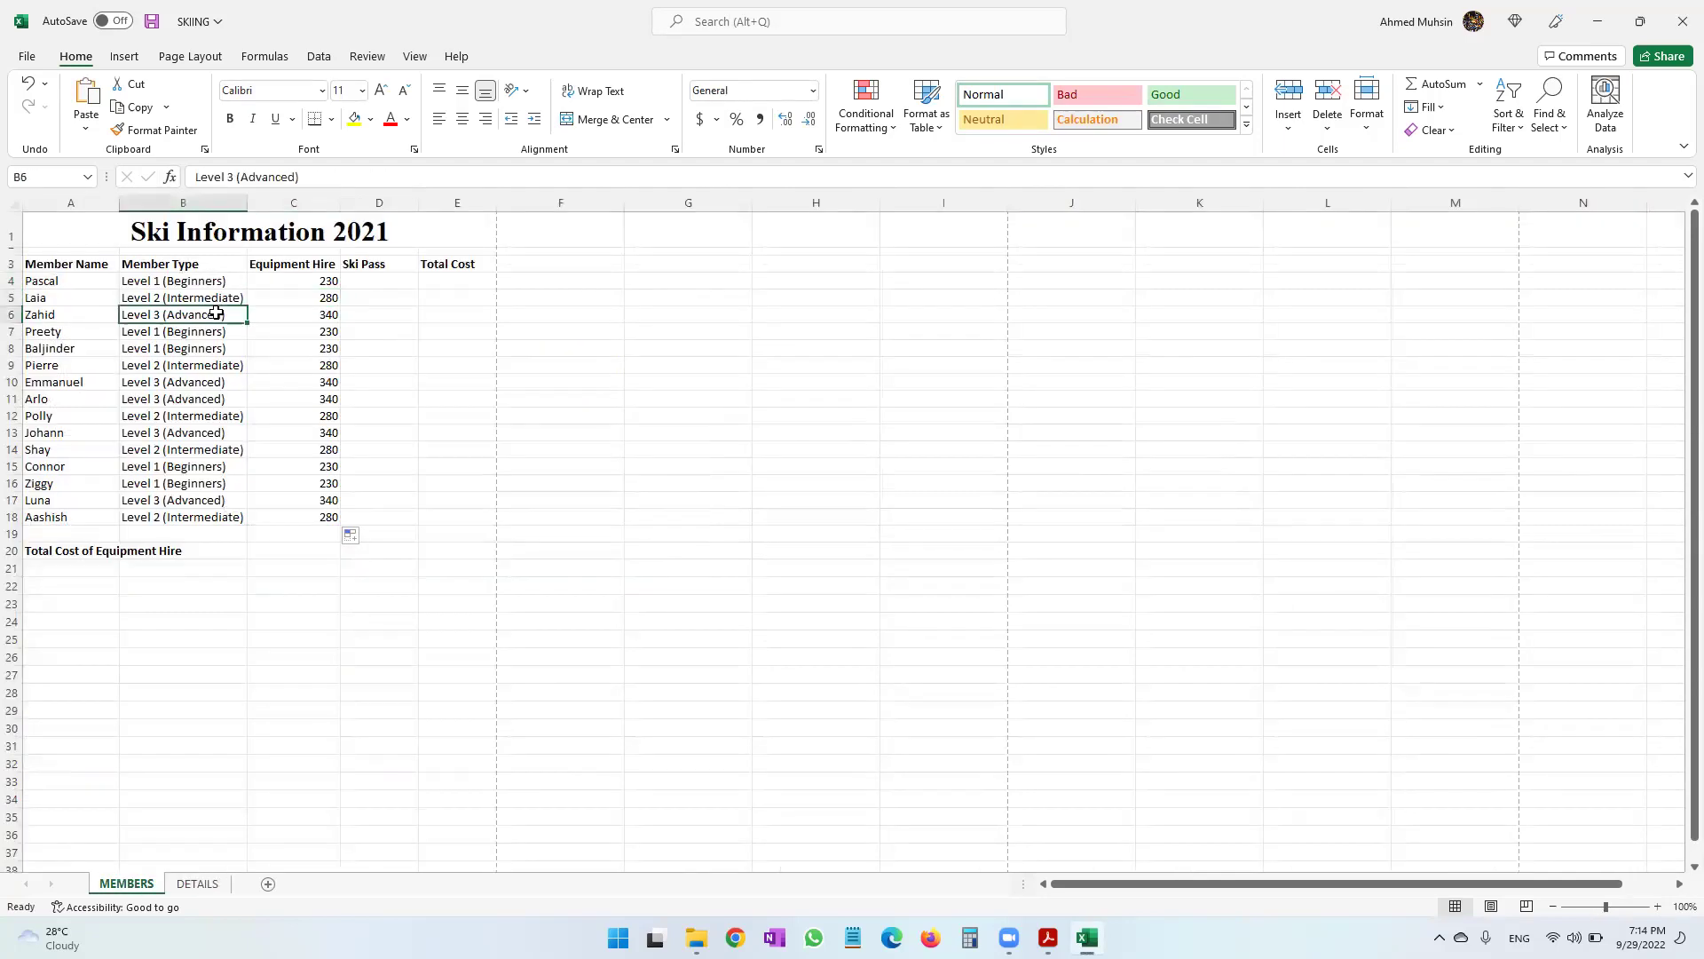
click(289, 316)
click(196, 883)
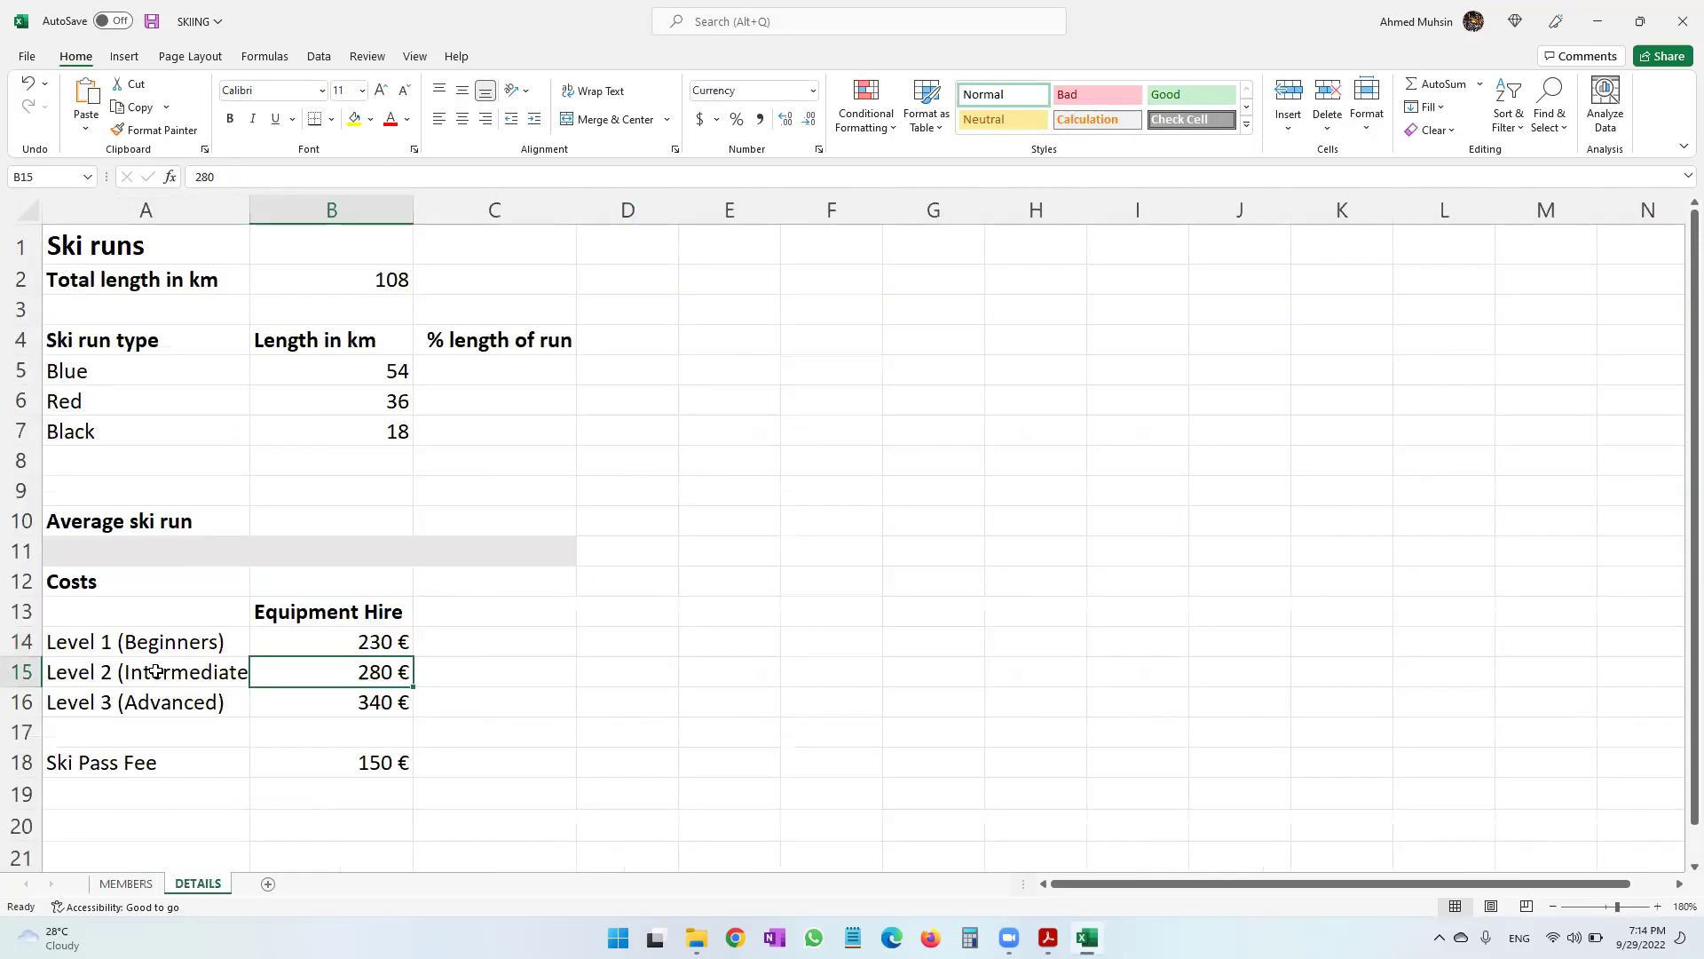
click(324, 711)
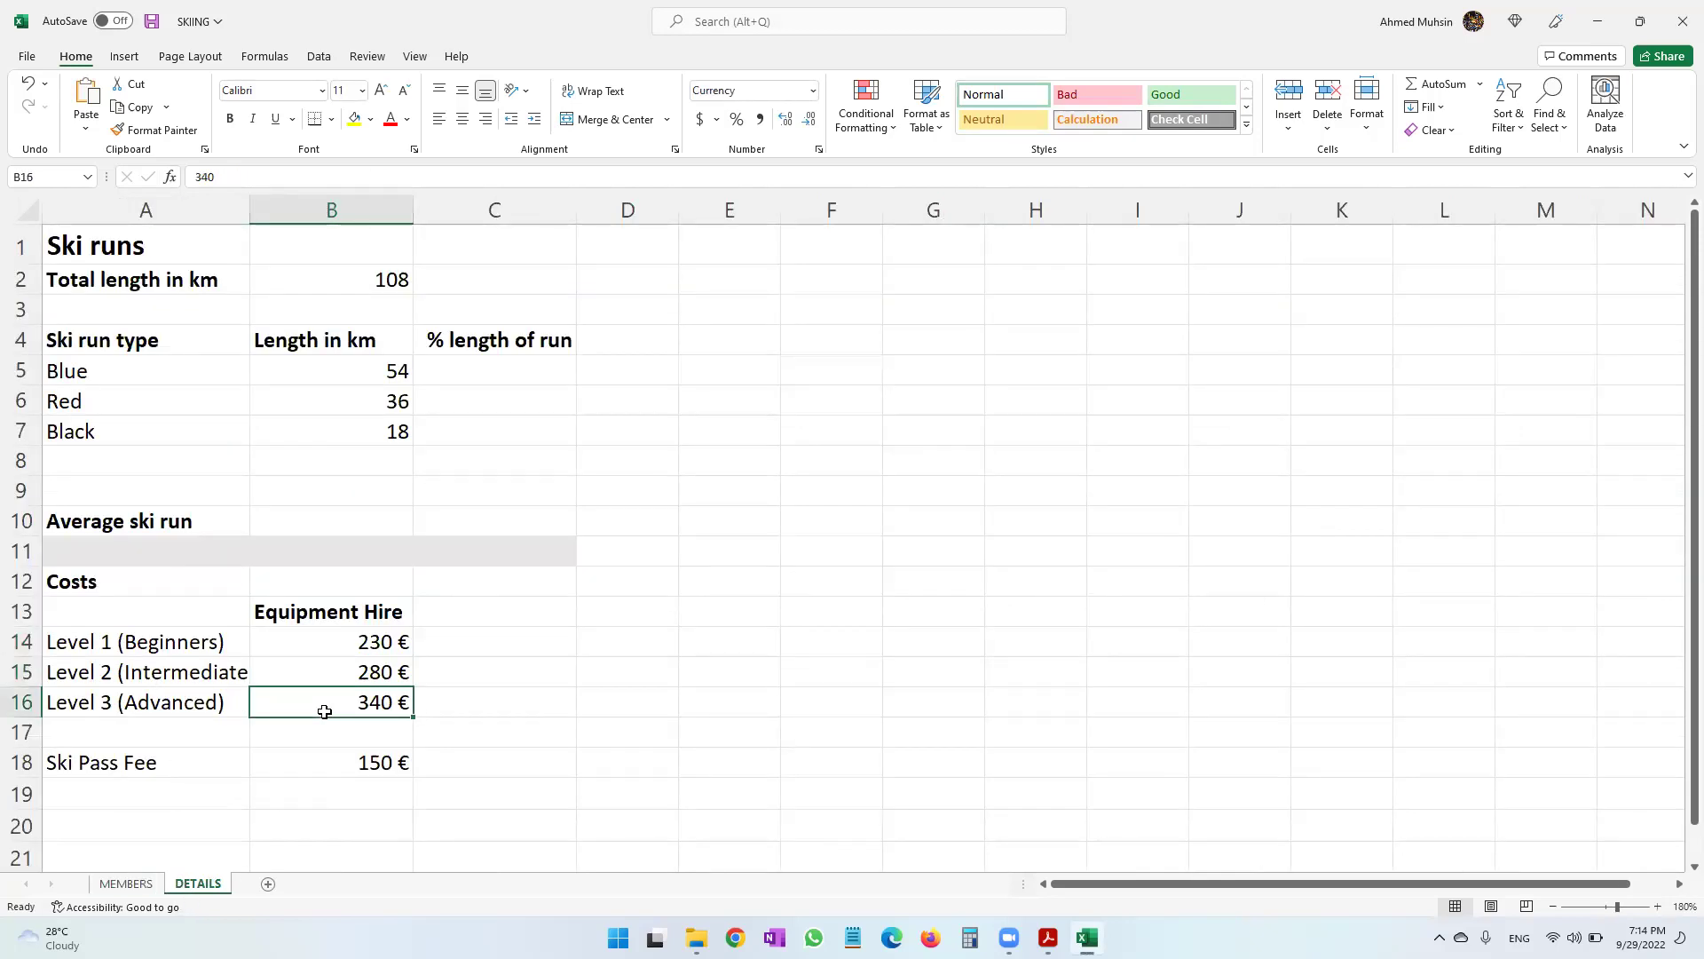
click(138, 883)
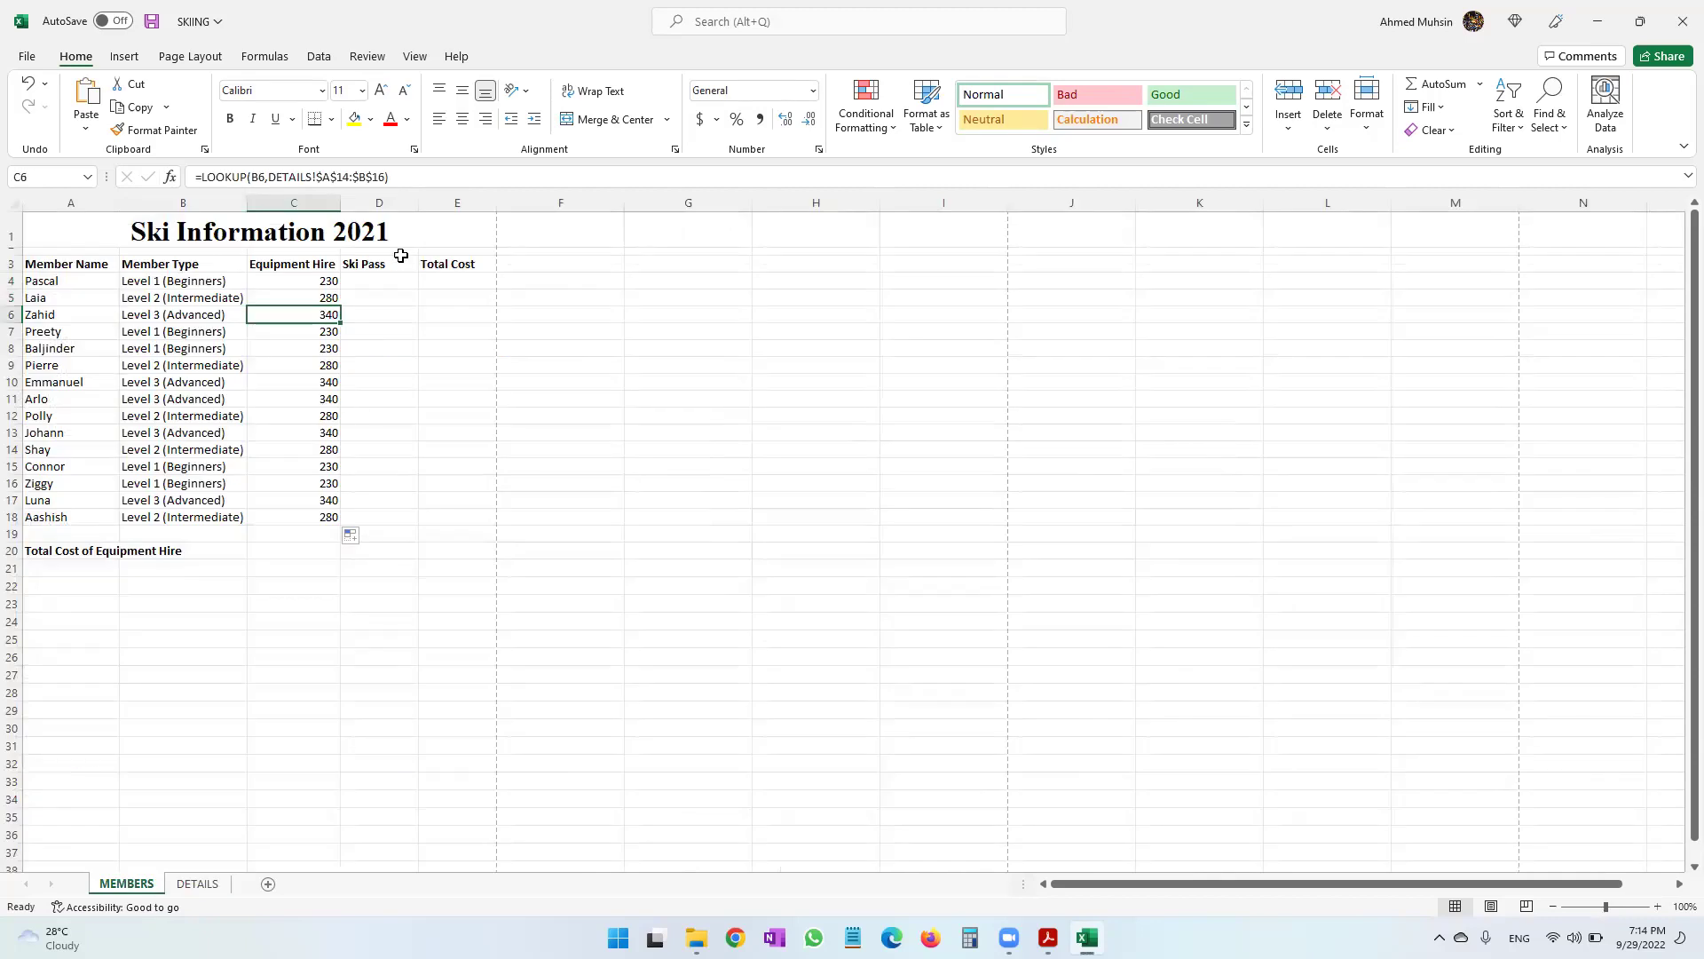
drag(282, 281, 280, 517)
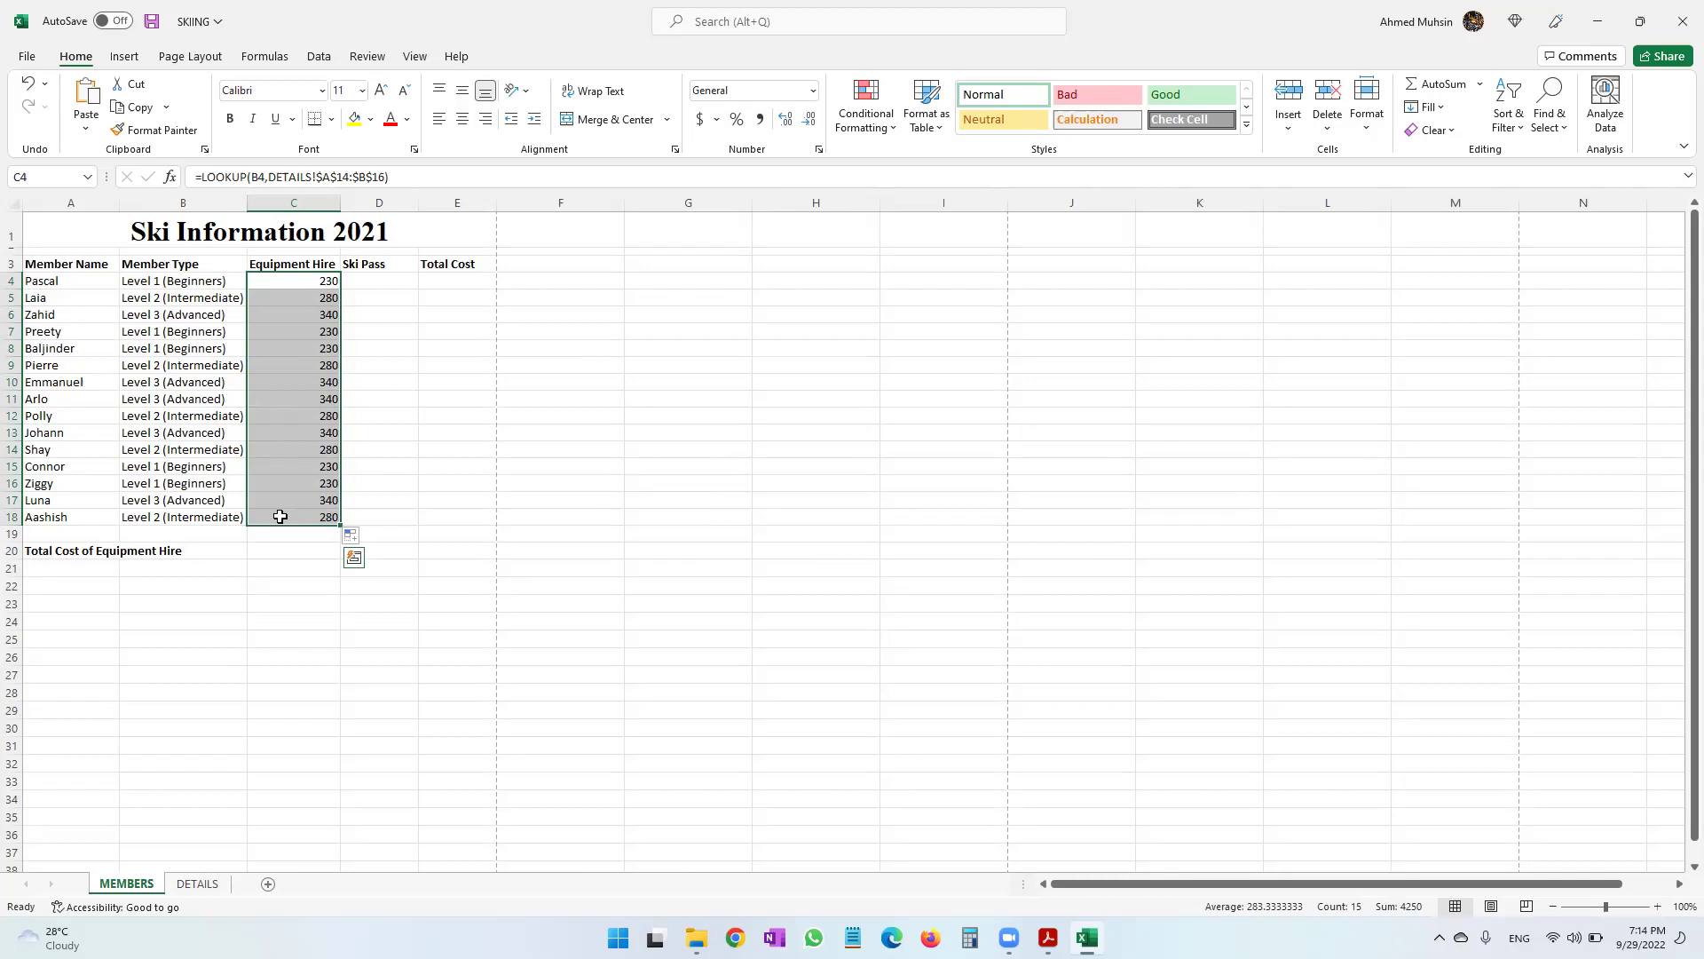
Mark the Ski Pass task wording and its more-than-300€ condition in the exam paper
mouse_move(1048, 937)
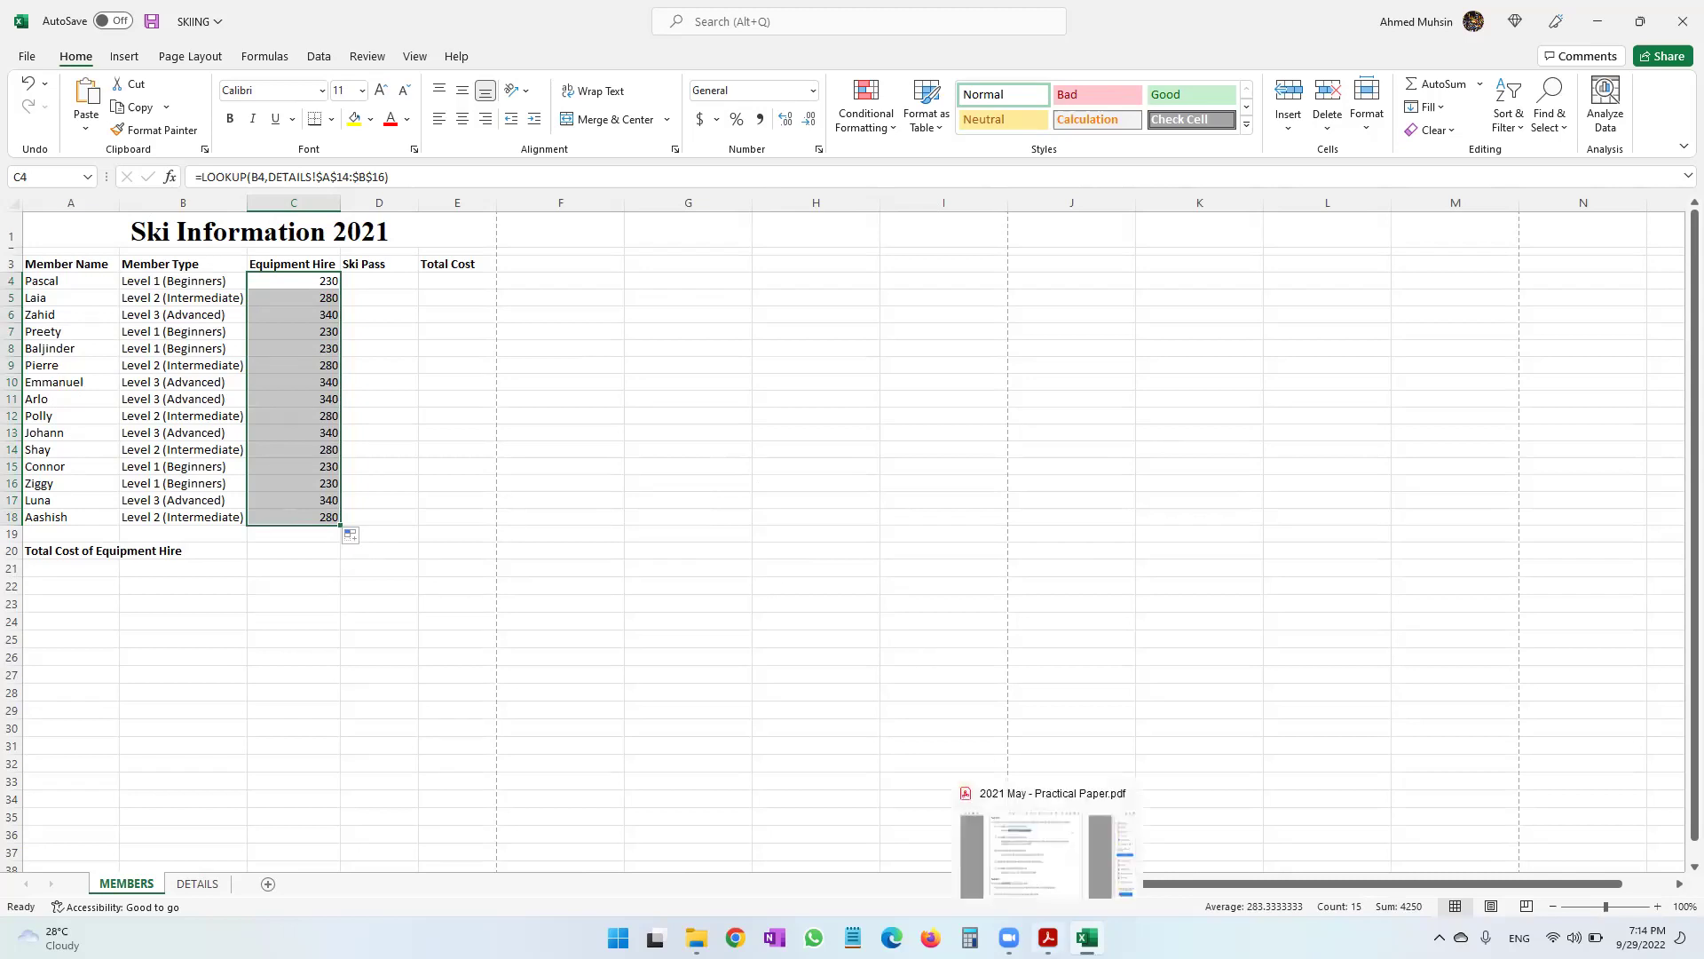
click(1047, 848)
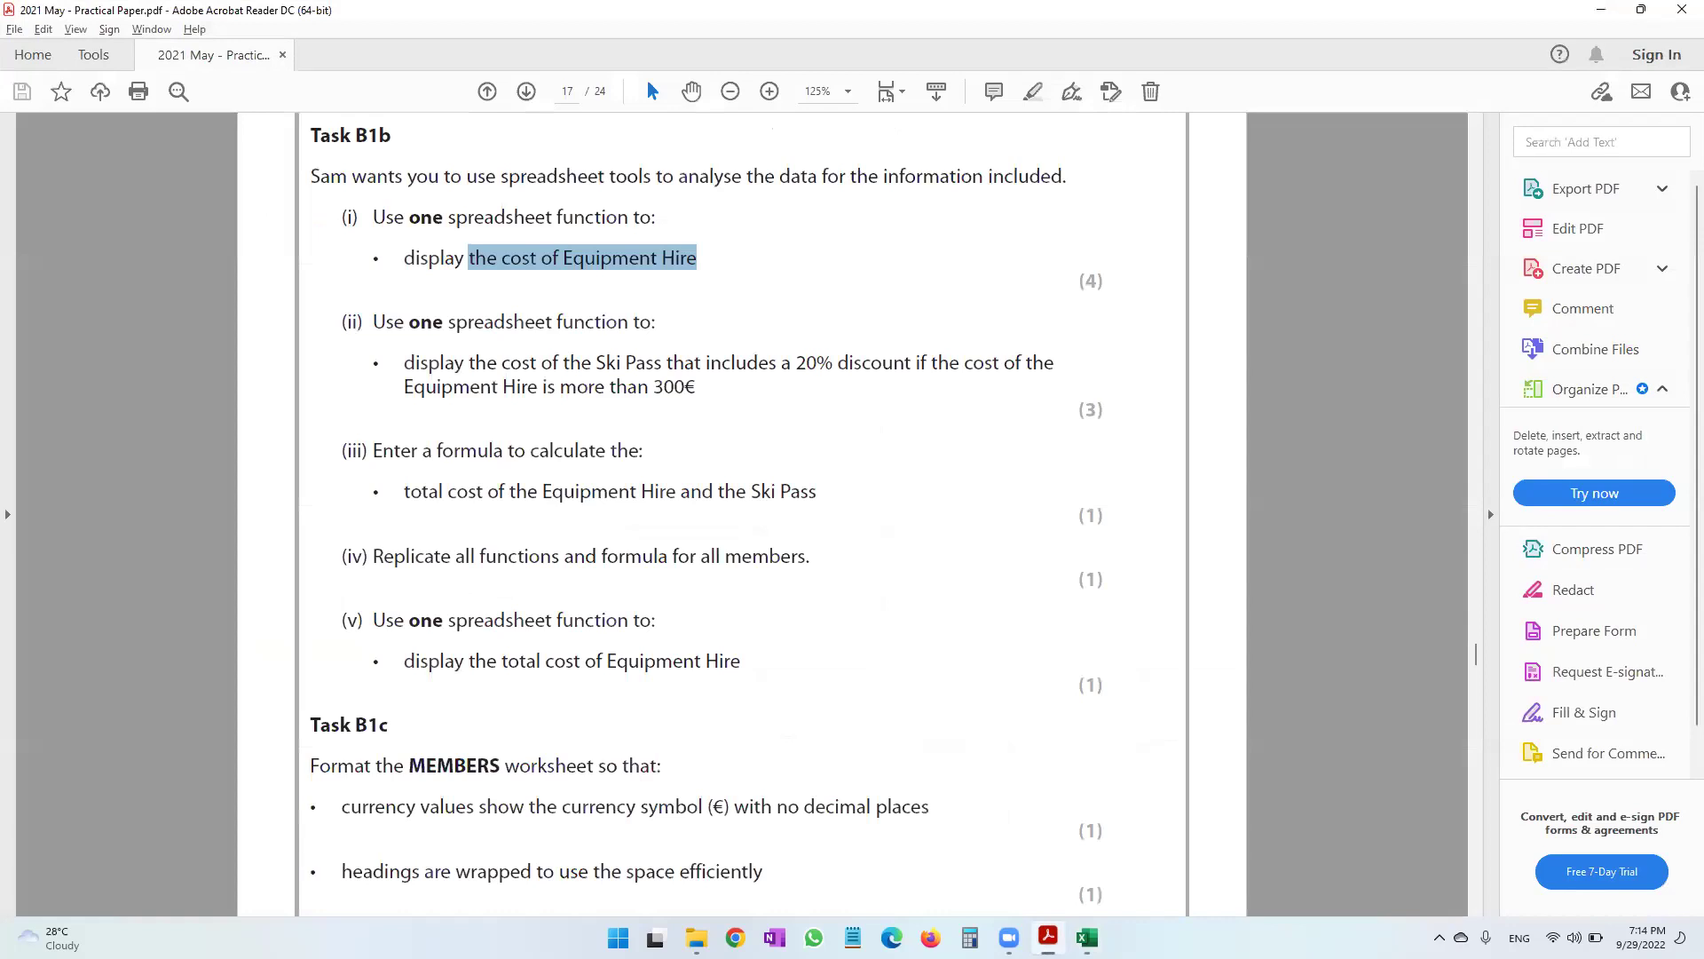
click(414, 321)
drag(414, 322, 1055, 370)
drag(544, 388, 688, 398)
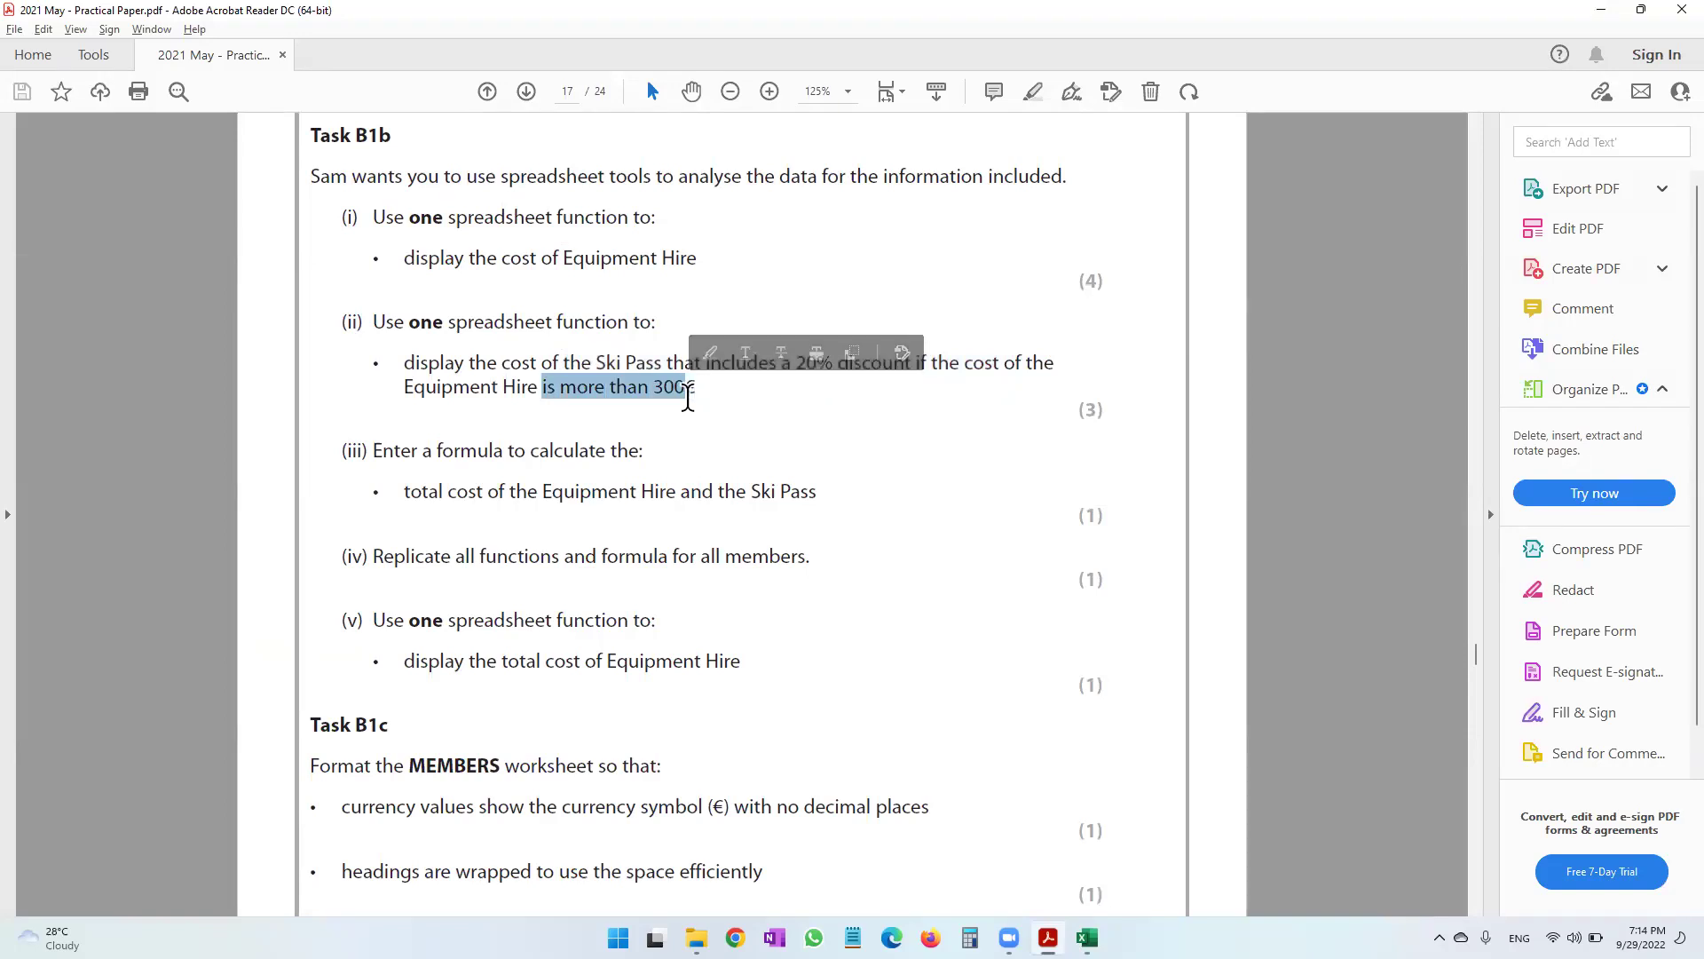
key(alt+Tab)
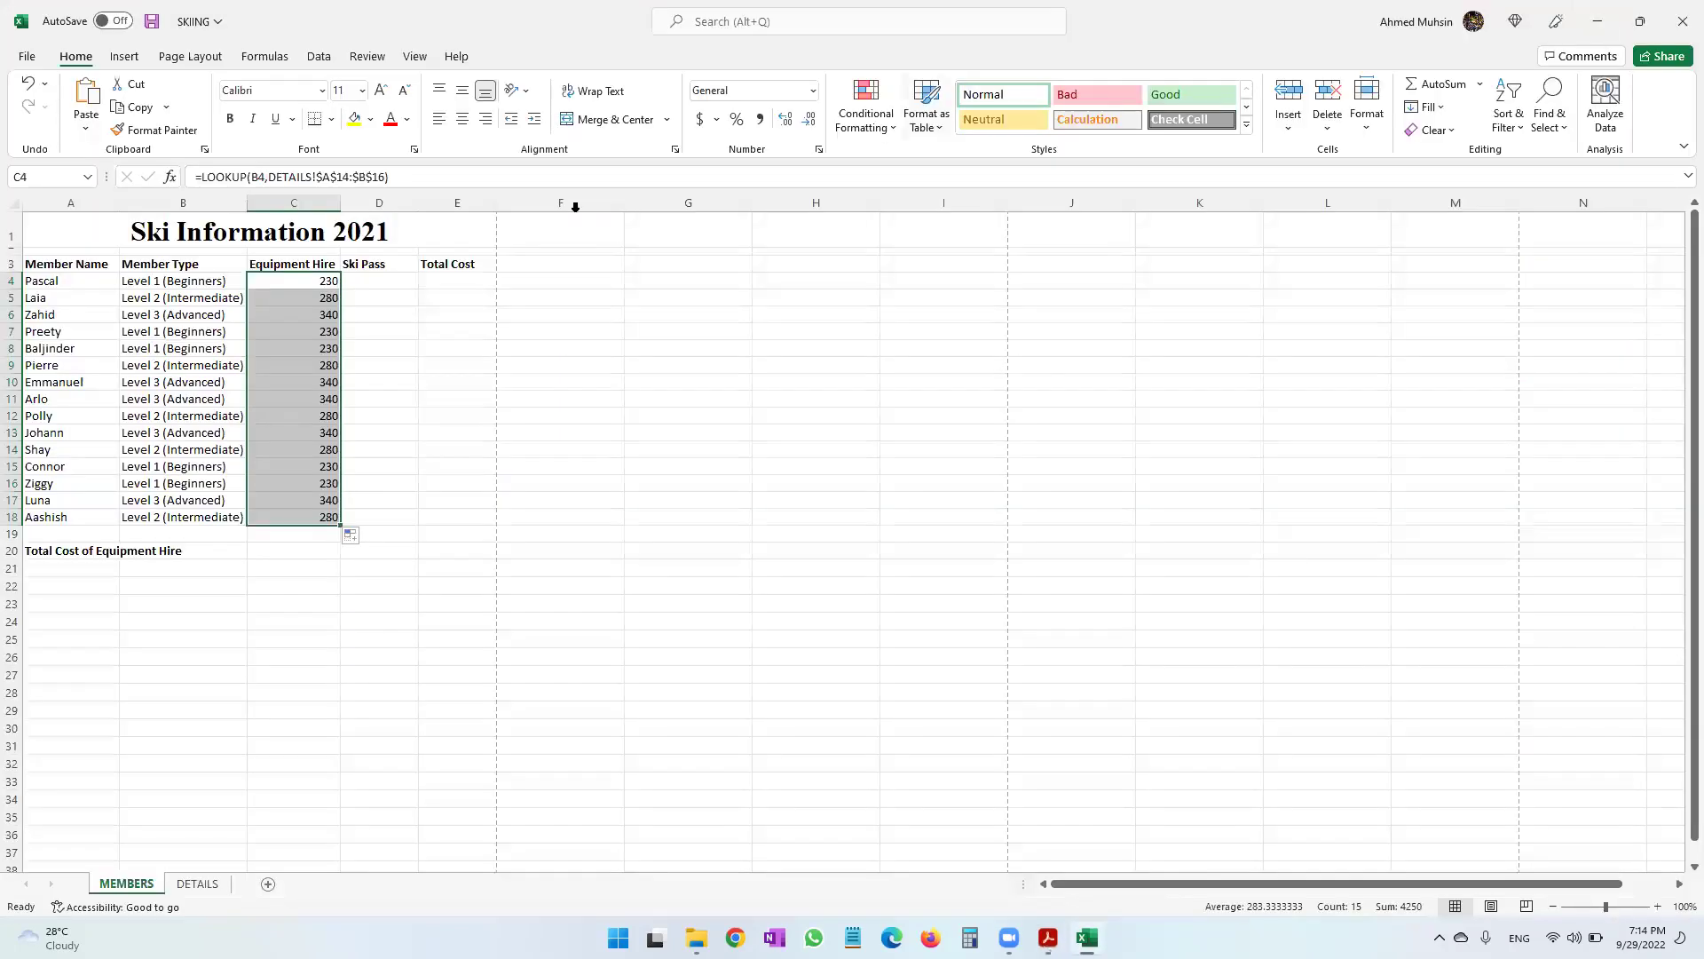
Select D4 and check the 150 € Ski Pass Fee on the DETAILS sheet
click(367, 280)
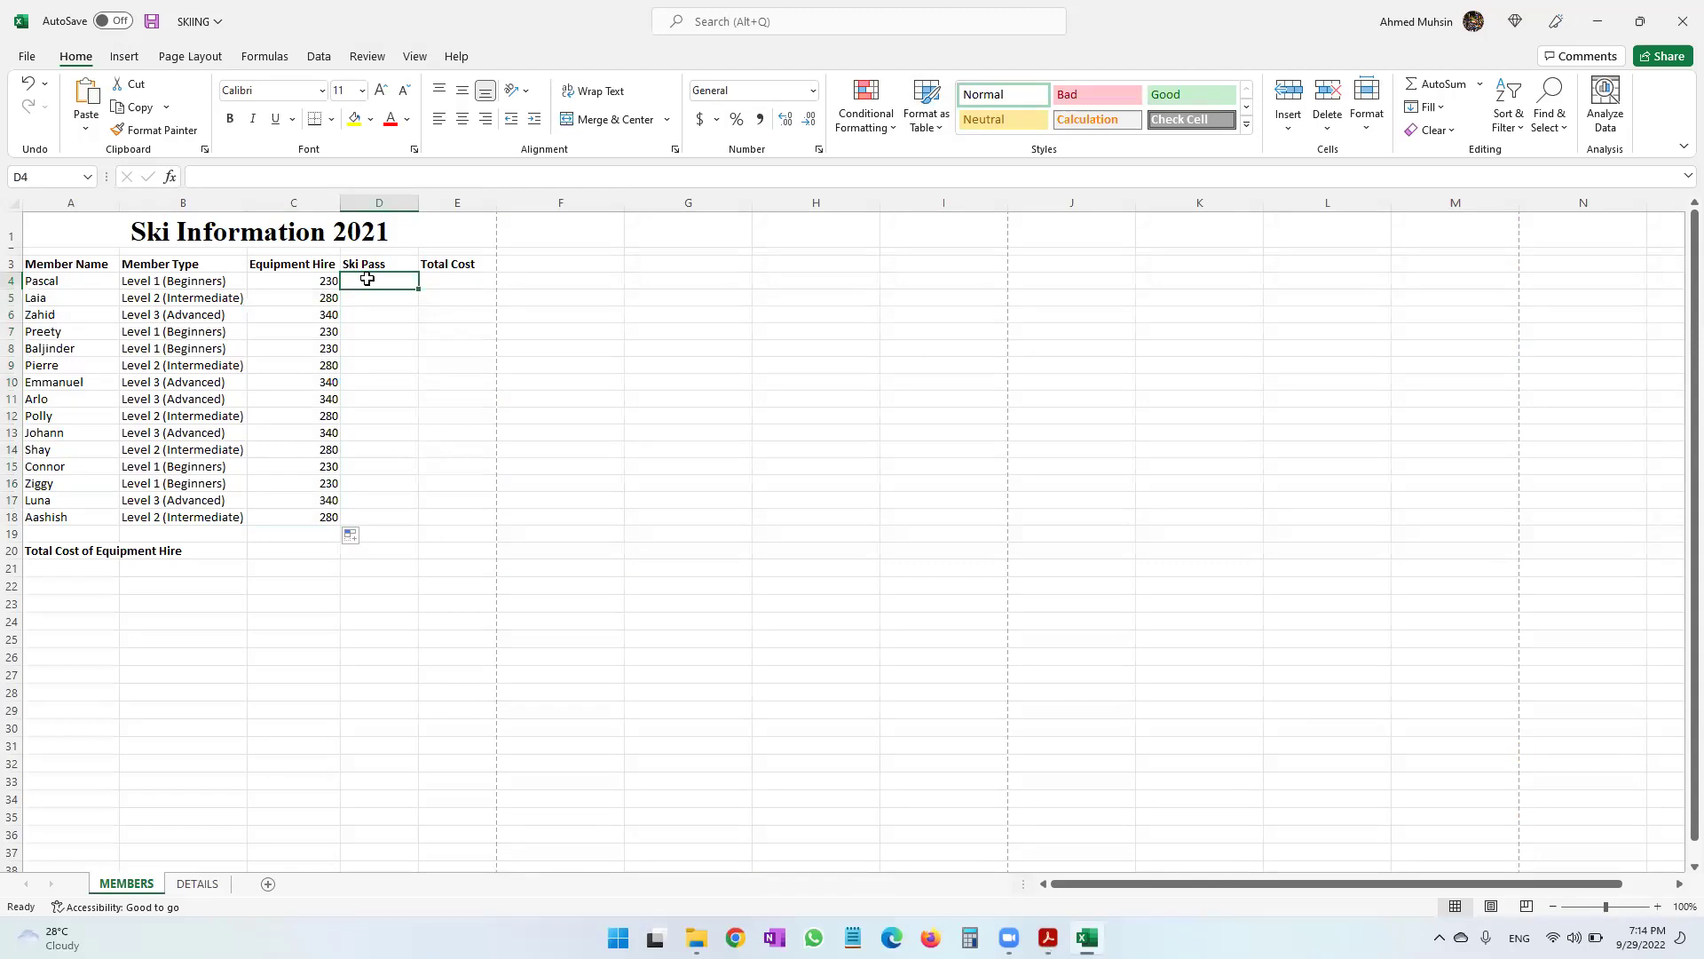
click(196, 884)
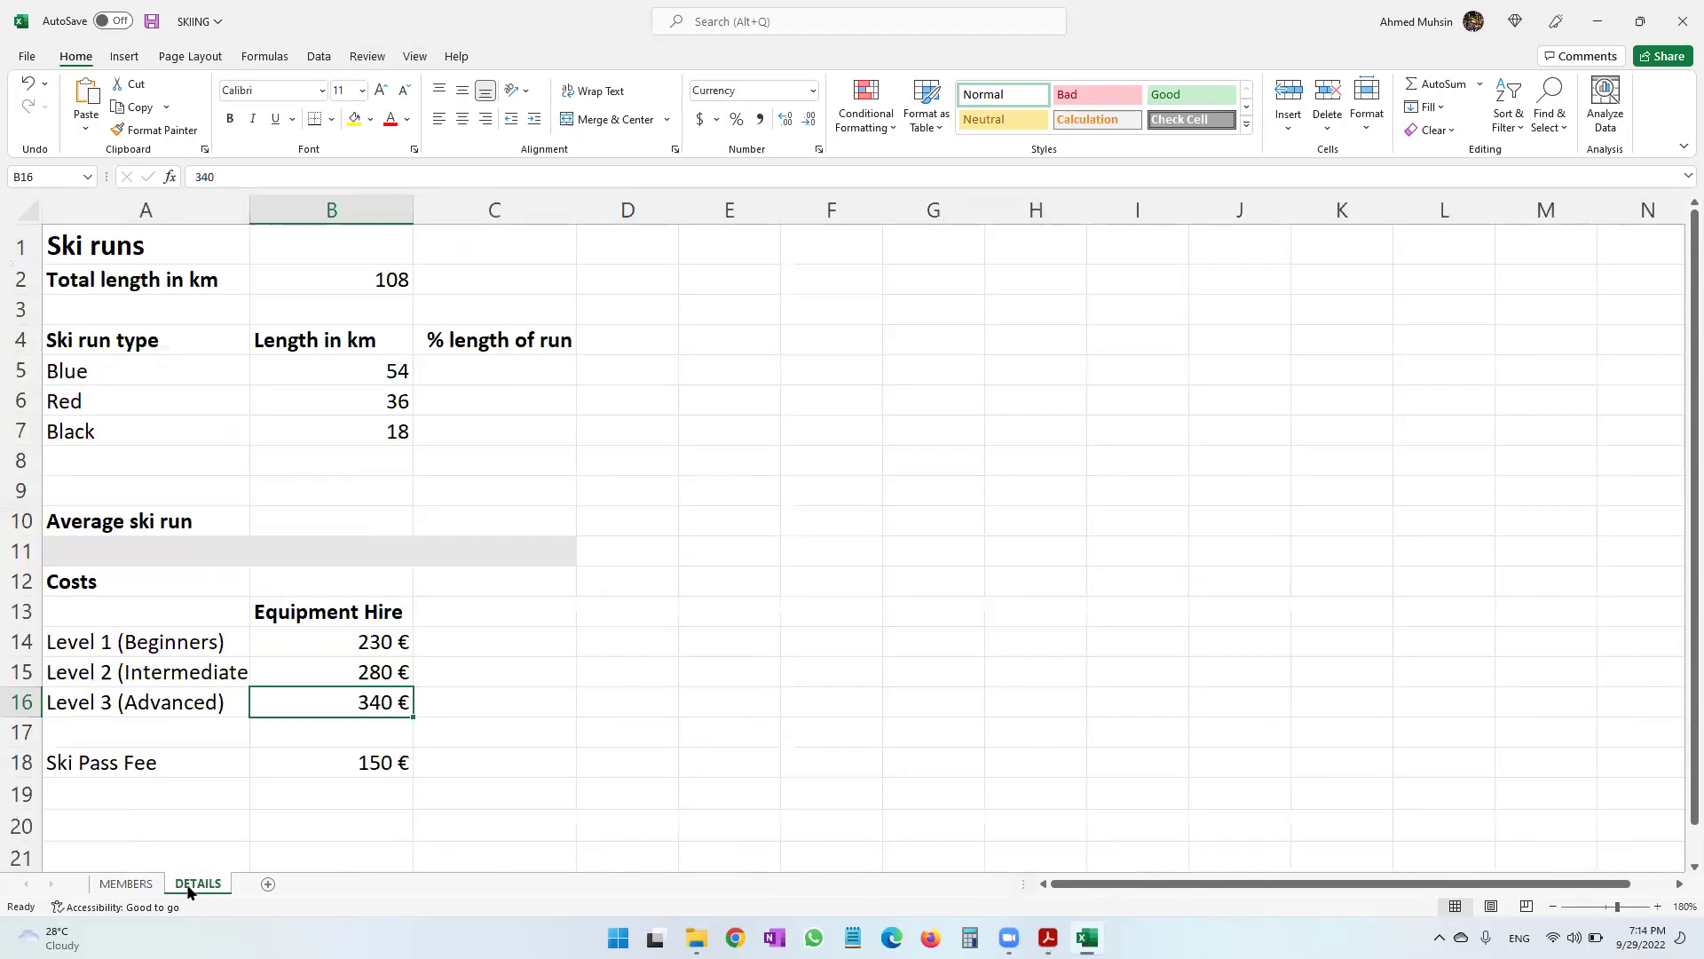
click(205, 754)
click(367, 765)
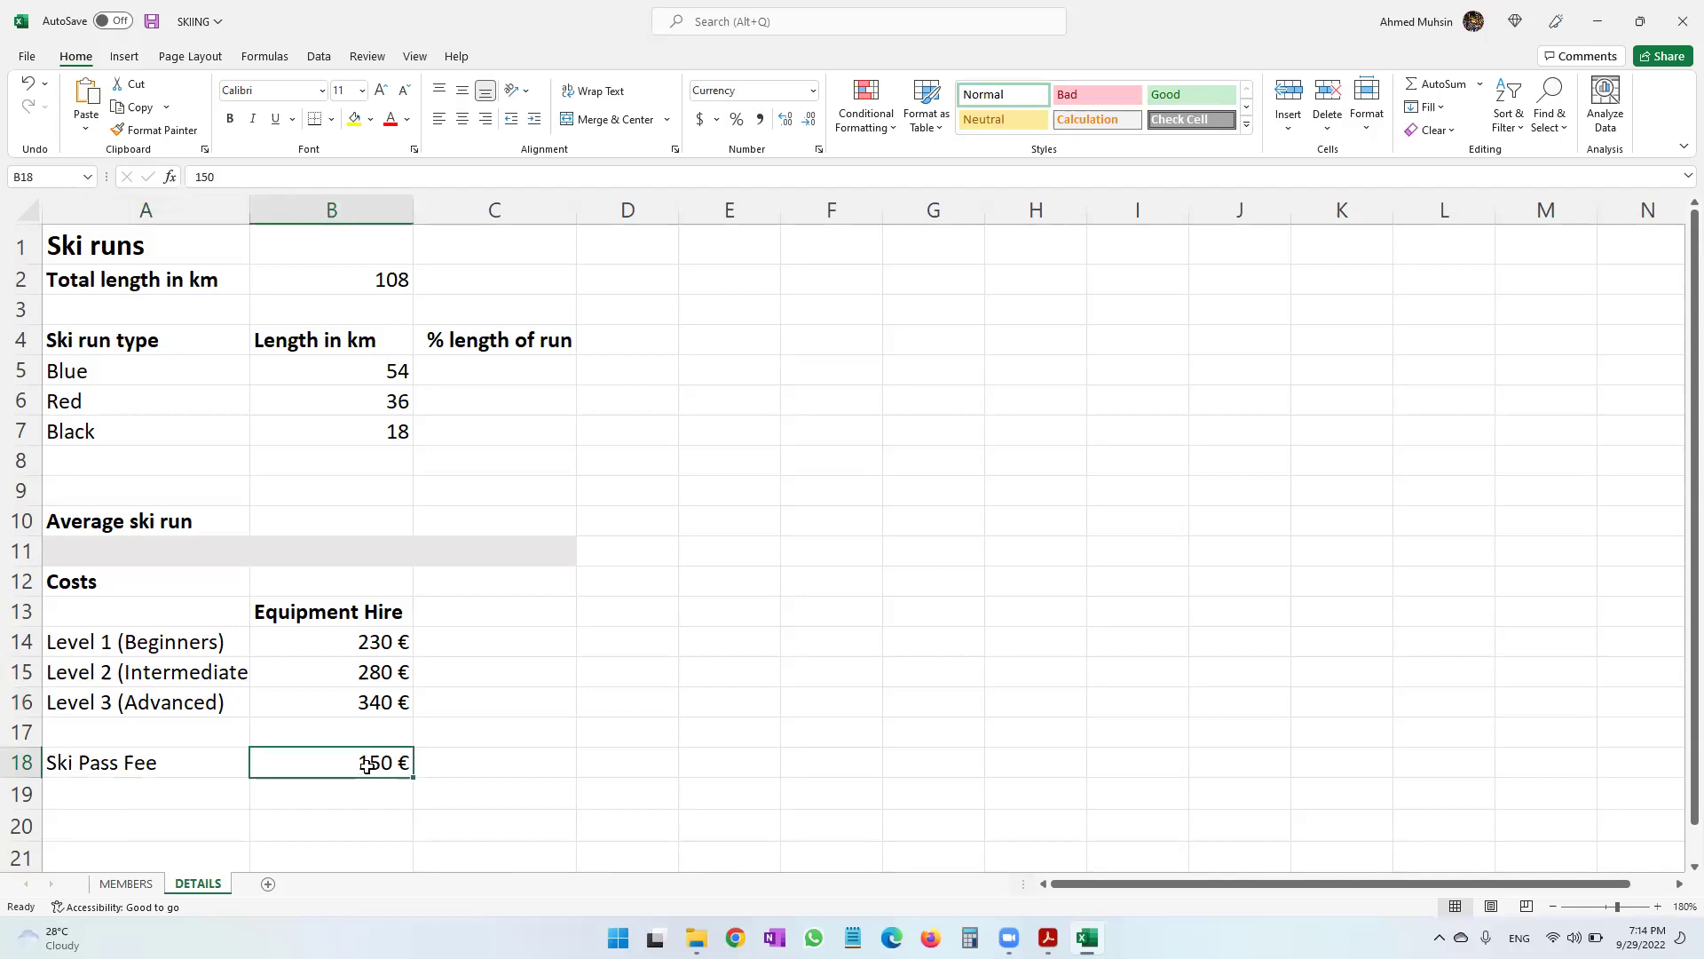
click(142, 886)
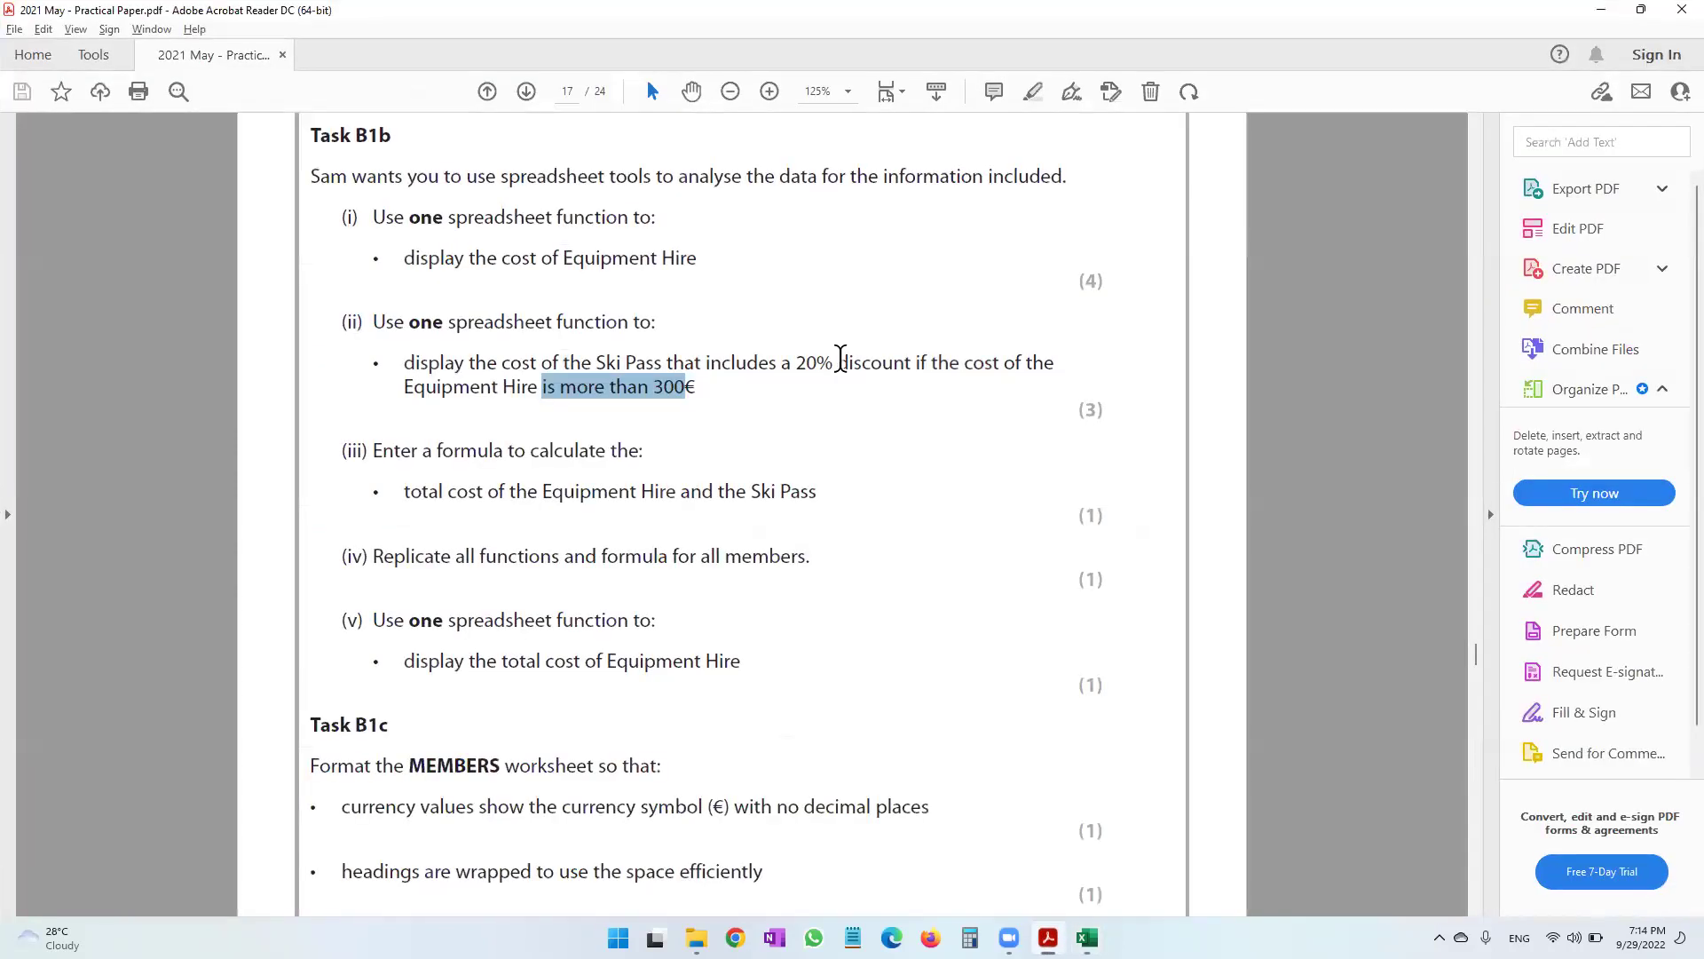
Highlight the 20% discount wording and restore down the paper window
click(621, 386)
drag(649, 387, 824, 373)
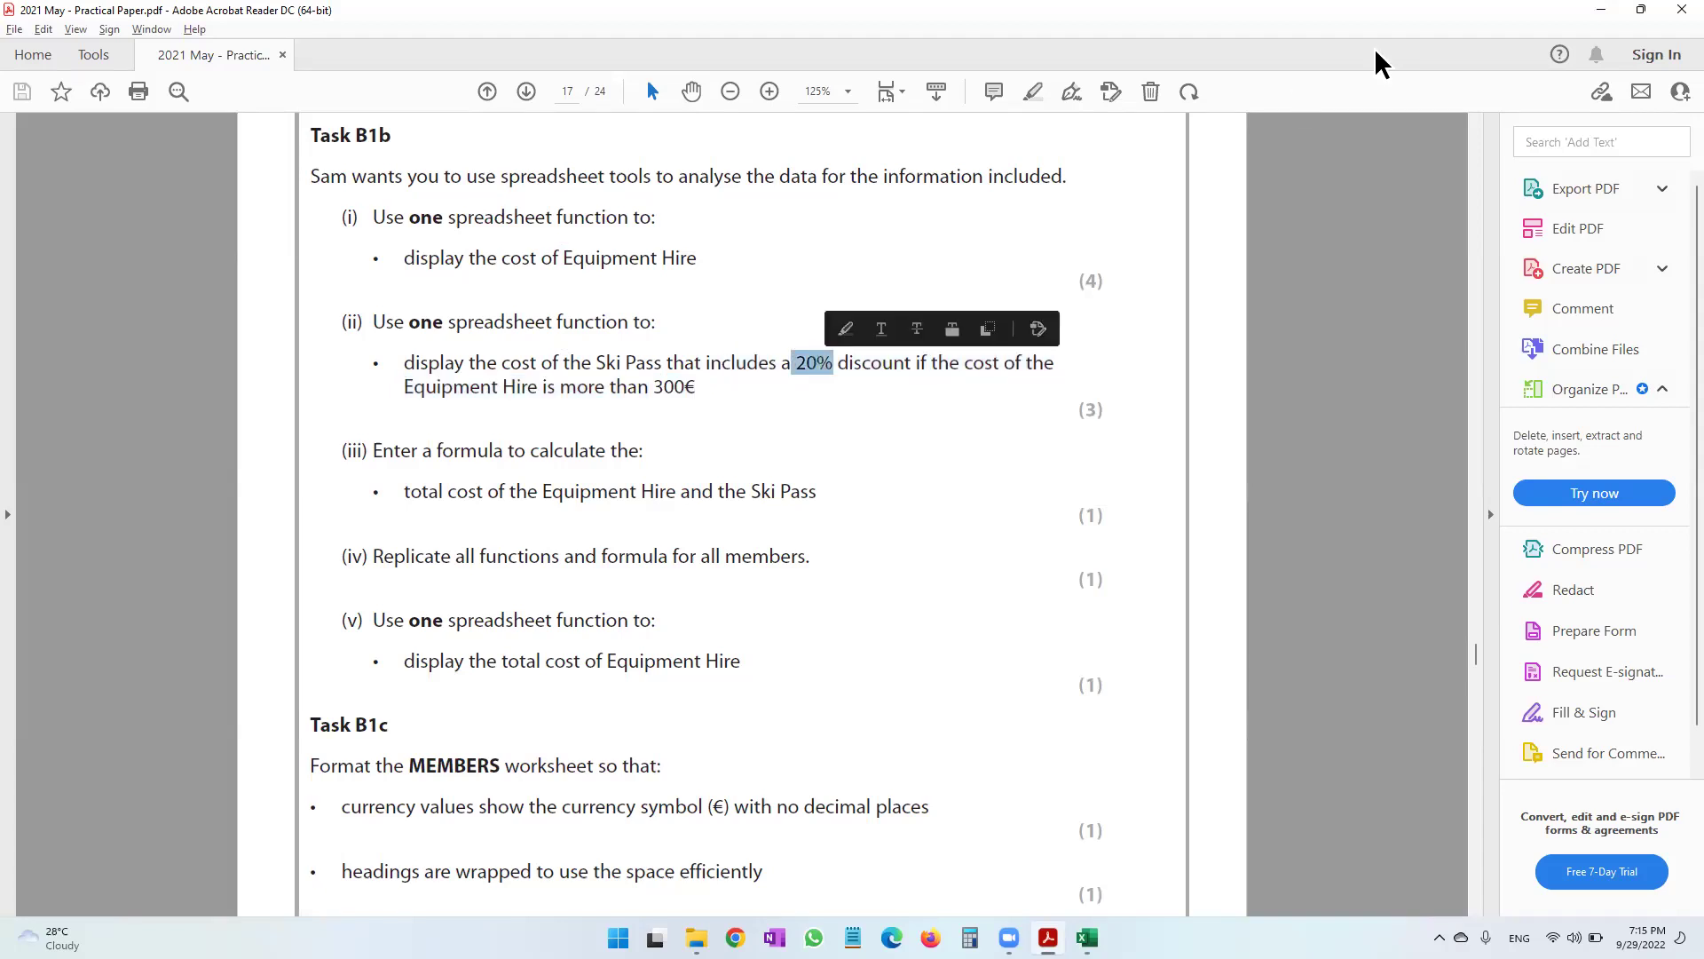
key(super+Down)
key(super+Down)
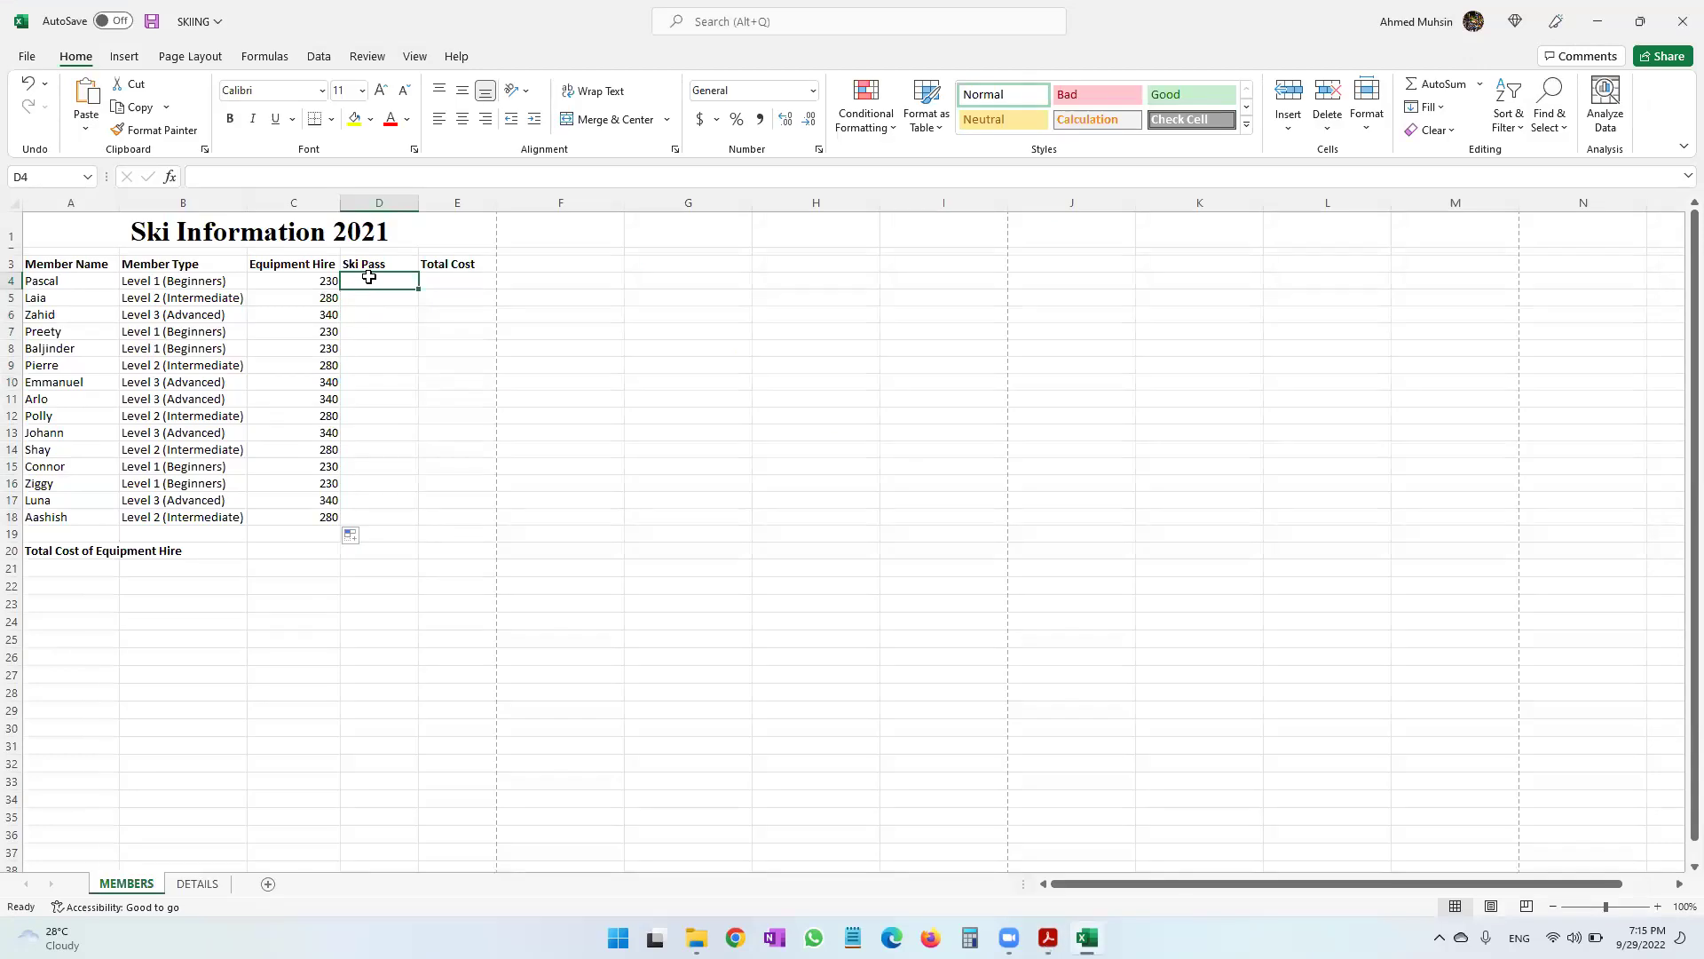
Start an IF function in cell D4 for the Ski Pass cost
click(329, 281)
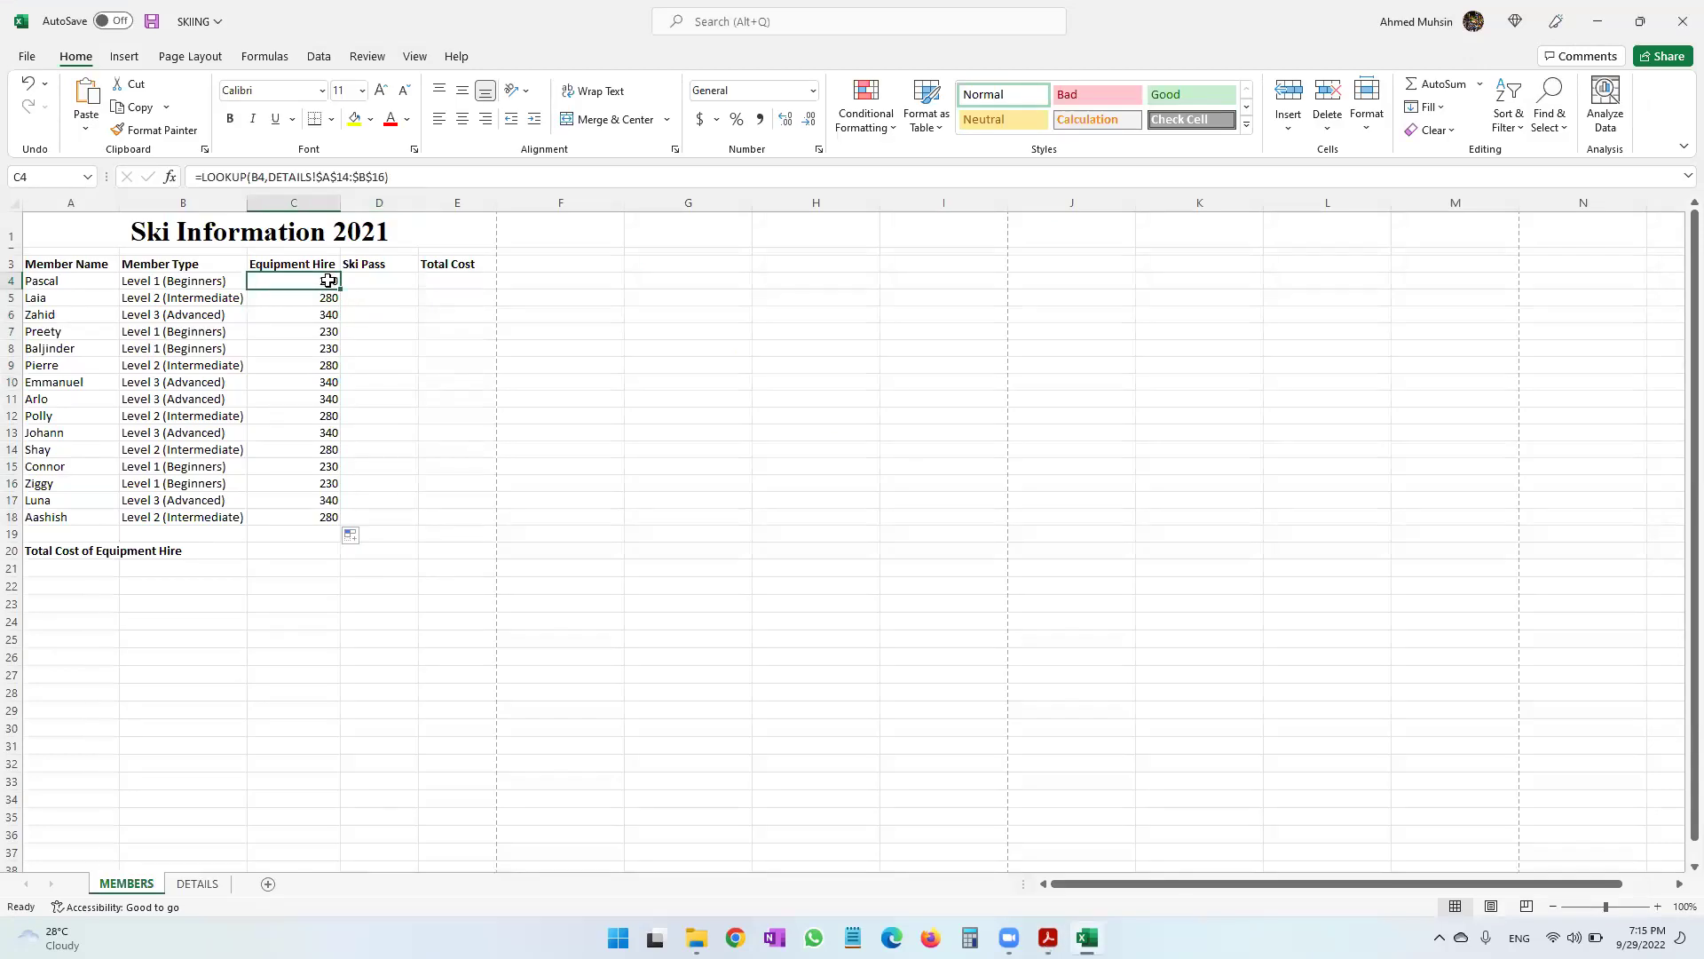
click(371, 280)
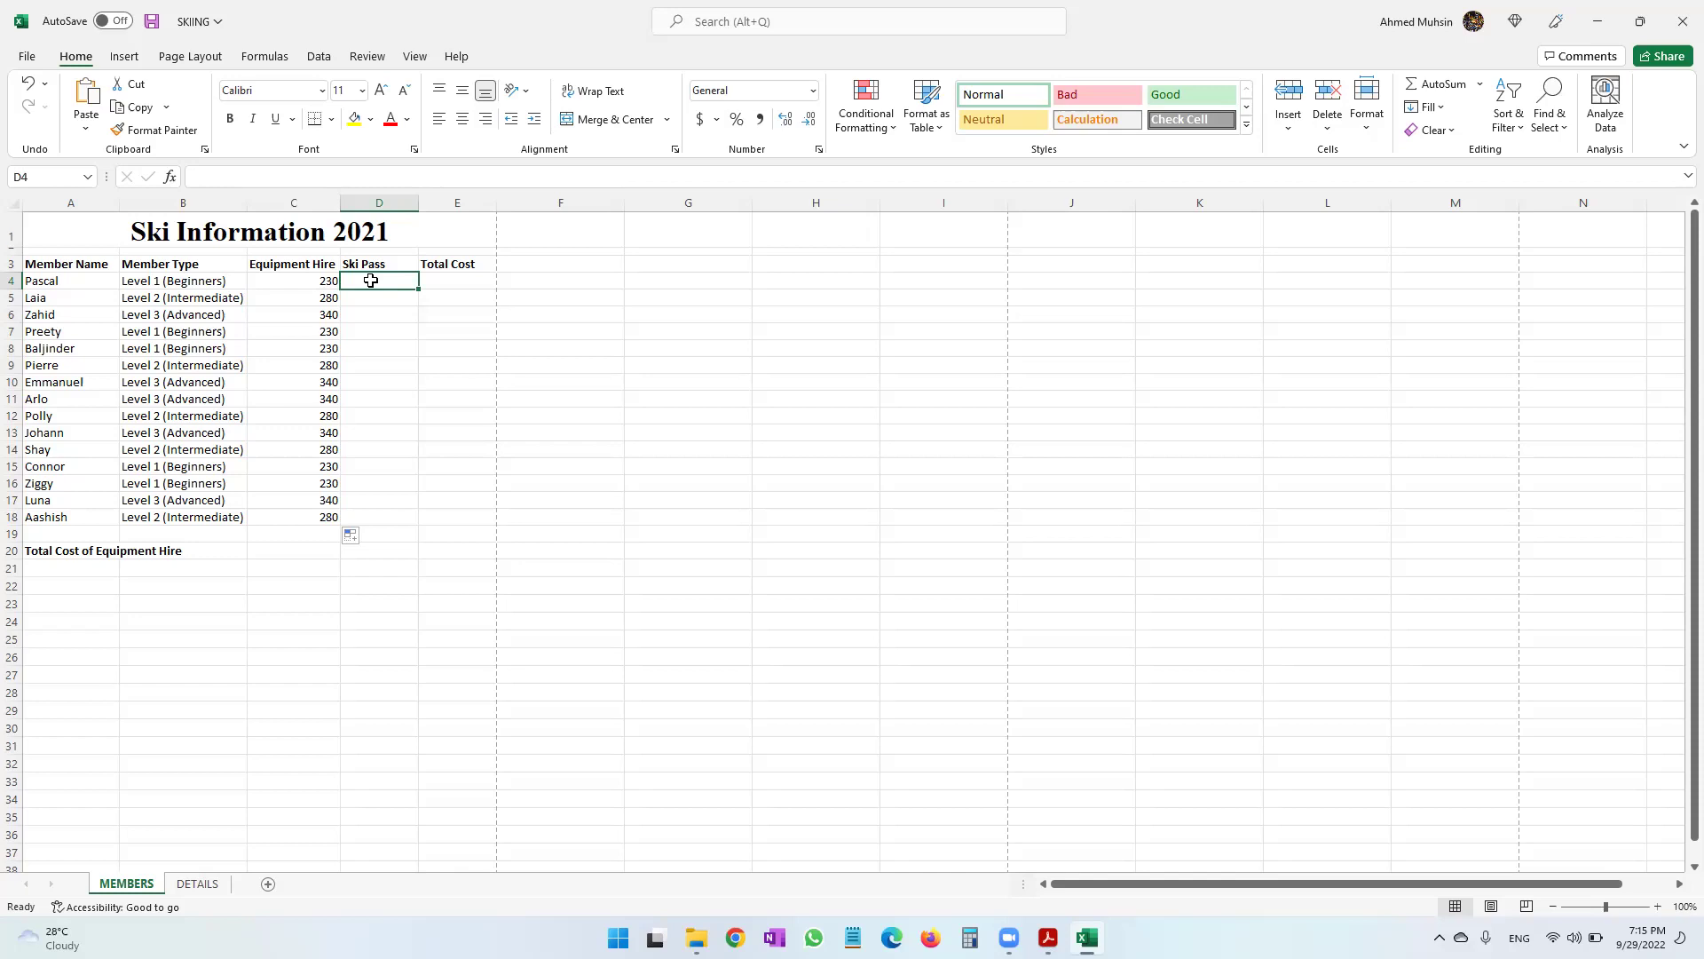
click(169, 177)
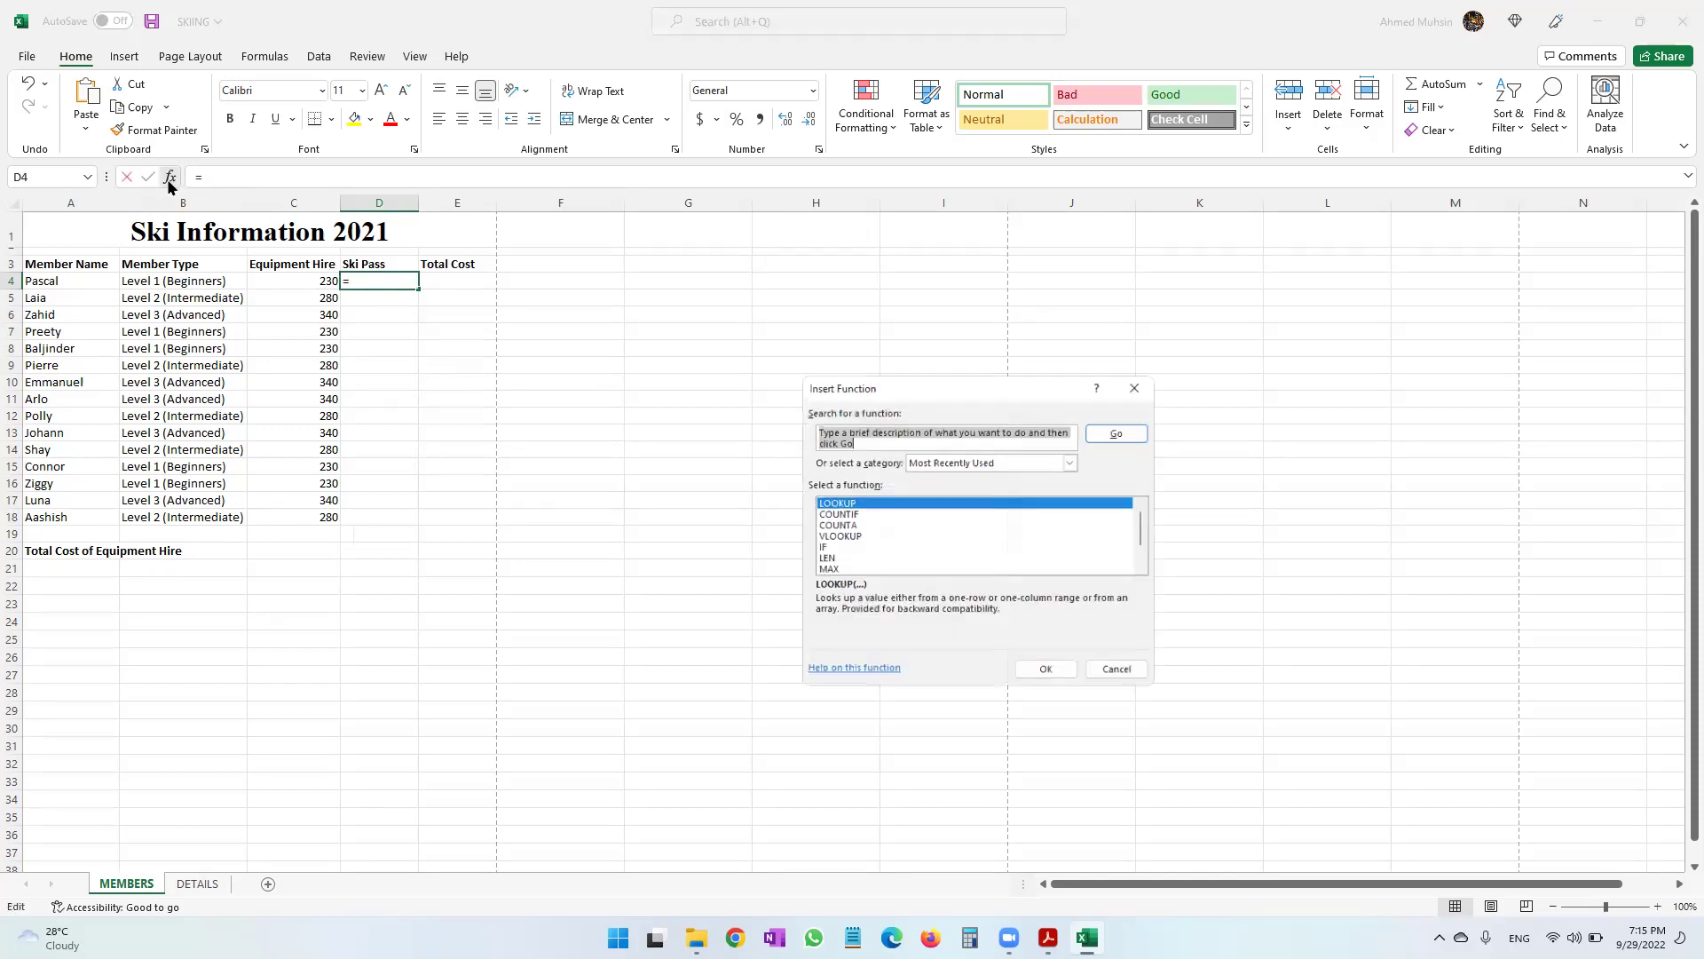
click(841, 549)
click(1045, 676)
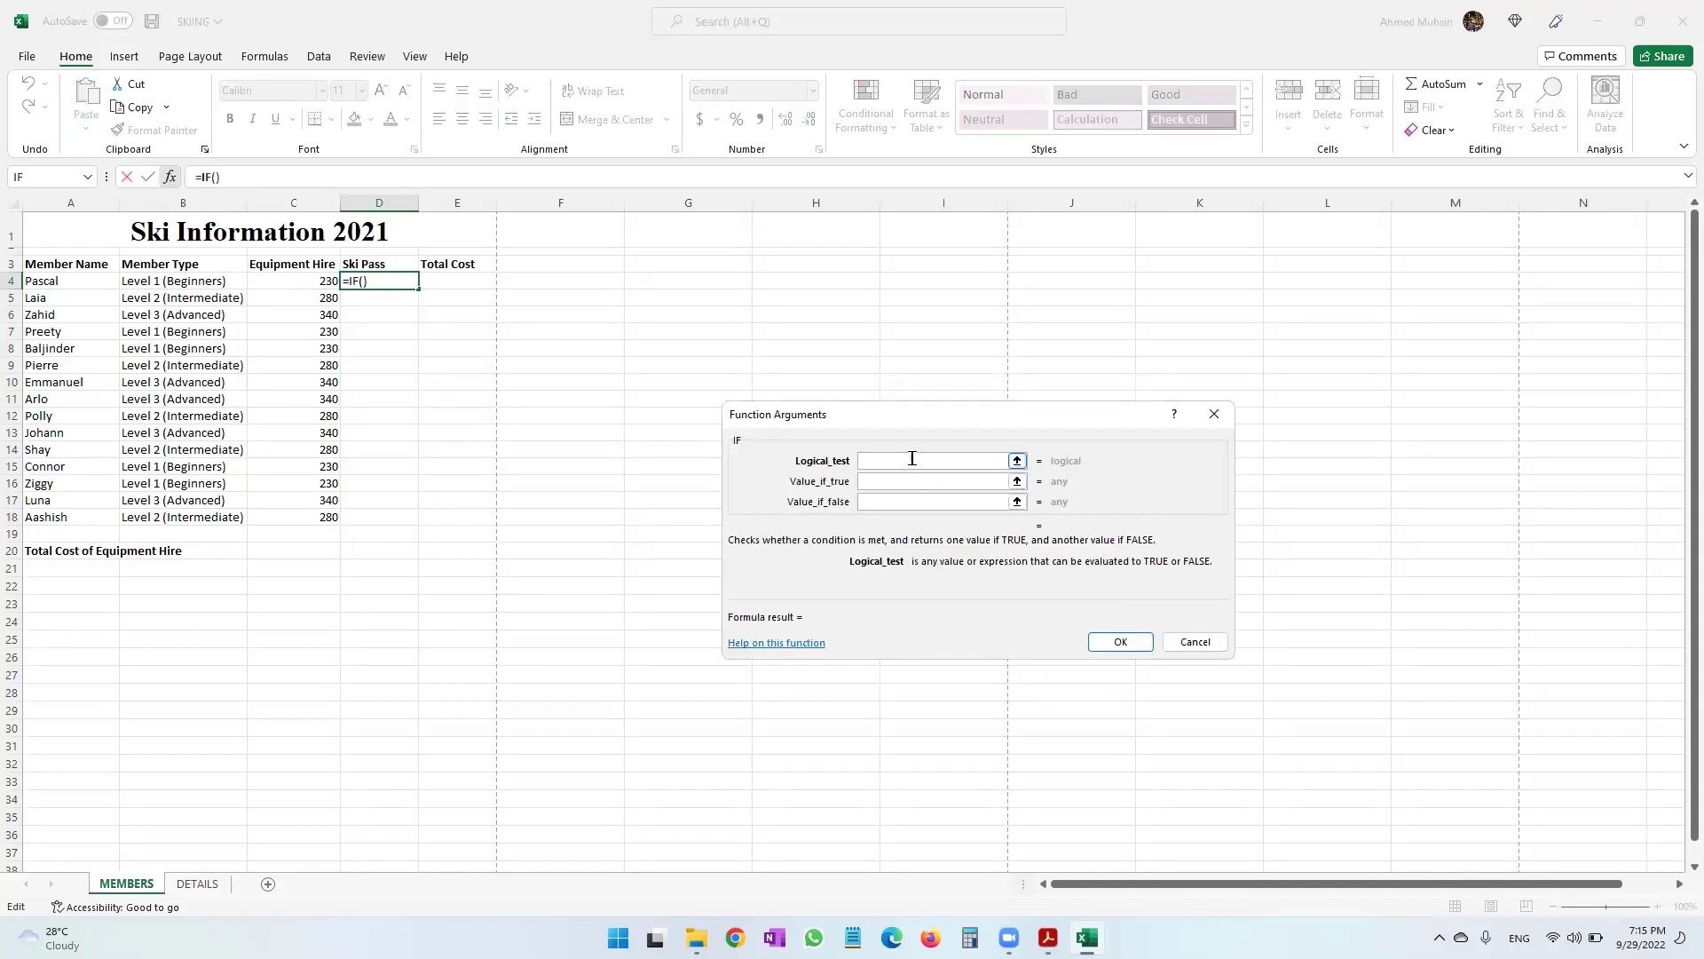
Enter the logical test C4>300, checking the question paper
click(310, 281)
text(>300)
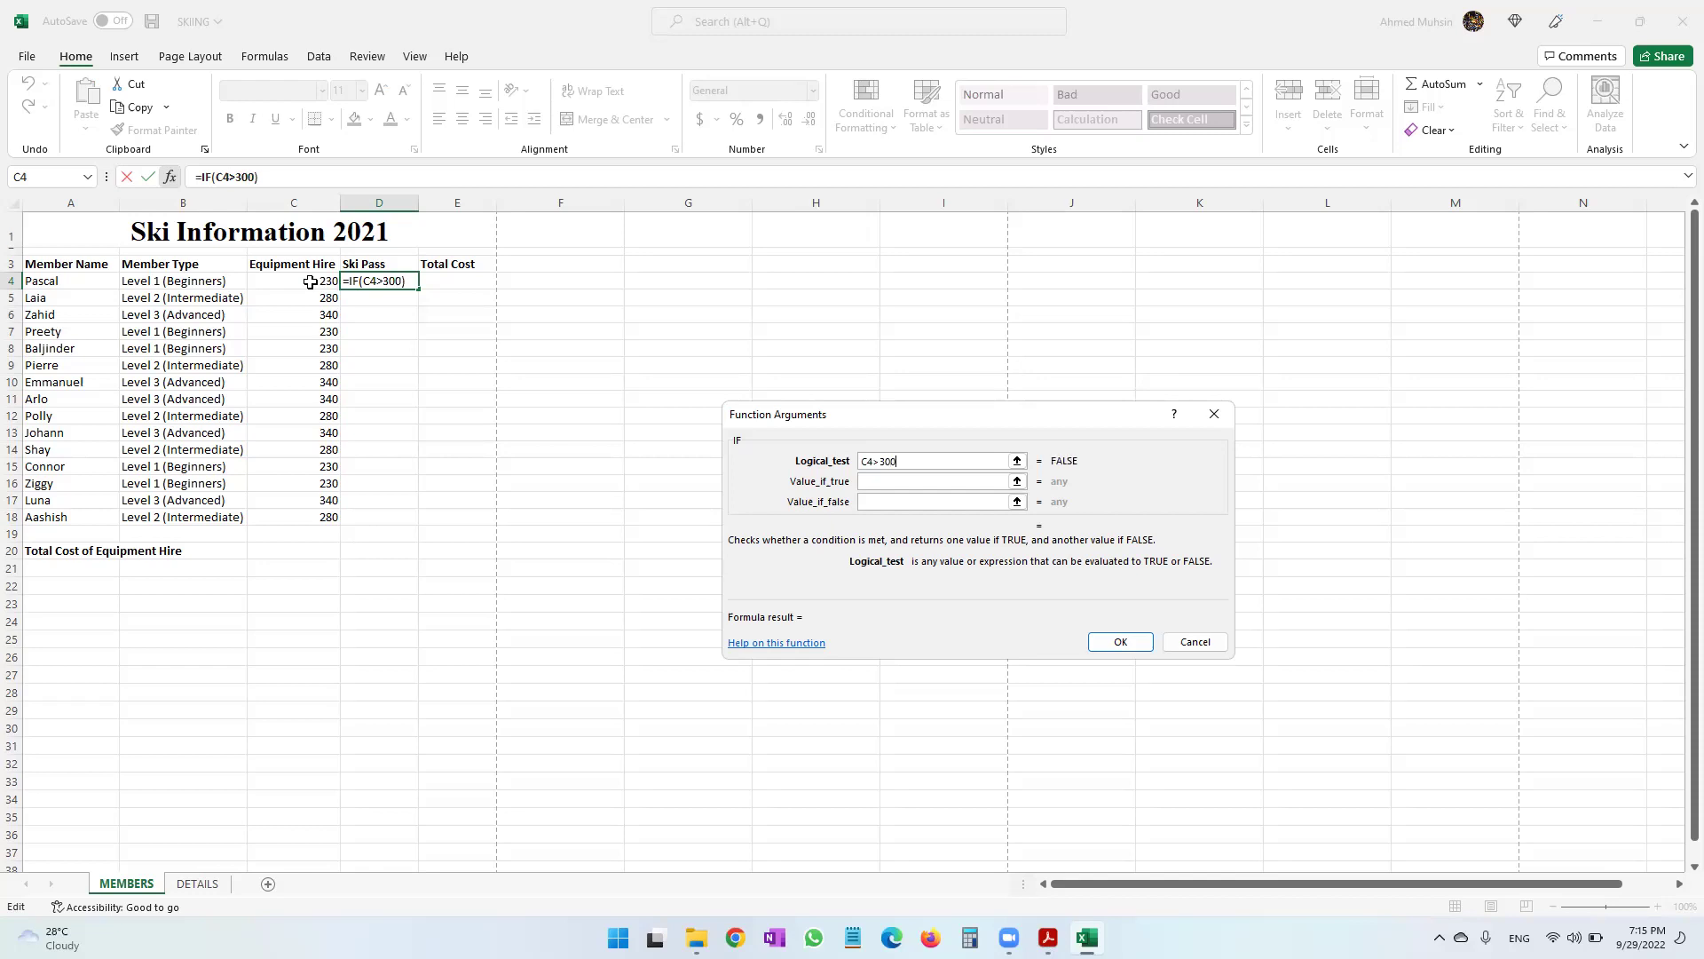
click(1047, 937)
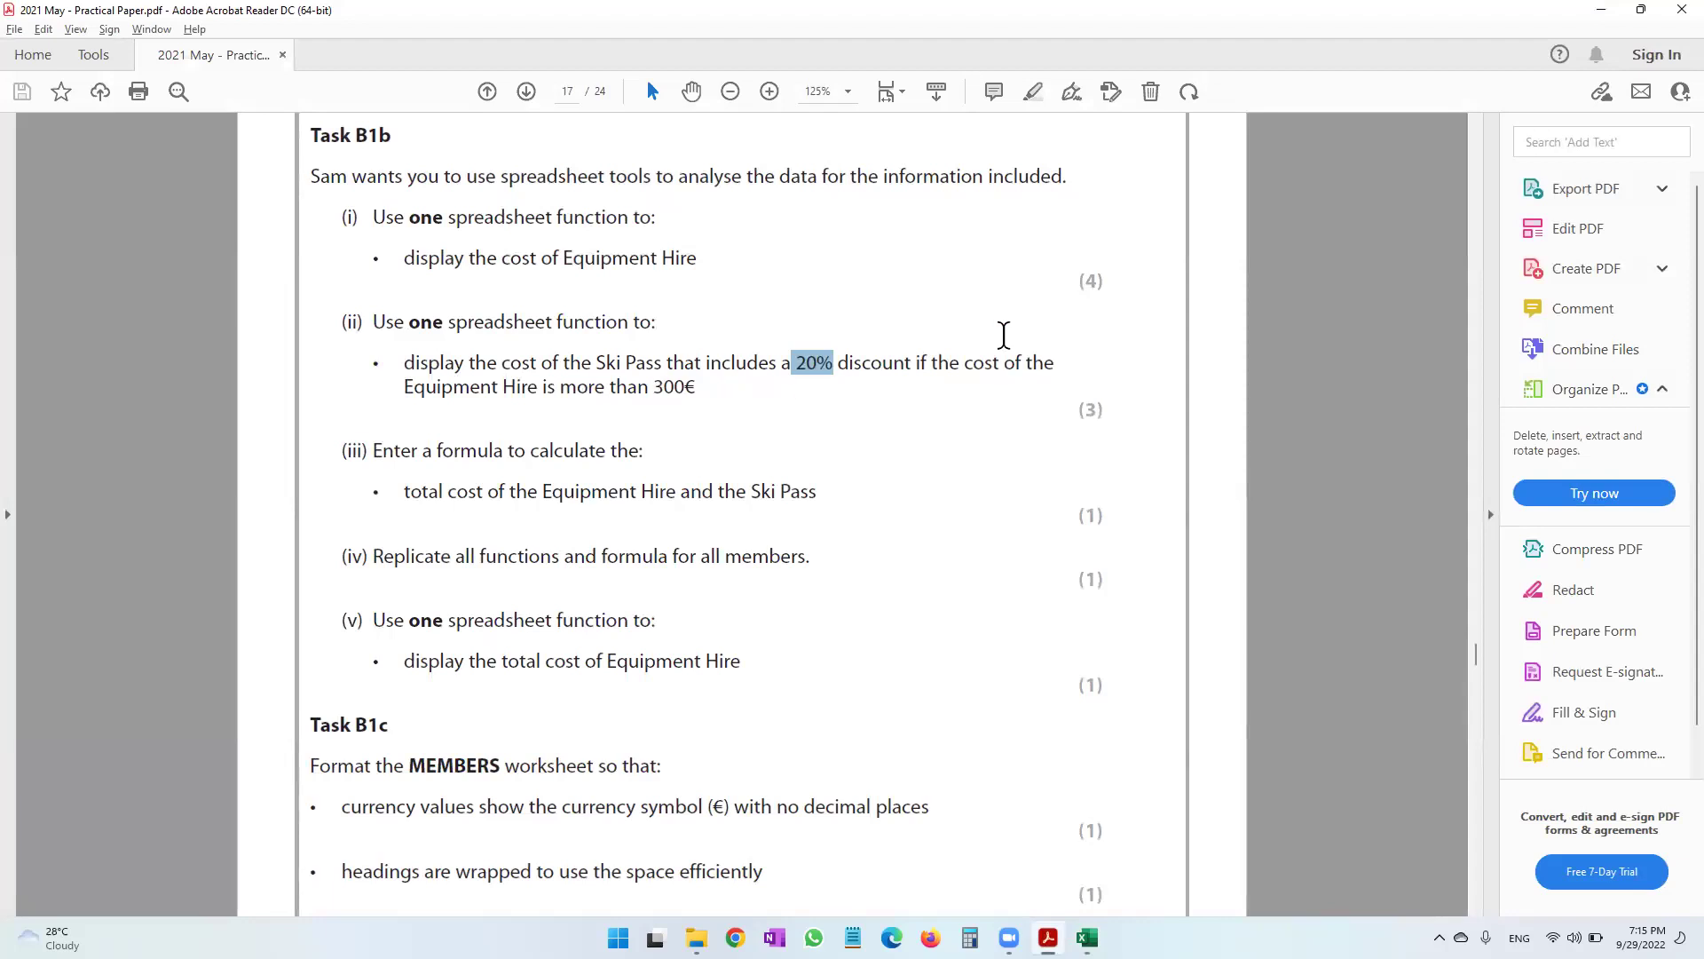
click(1595, 10)
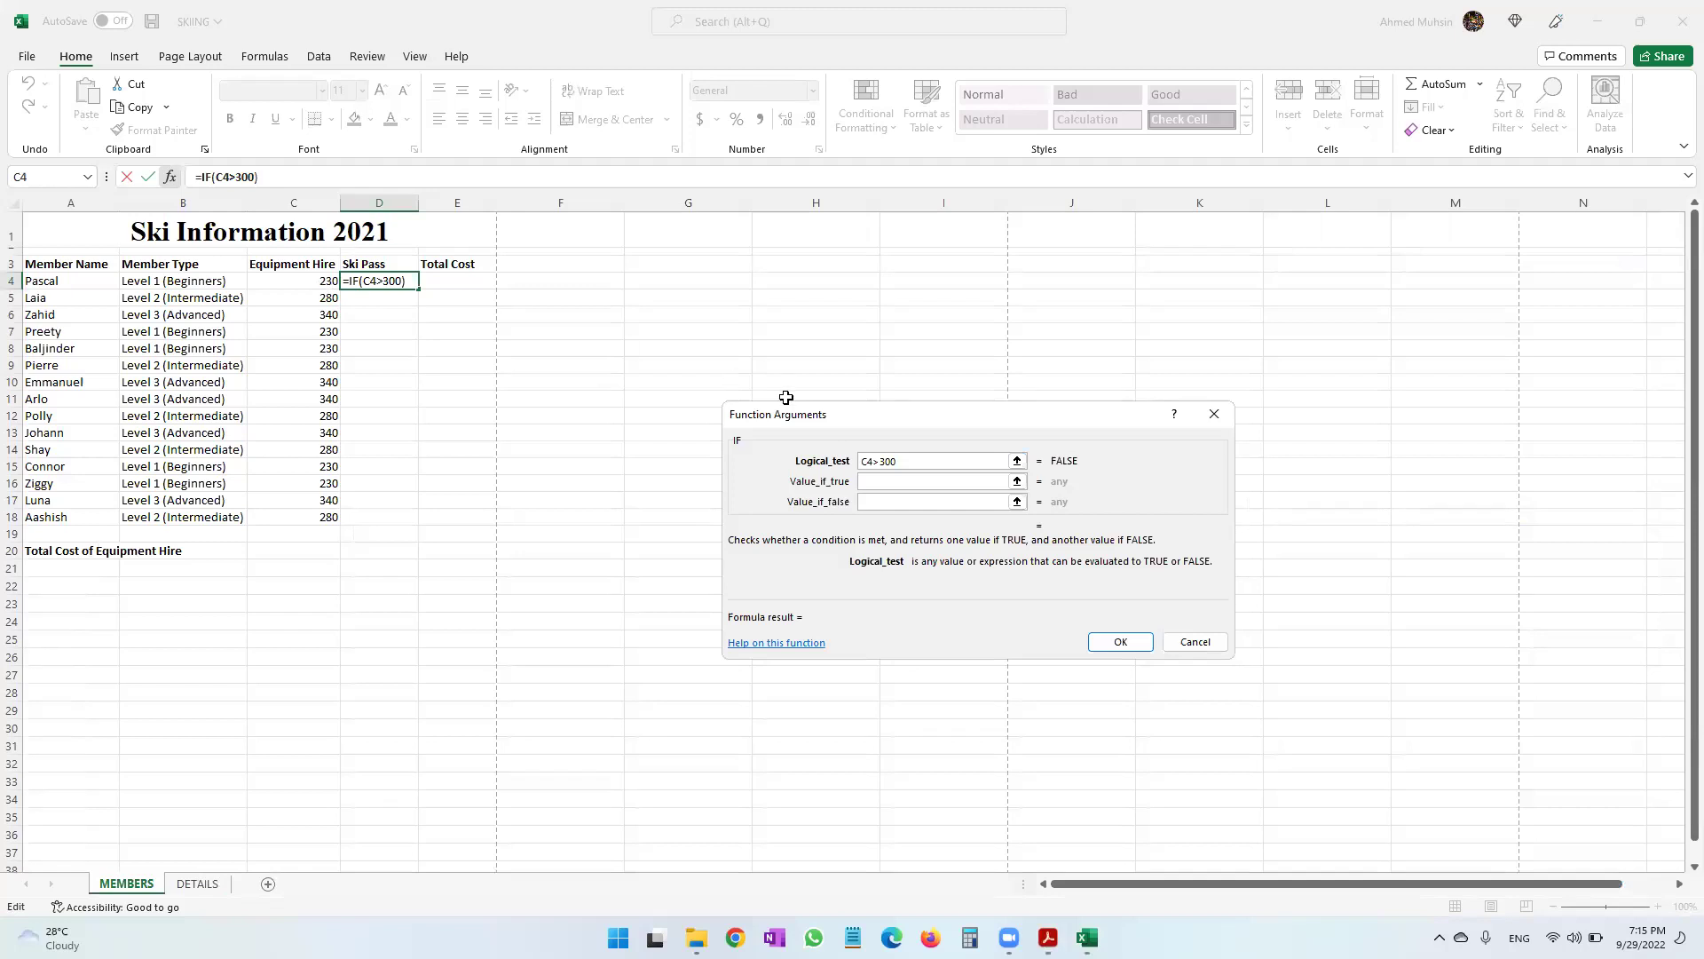
Start the value-if-true with DETAILS!B18 and a minus sign after discarding wrong attempts
click(902, 483)
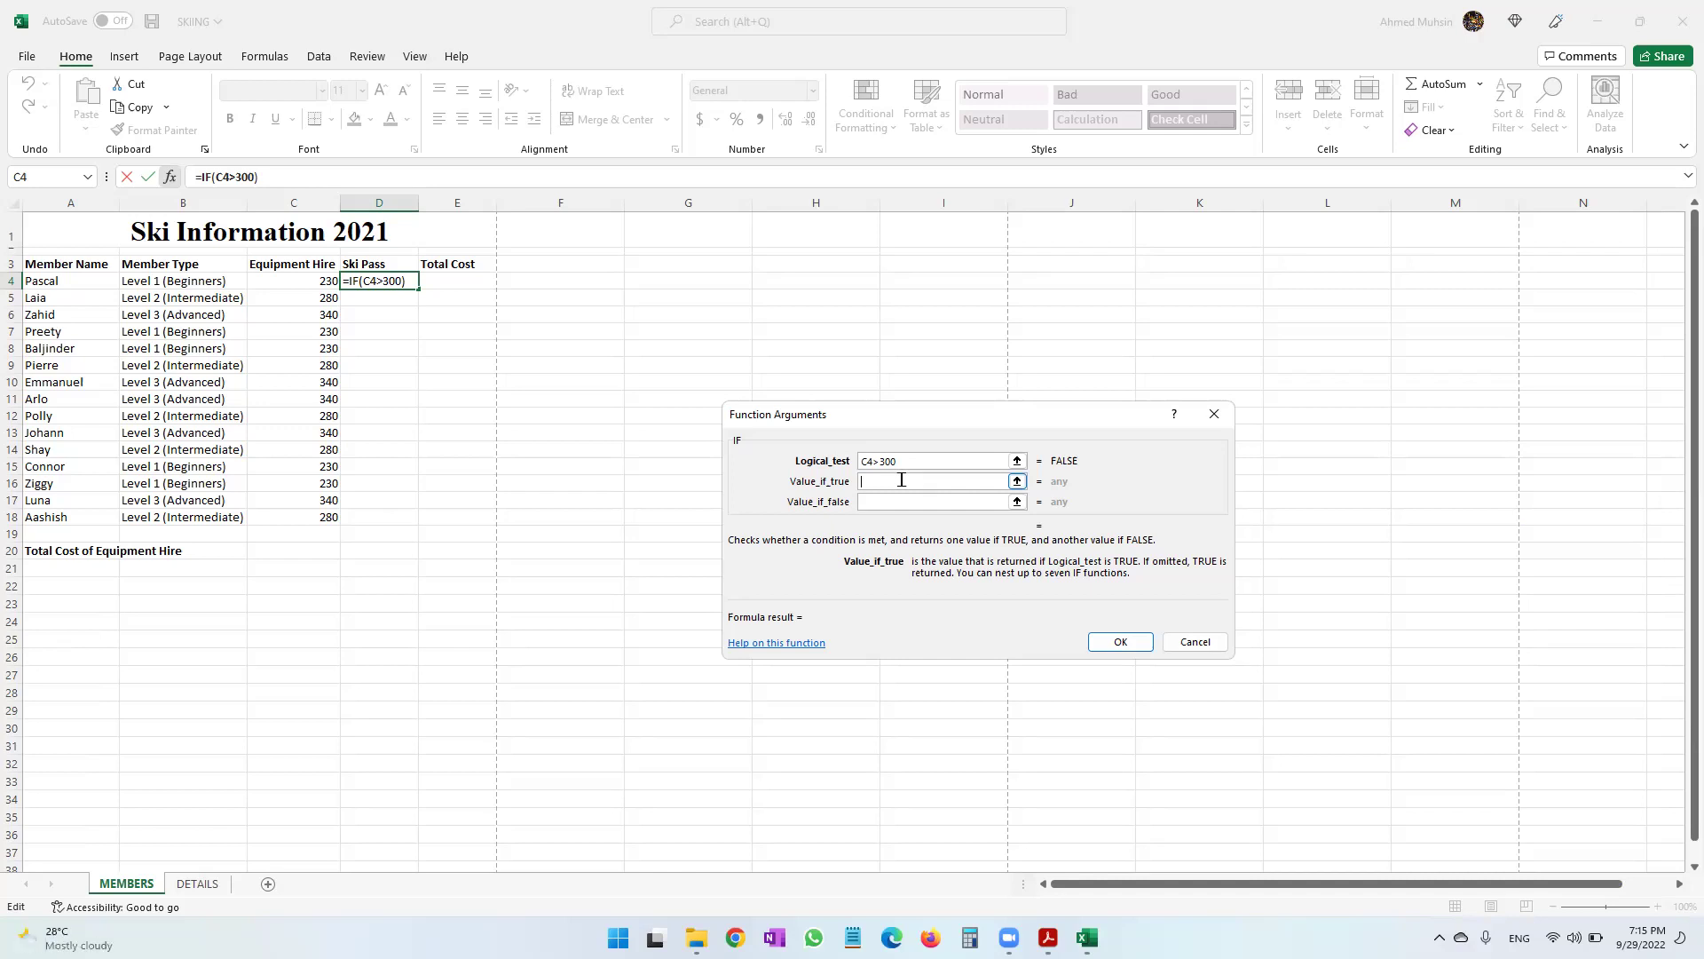
text(300)
key(BackSpace)
key(BackSpace)
key(BackSpace)
click(299, 279)
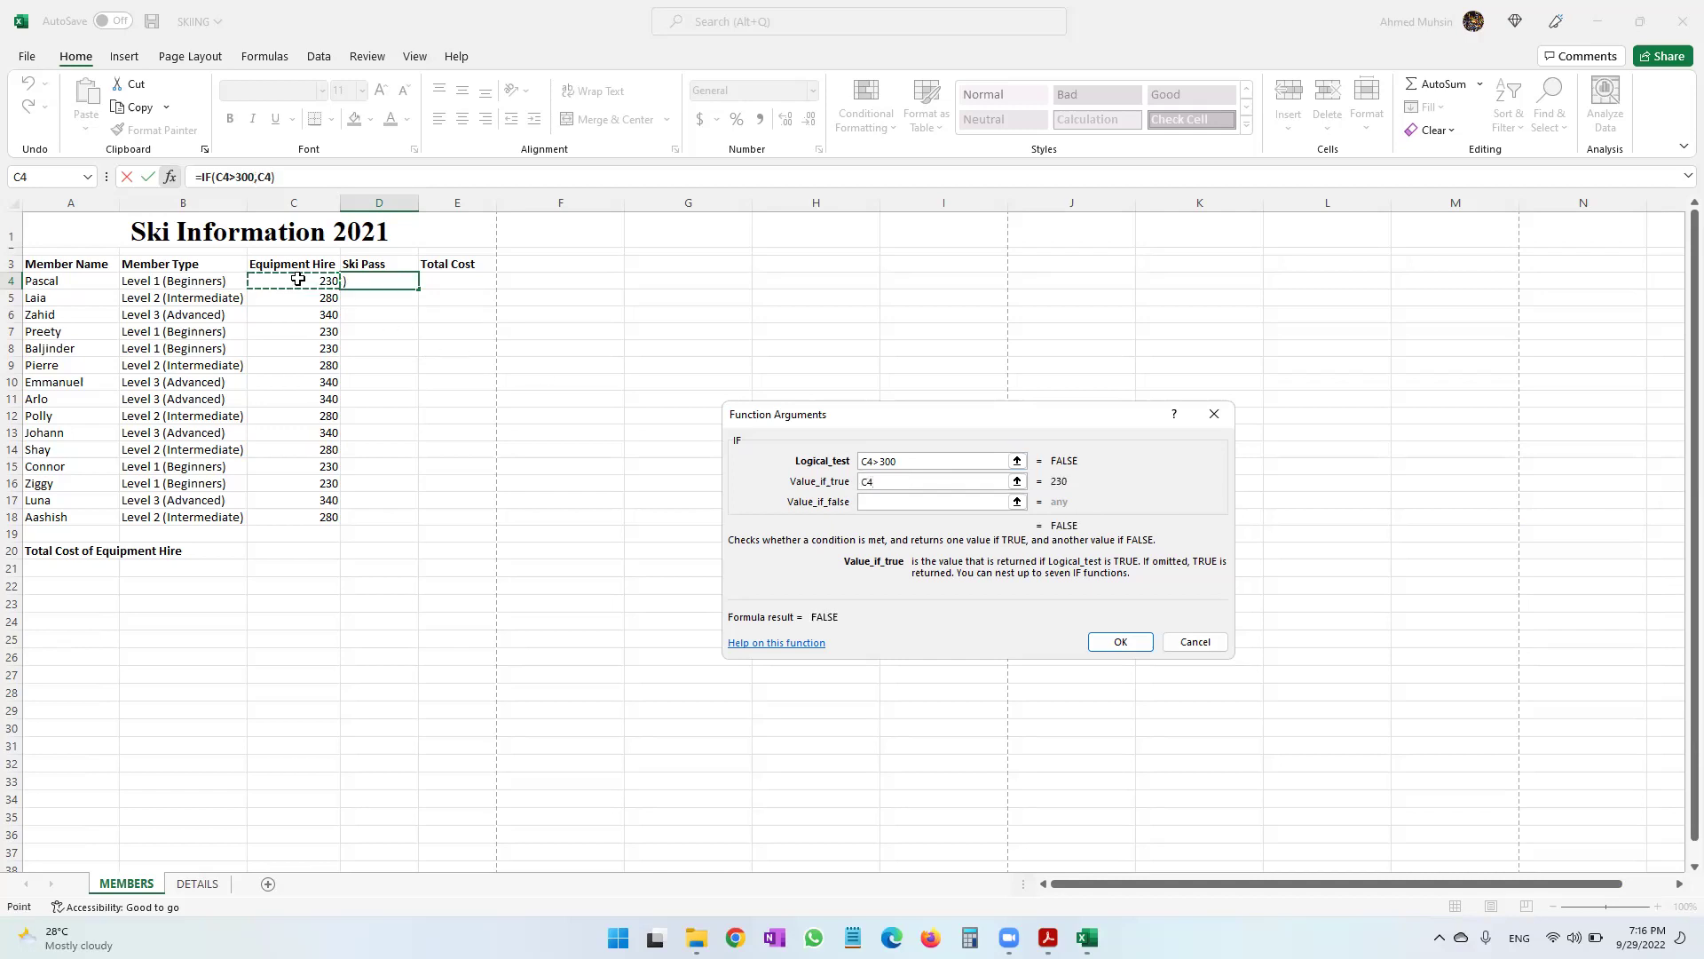
text(-(0.2)
key(BackSpace)
key(BackSpace)
key(BackSpace)
key(BackSpace)
key(BackSpace)
key(BackSpace)
key(BackSpace)
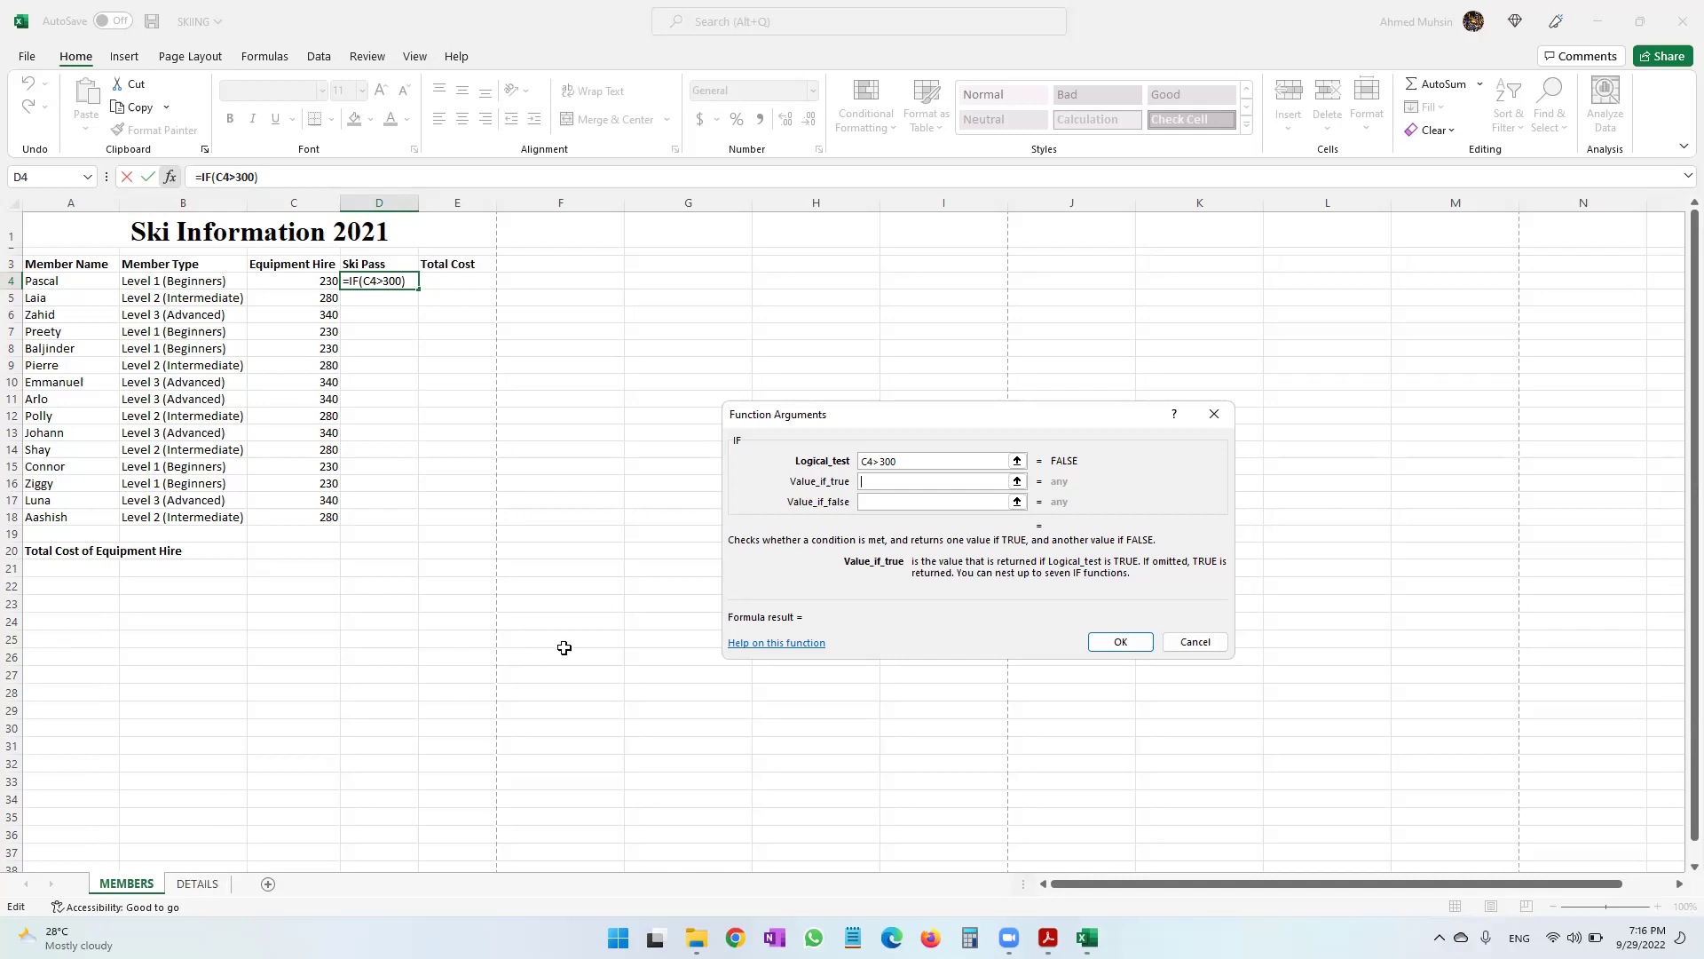
click(190, 886)
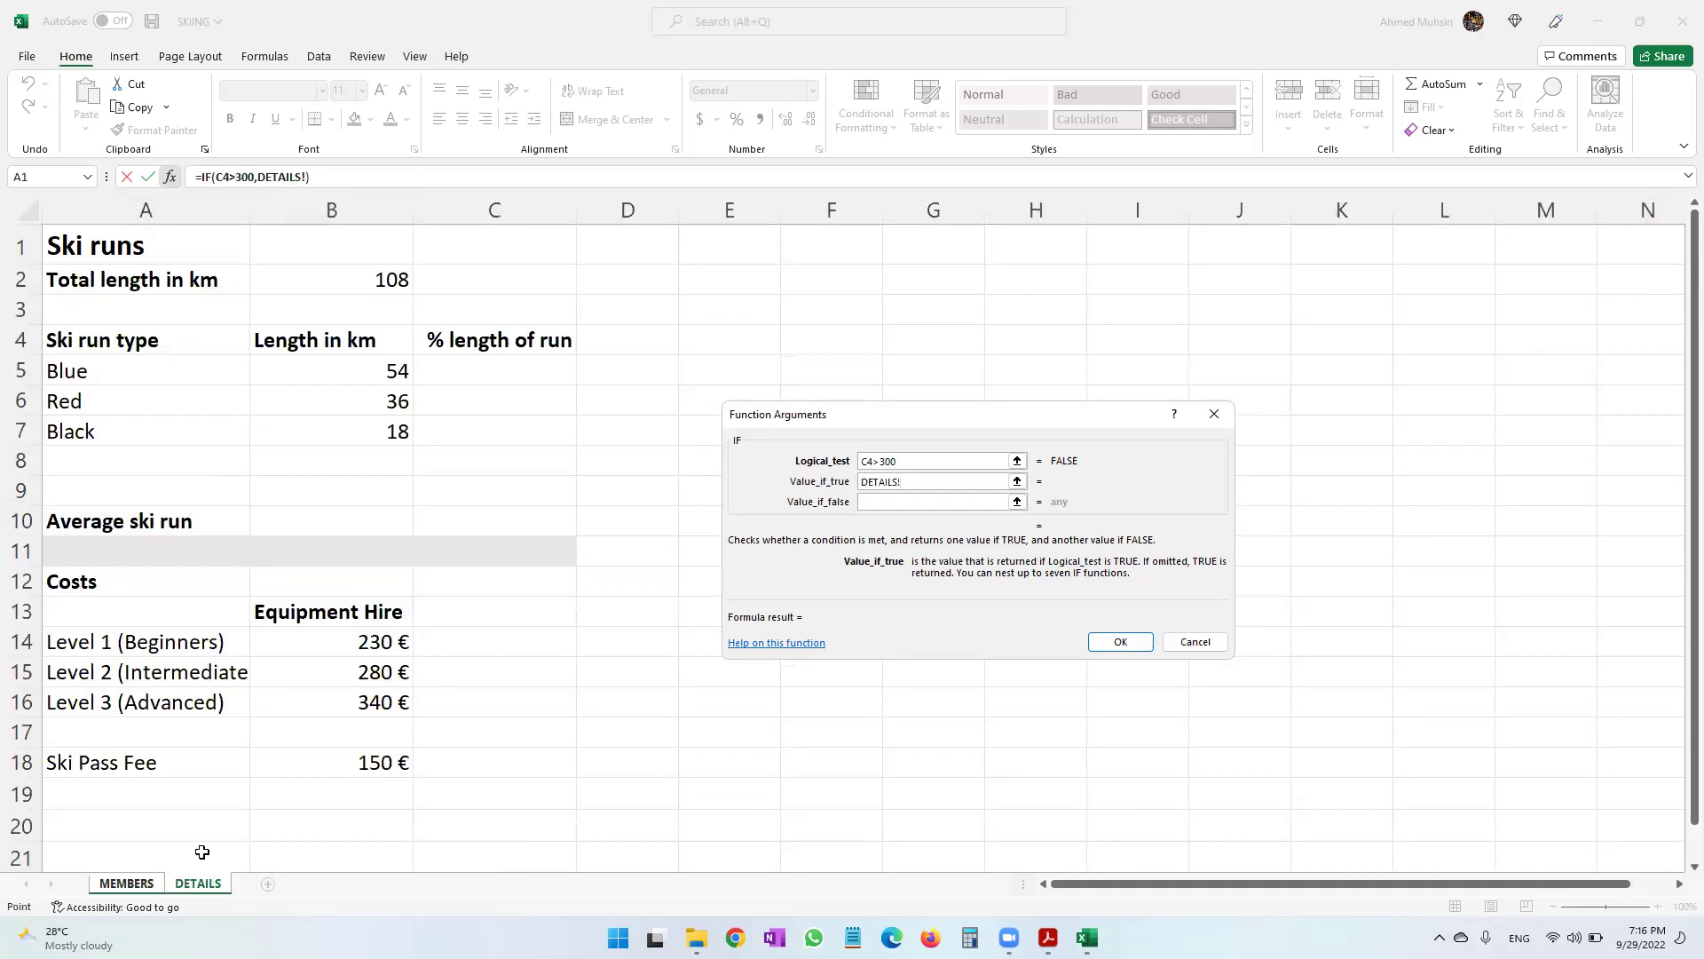
click(342, 770)
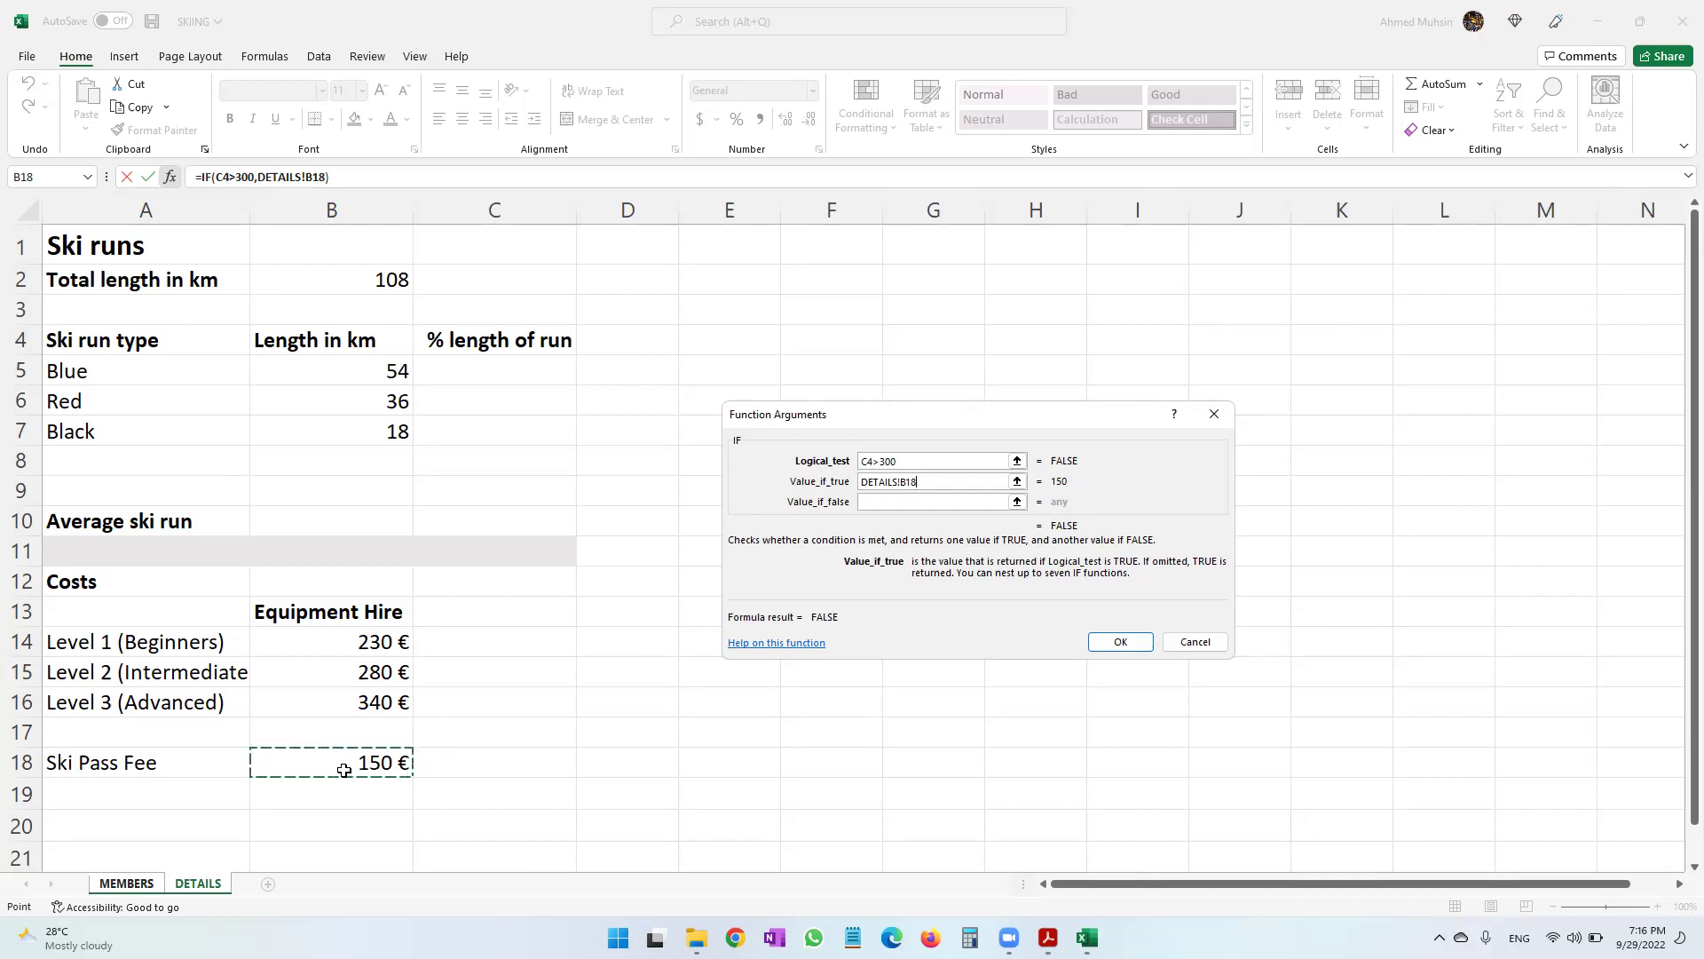
text(-)
Complete the value-if-true as DETAILS!B18-(DETAILS!B18*0.2) and review the arguments
drag(863, 481, 934, 481)
click(935, 481)
text(()
click(324, 763)
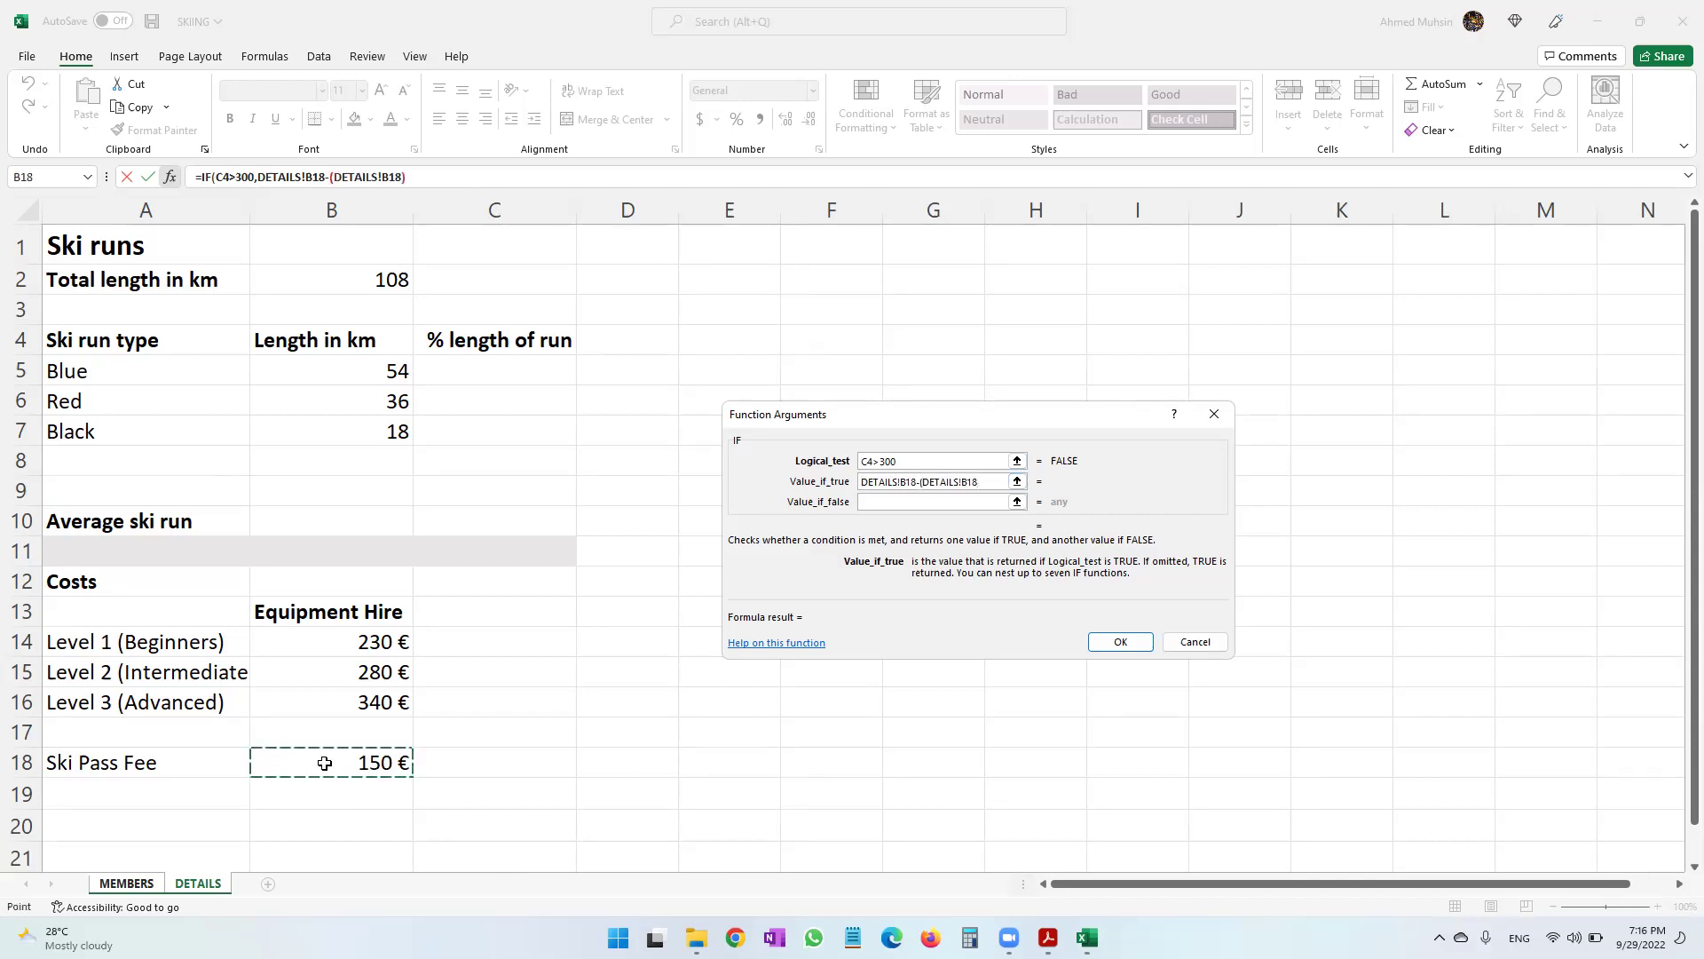
text(*0.2))
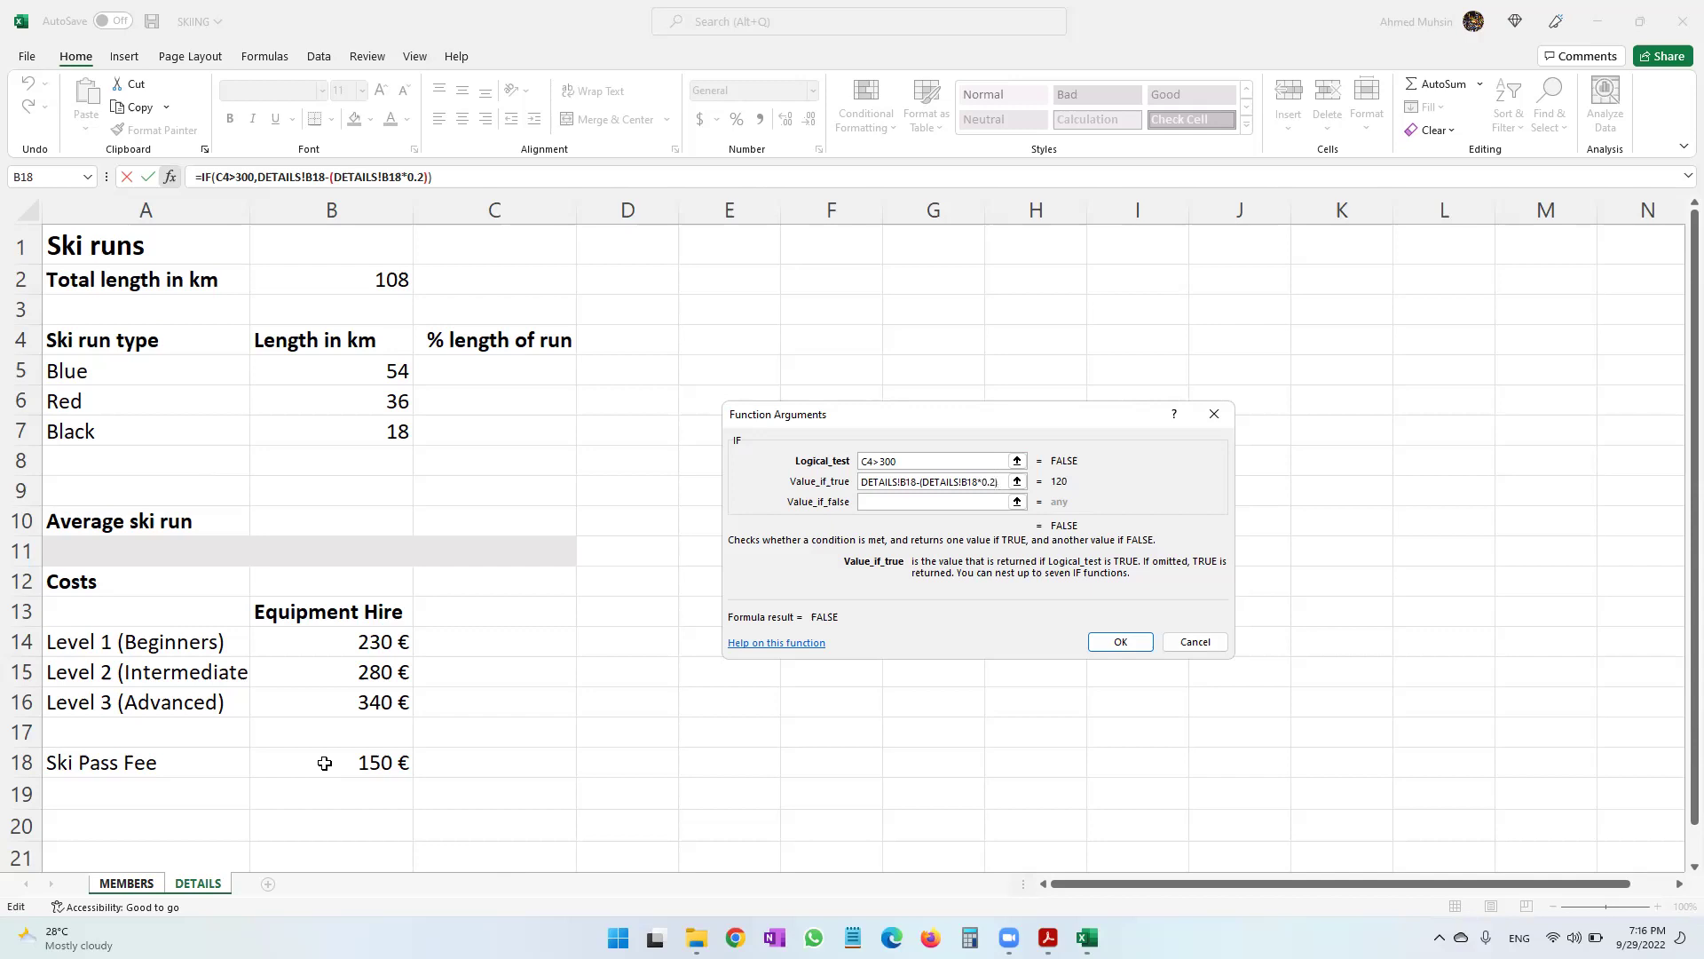
click(921, 457)
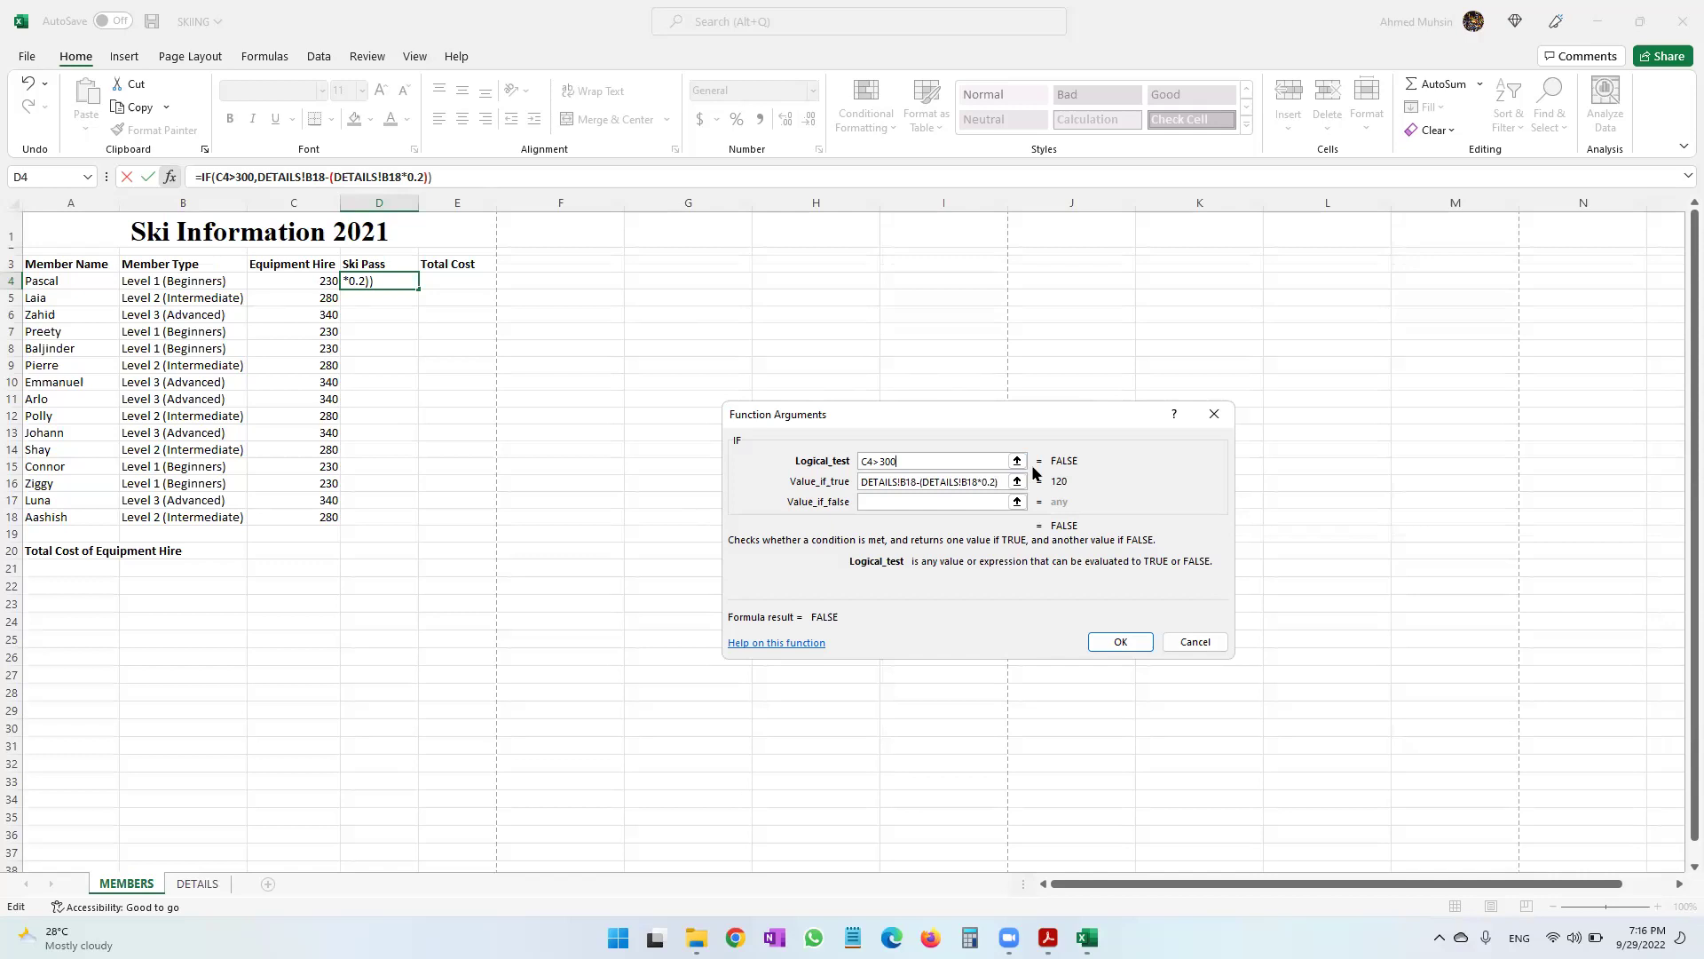
click(888, 481)
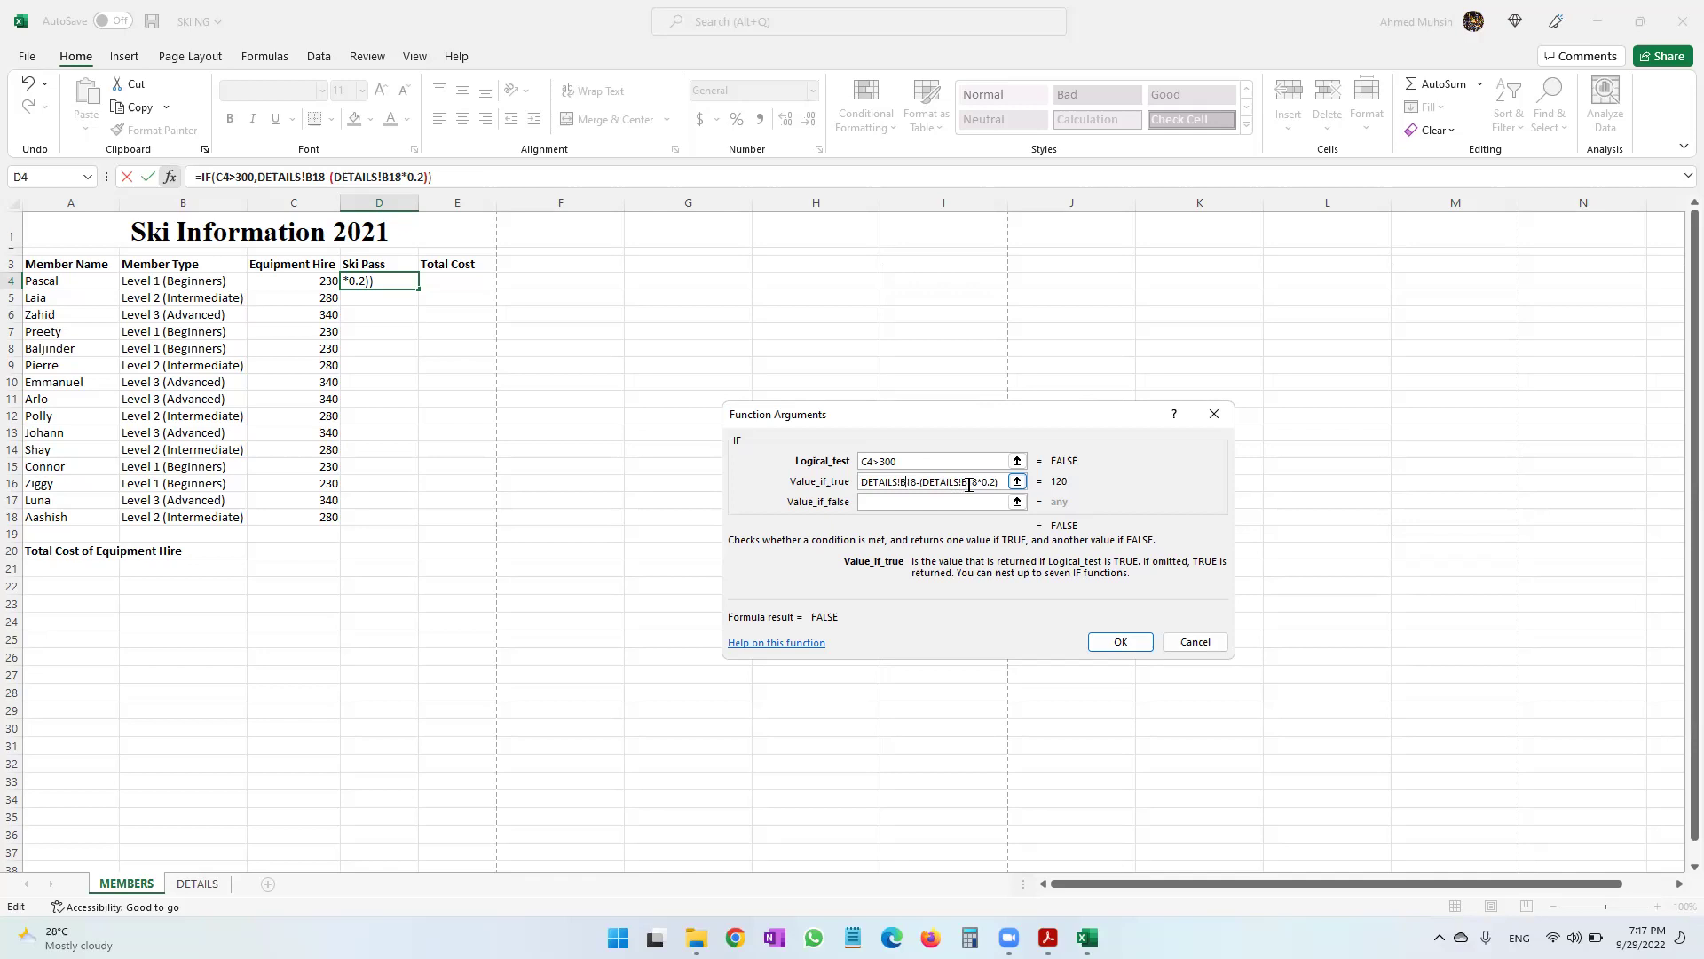
drag(997, 483, 929, 485)
click(903, 497)
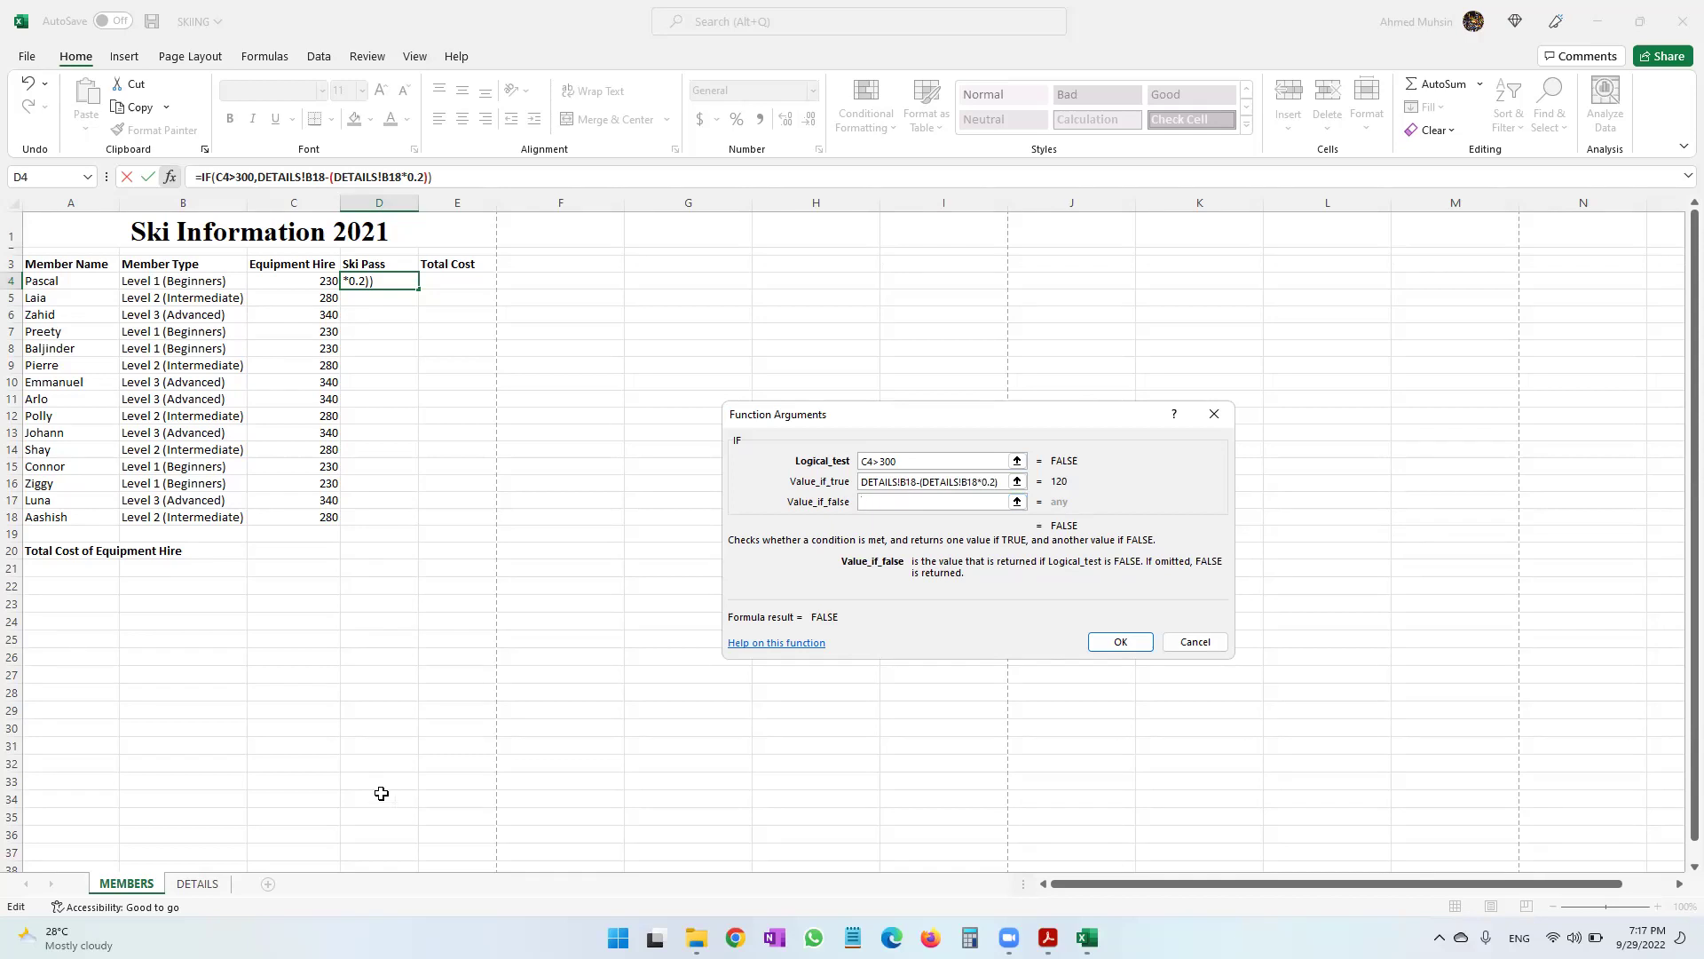
Set the value-if-false to the Ski Pass Fee DETAILS!B18
click(183, 889)
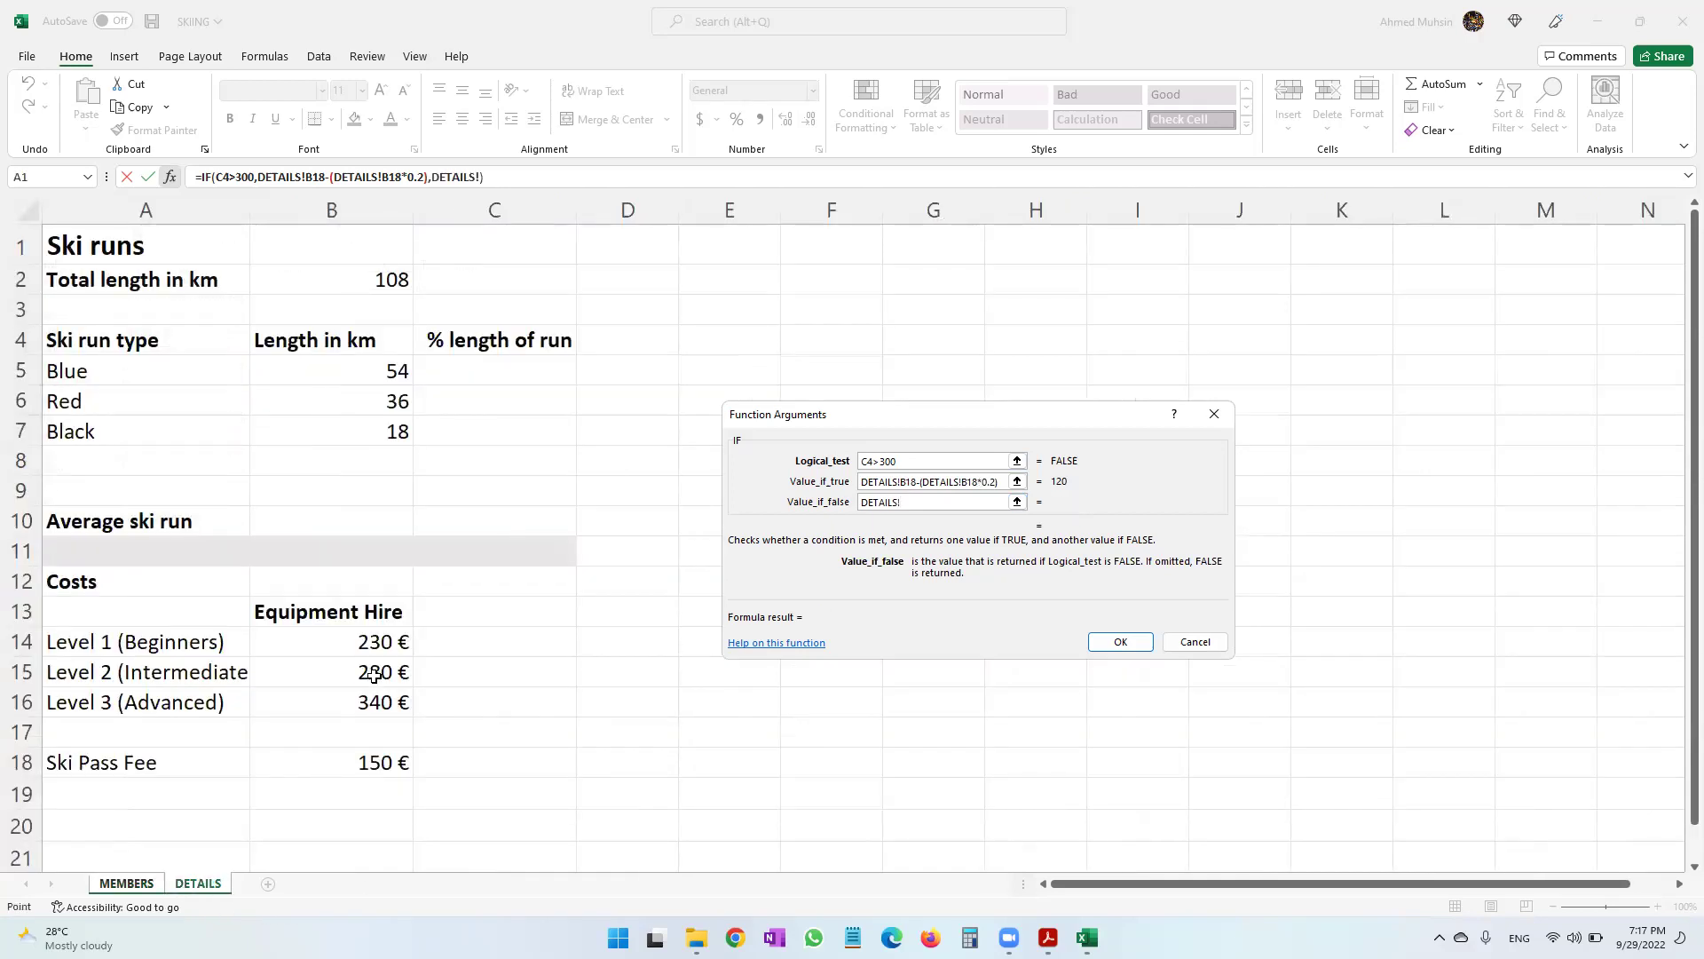
click(361, 765)
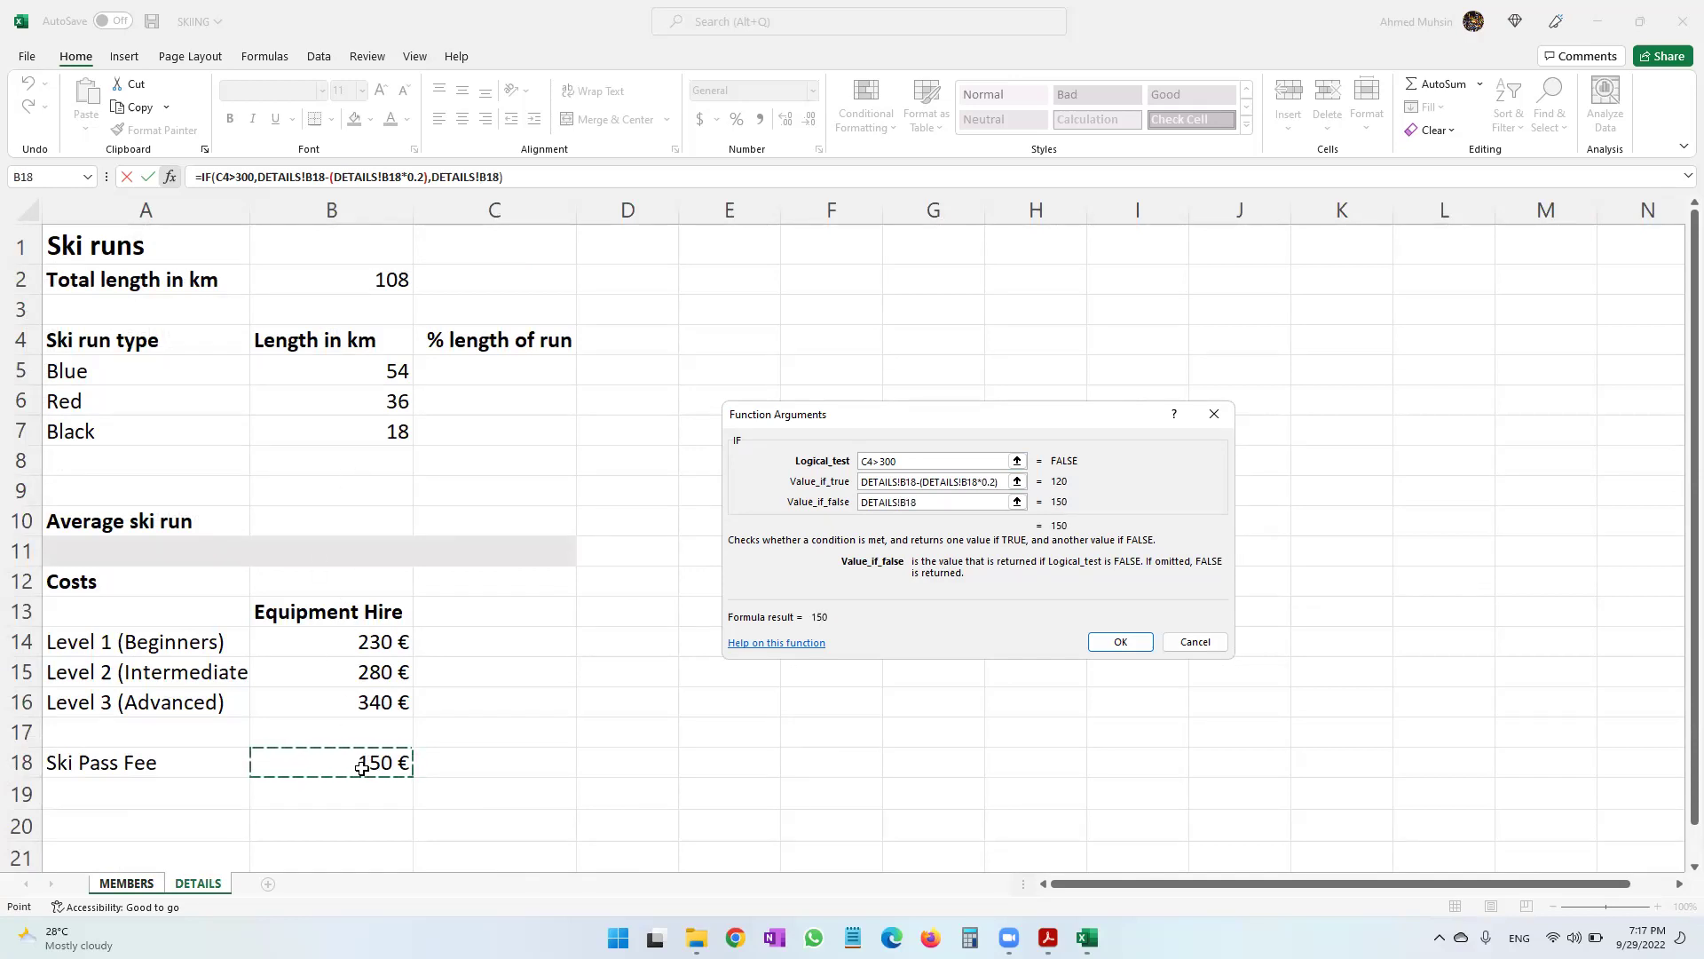
click(919, 464)
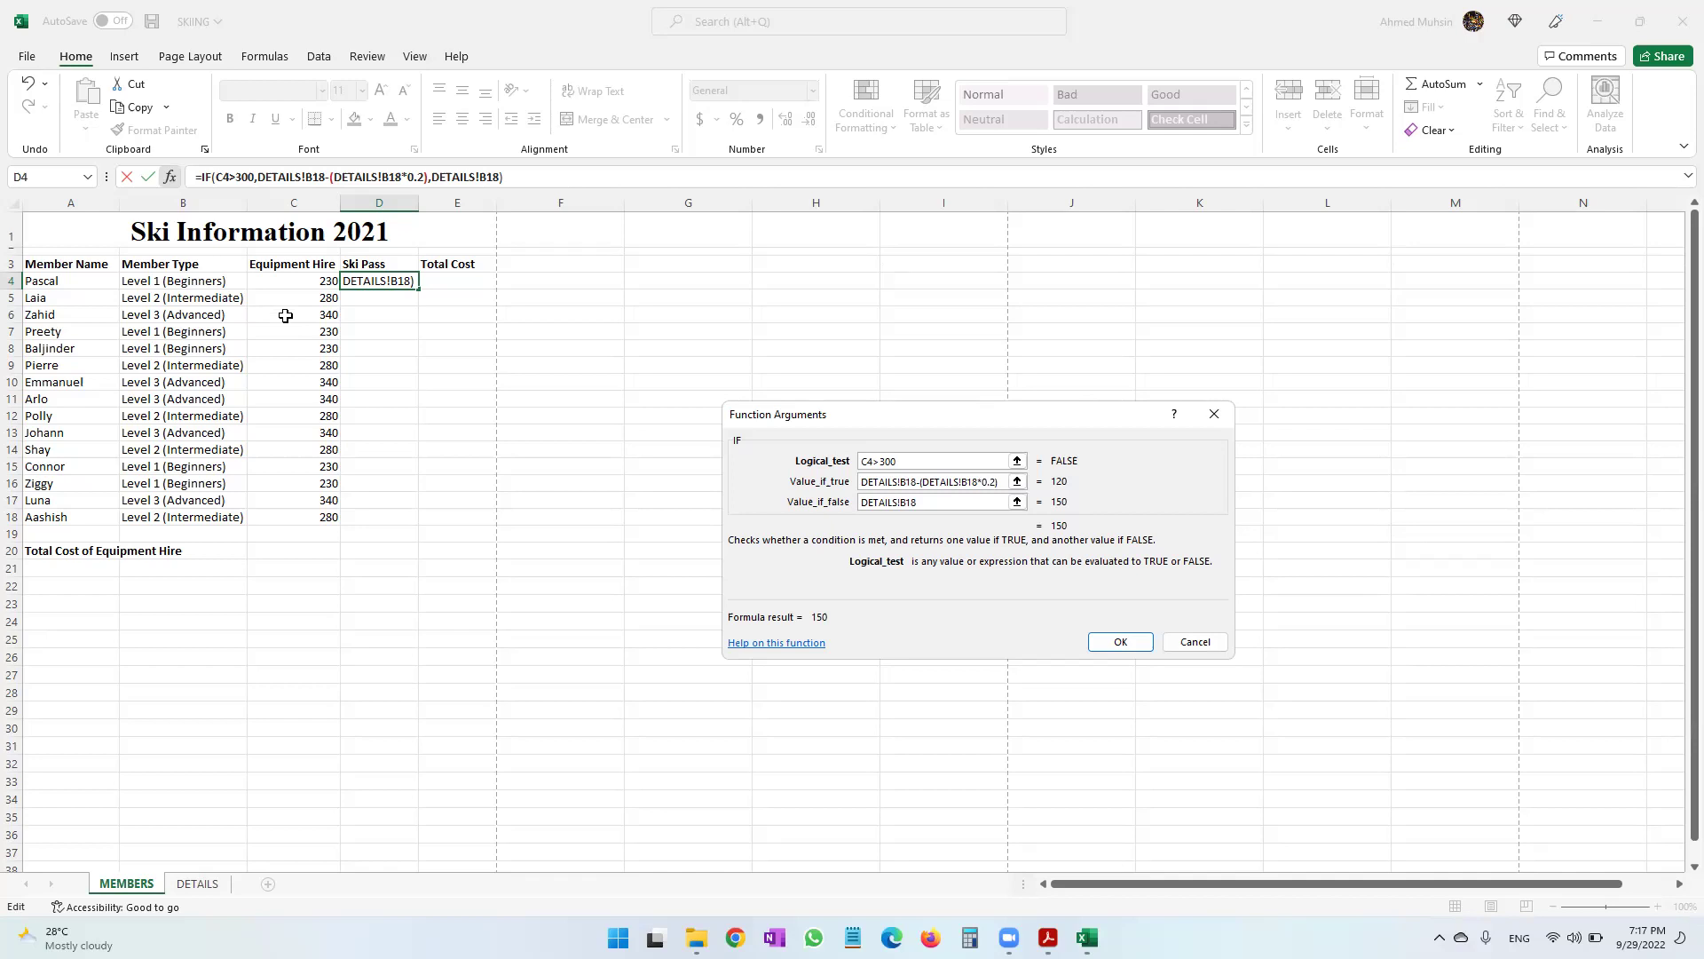
Make the B18 references in both true and false values absolute as $B$18
click(861, 487)
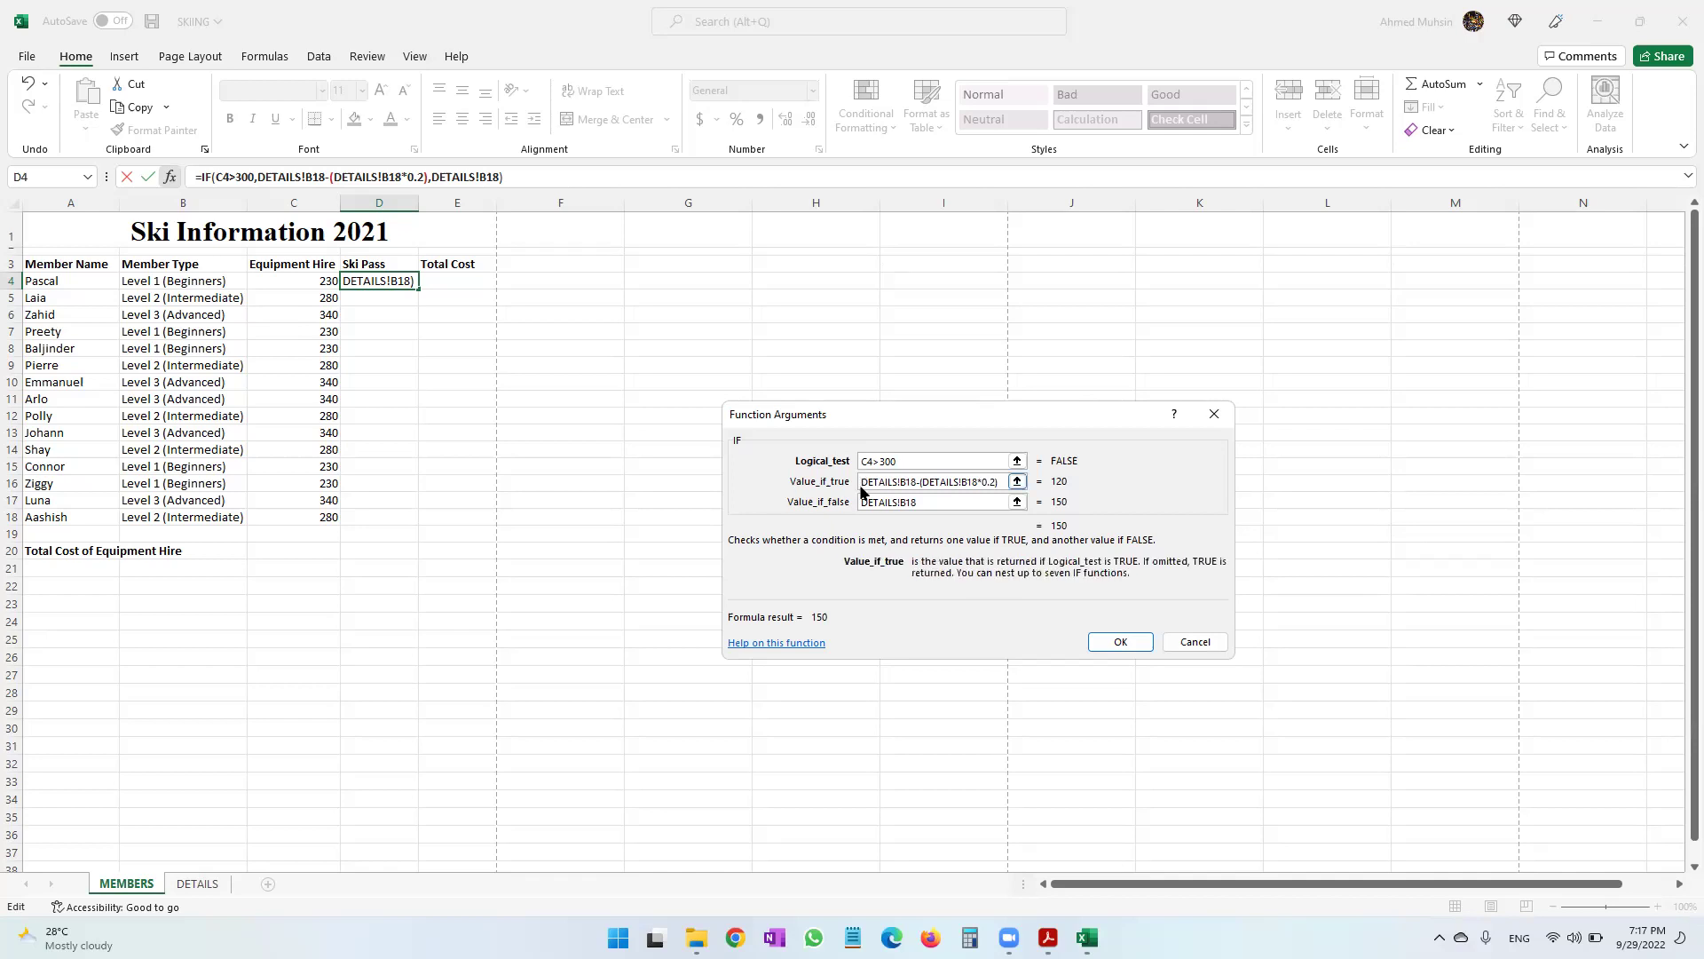
drag(861, 482, 914, 482)
click(914, 482)
drag(861, 482, 1014, 495)
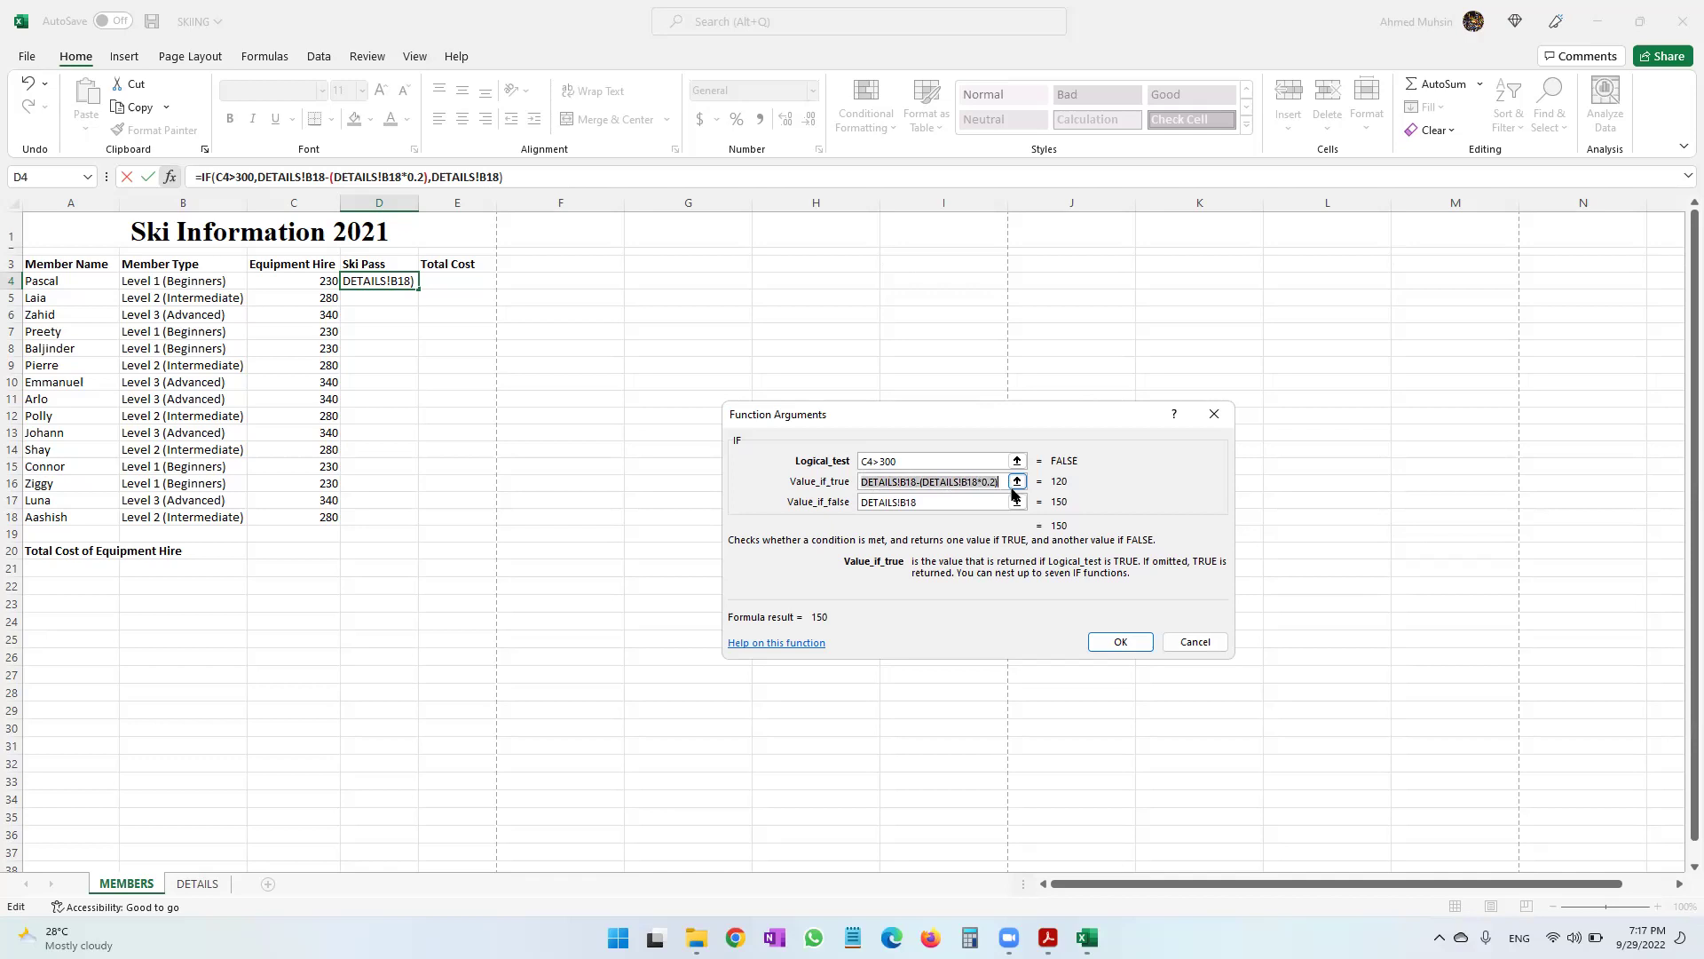
key(F4)
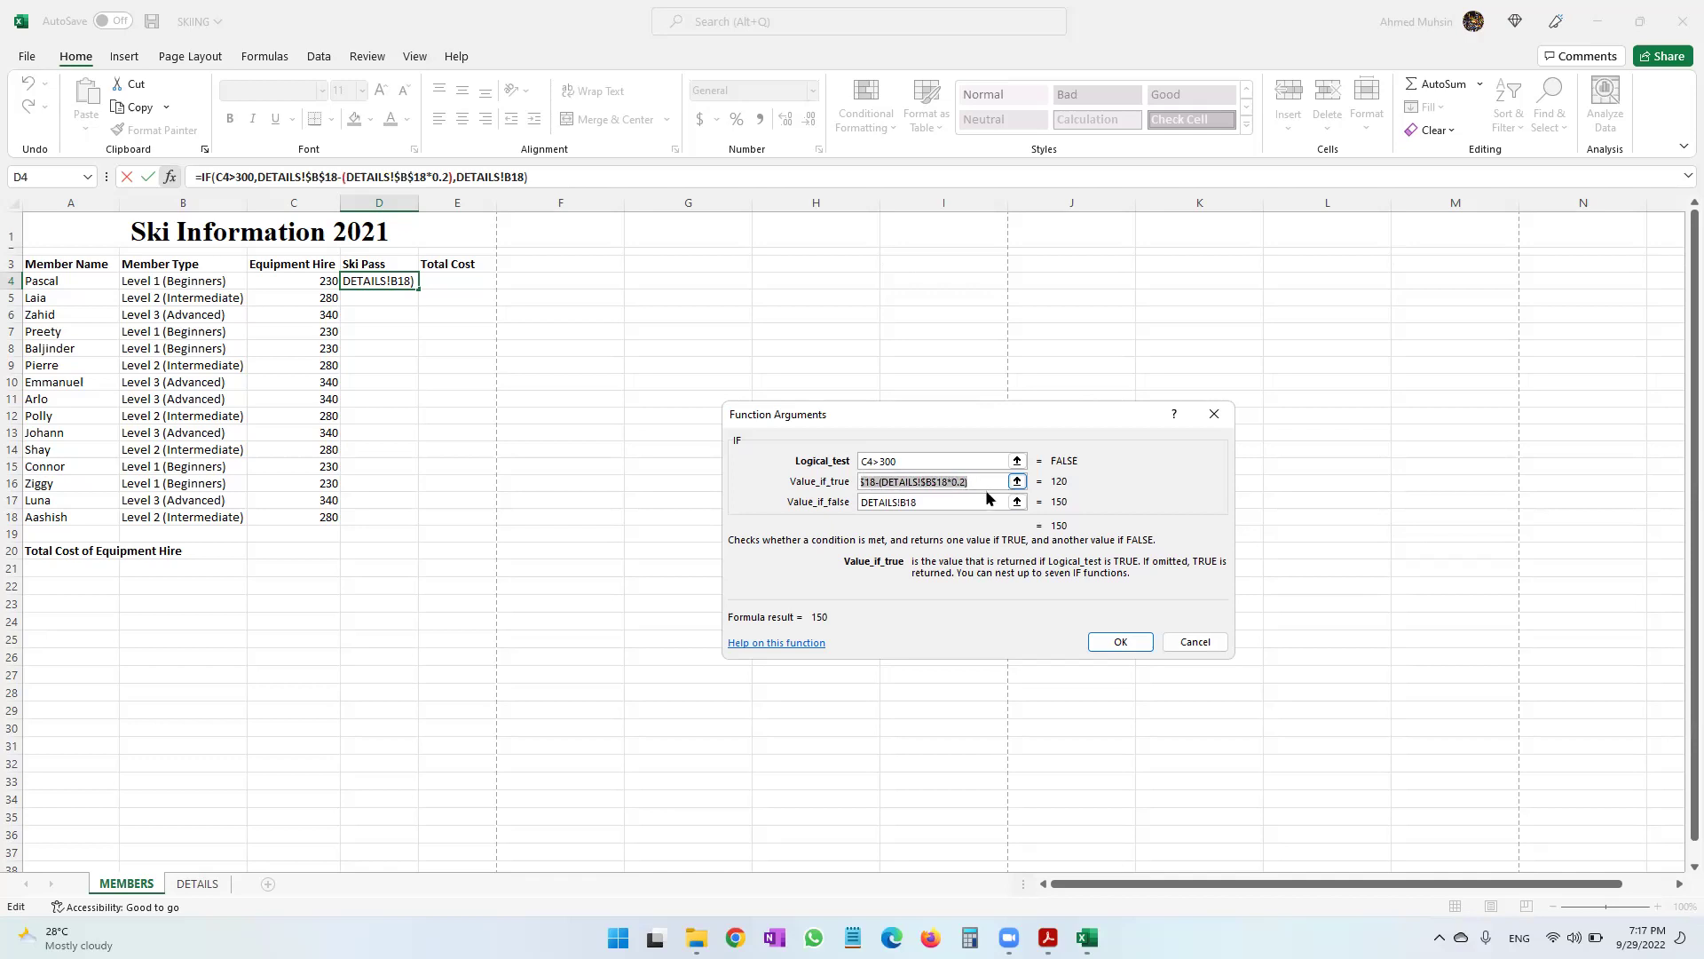
click(973, 500)
drag(973, 500, 852, 503)
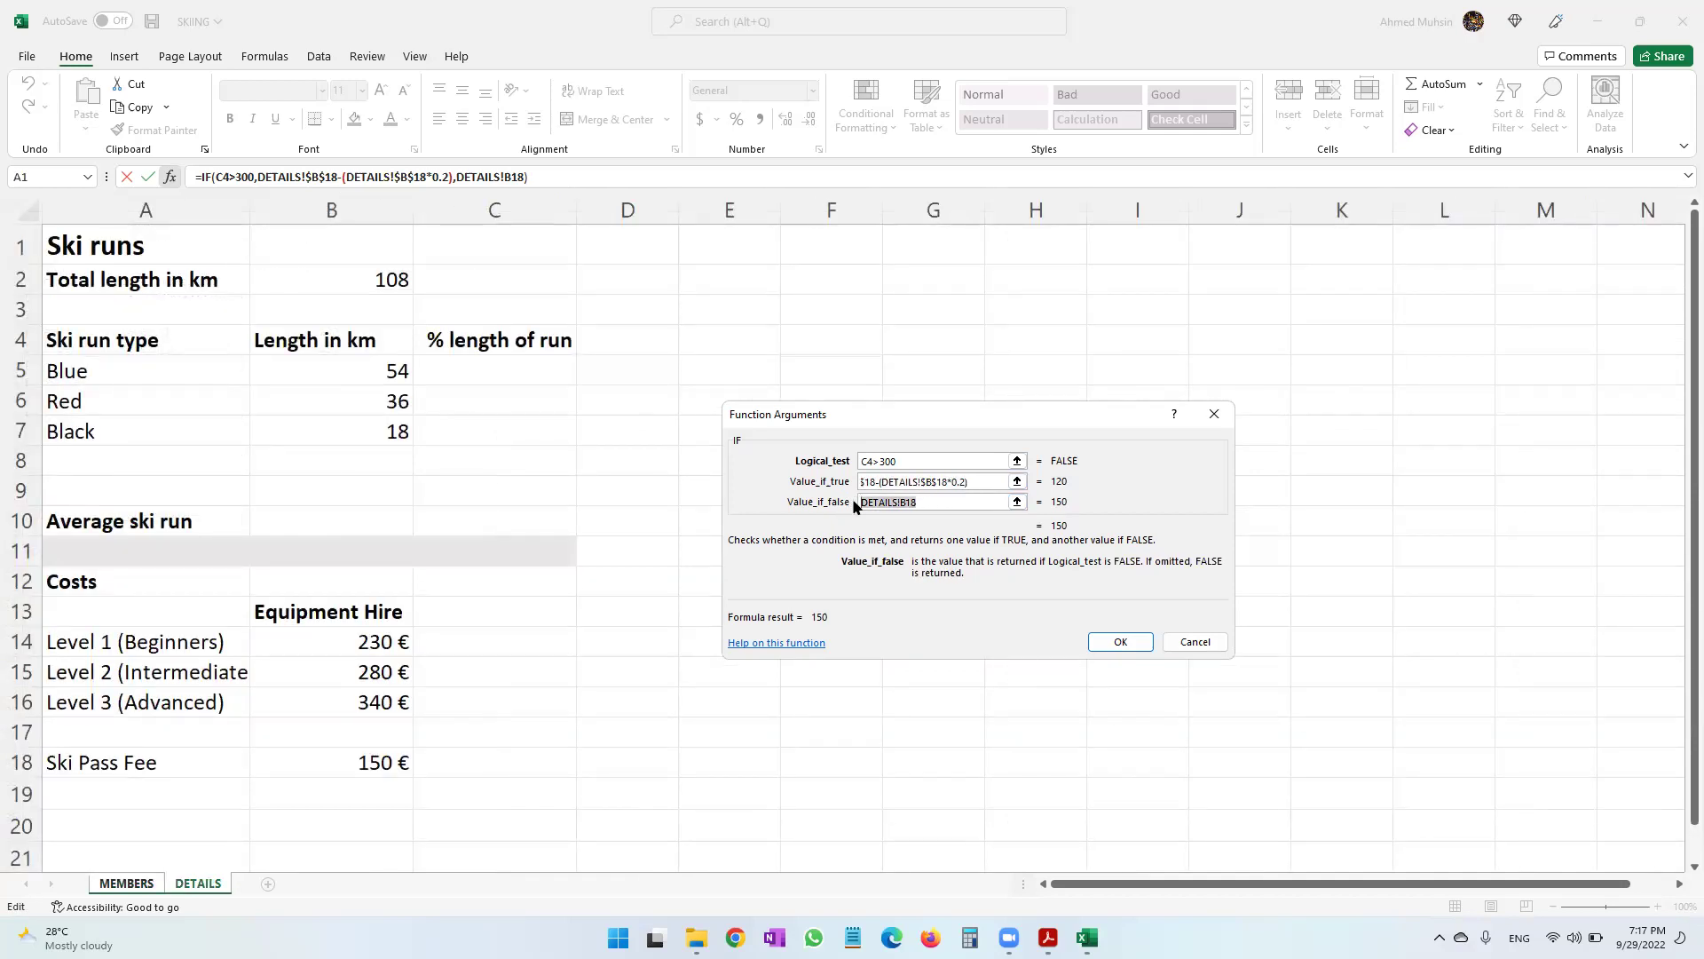
key(F4)
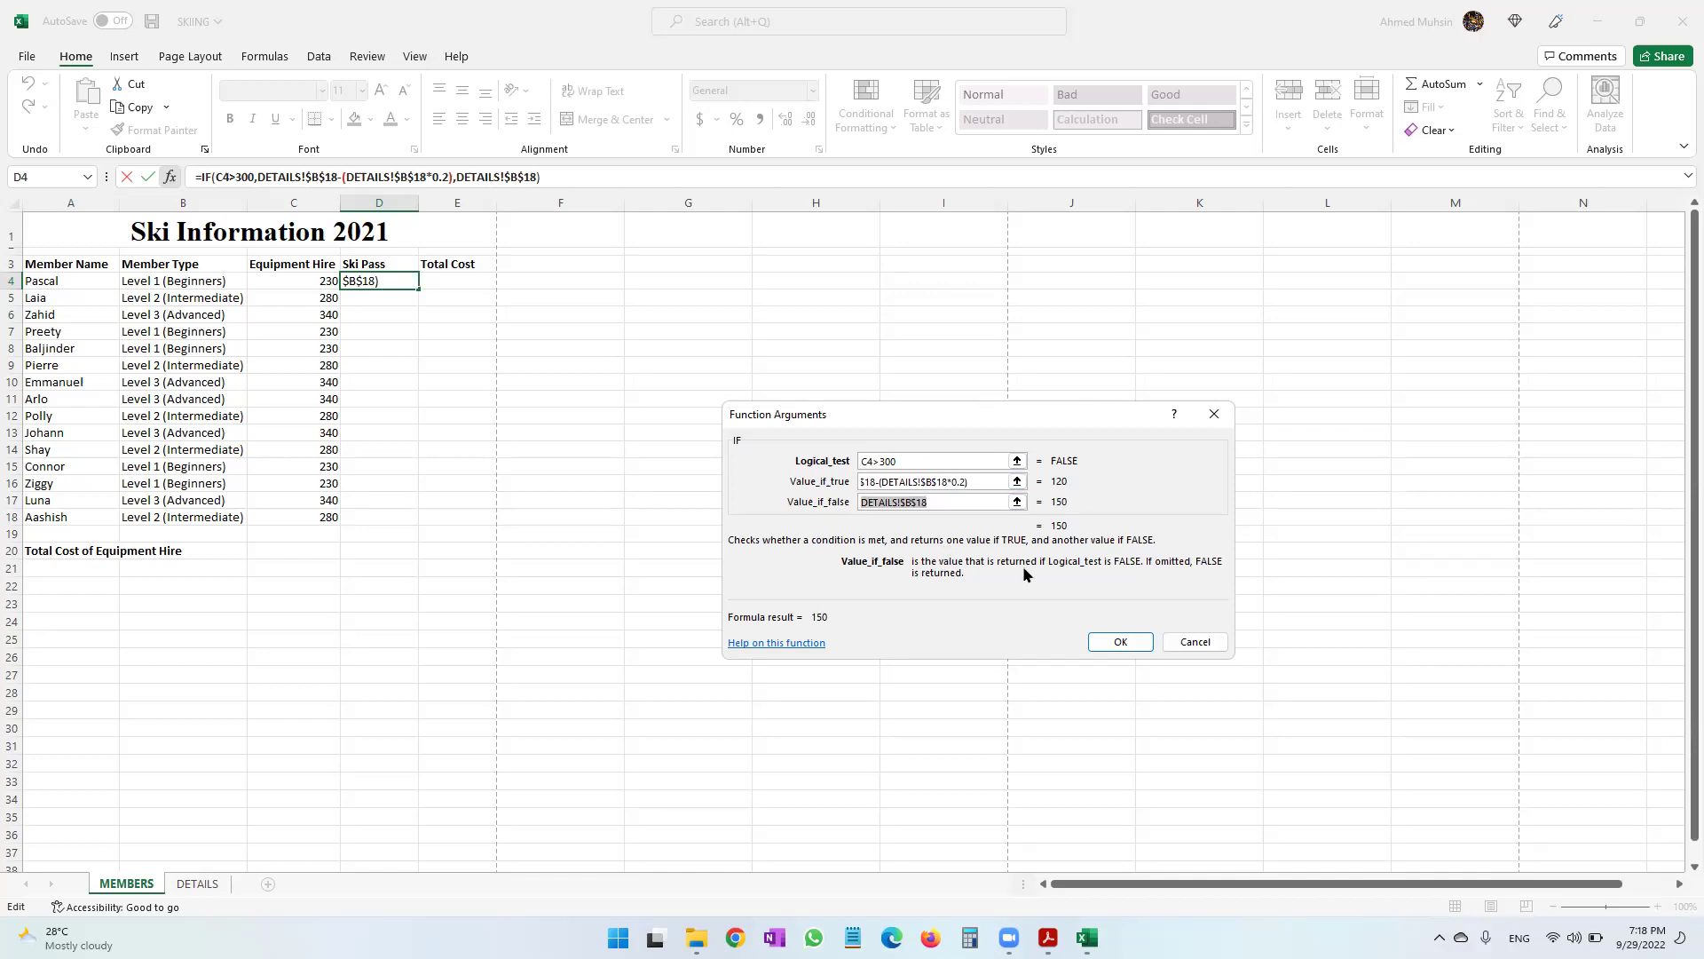
Confirm the IF formula in D4 and review it against C4 and the DETAILS fee
click(1105, 641)
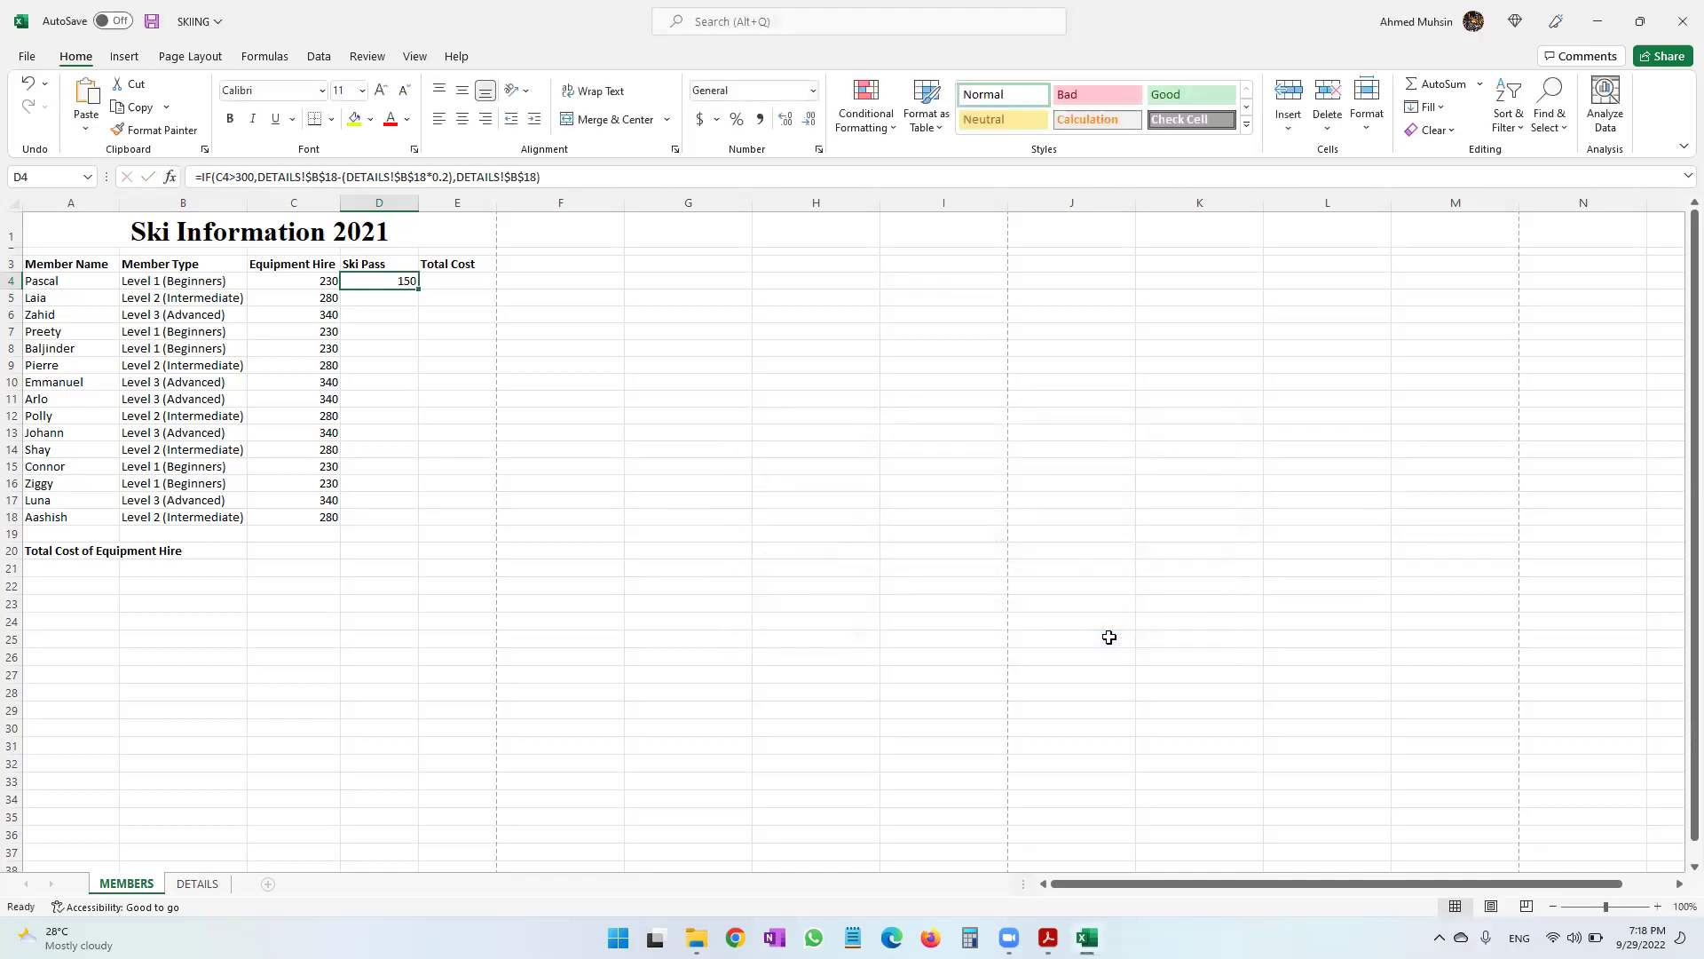
click(318, 287)
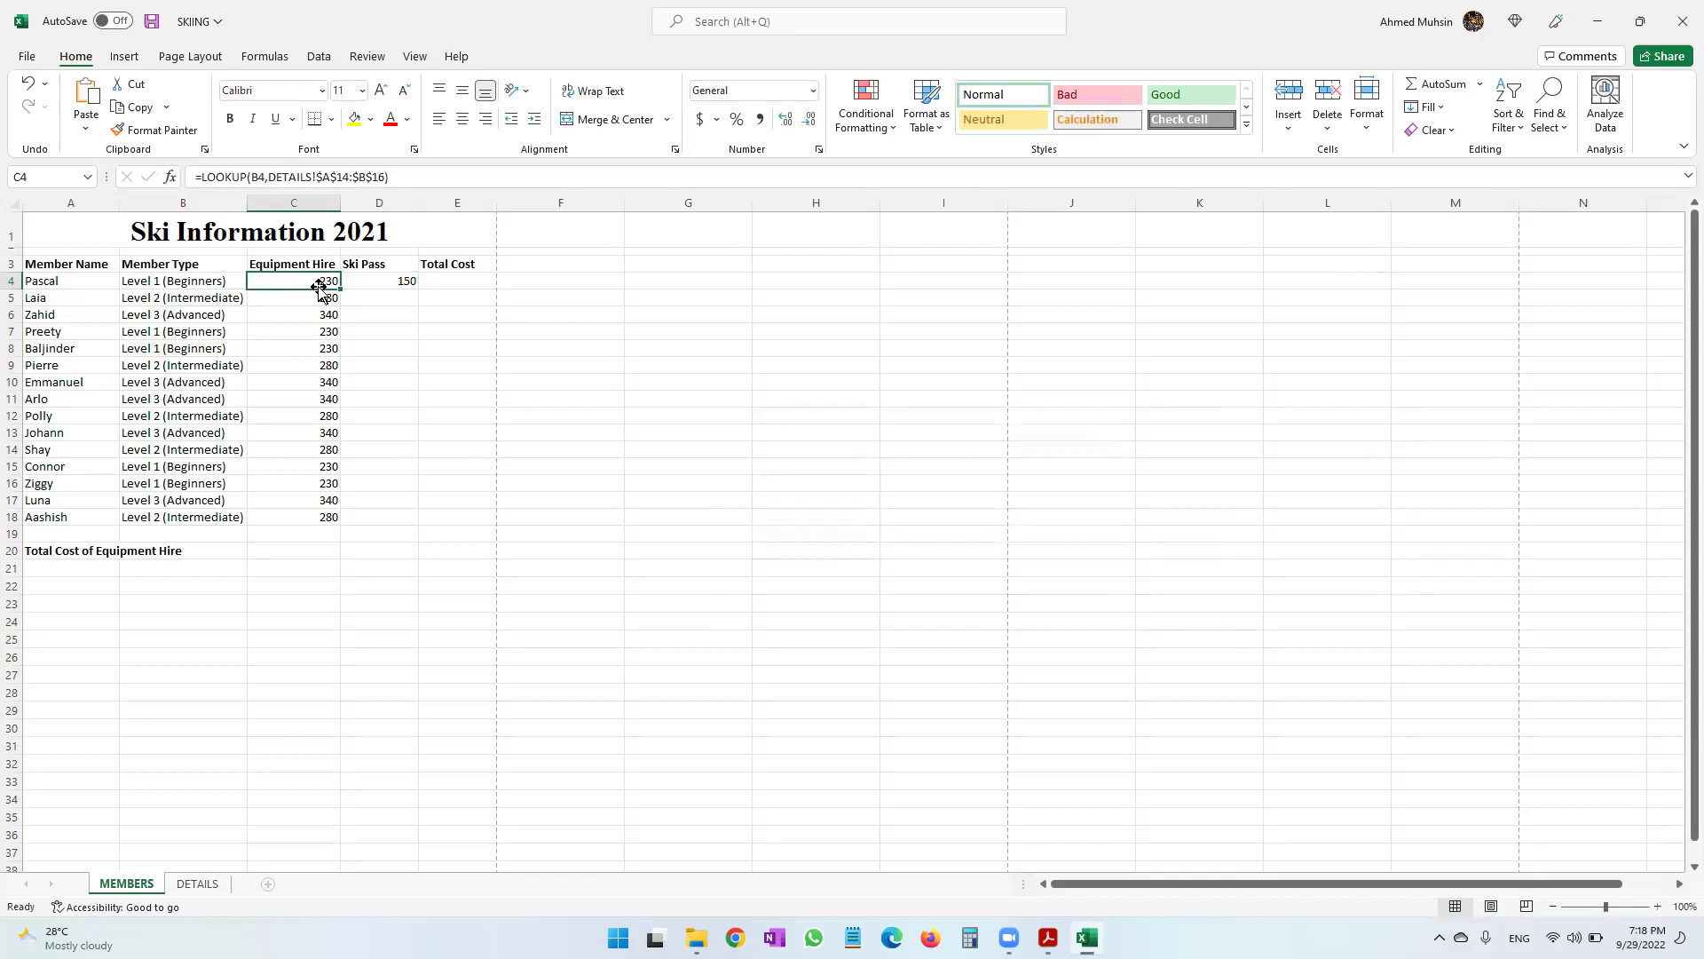
click(414, 282)
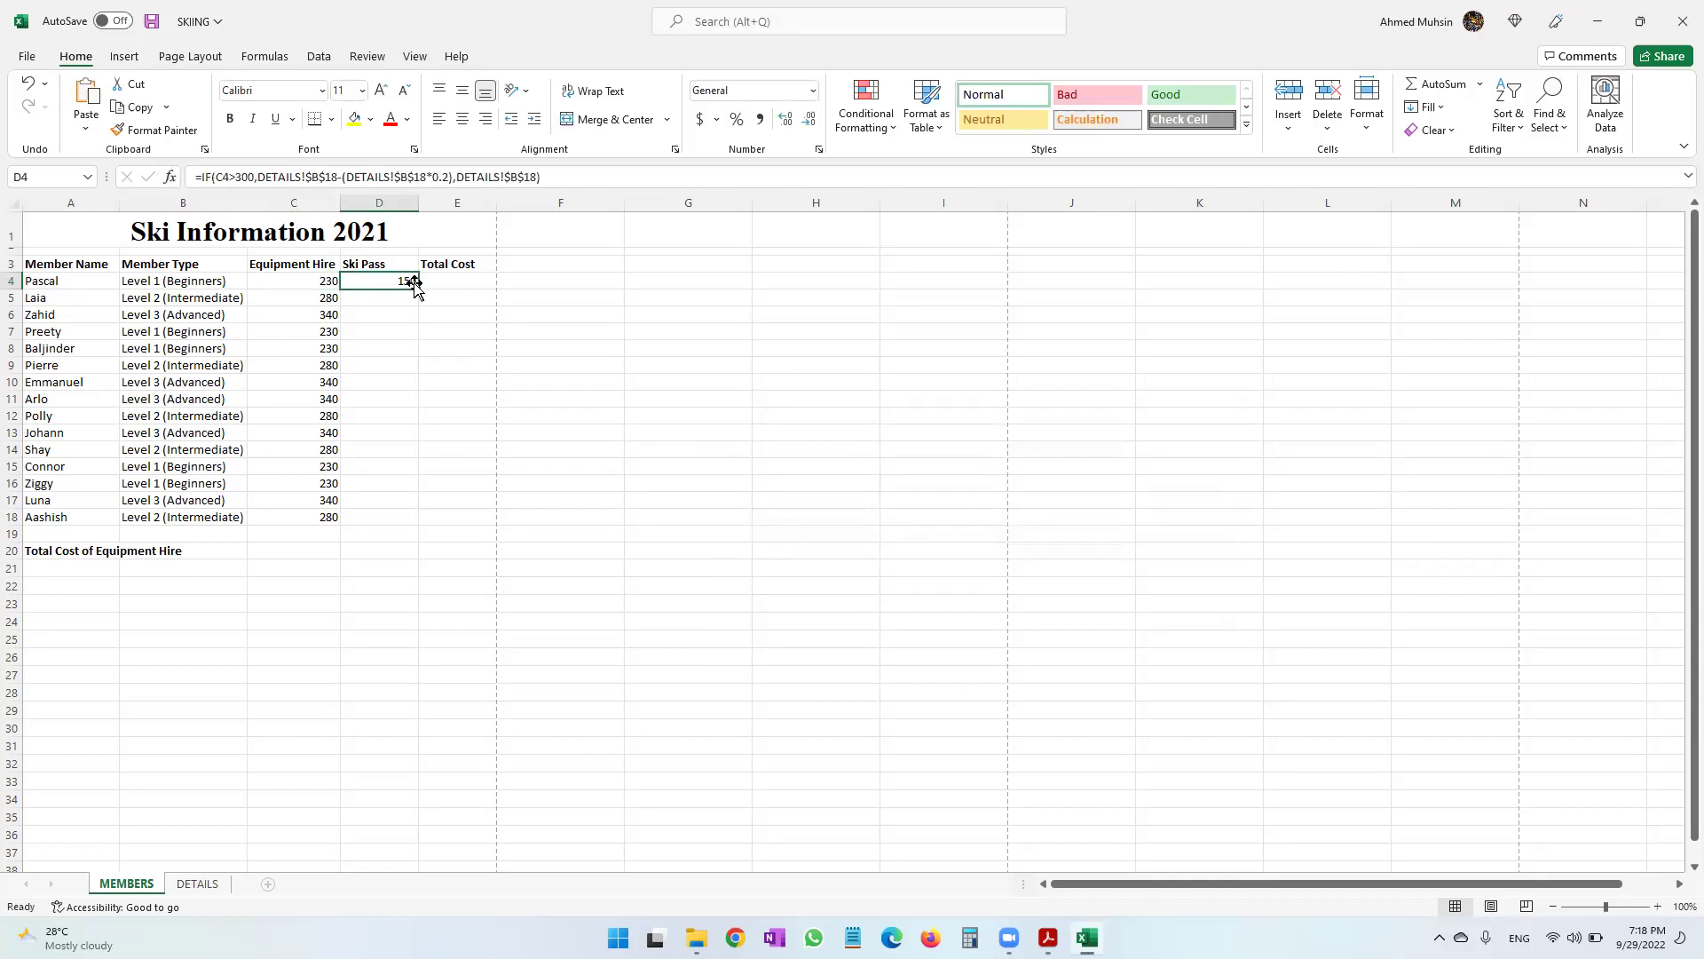
click(198, 884)
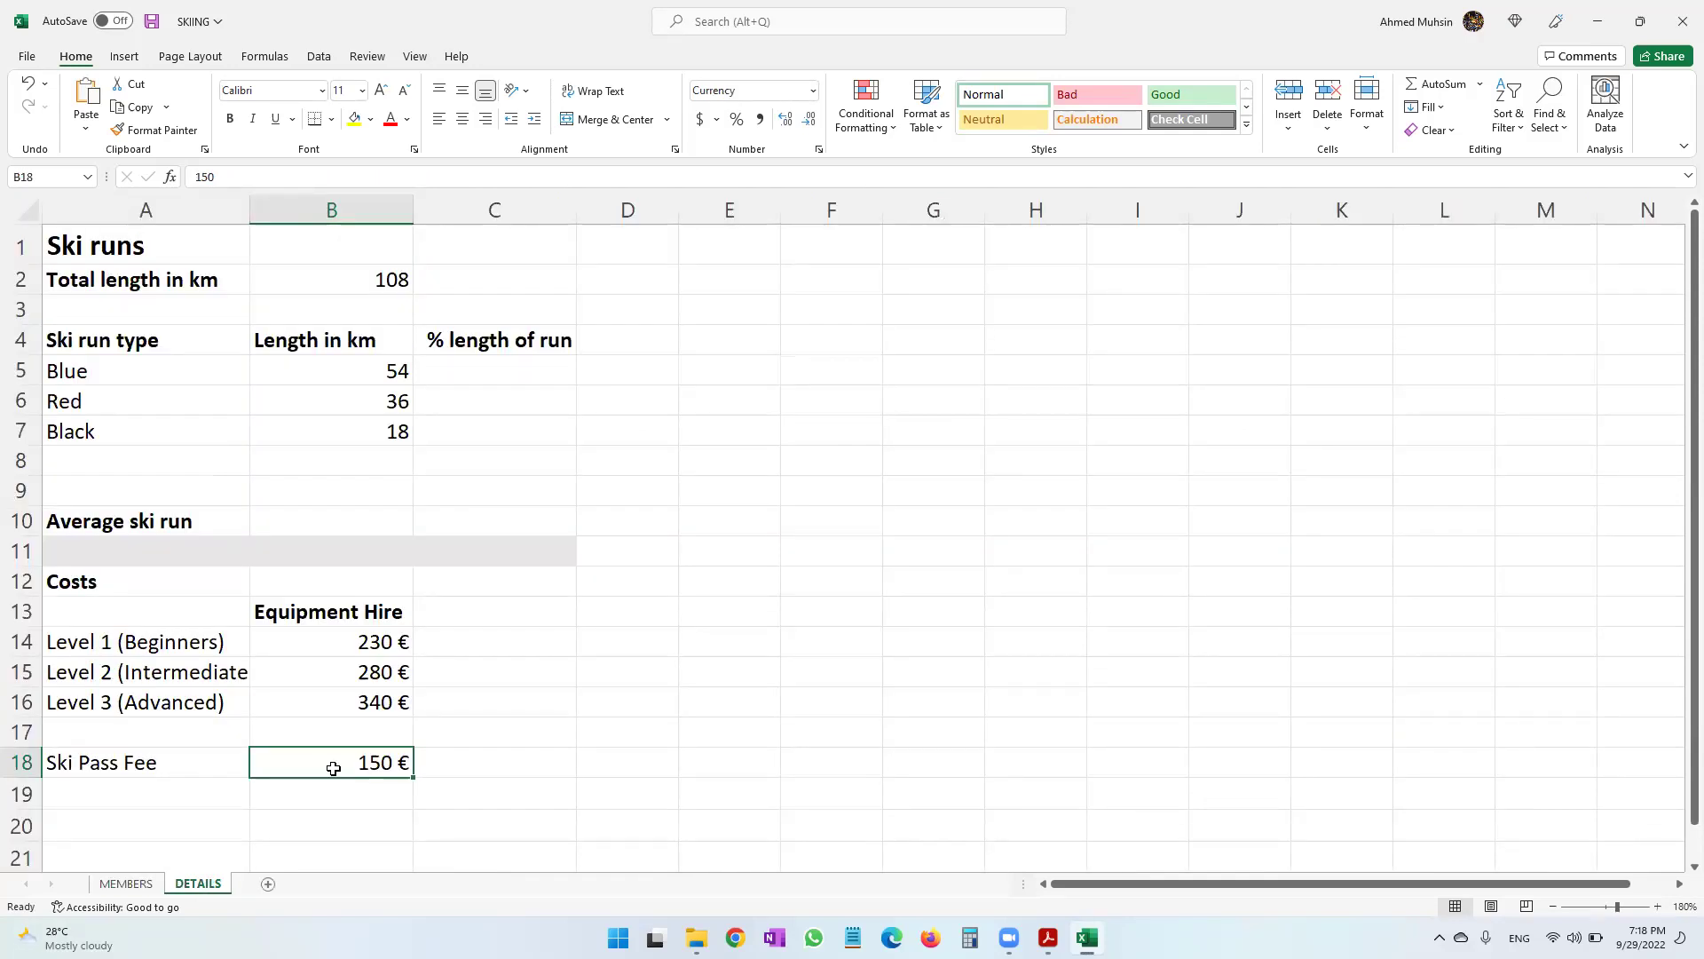
click(127, 883)
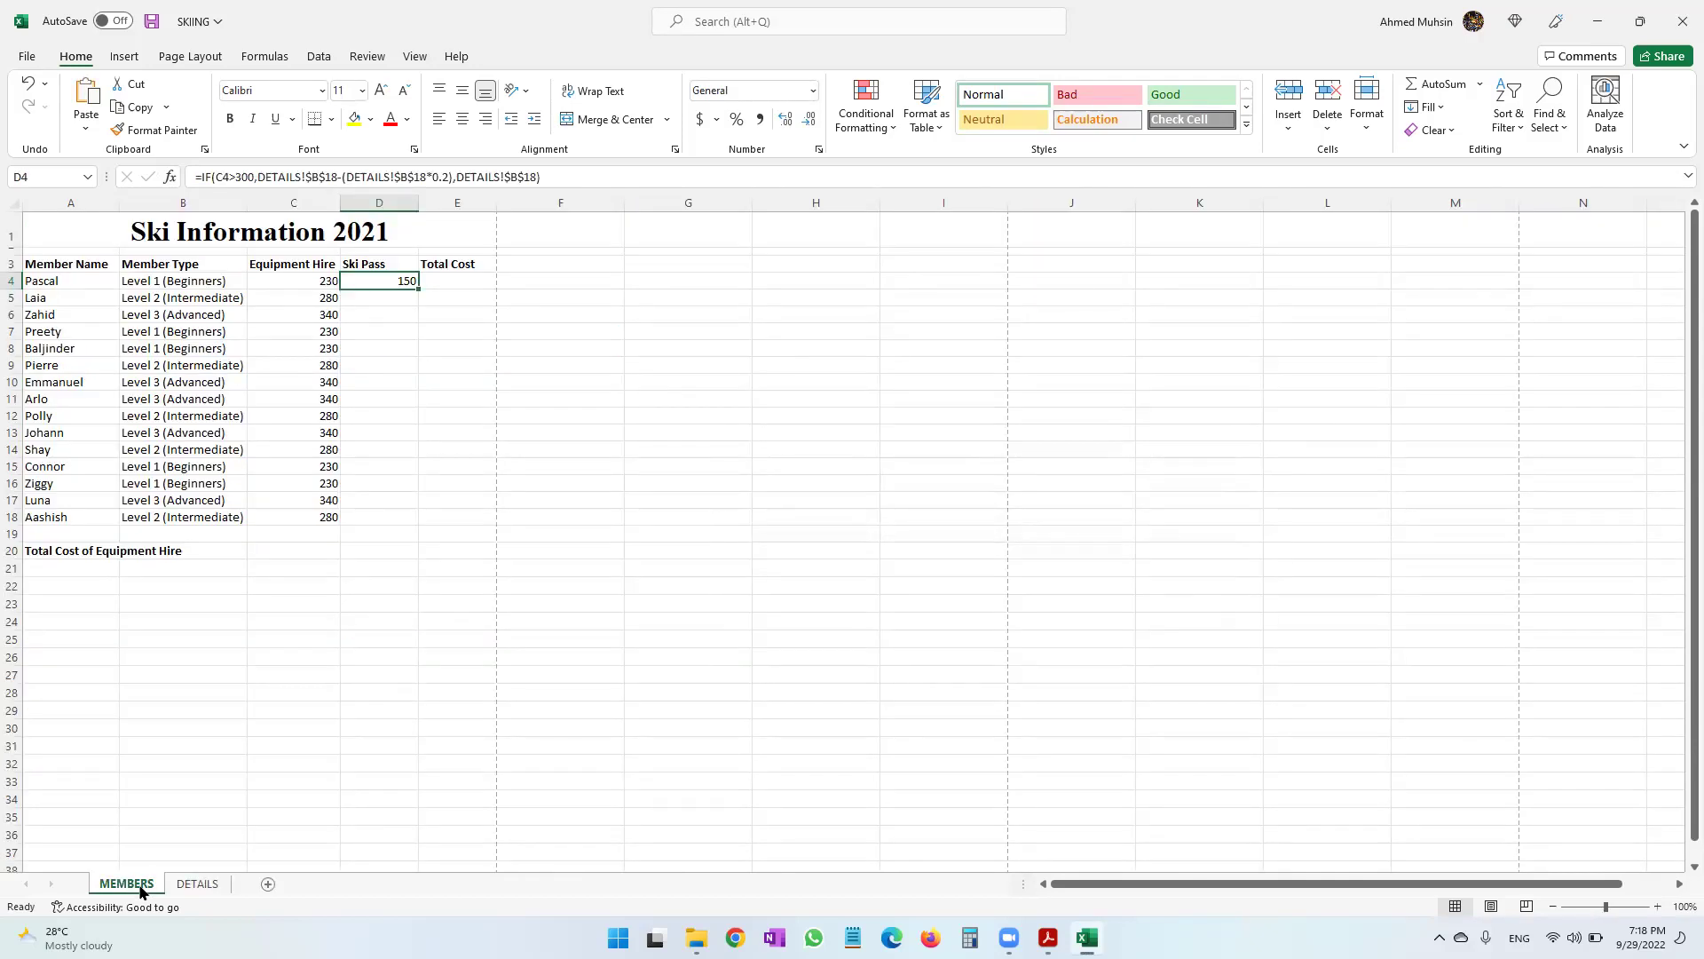
click(314, 277)
click(388, 282)
Fill the Ski Pass formula down to D18 and spot-check rows 17 and 10
drag(418, 289, 397, 529)
click(329, 499)
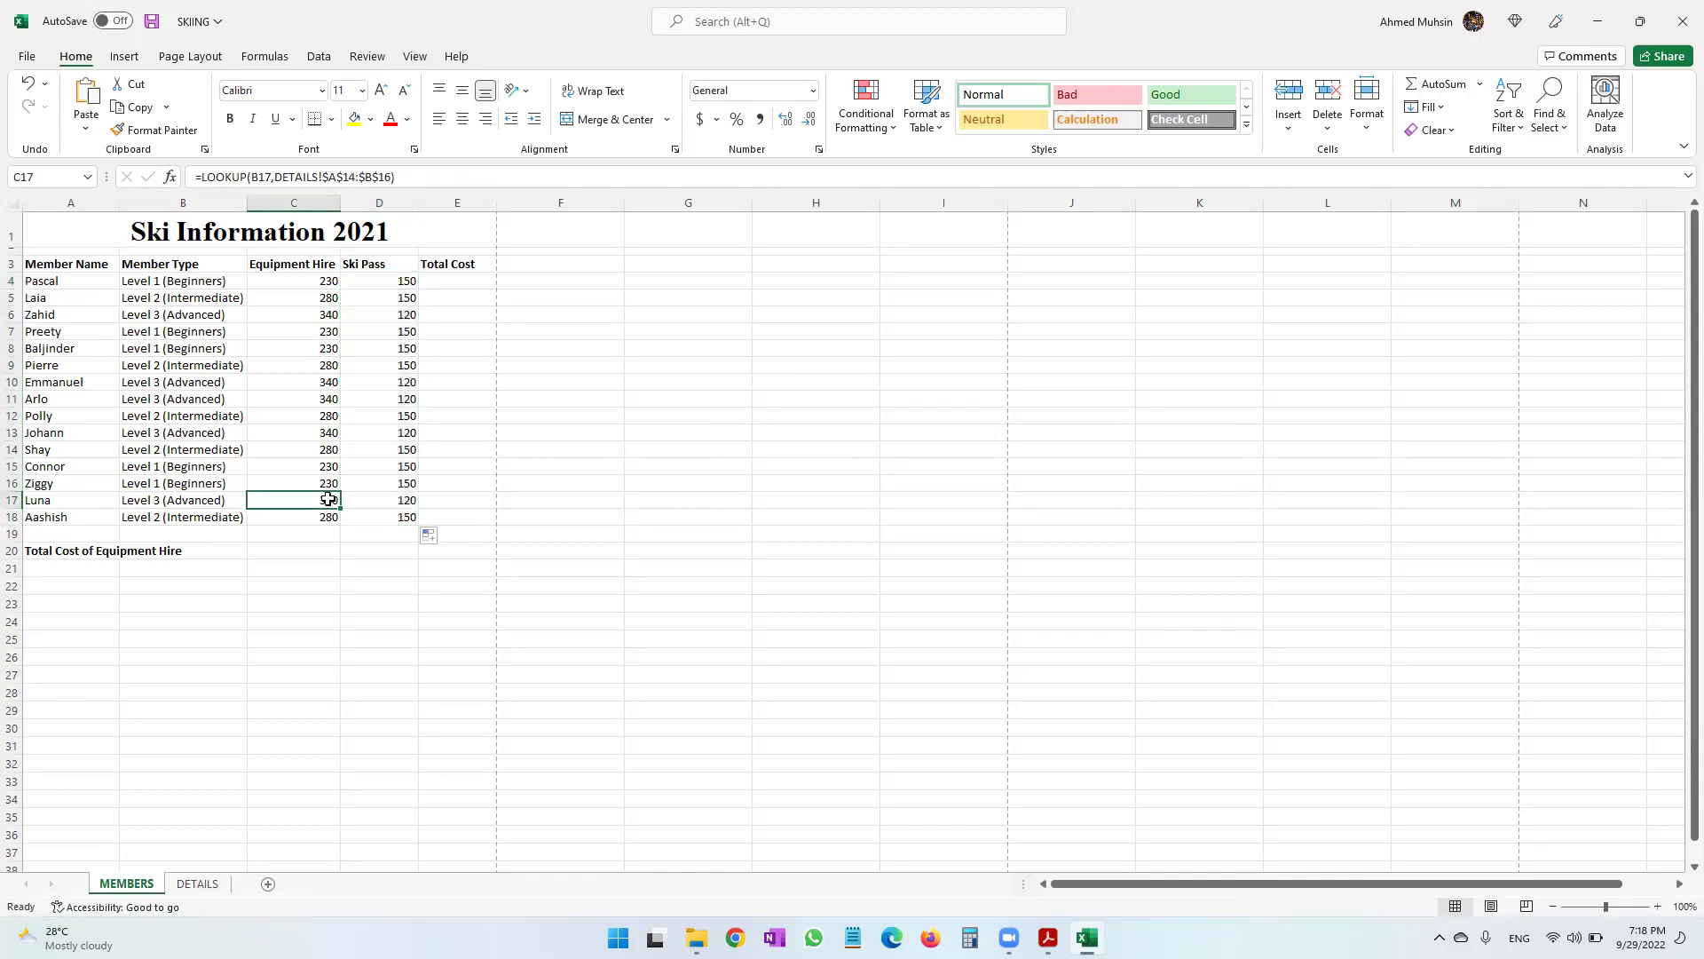
click(391, 503)
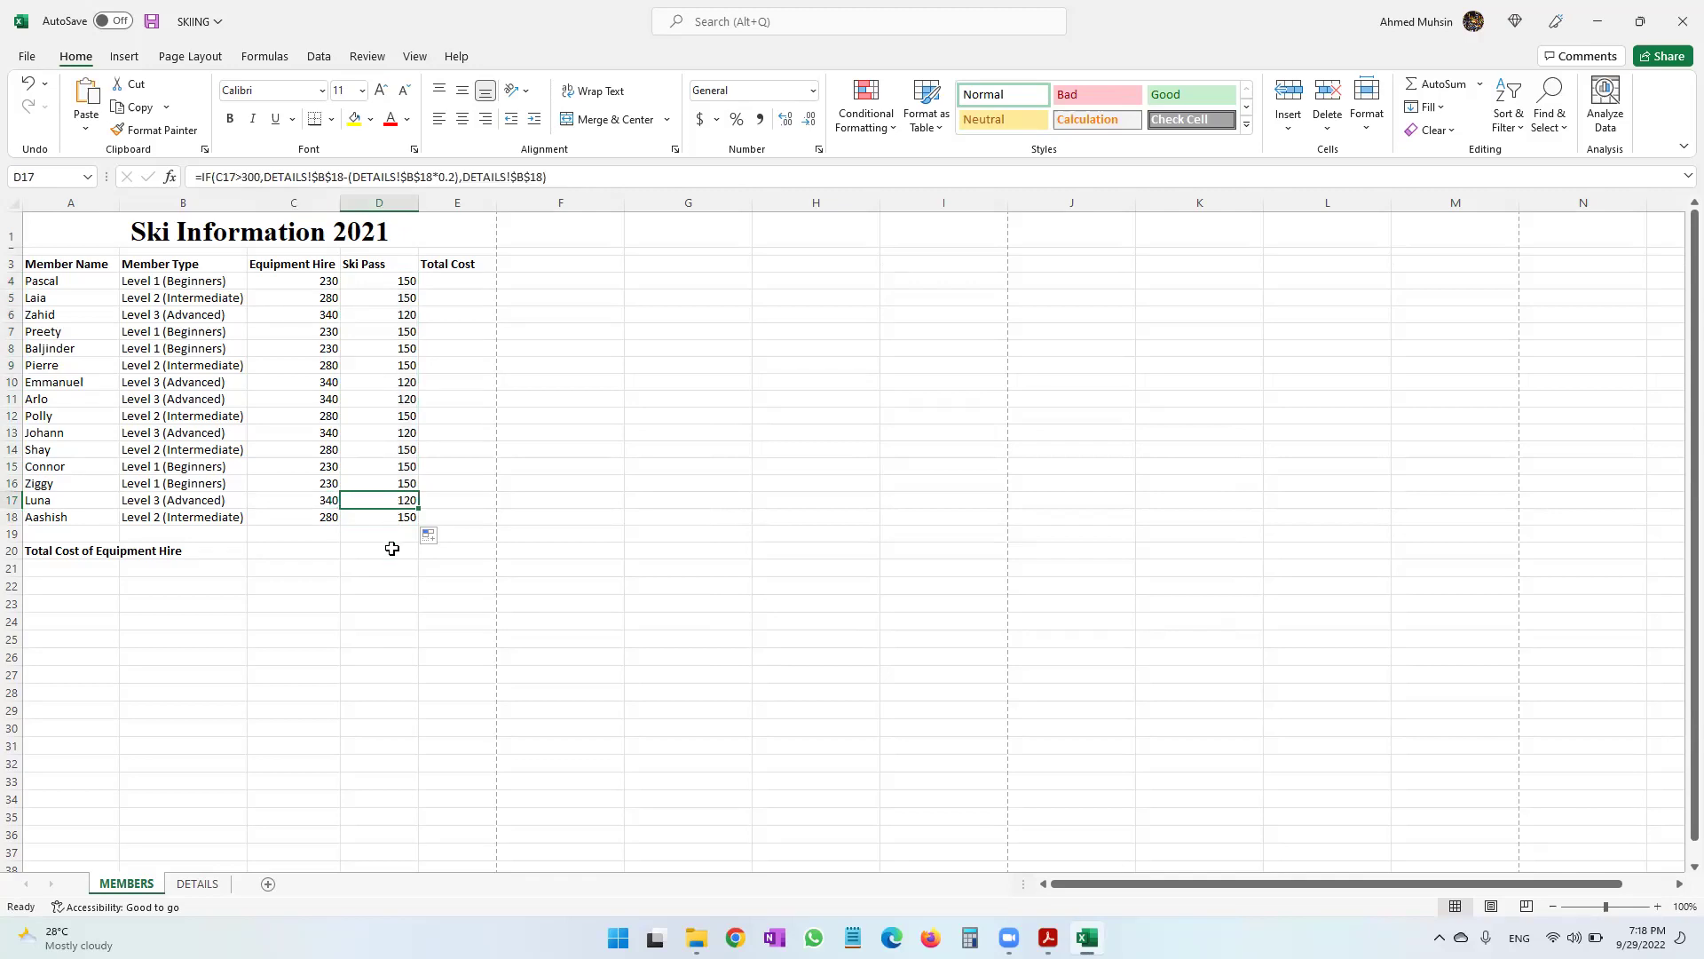
click(324, 384)
click(396, 380)
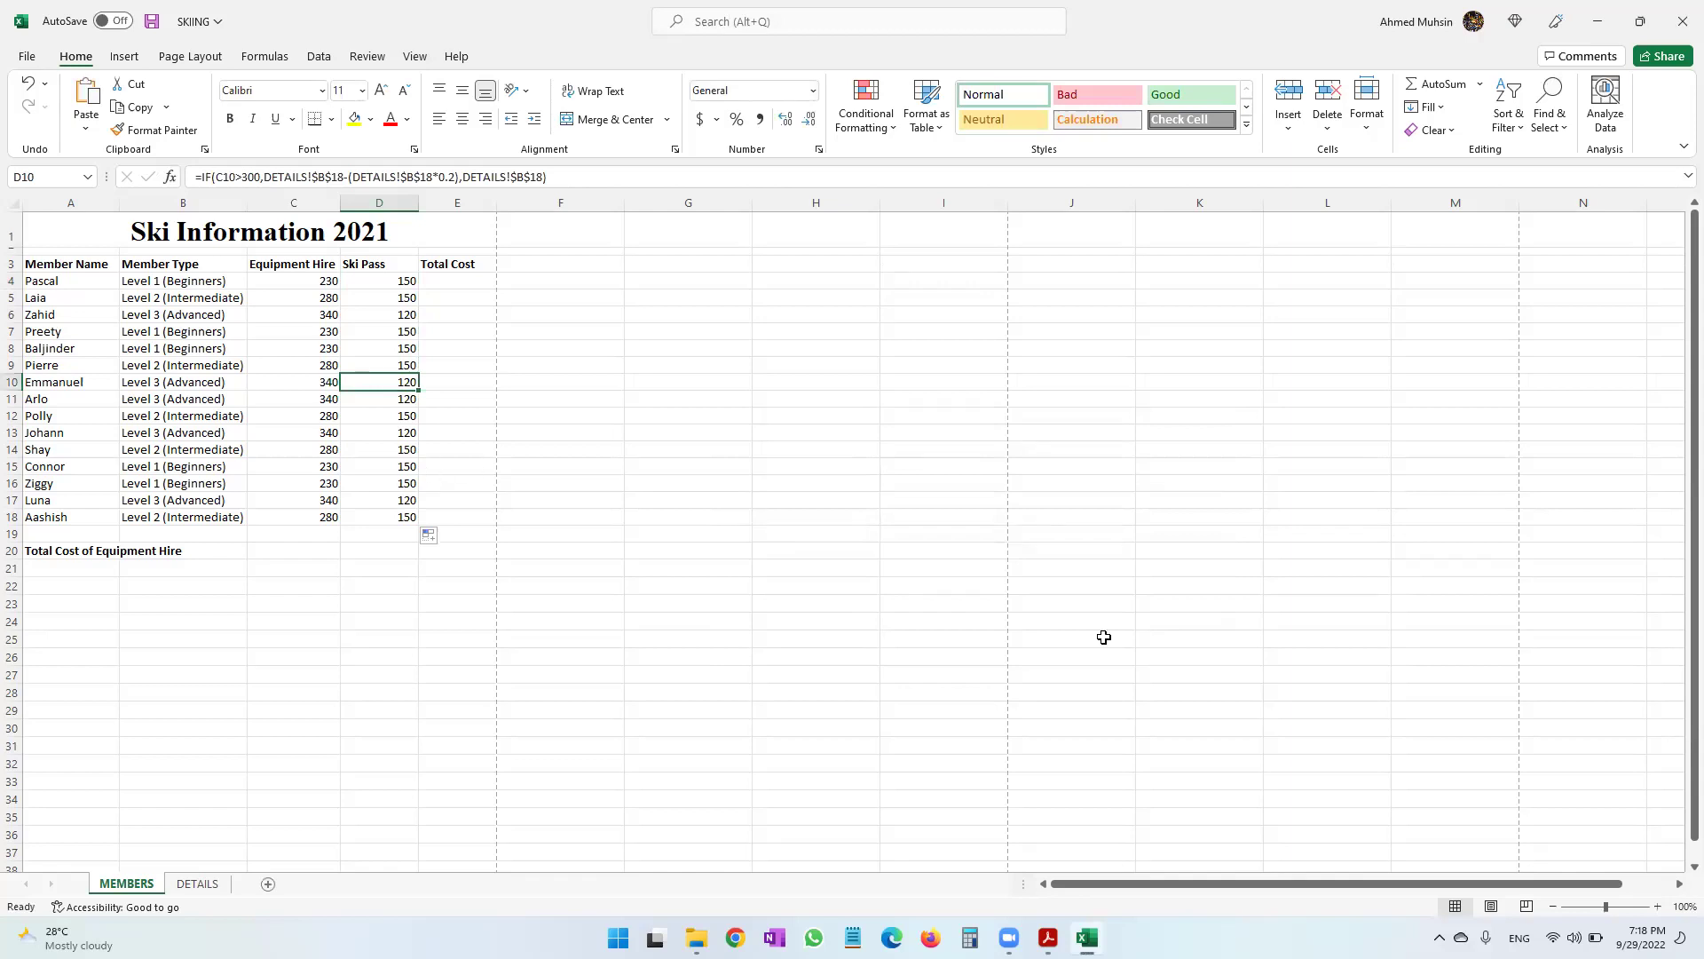
click(1049, 938)
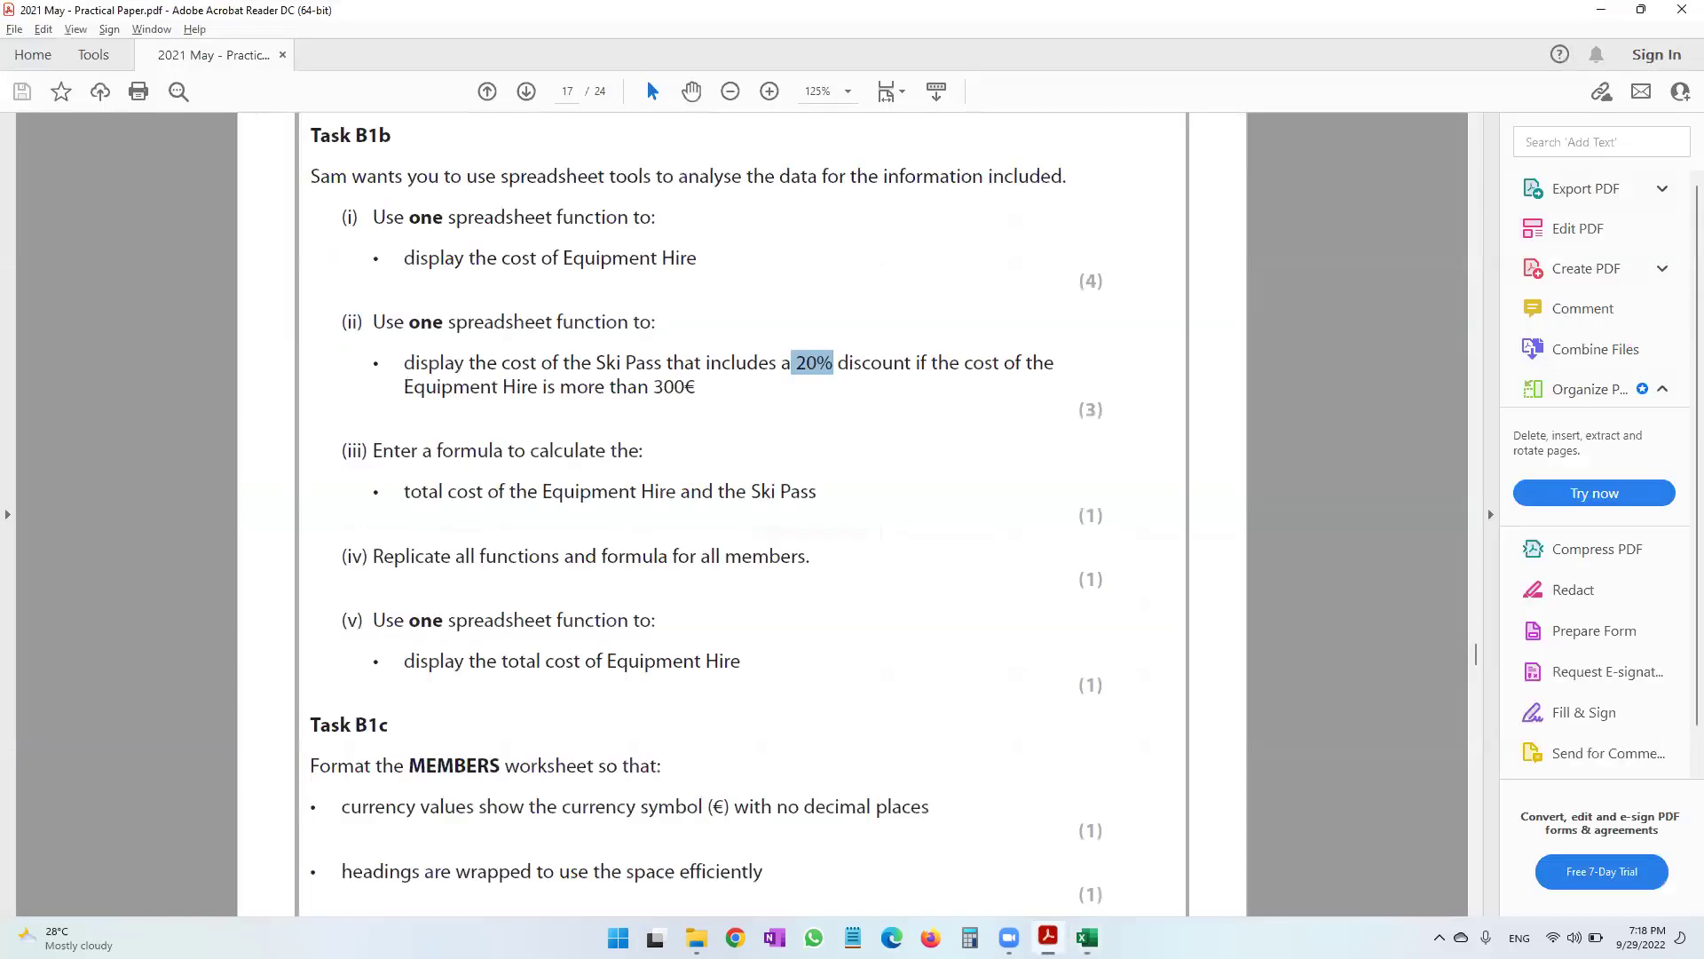
drag(519, 455, 641, 462)
click(512, 489)
drag(513, 490, 806, 492)
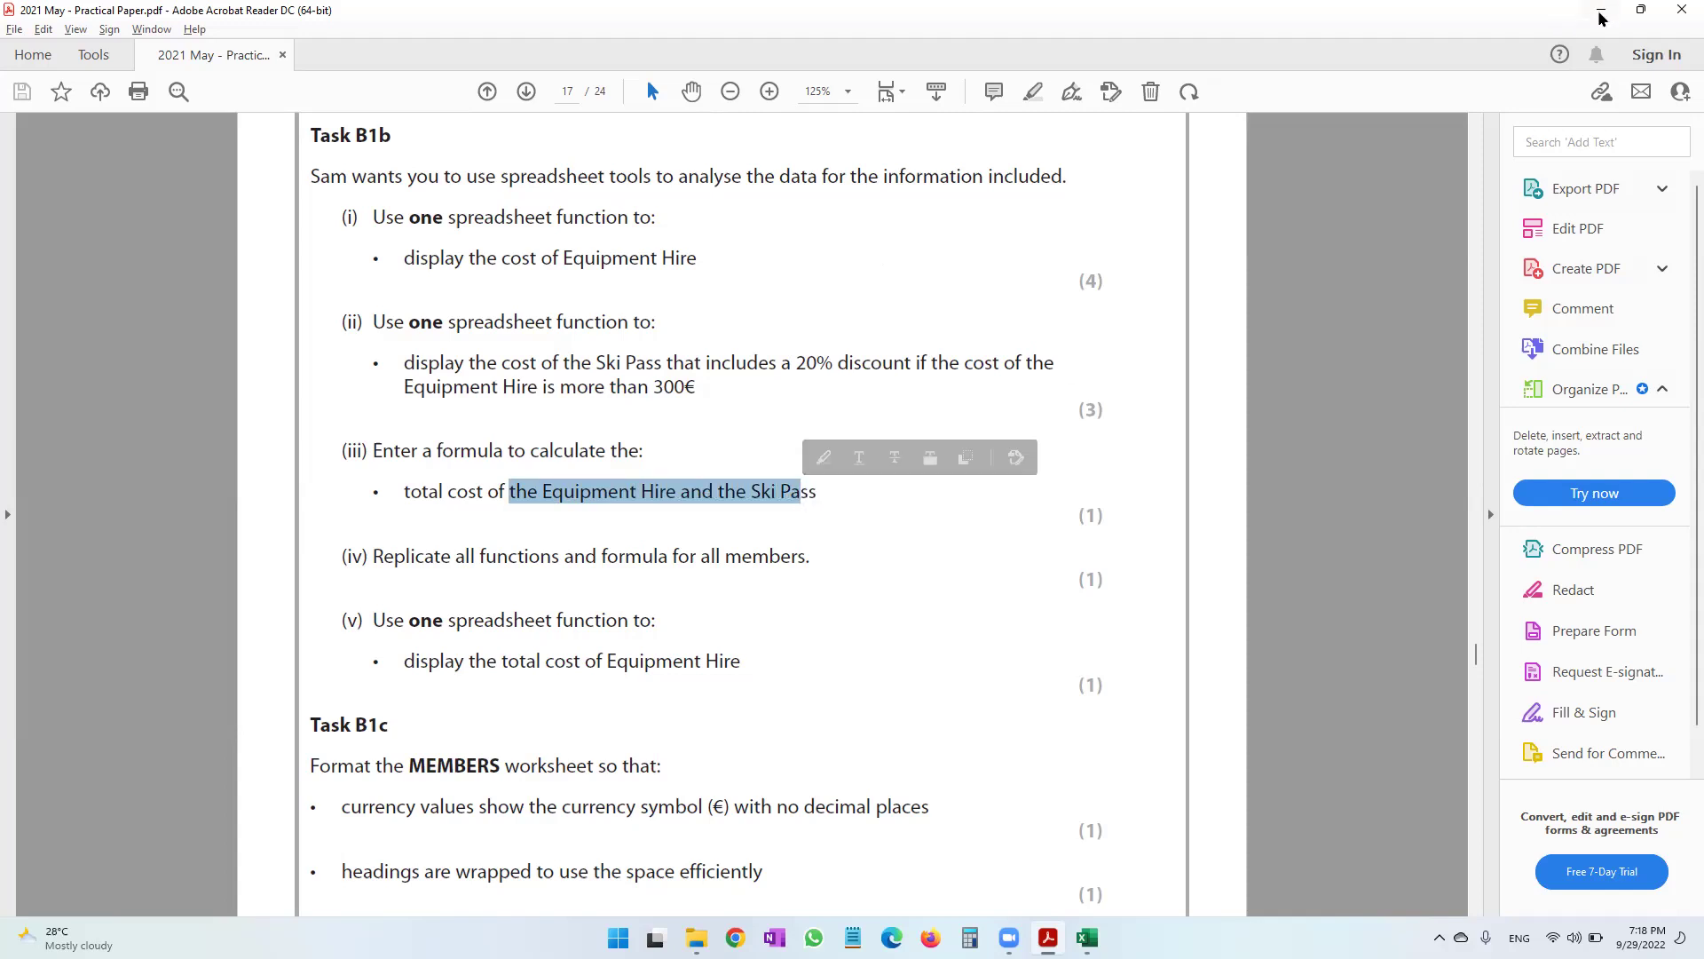
click(1606, 9)
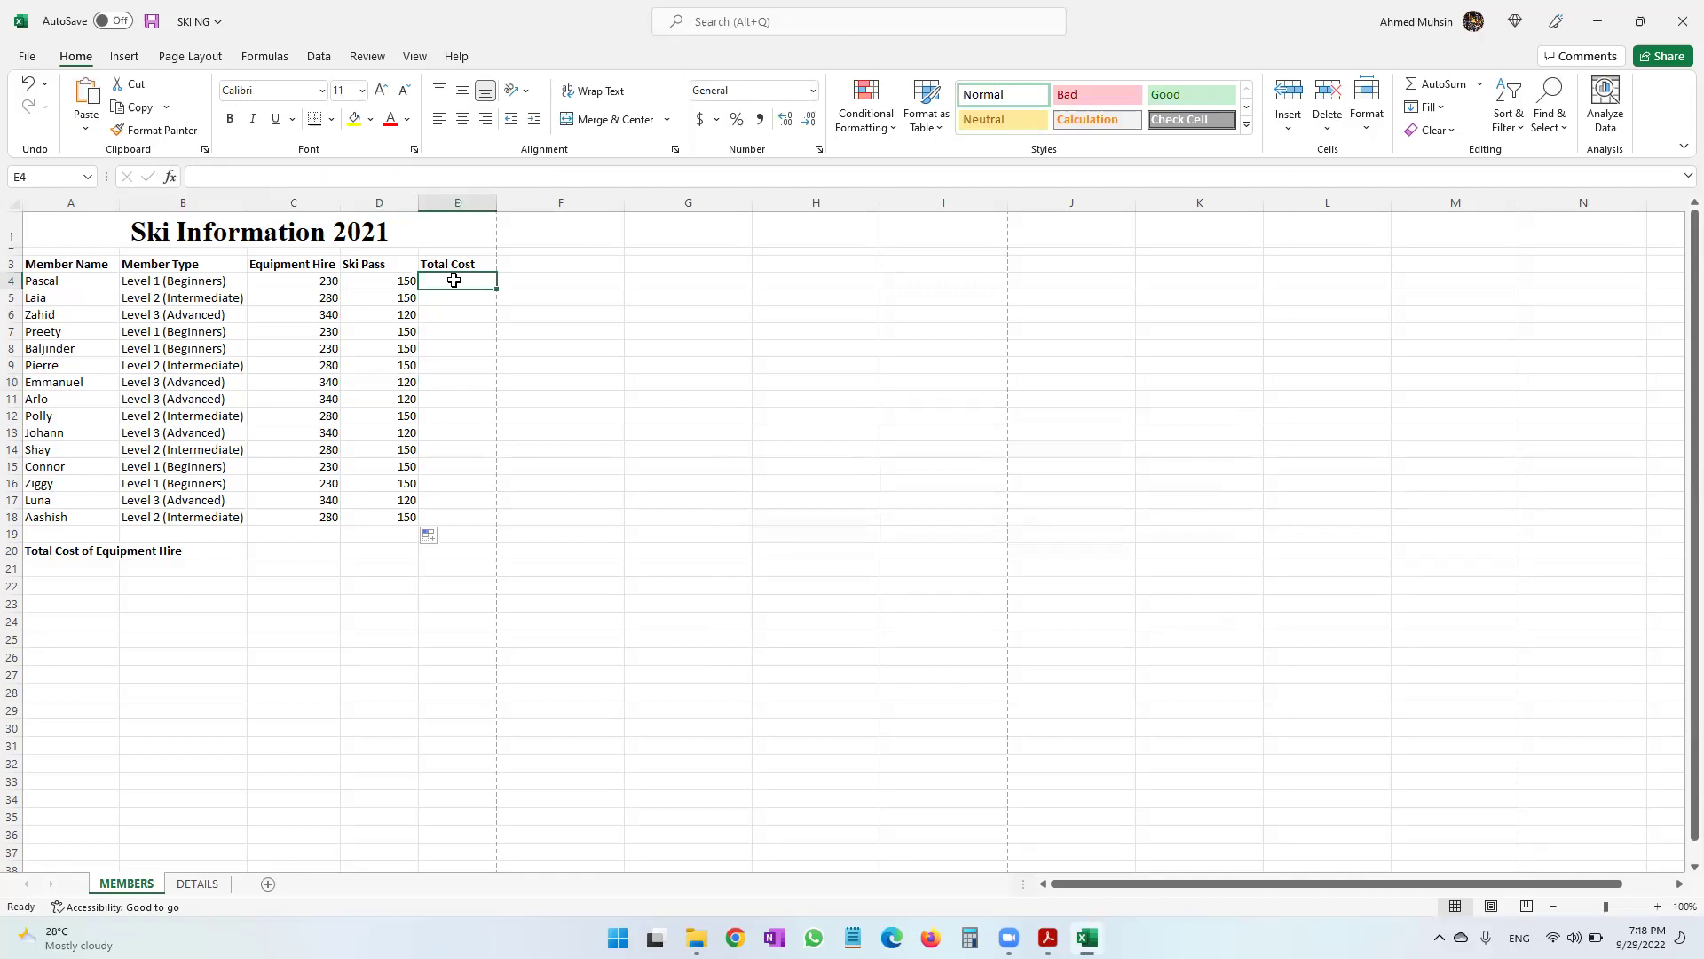
Enter the total cost formula =C4+D4 in E4
click(454, 280)
text(=)
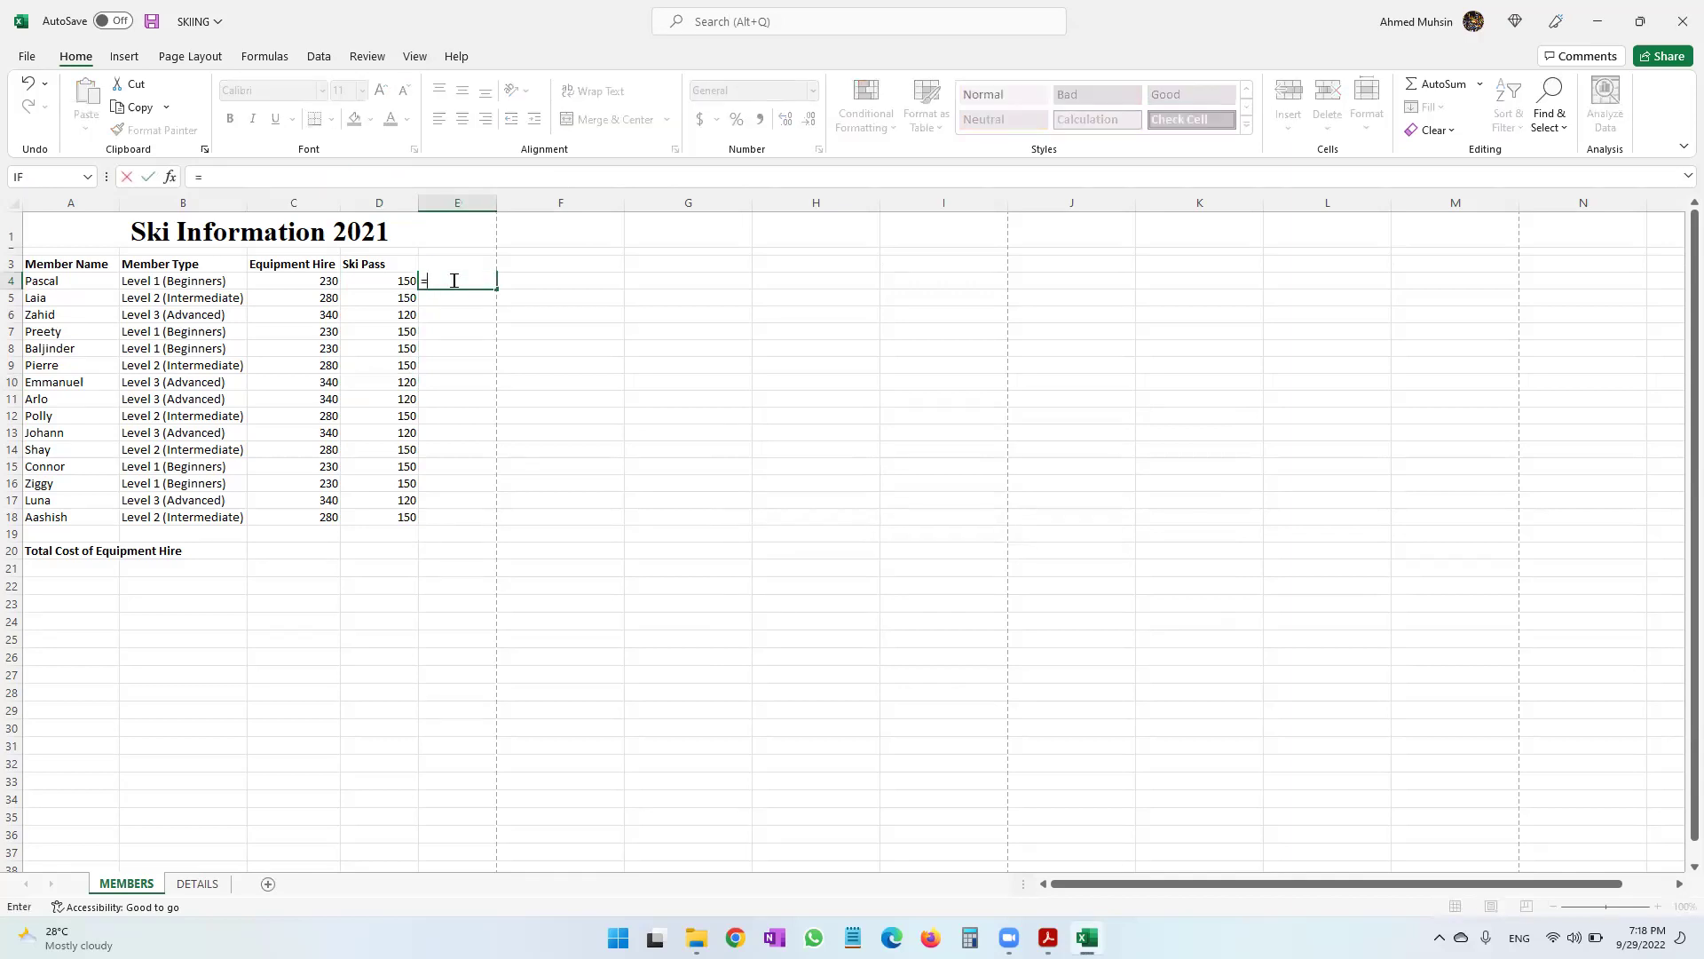
key(ctrl+z)
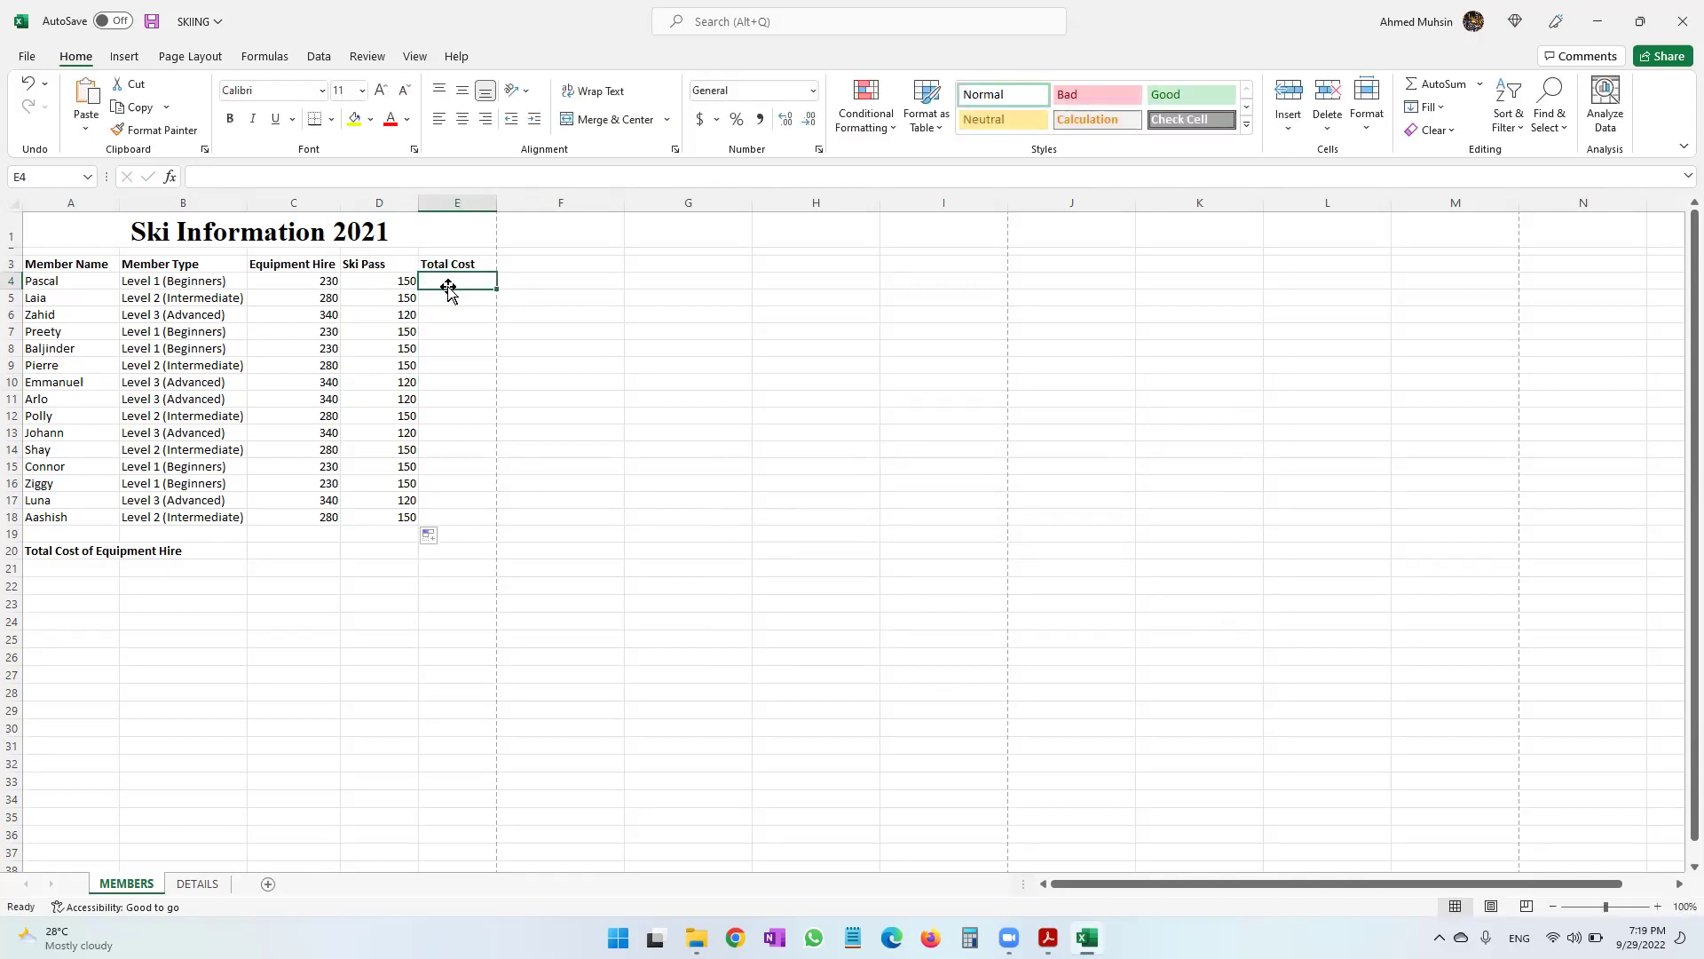
text(=)
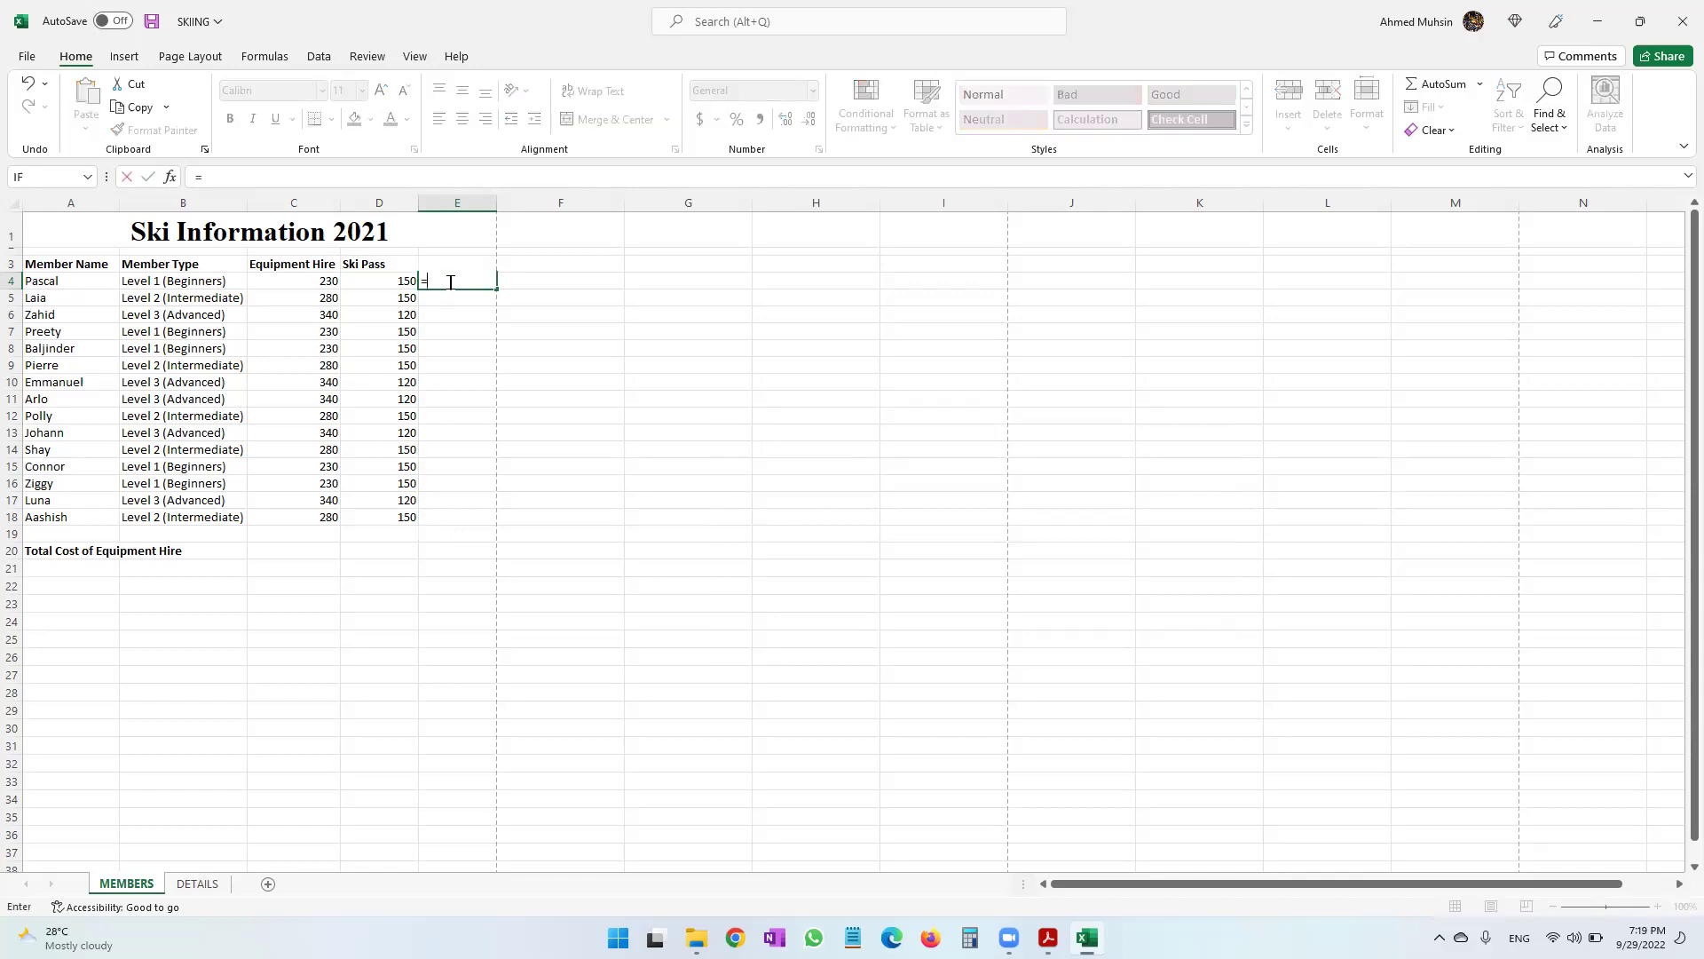
click(318, 280)
text(+)
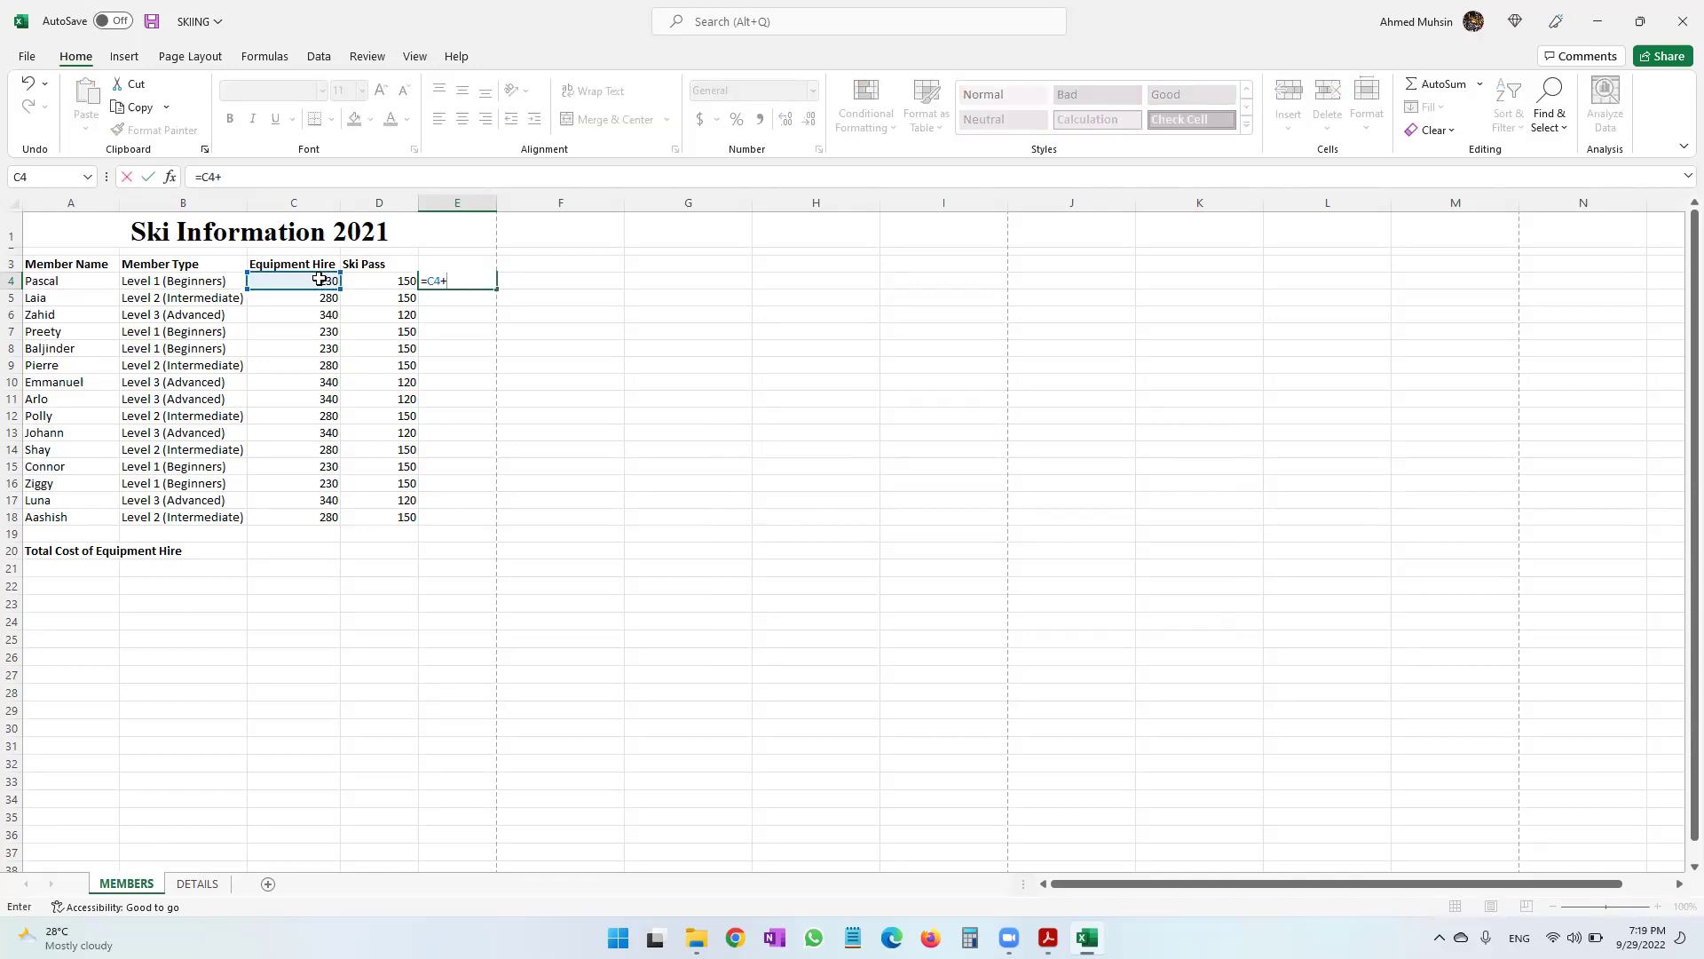
click(364, 280)
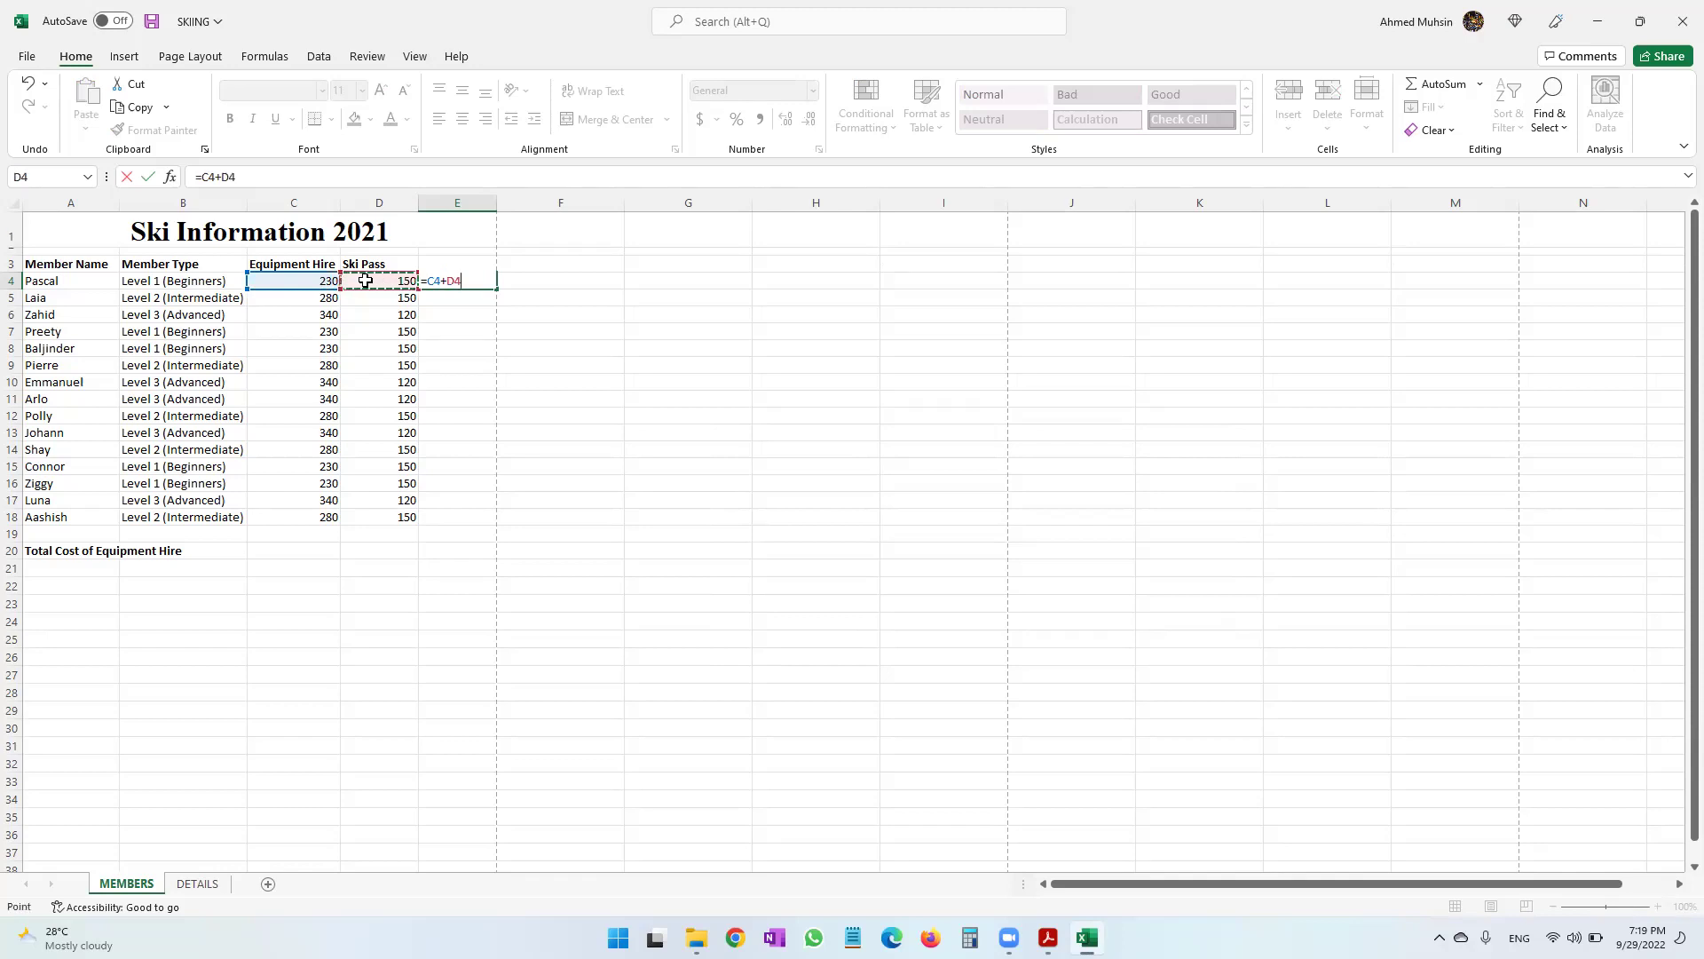
key(Return)
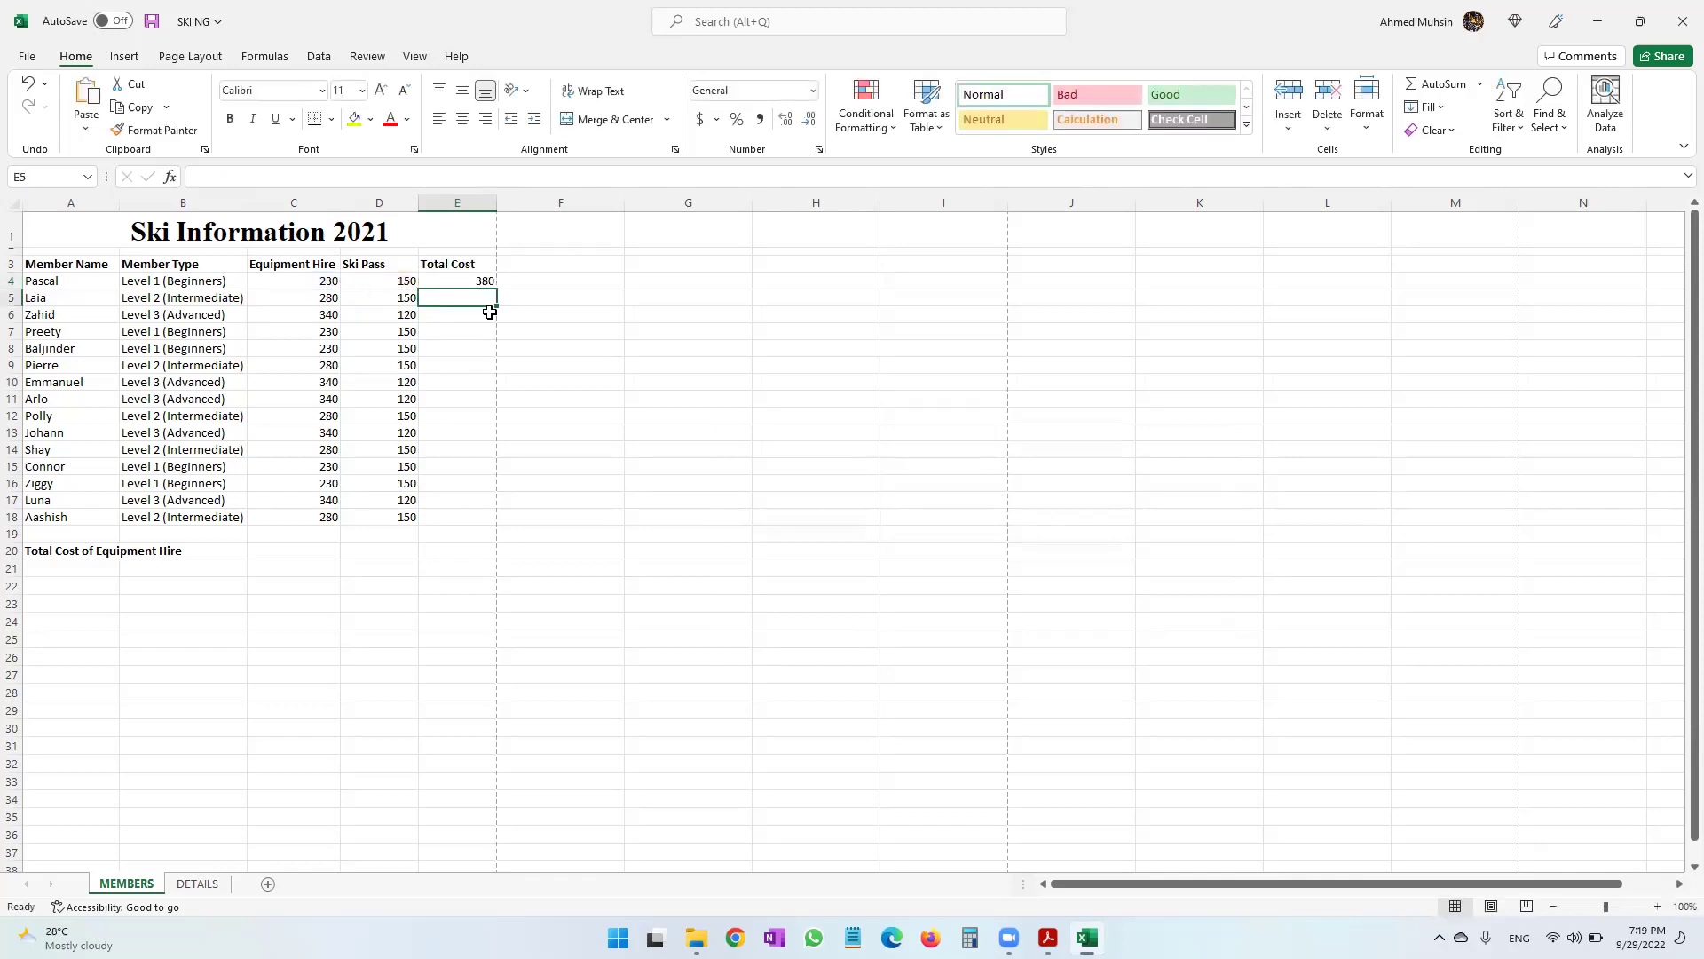
Fill the total formula down E4:E18 and spot-check the hire and ski pass formulas
click(480, 280)
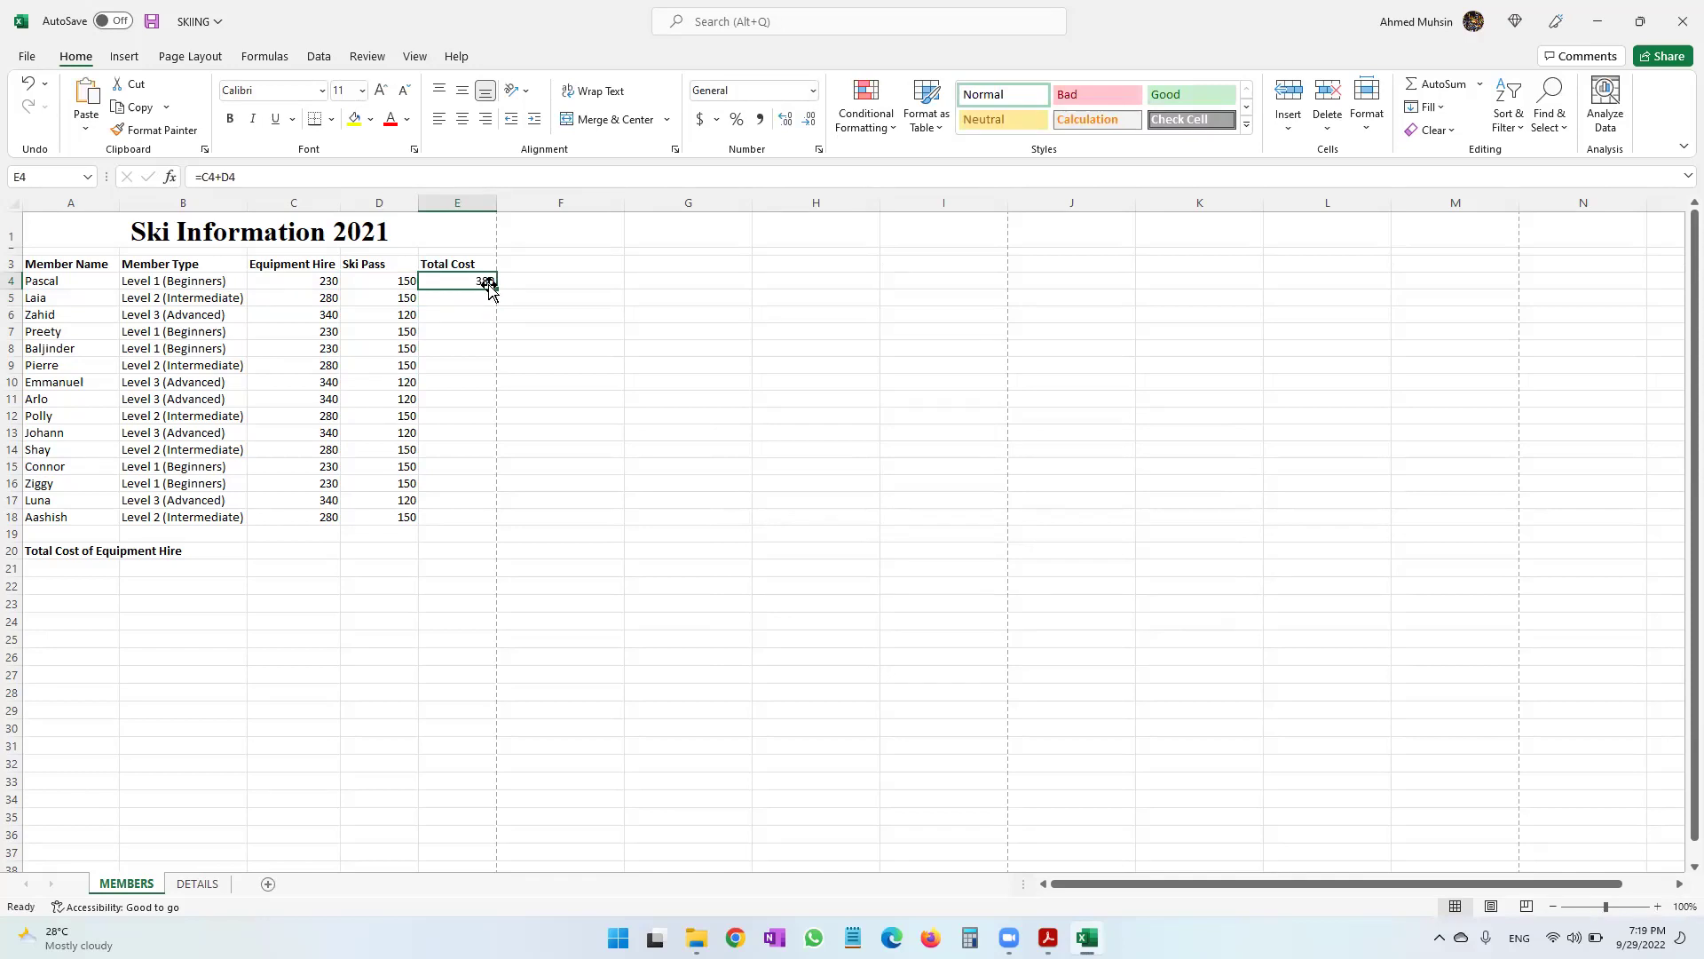
drag(494, 288, 487, 525)
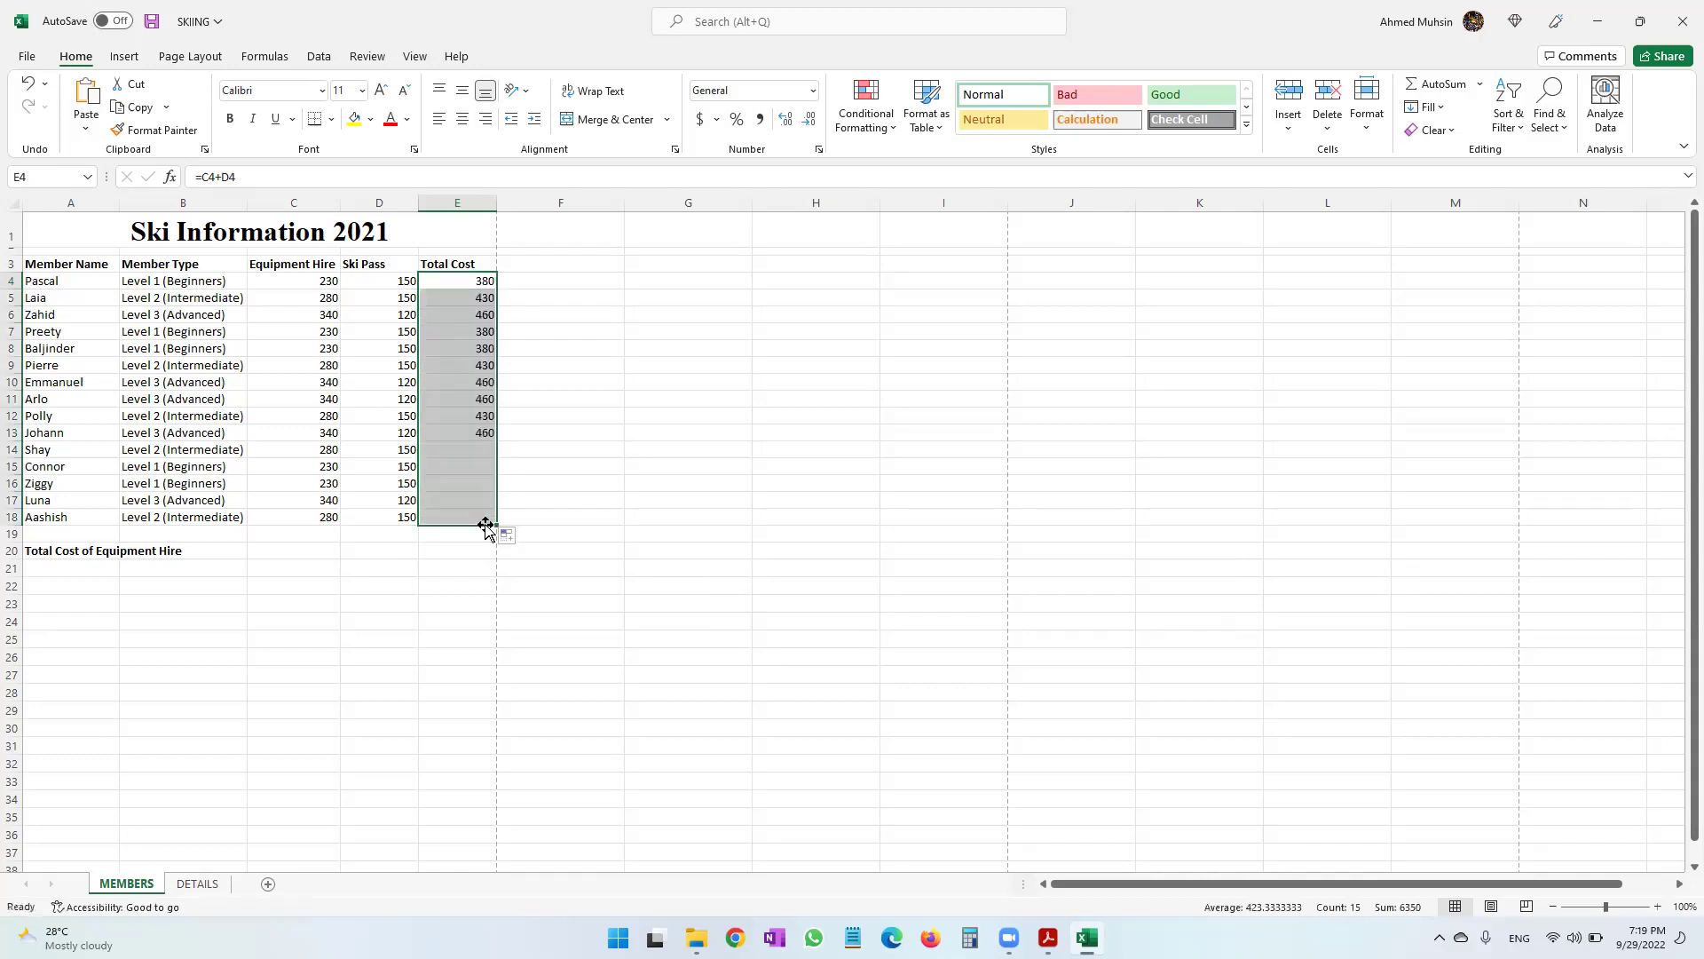
click(467, 283)
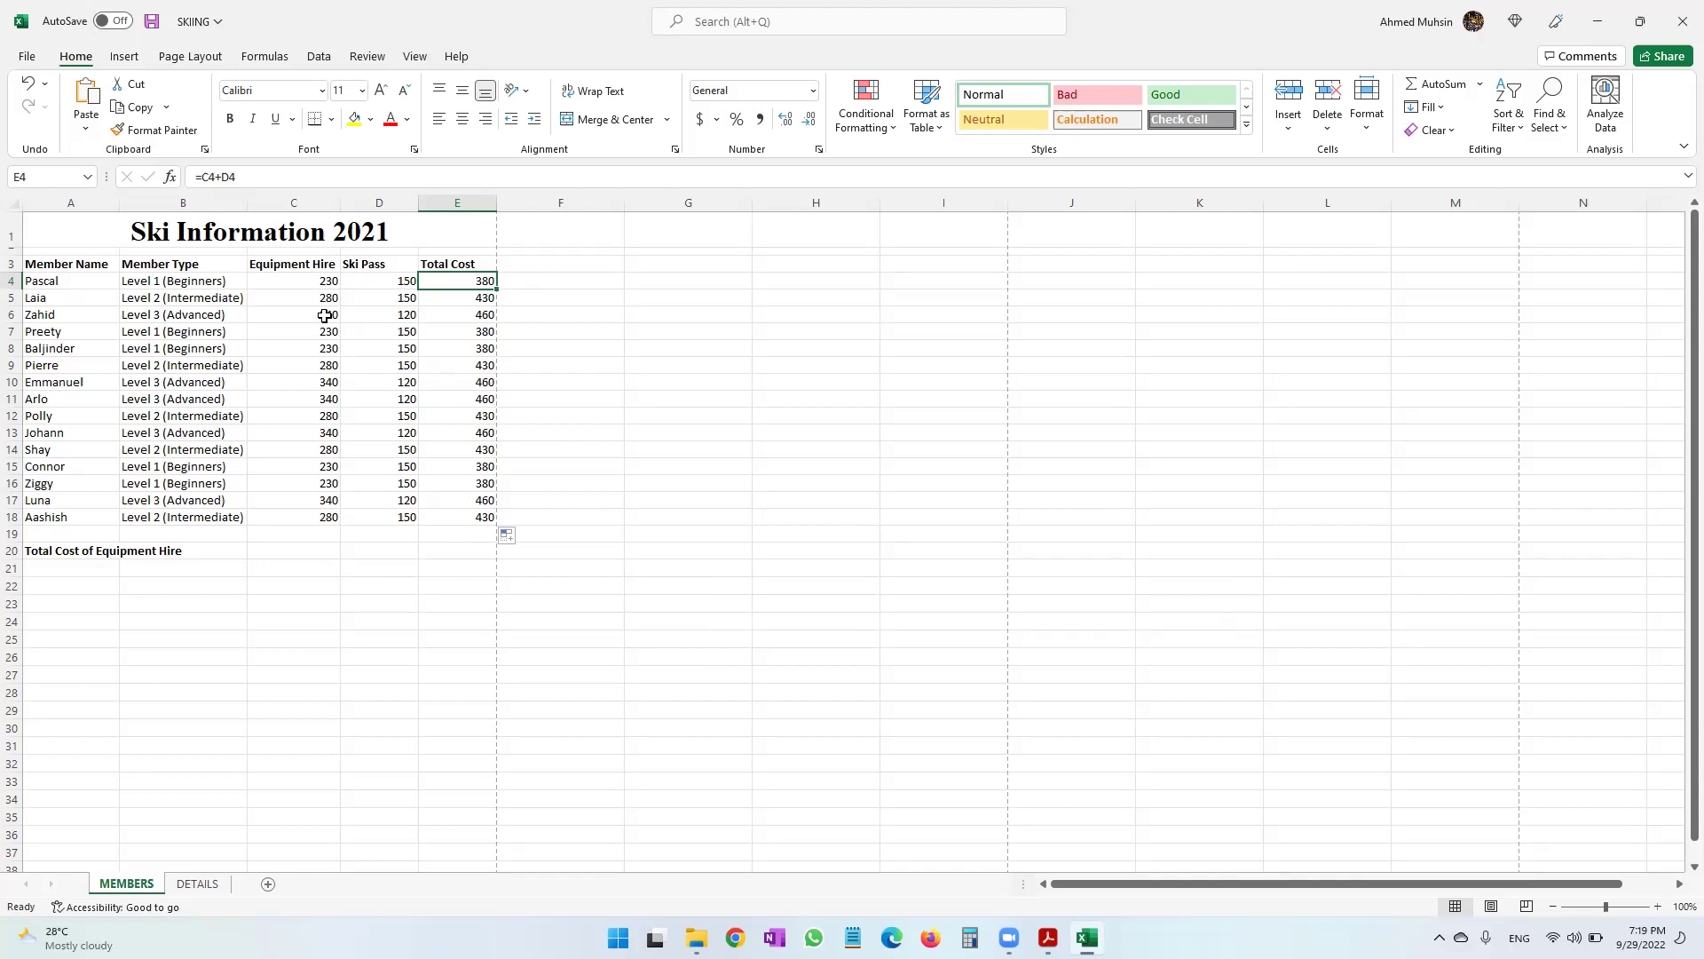
click(315, 281)
click(312, 302)
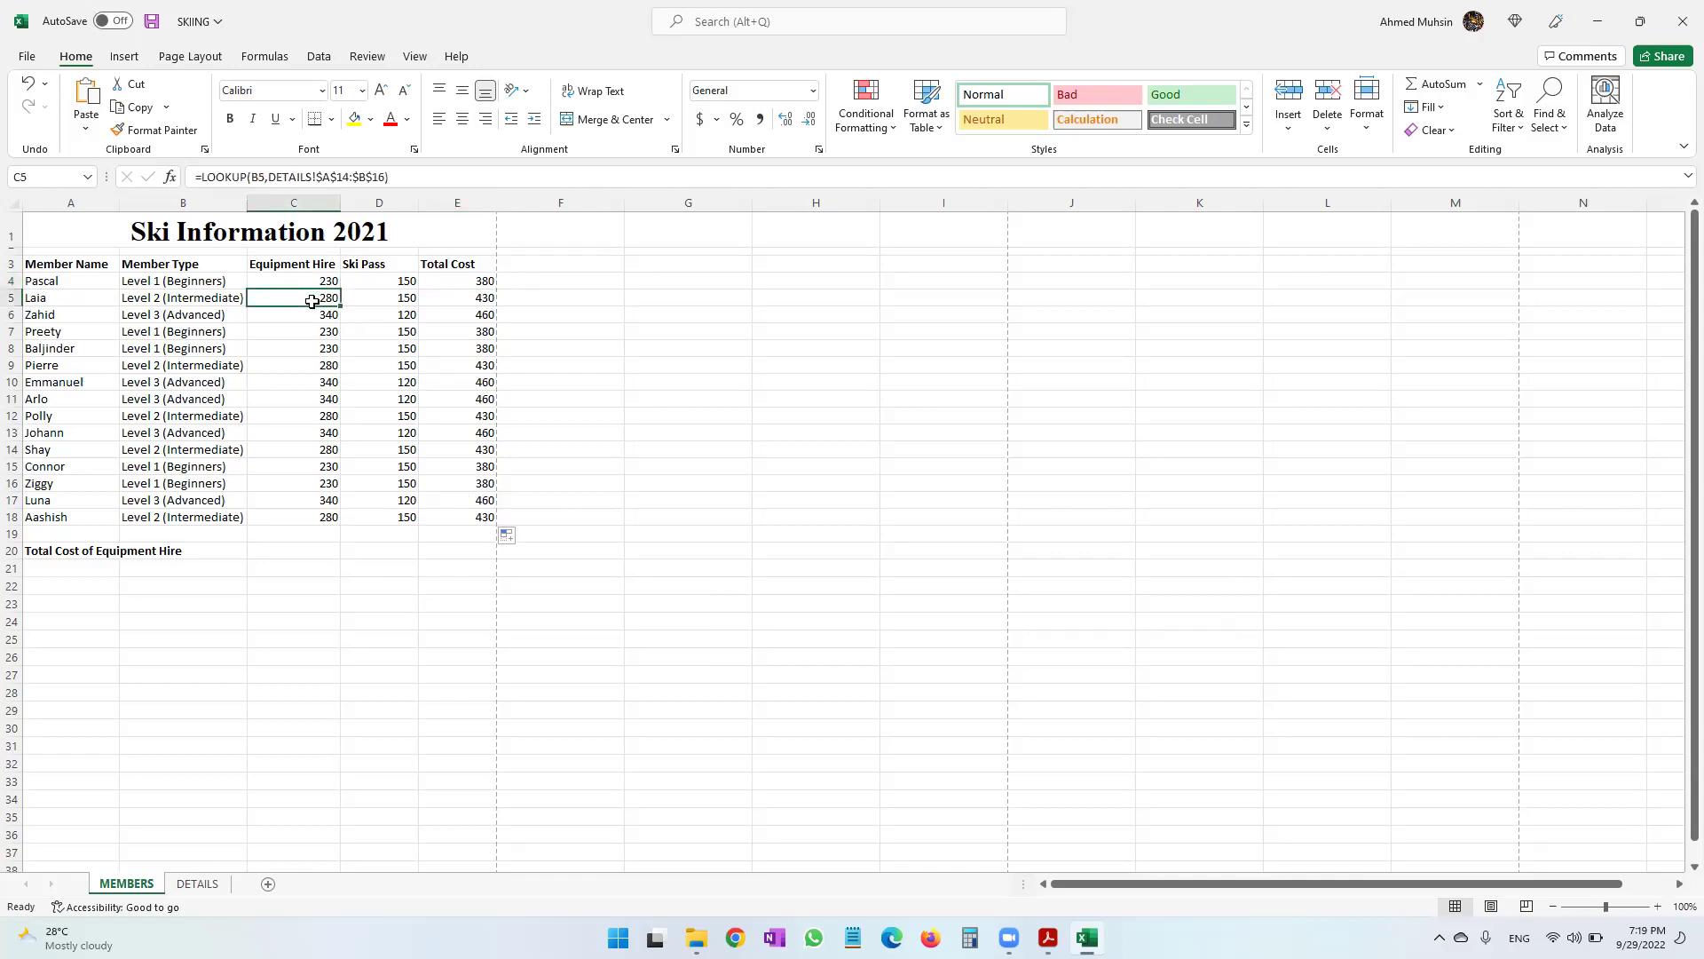
click(313, 315)
click(313, 331)
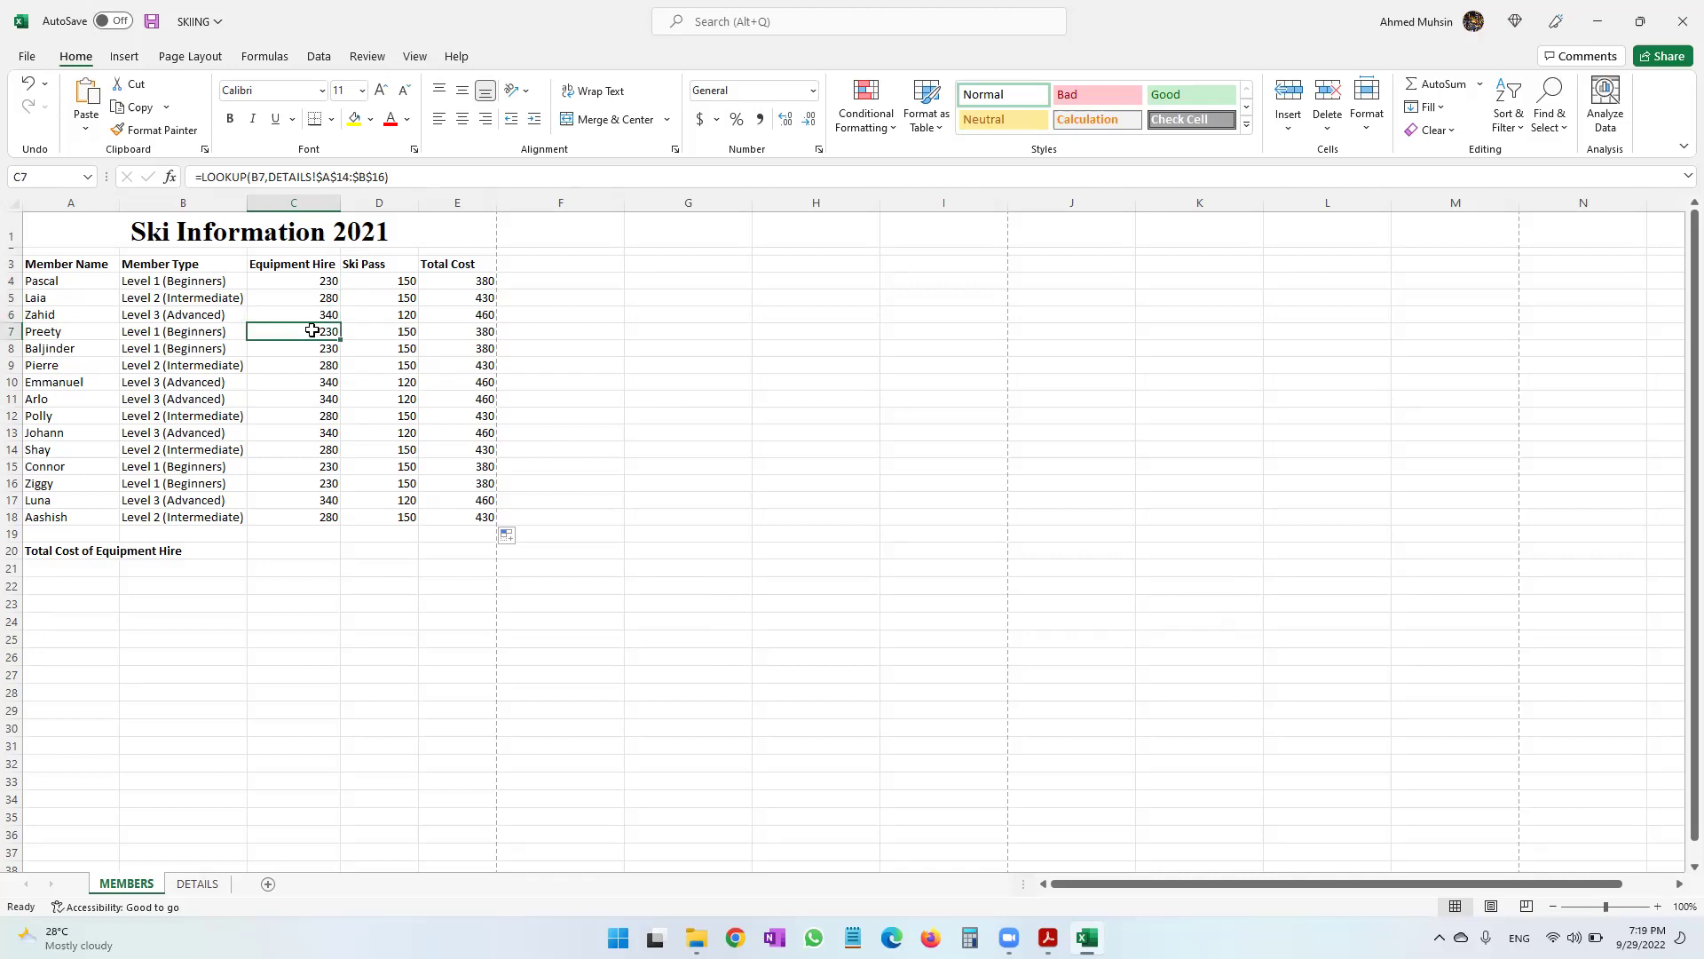
click(381, 284)
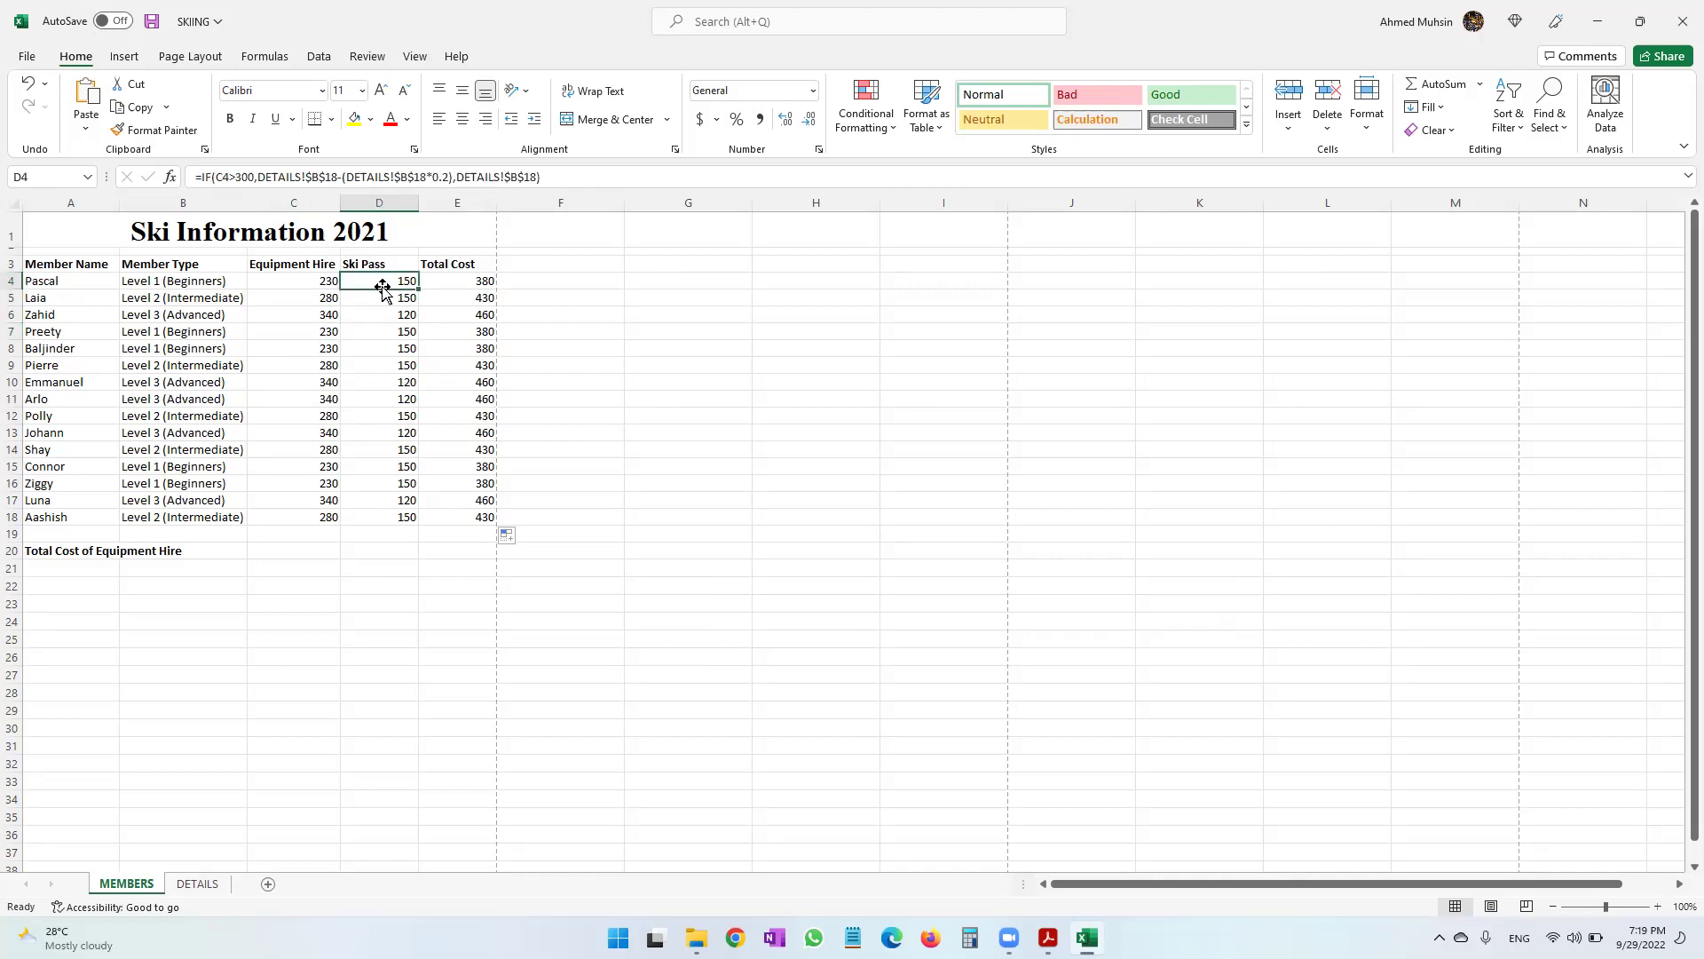
click(378, 299)
click(372, 320)
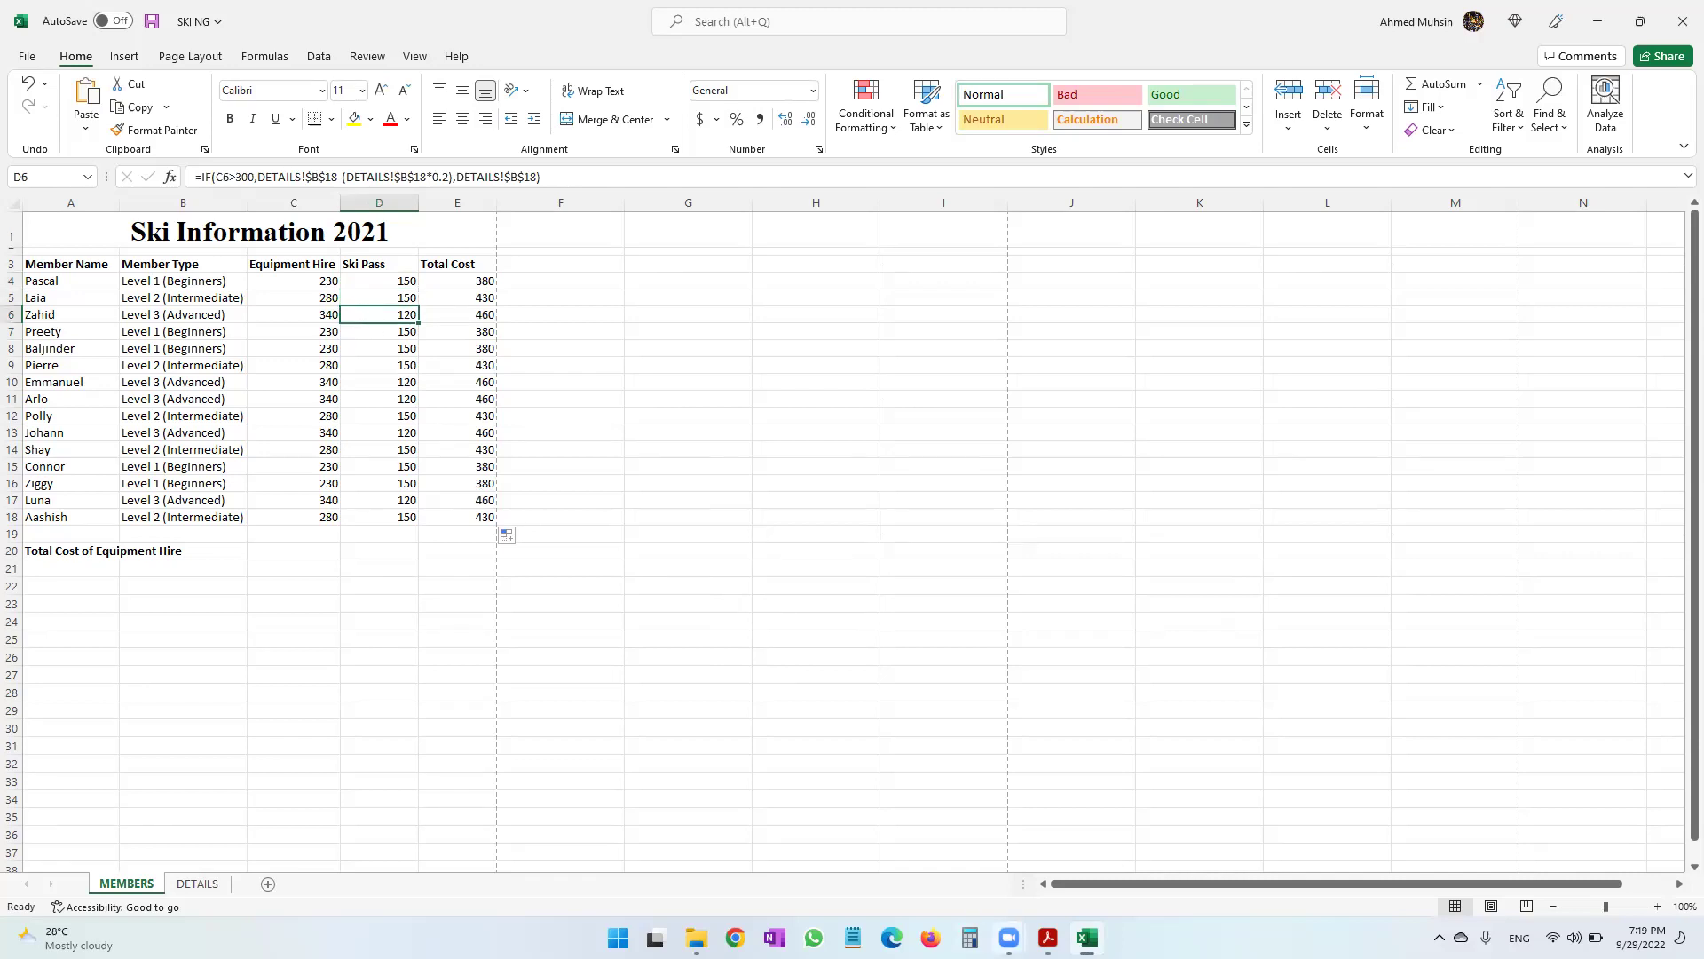
click(1048, 937)
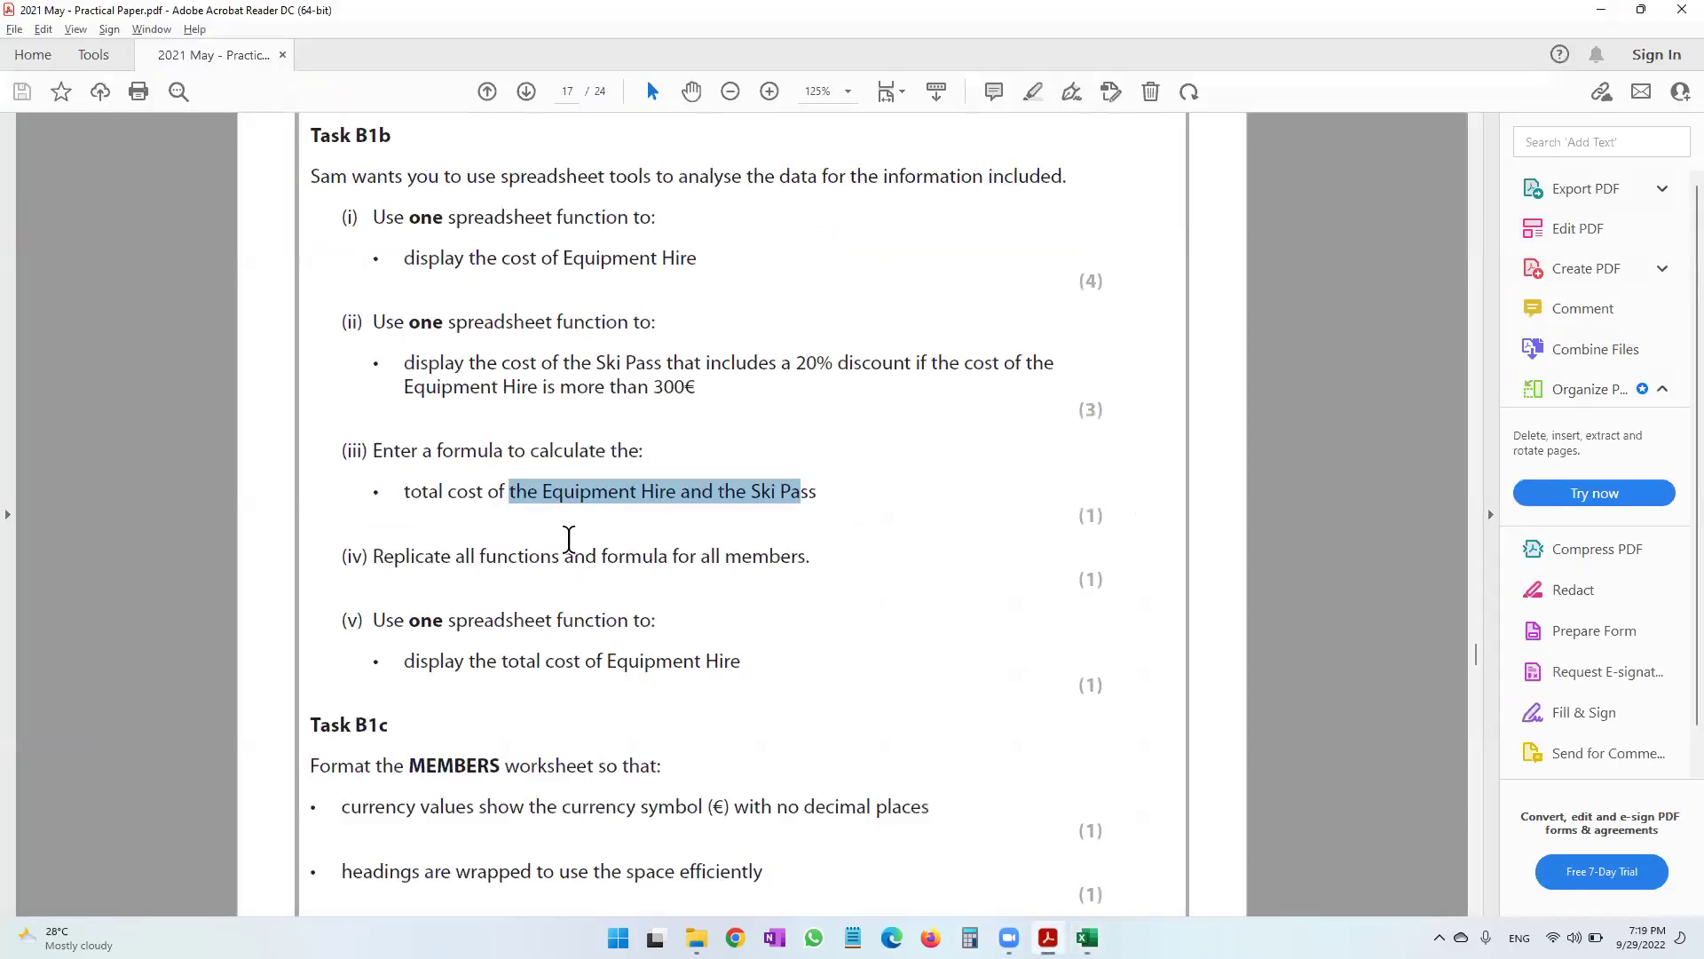
Highlight the replicate-for-all-members and total Equipment Hire tasks, then minimize Acrobat
click(484, 557)
drag(484, 558, 812, 562)
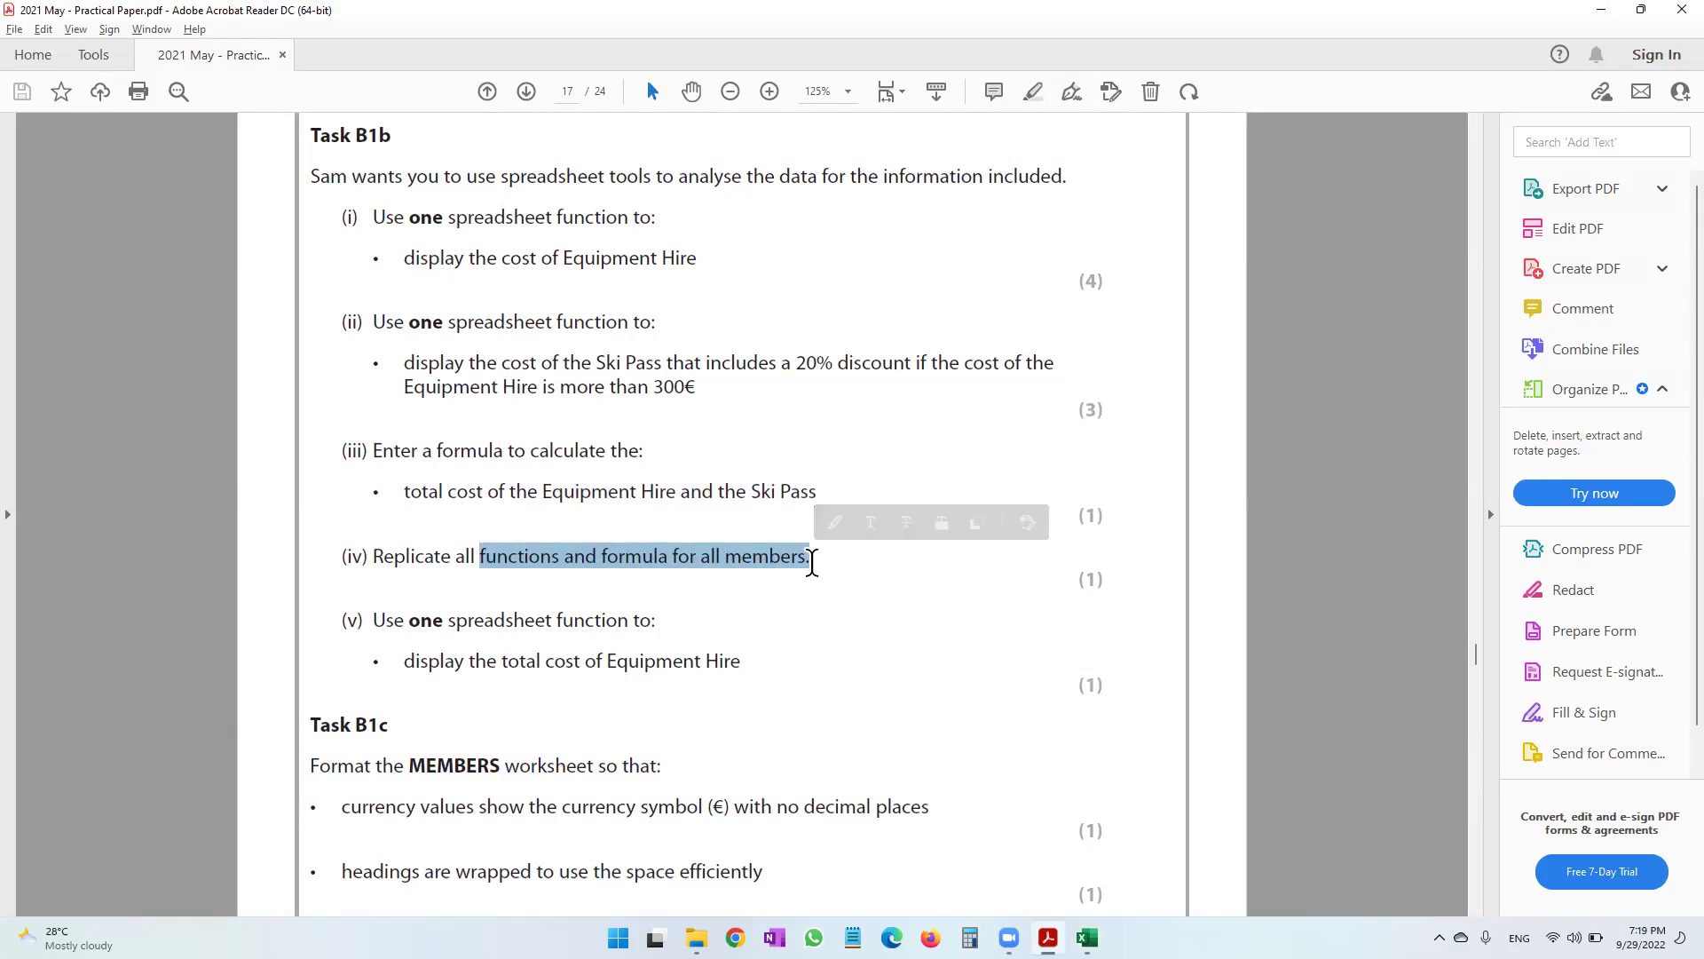
drag(410, 620, 649, 632)
drag(535, 658, 742, 662)
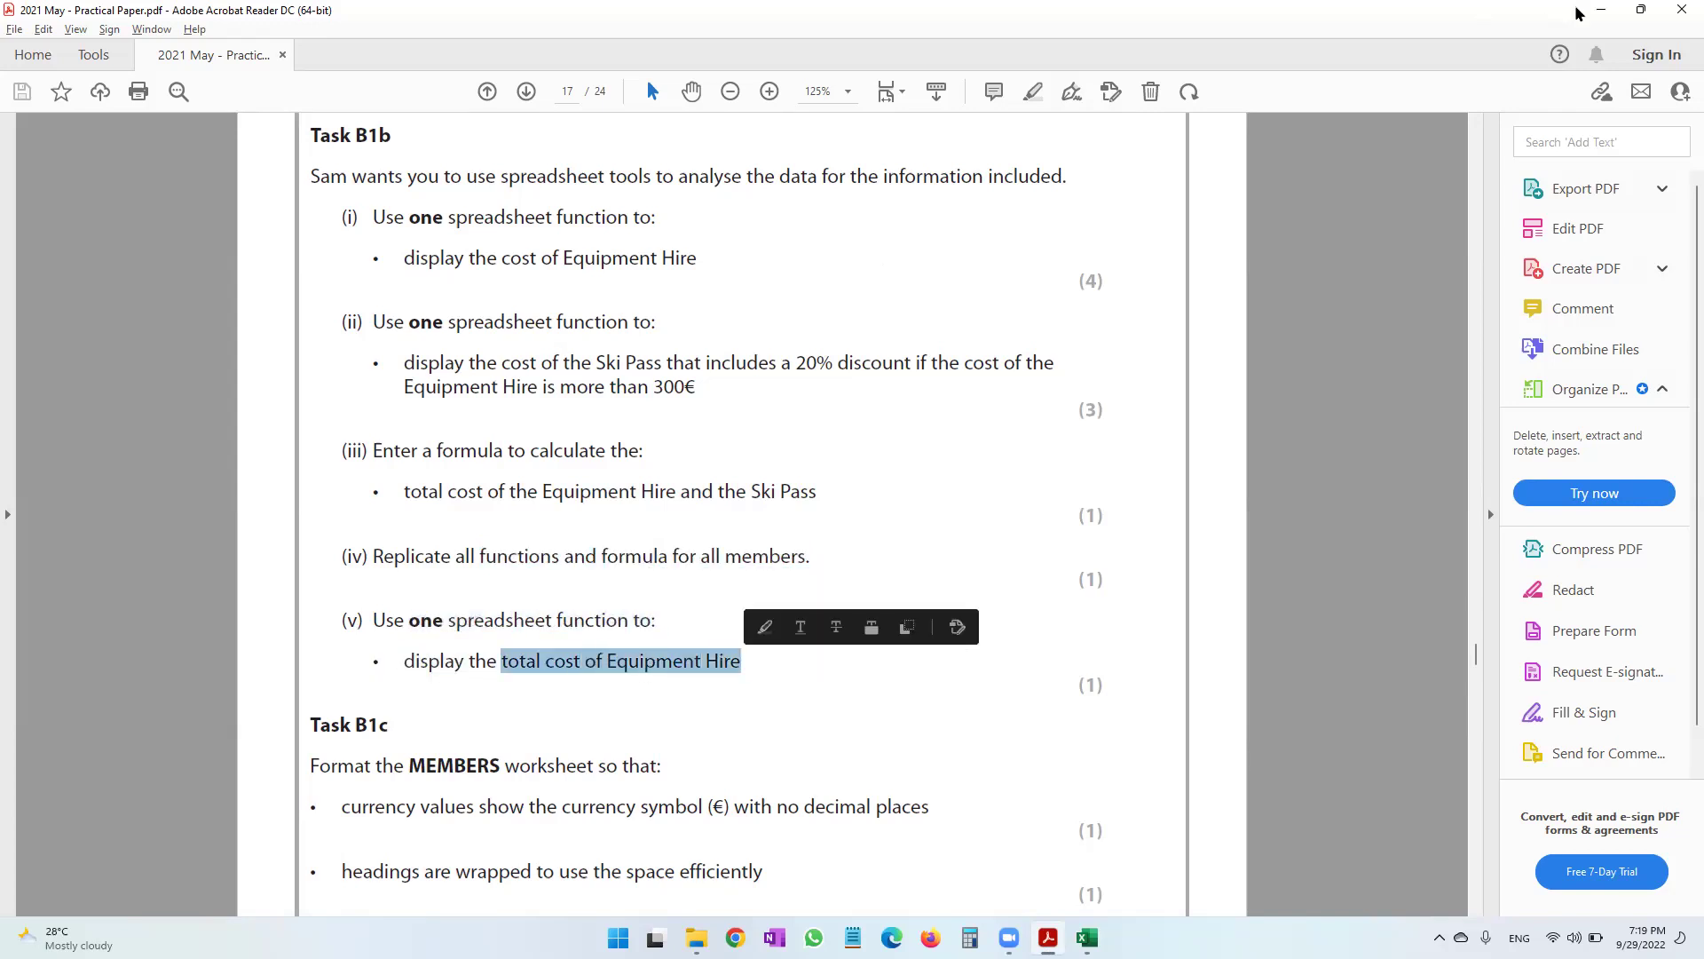
click(1600, 10)
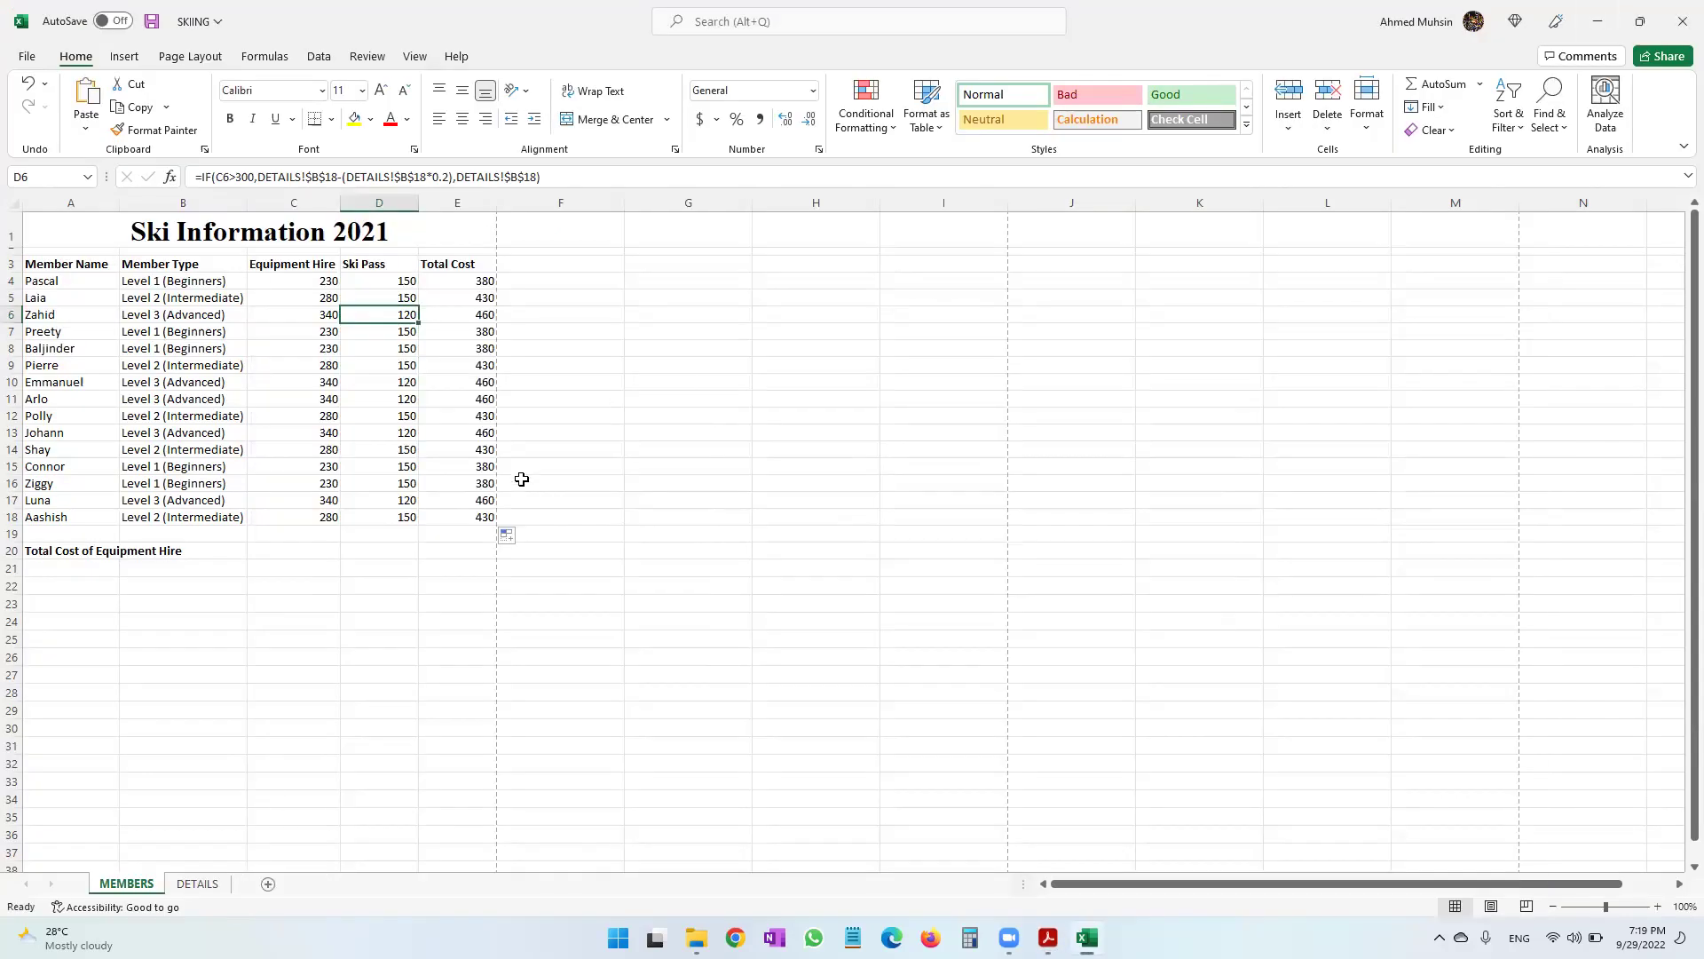
Enter =SUM(E4:E18) in E20 to total the Total Cost column, giving 6350
click(455, 554)
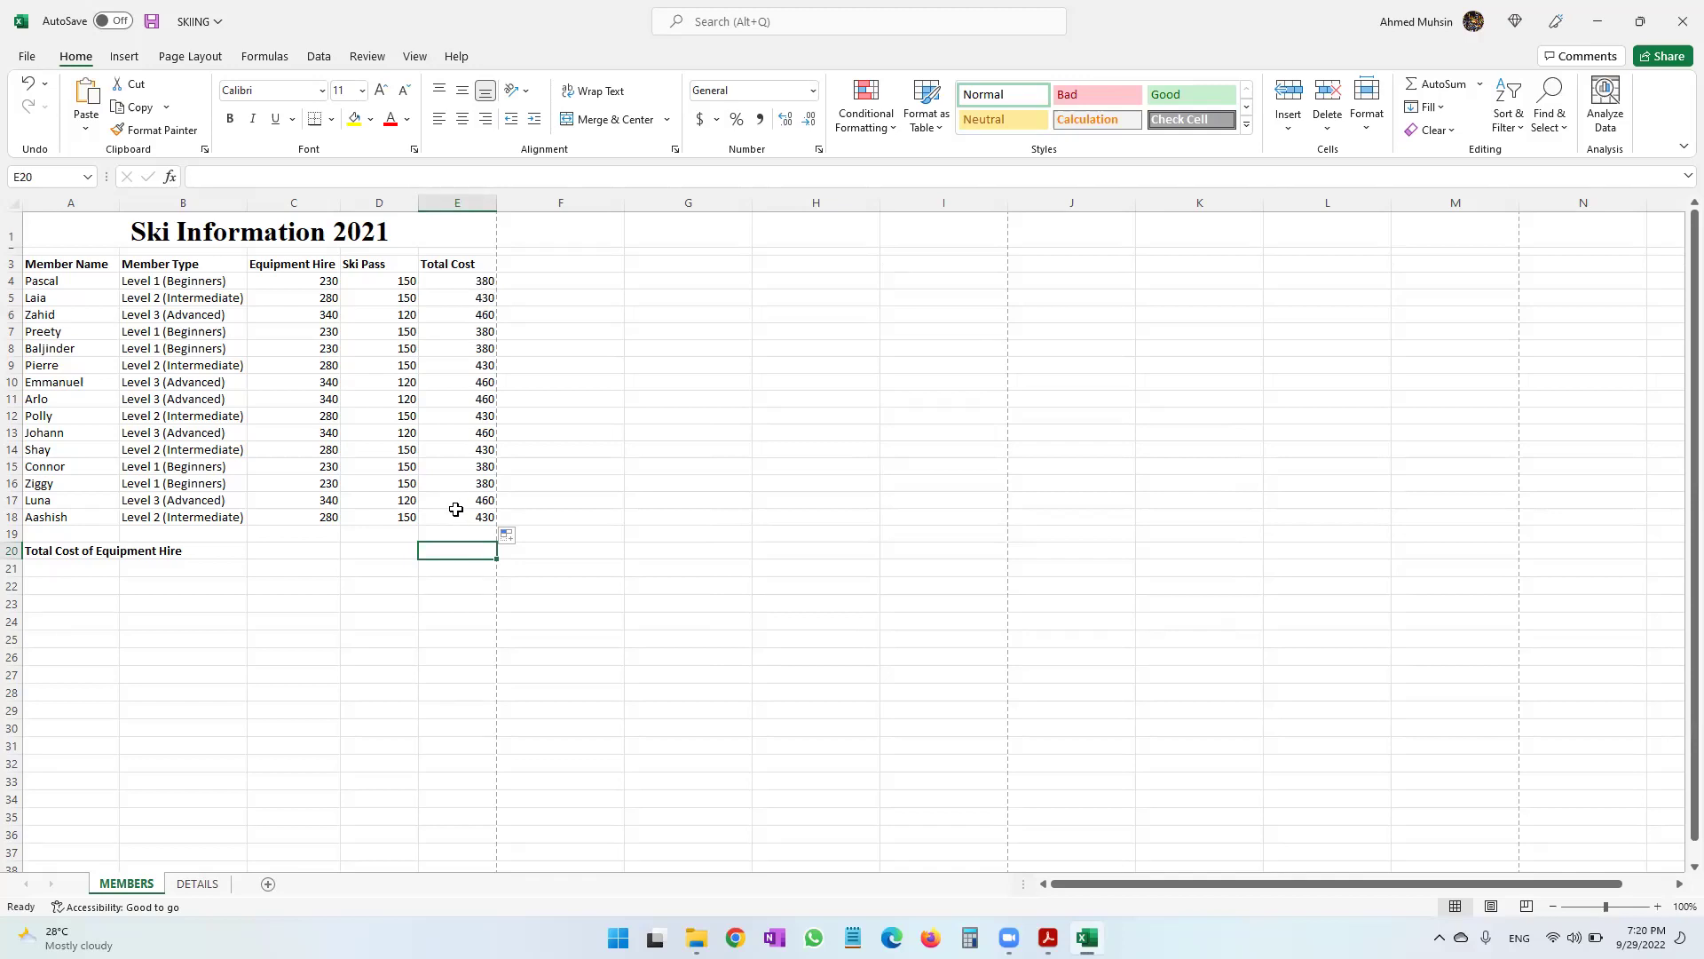
click(1048, 937)
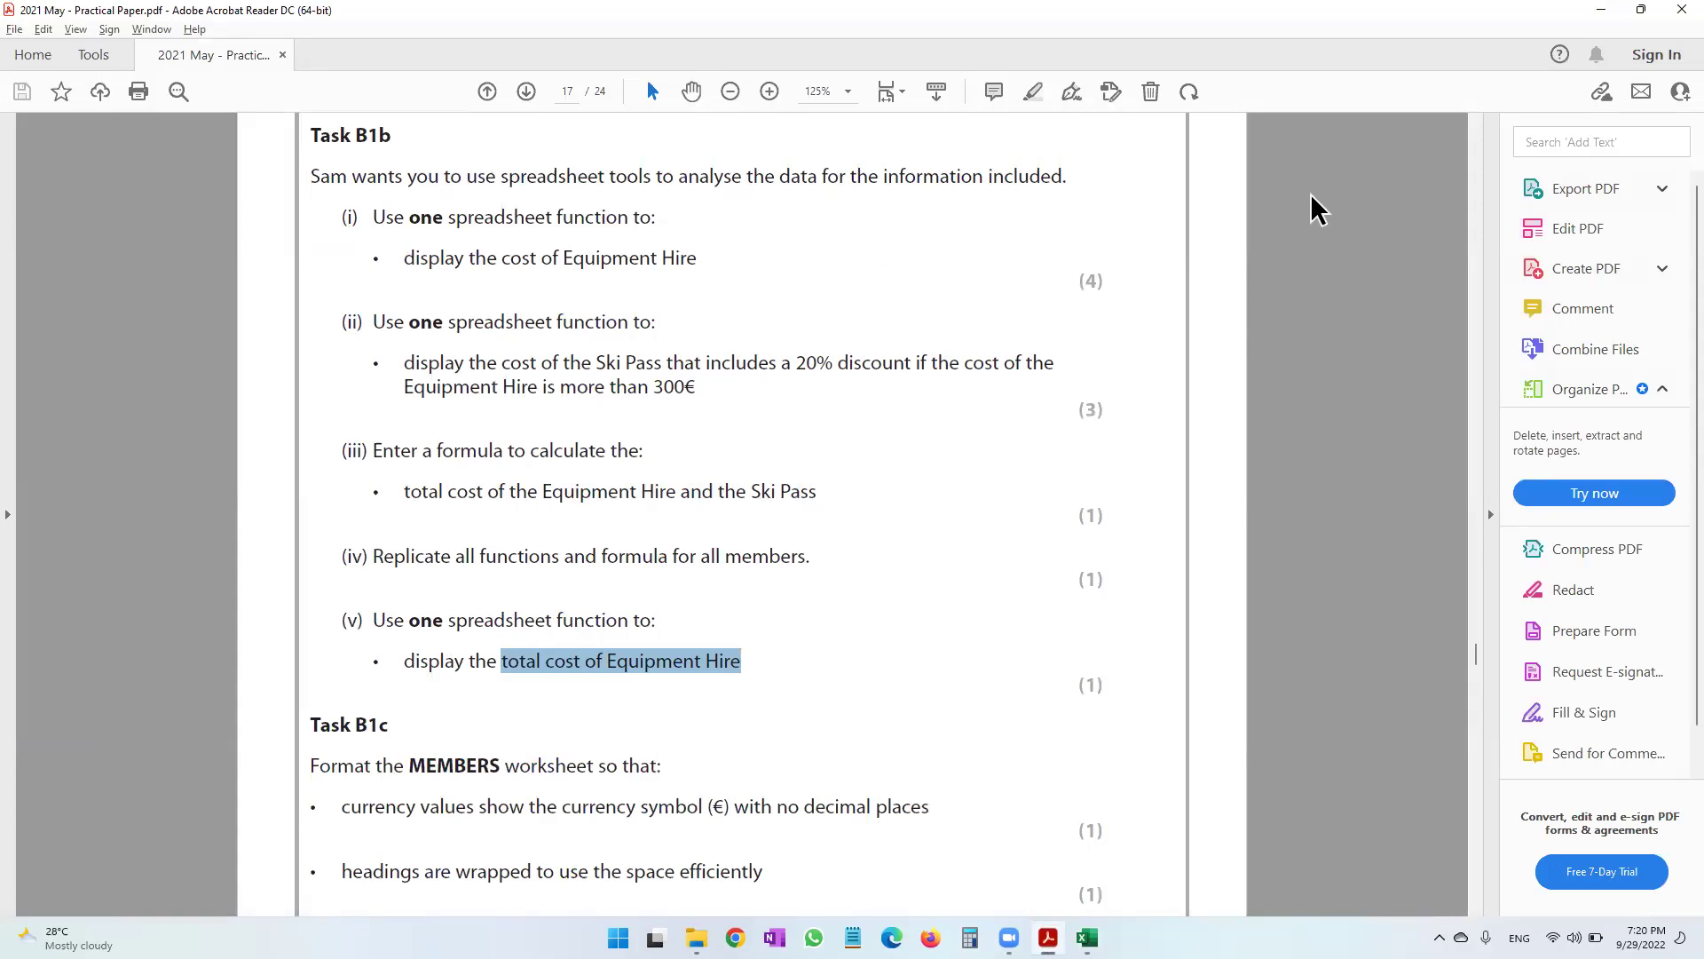
click(1601, 10)
text(=)
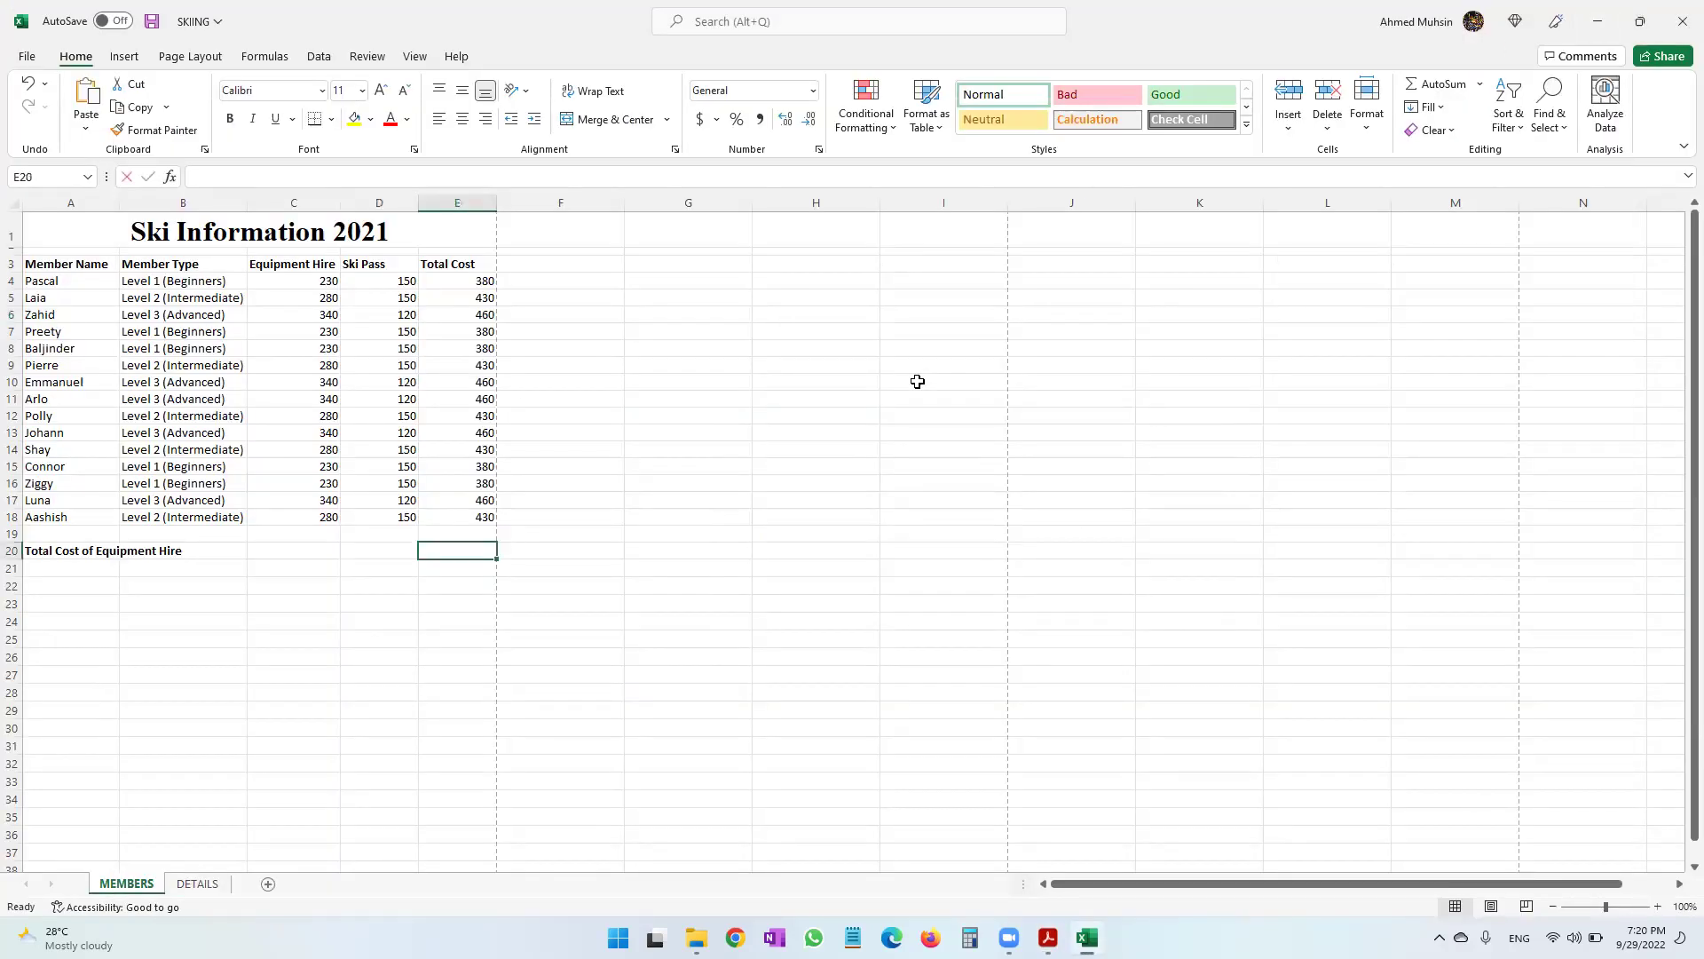
text(sum()
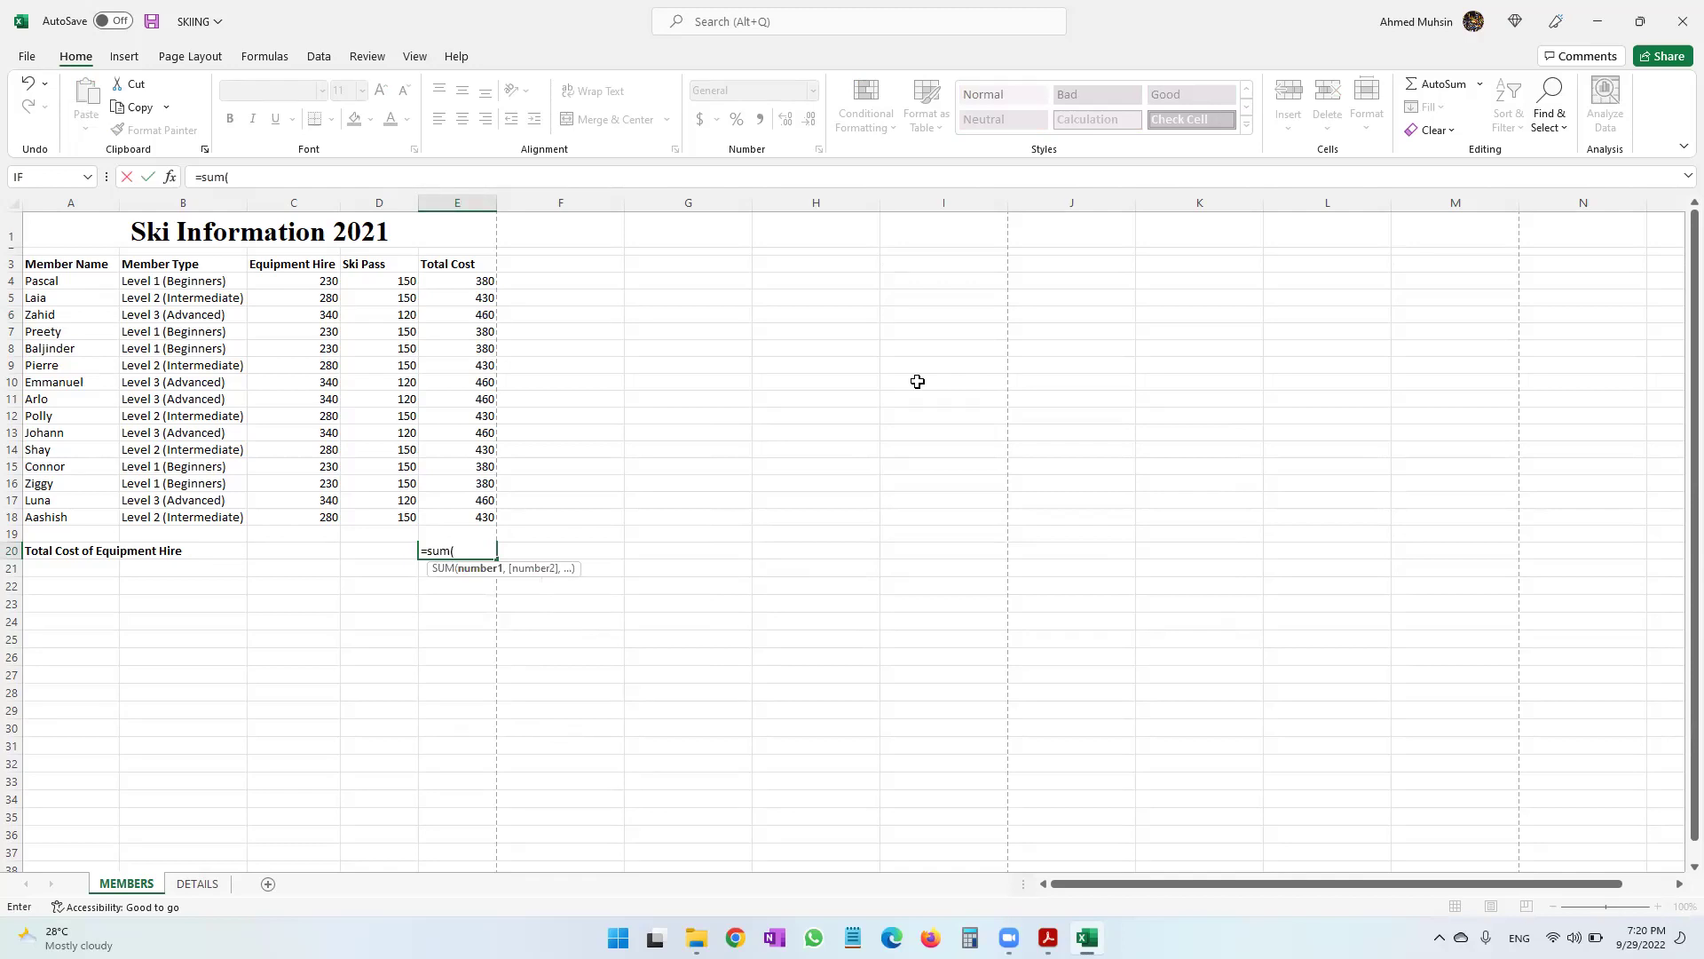
drag(480, 281, 476, 518)
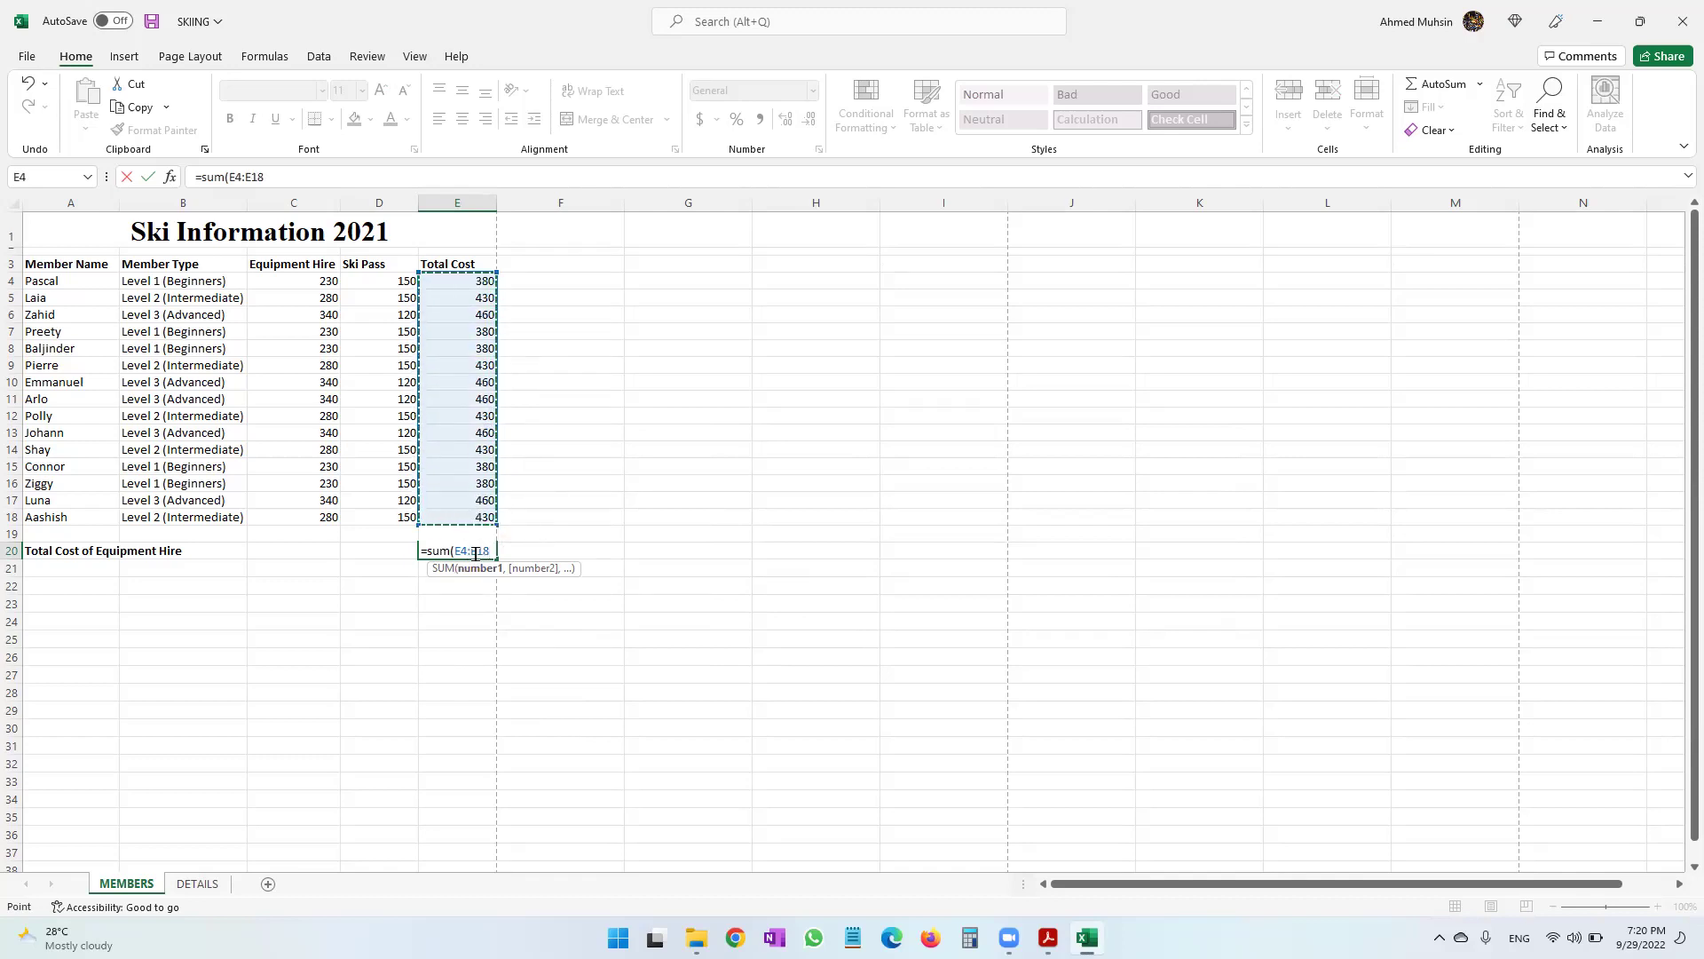
text())
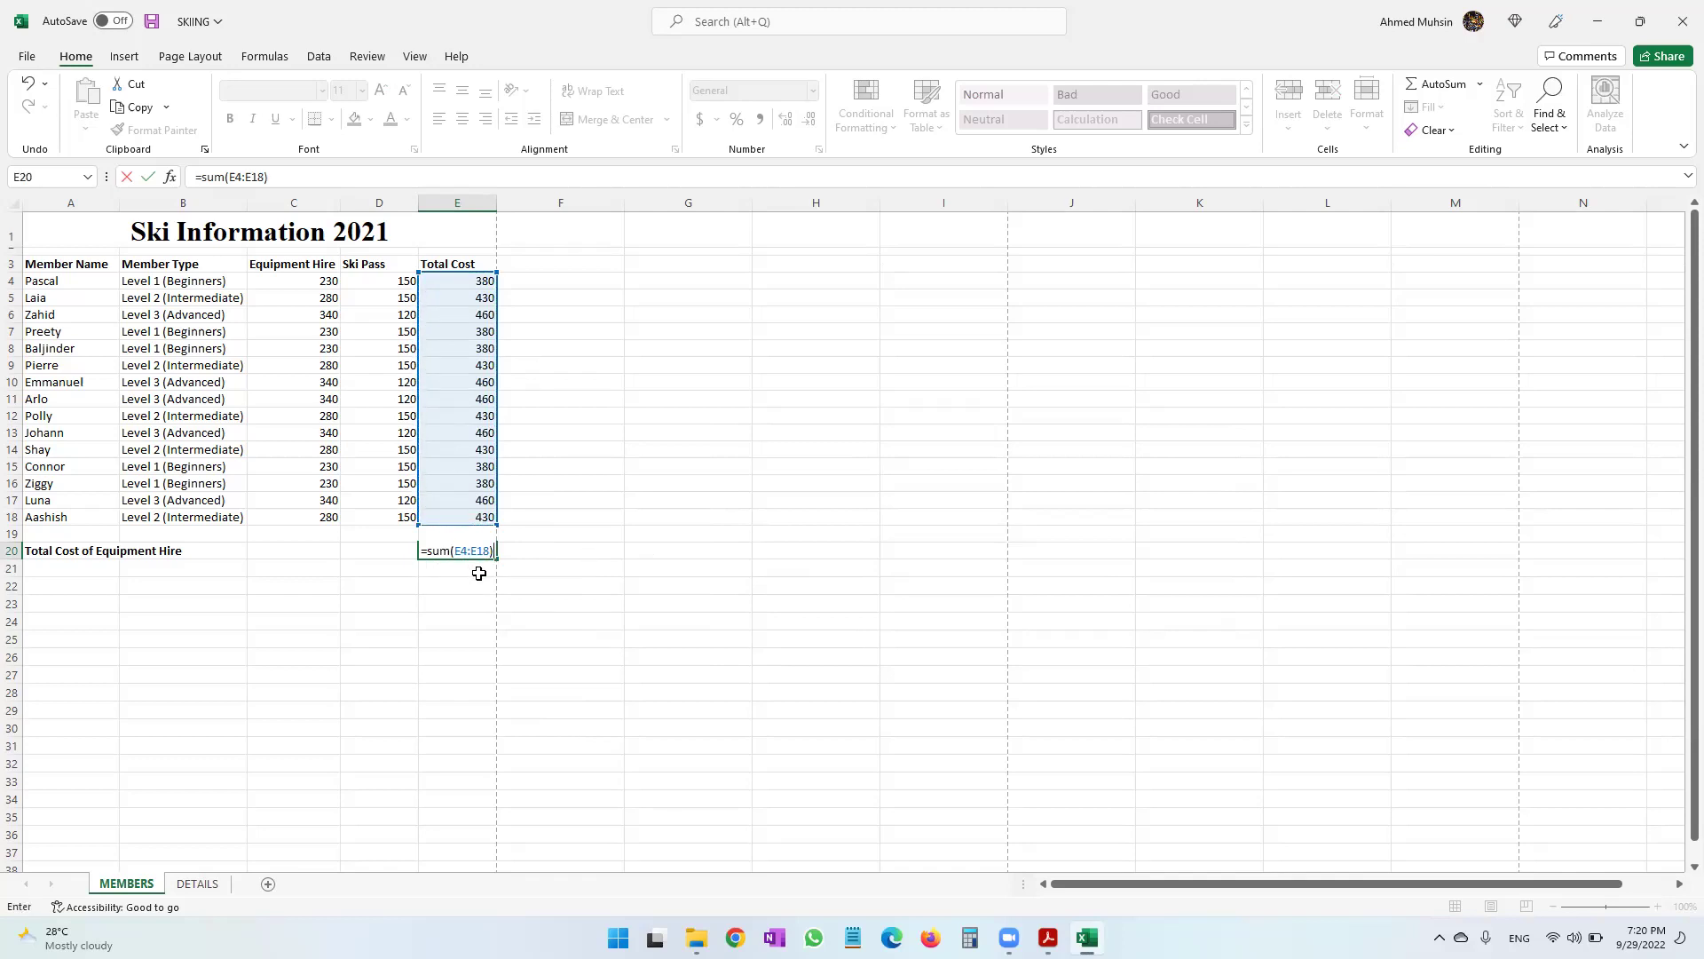
key(Return)
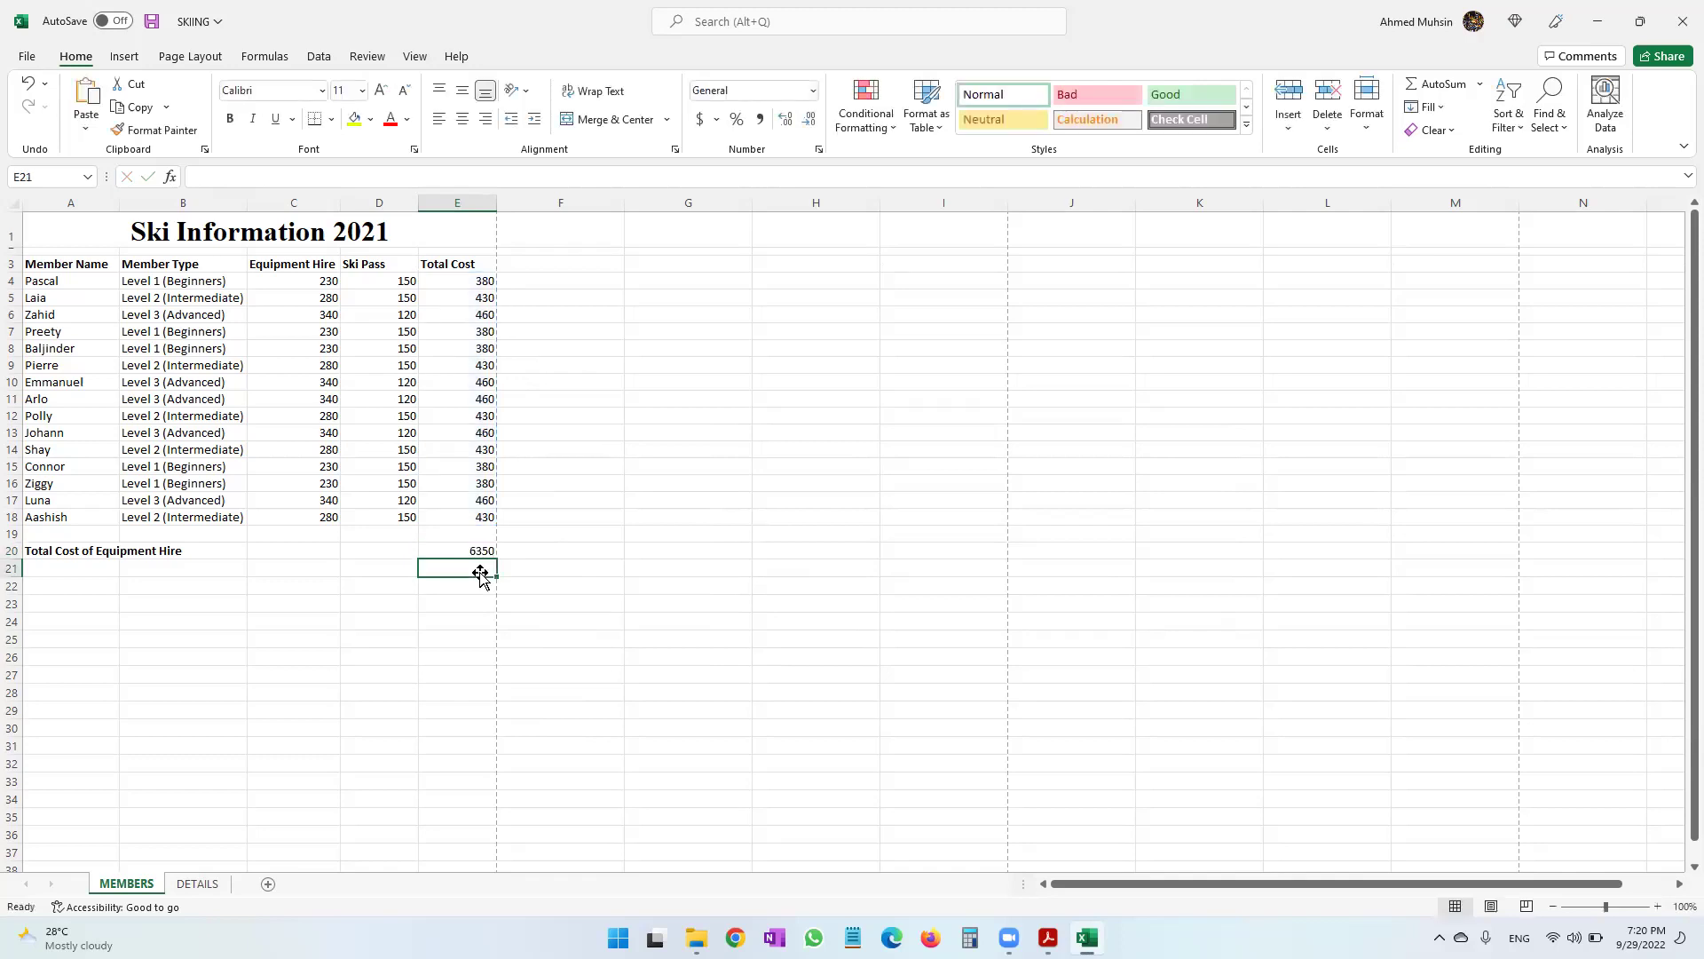
drag(483, 280, 466, 520)
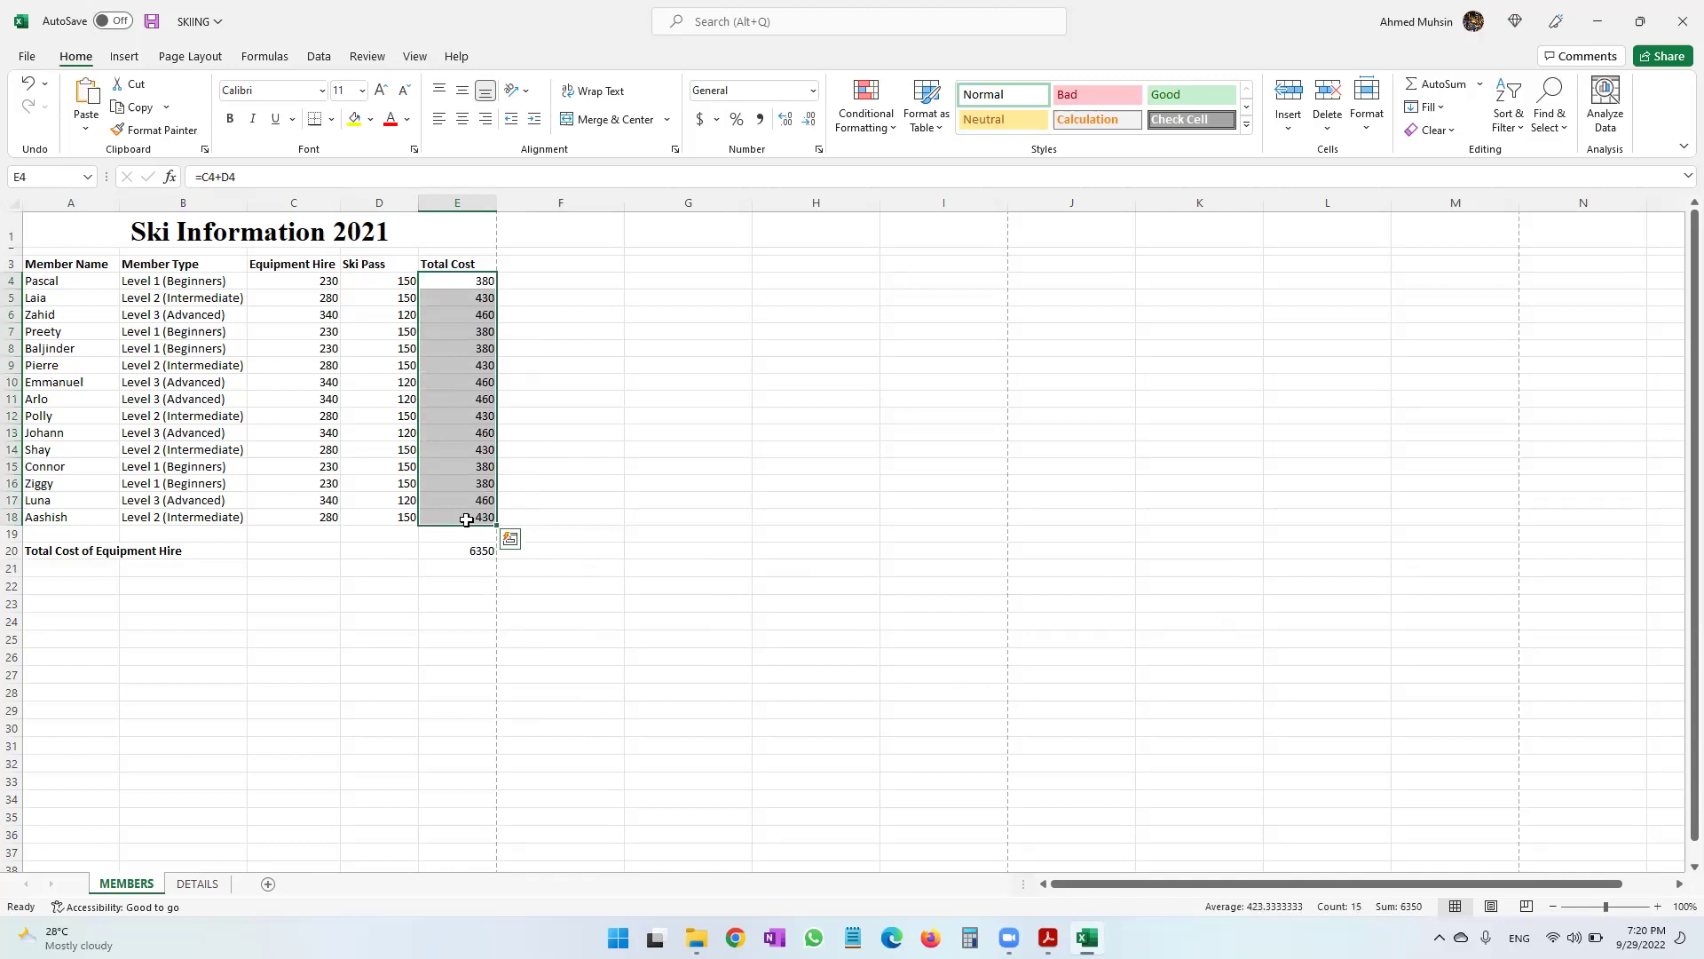
click(465, 552)
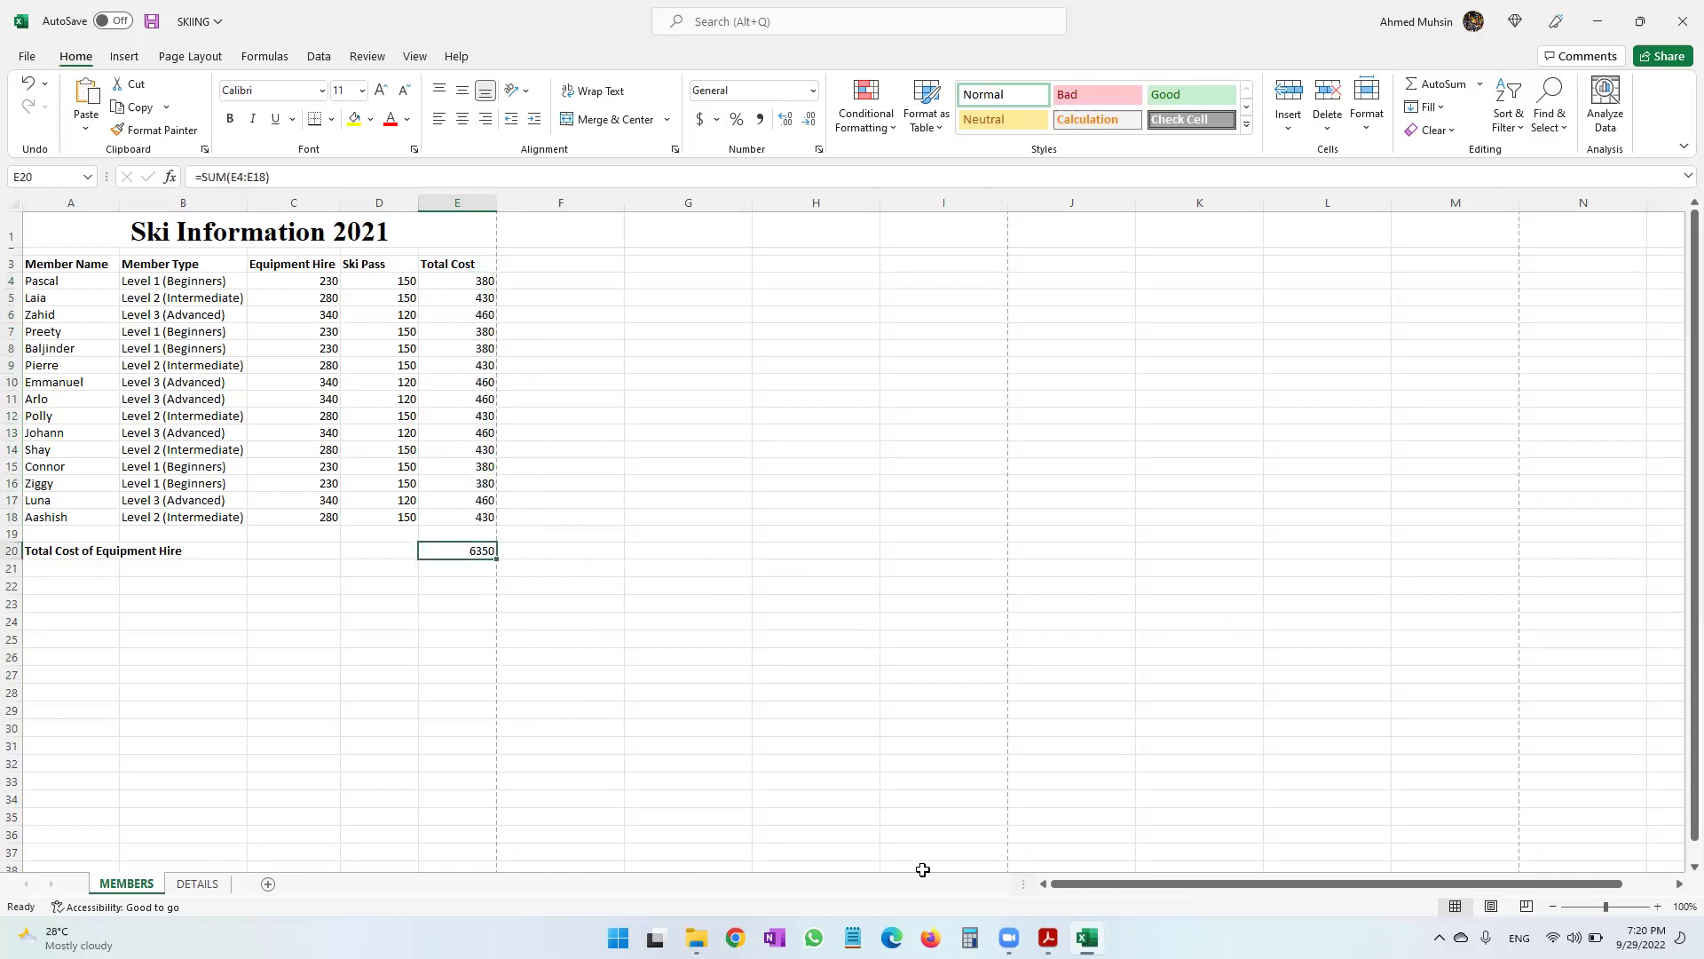
click(1048, 937)
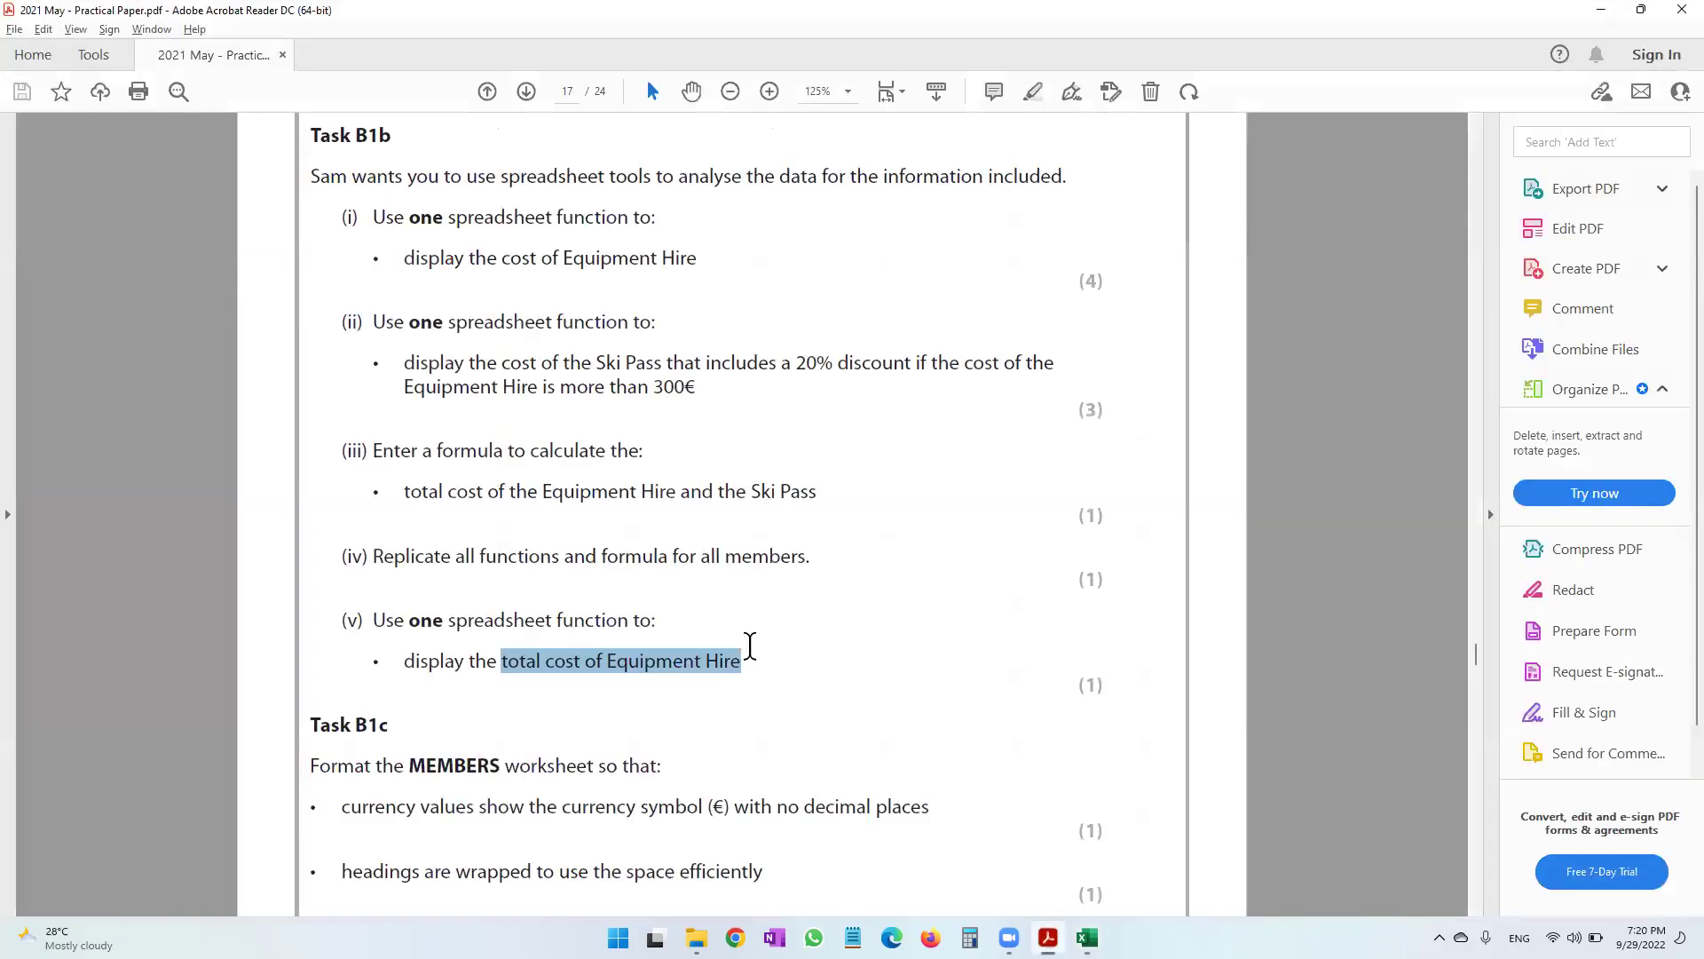
Highlight Task B1c's euro, no-decimals currency requirement in the PDF, then select the cost figures
scroll(750, 646, down, 3)
drag(388, 567, 671, 573)
drag(450, 607, 919, 613)
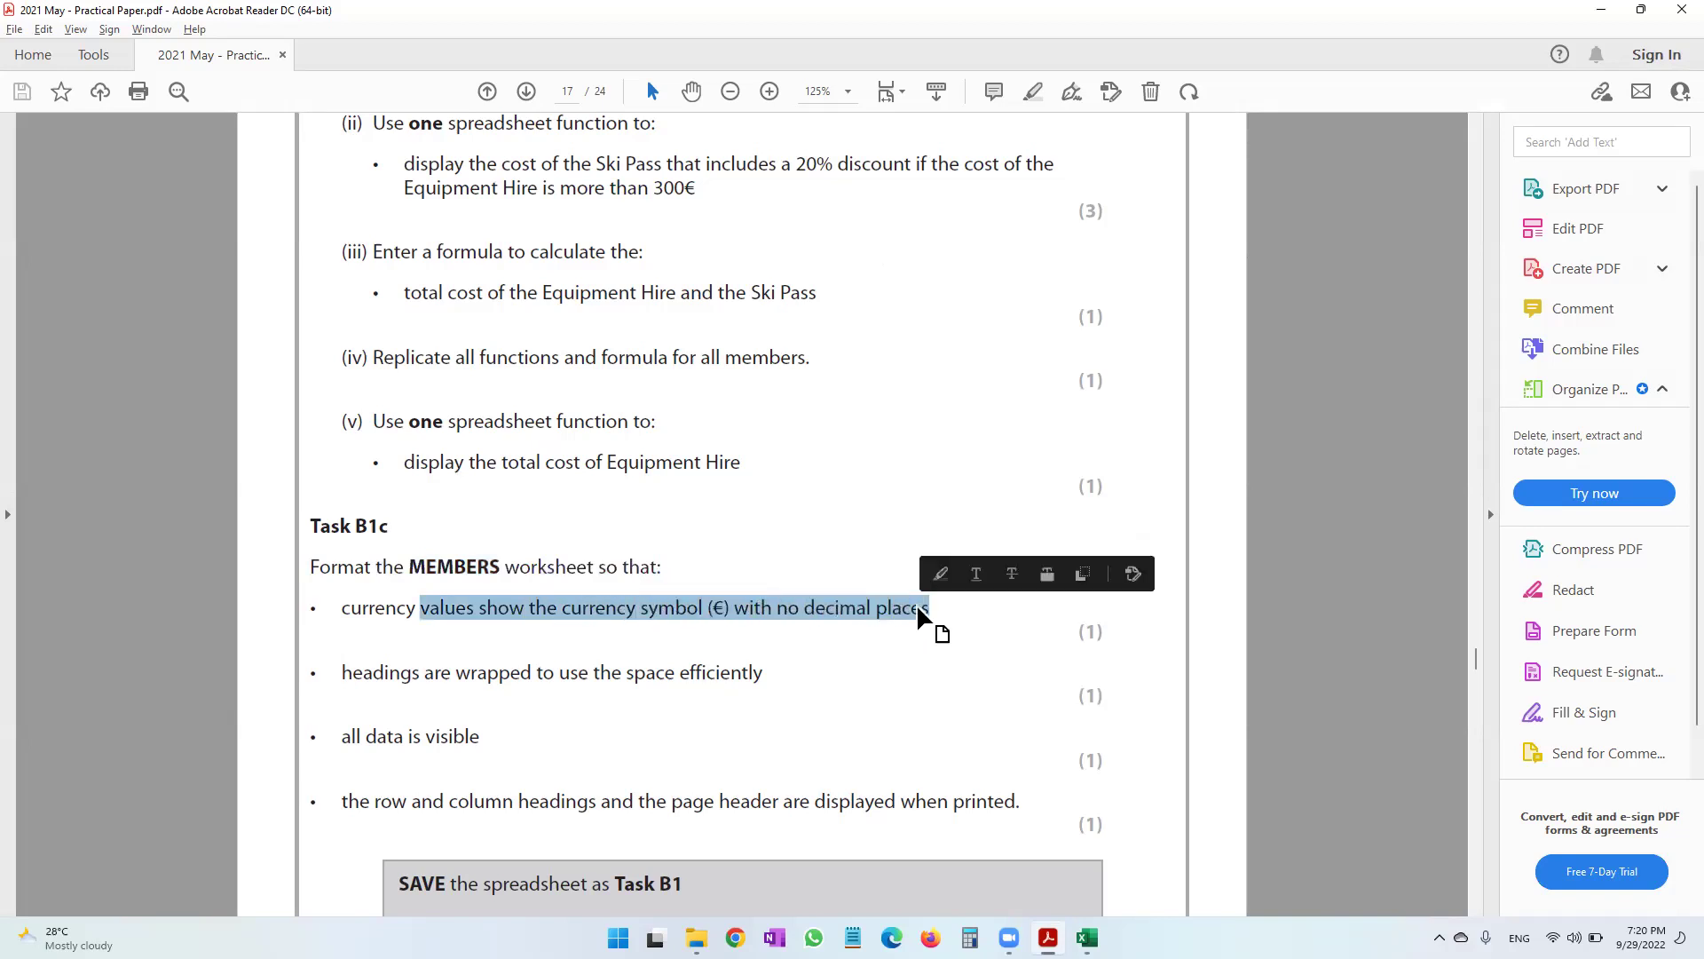
click(1603, 9)
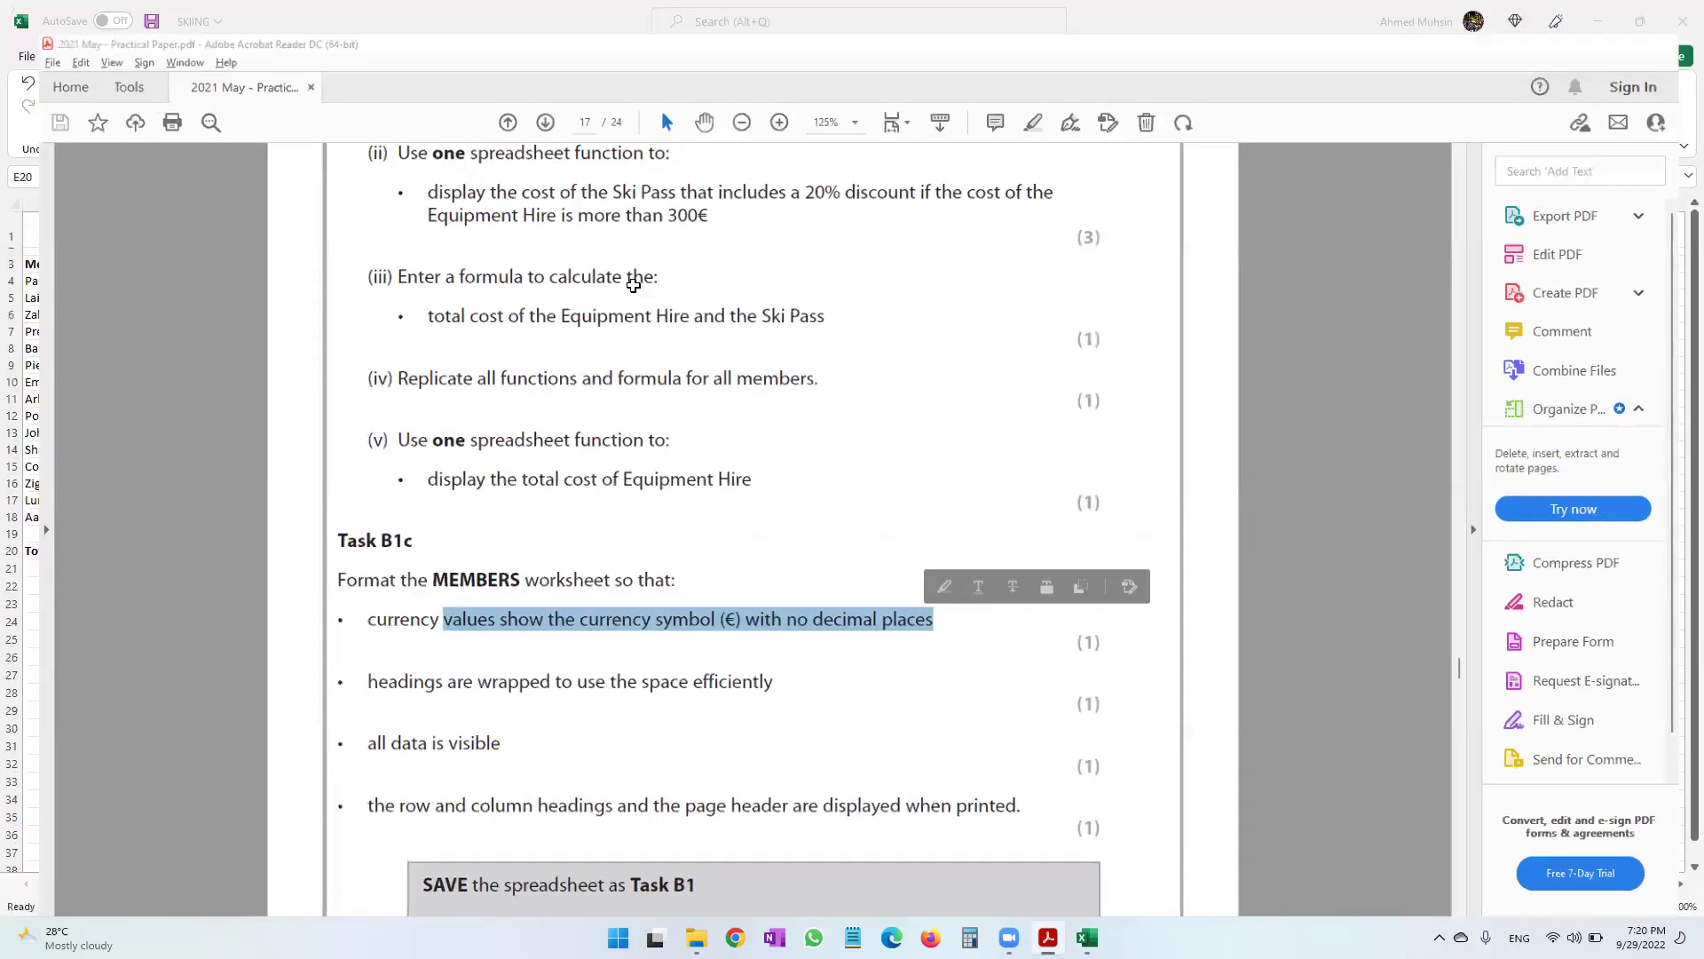
drag(320, 285, 466, 519)
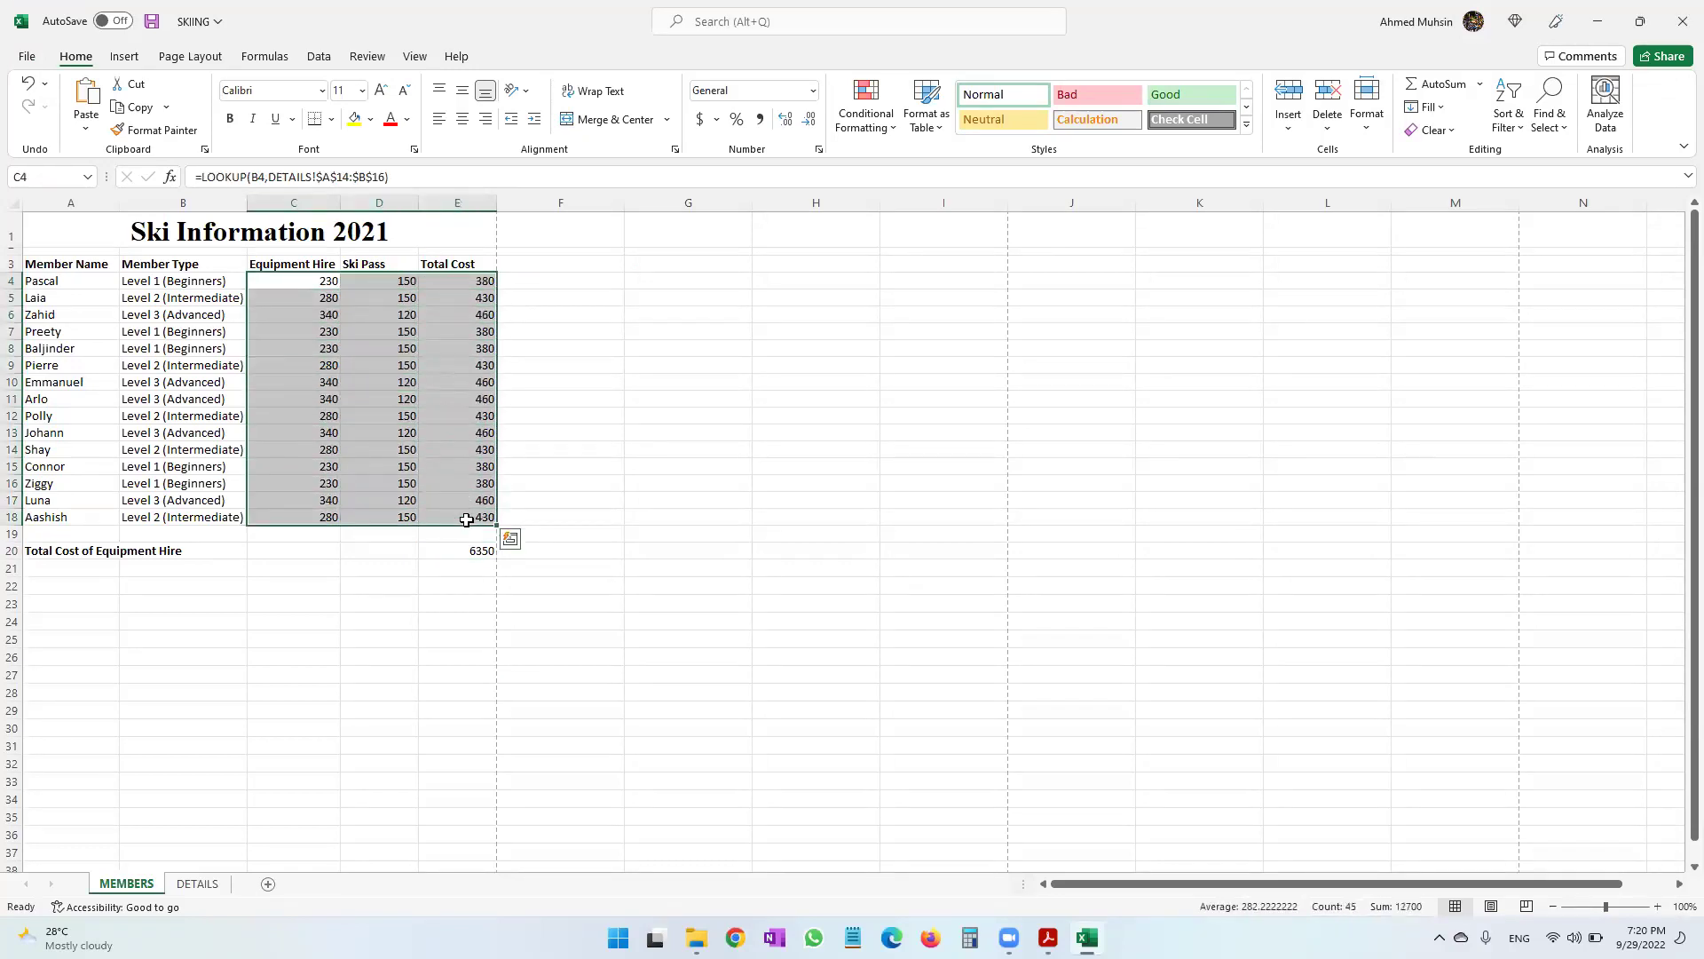
Format the costs in C4:E18 as Euro accounting with no decimal places
click(719, 118)
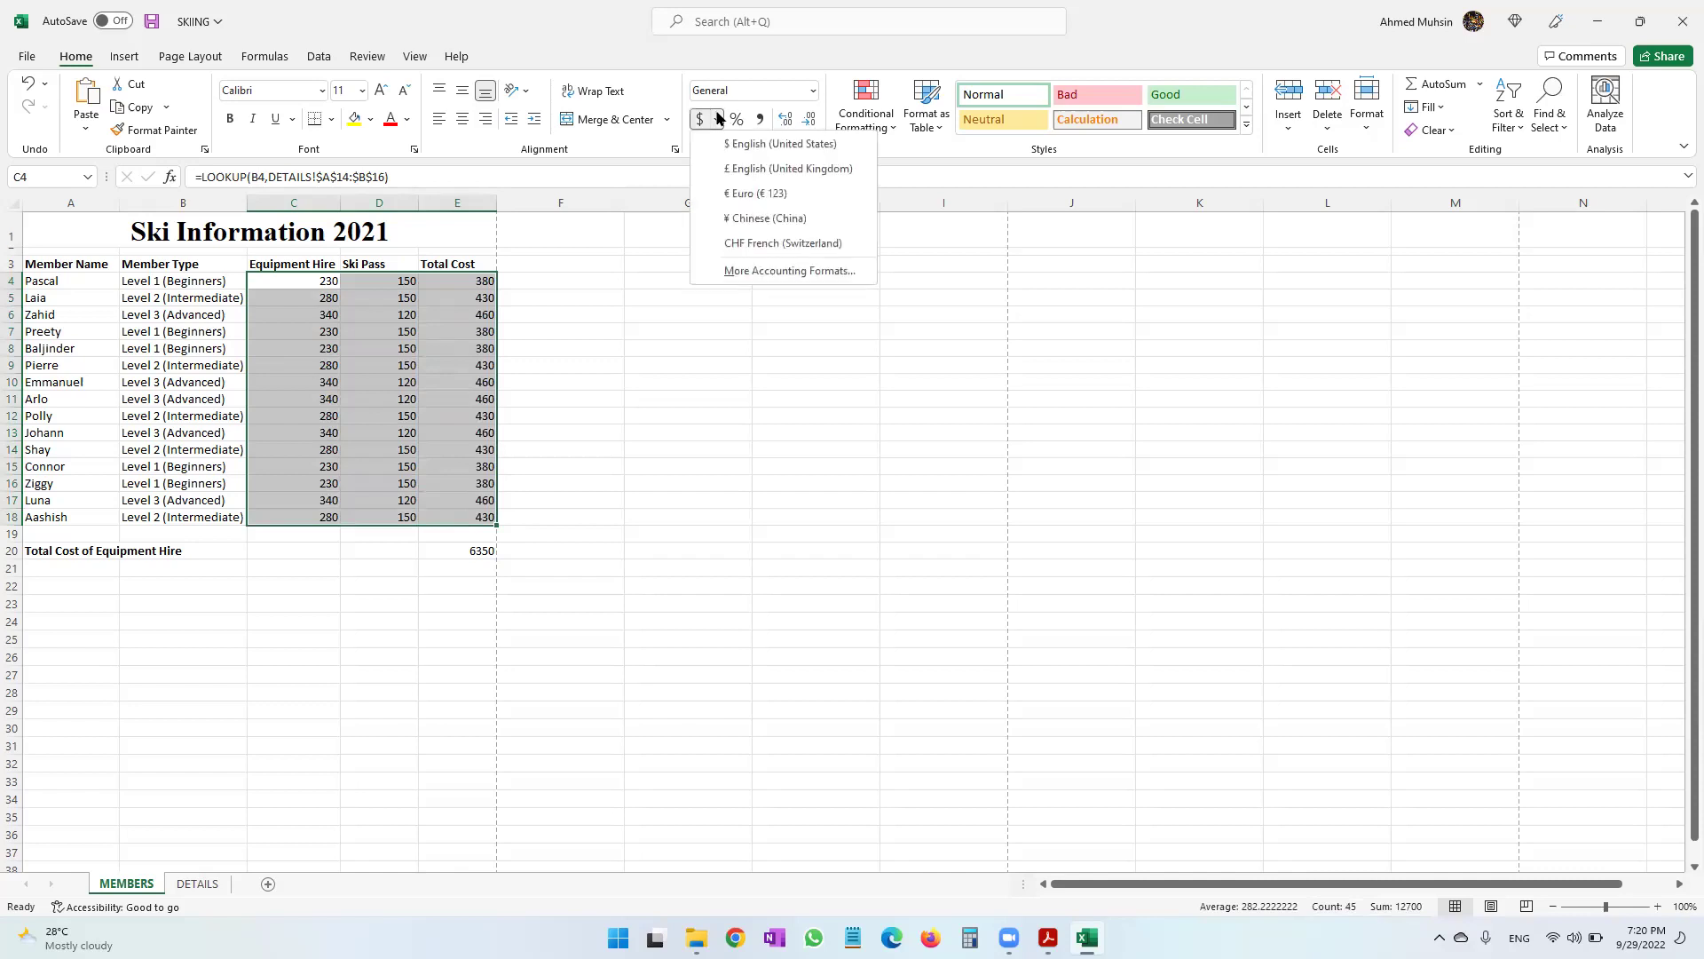
click(744, 196)
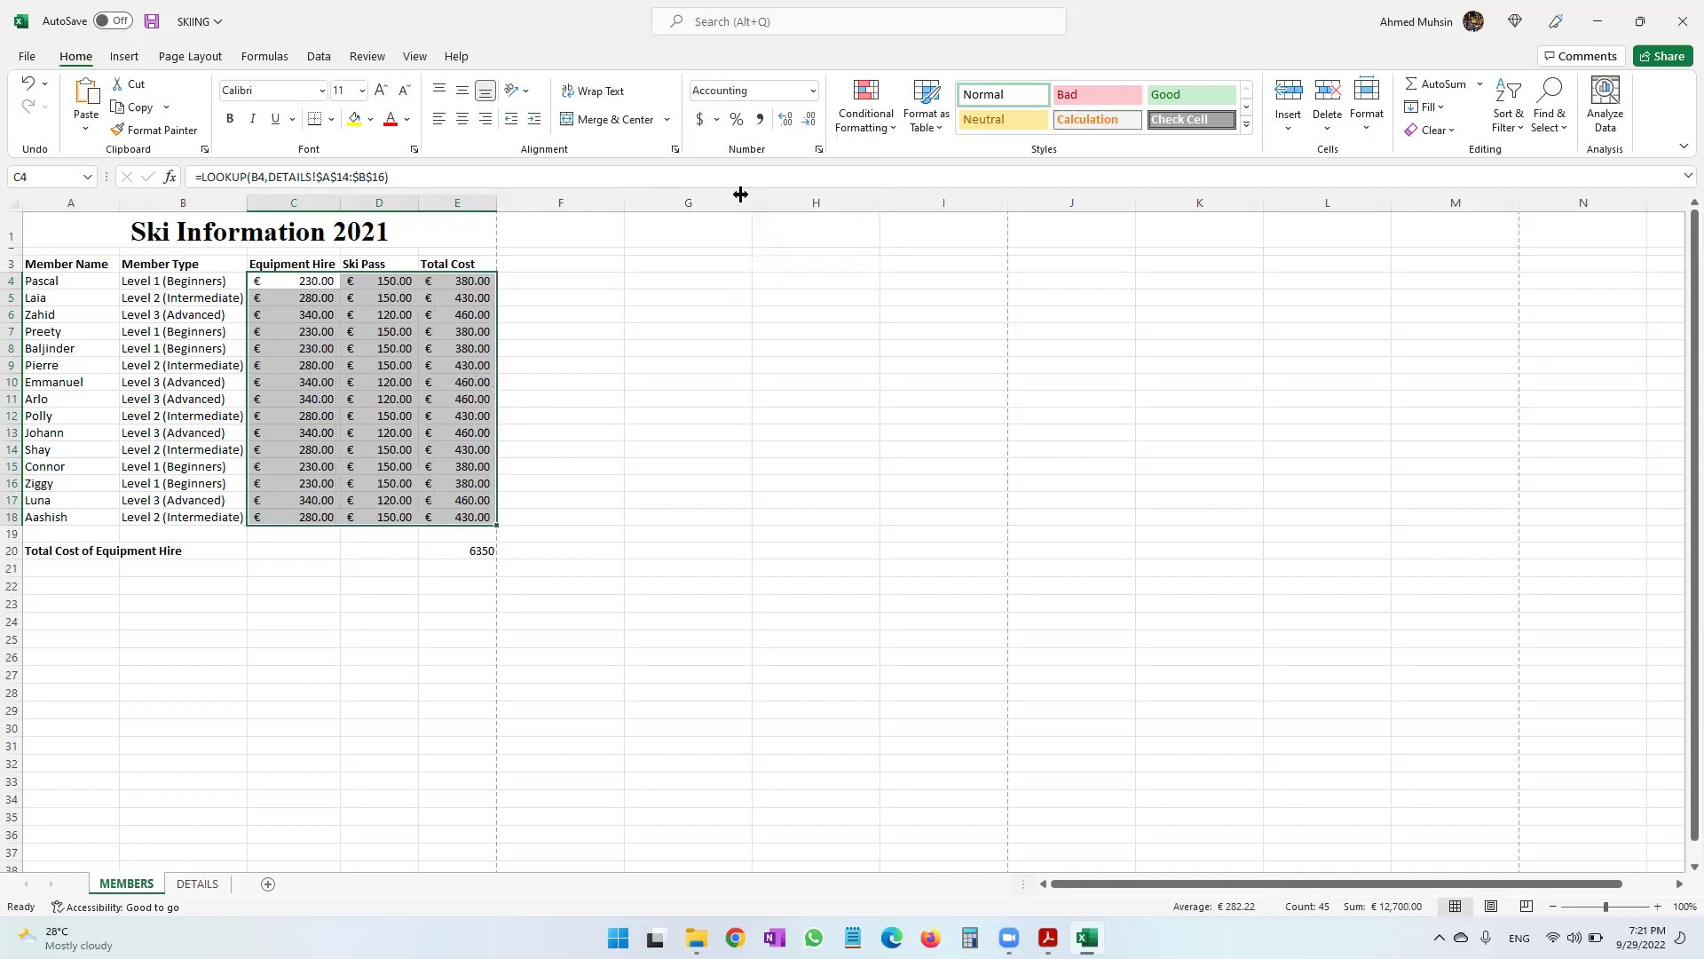
click(1048, 937)
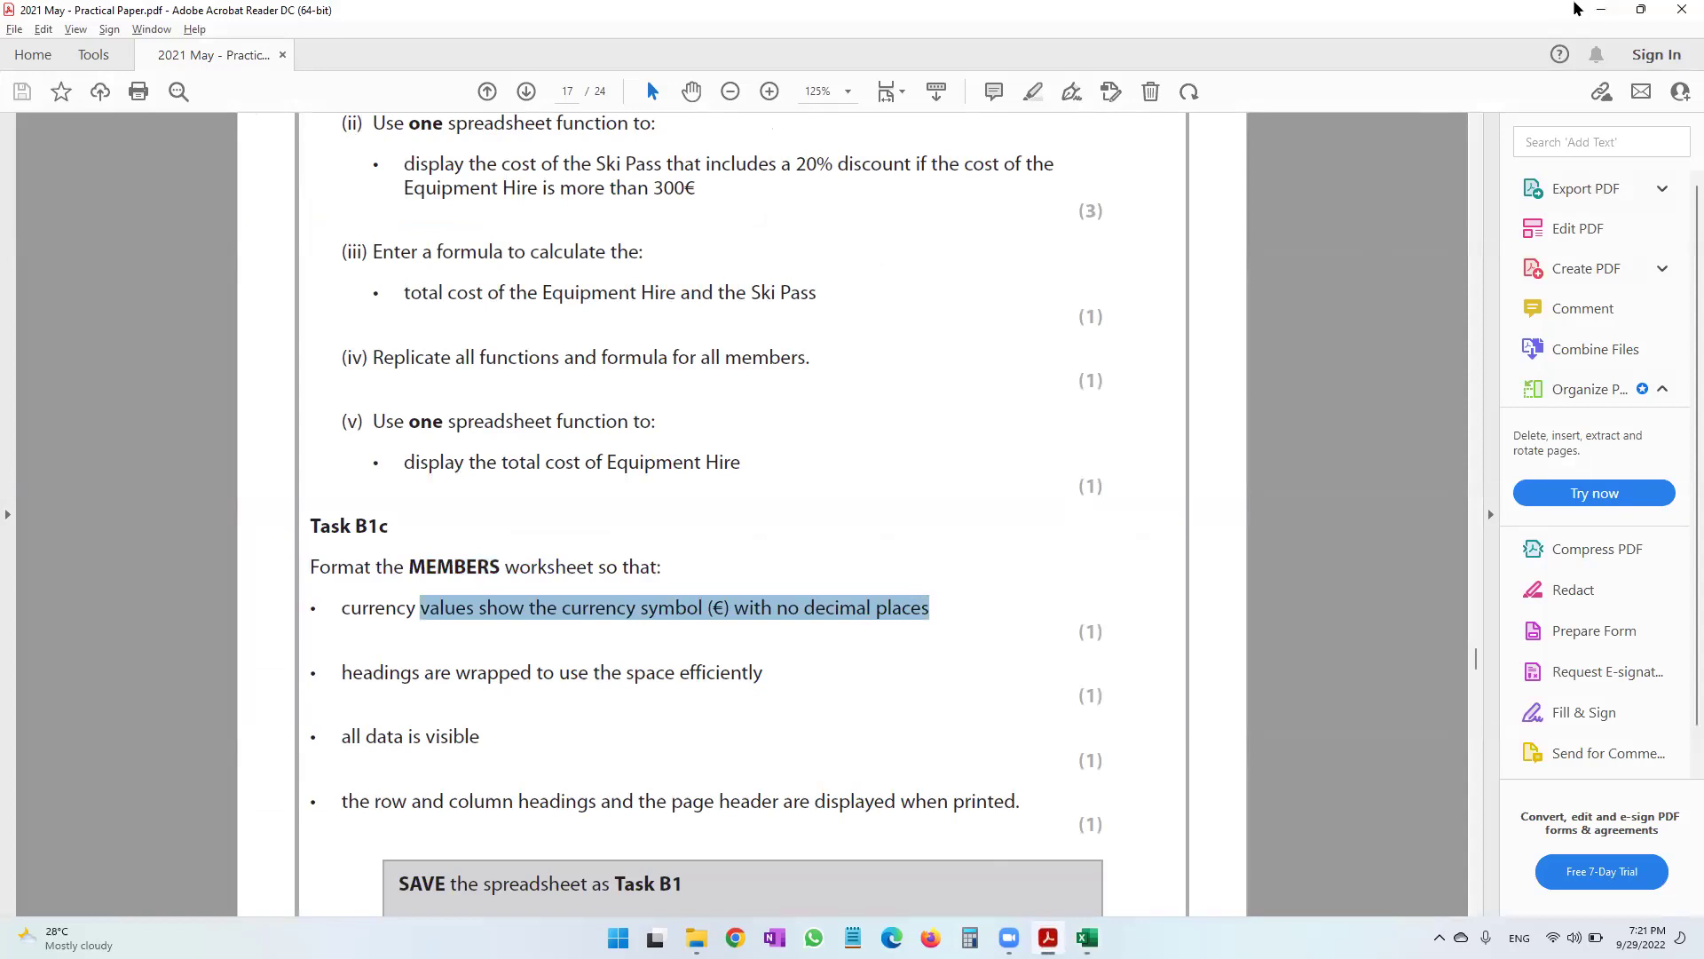
click(1601, 11)
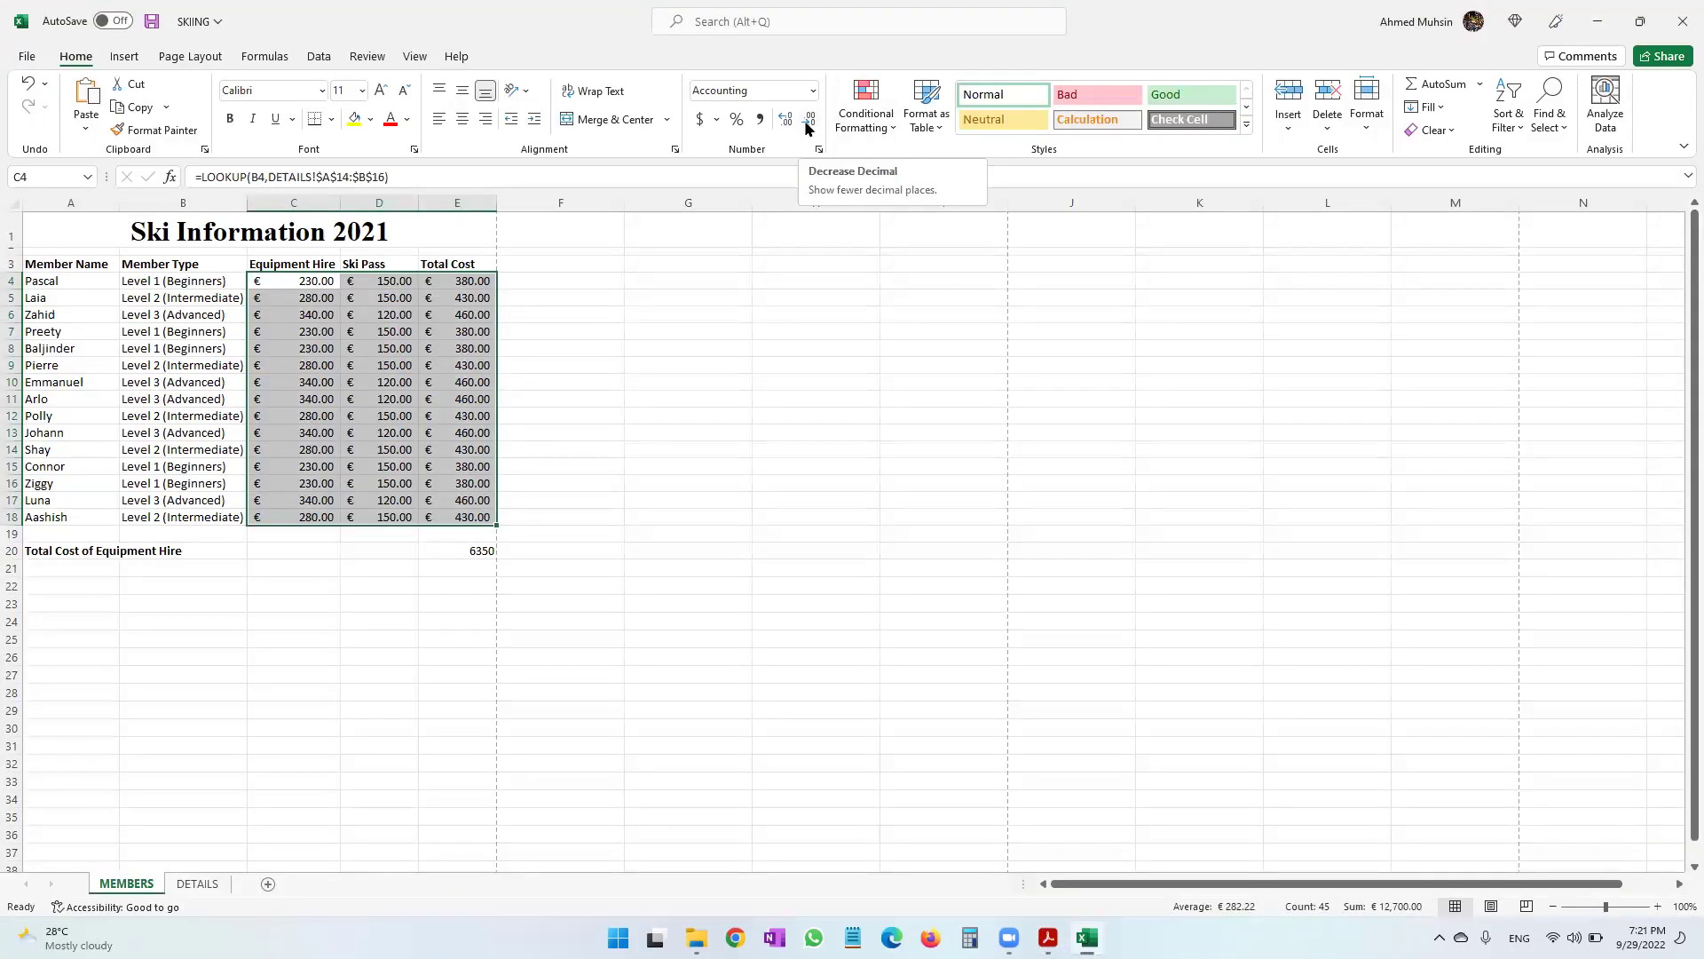
click(808, 125)
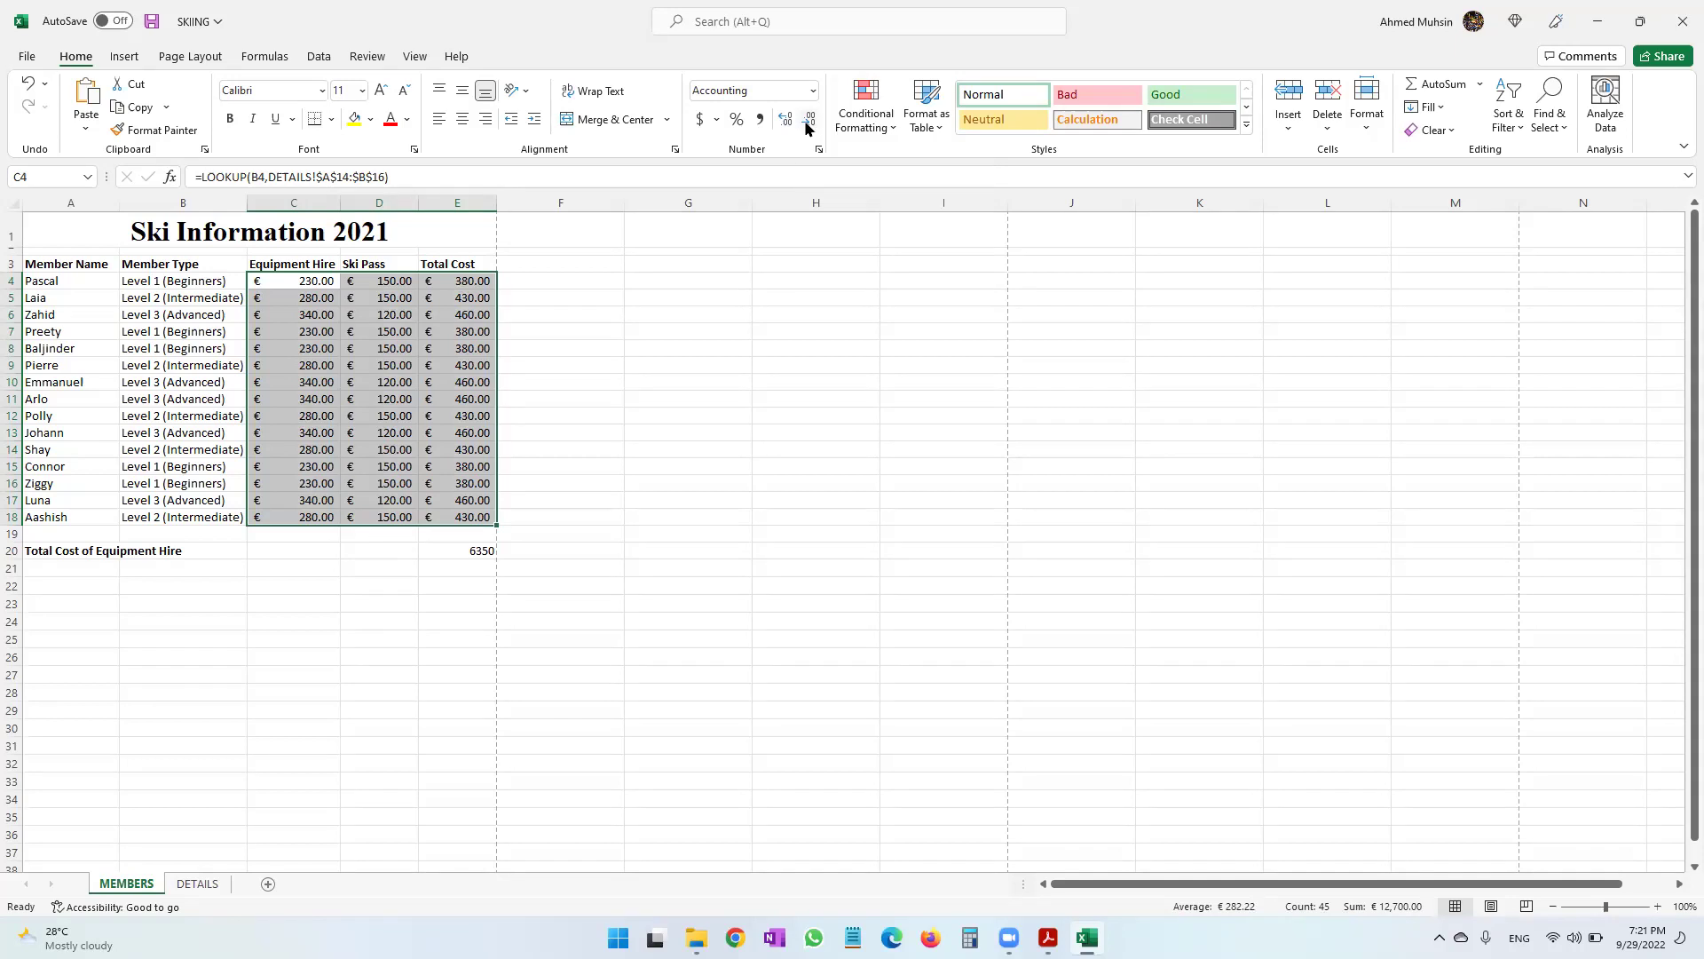
click(808, 124)
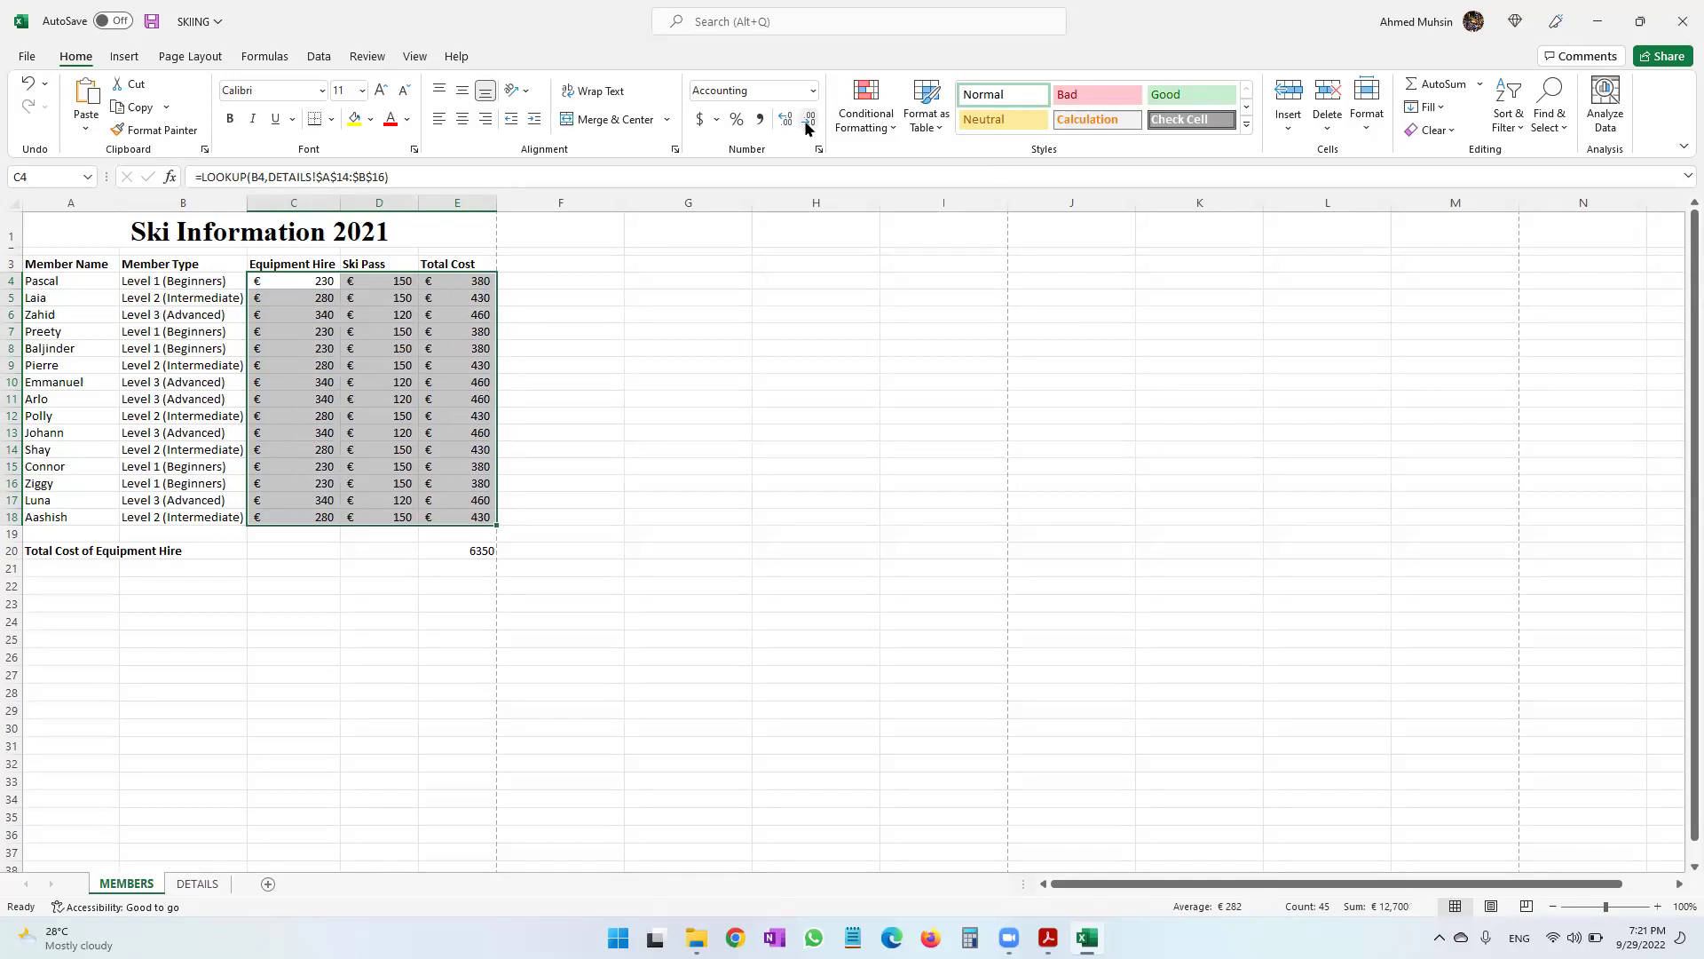
Give the E20 total the same Euro accounting format with no decimals
click(458, 552)
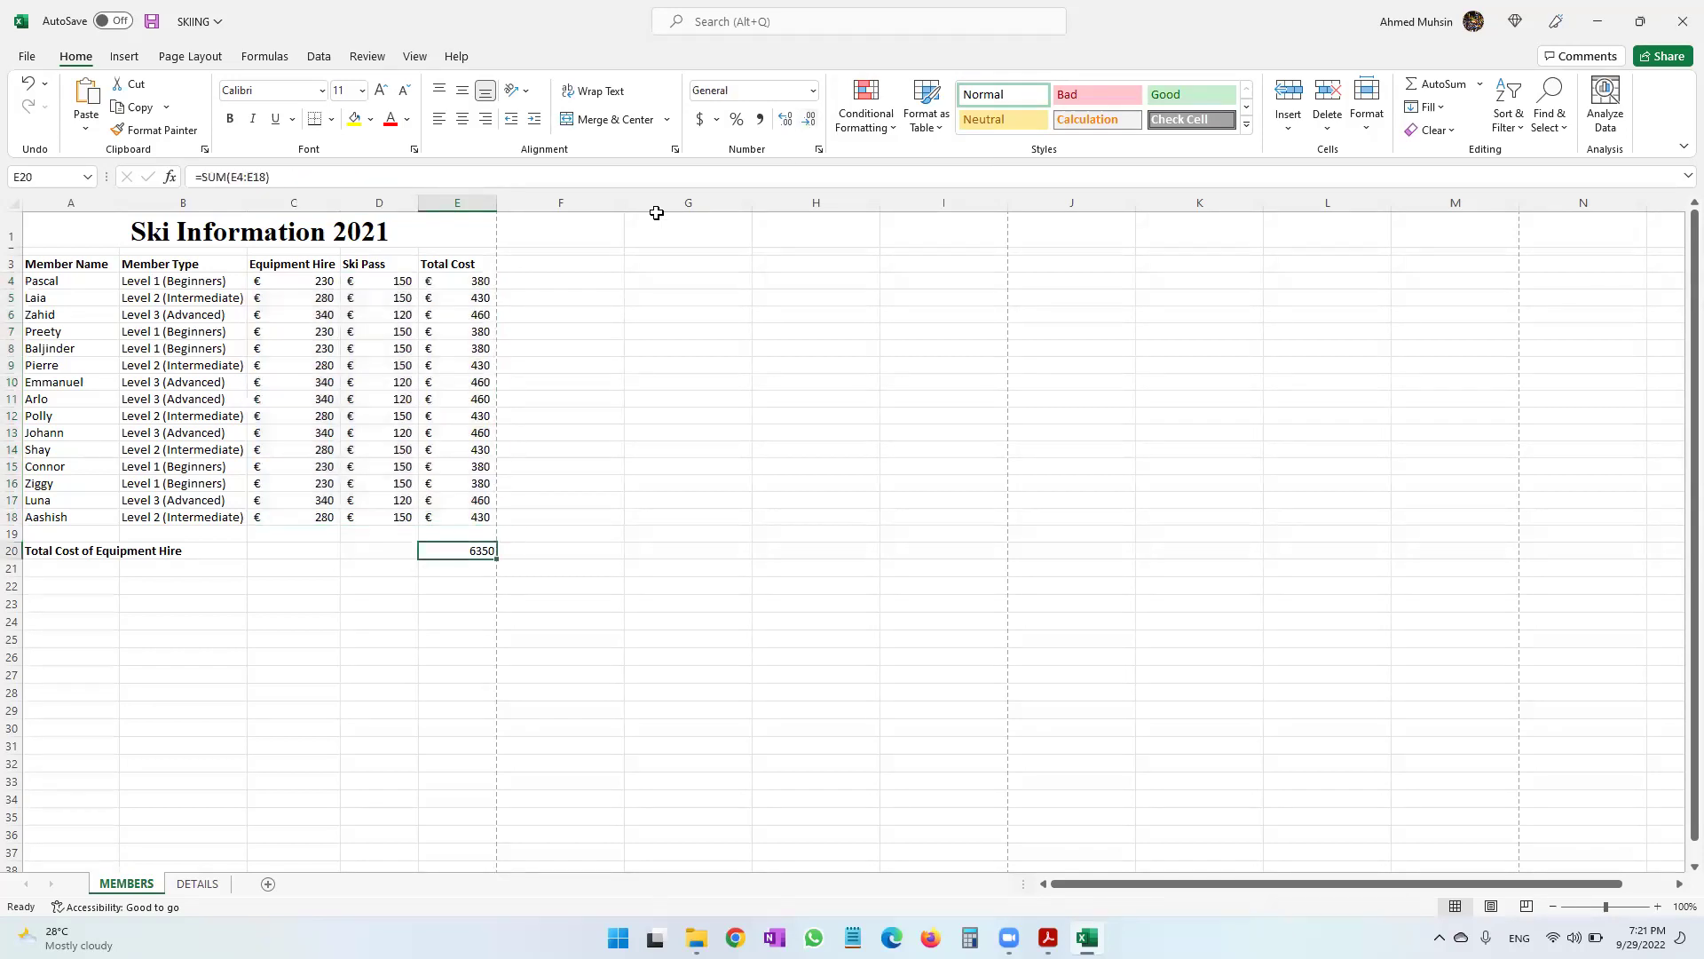
click(717, 121)
click(728, 192)
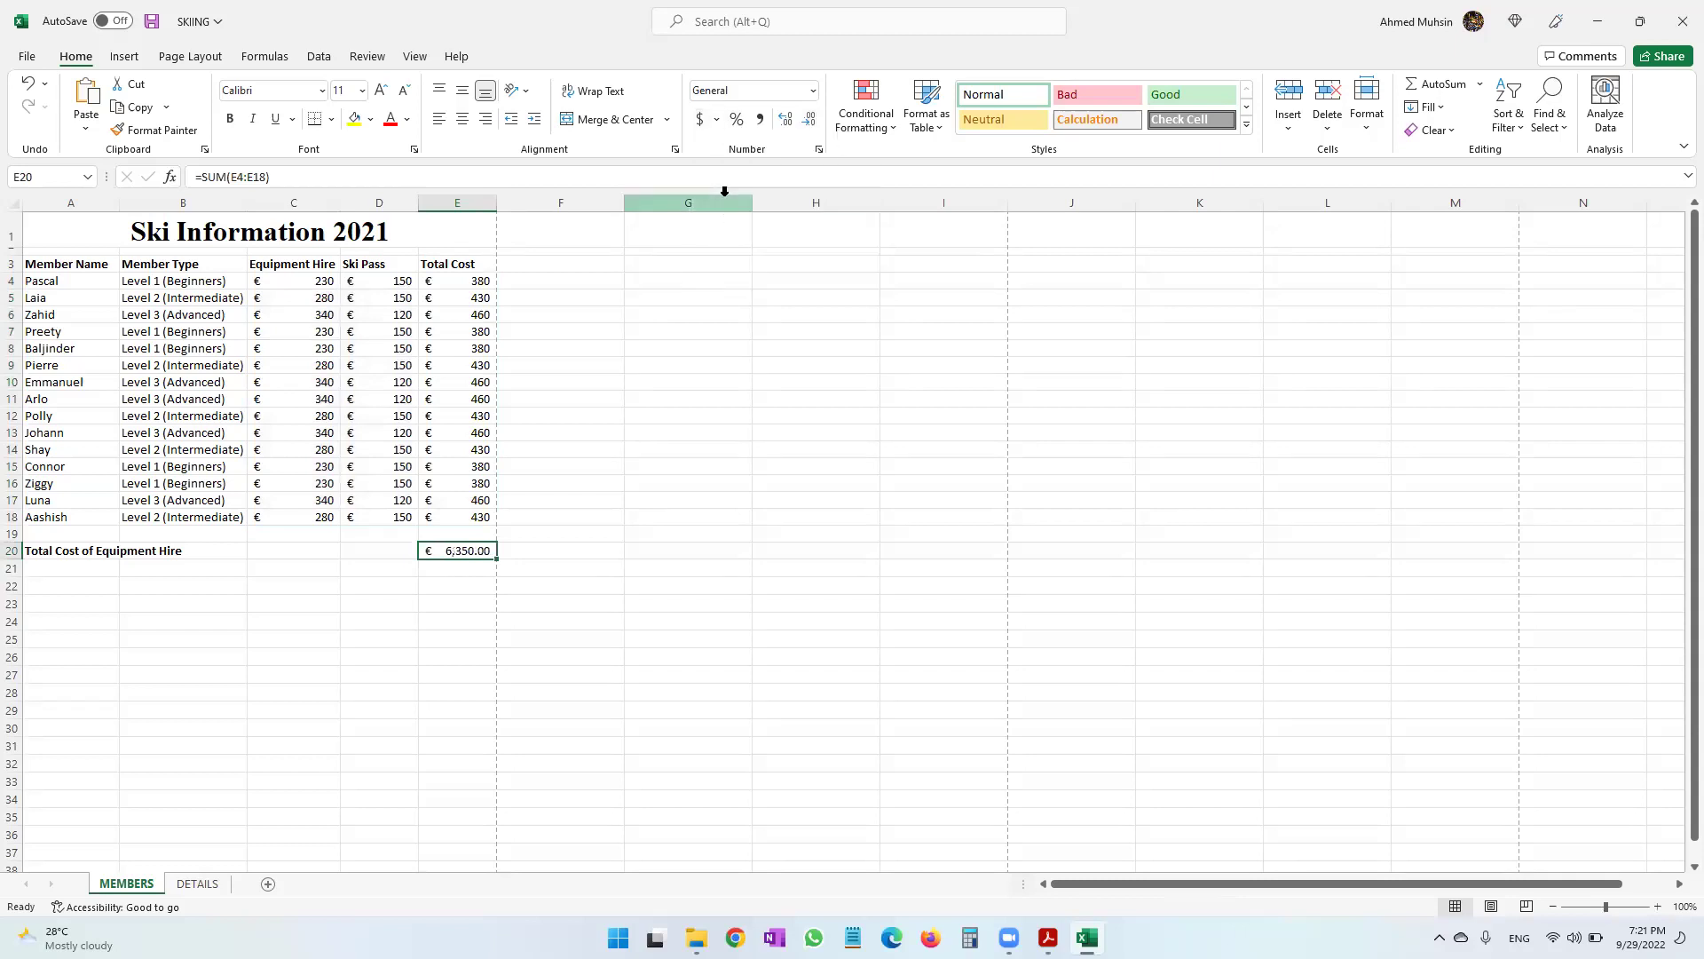
click(808, 125)
click(808, 124)
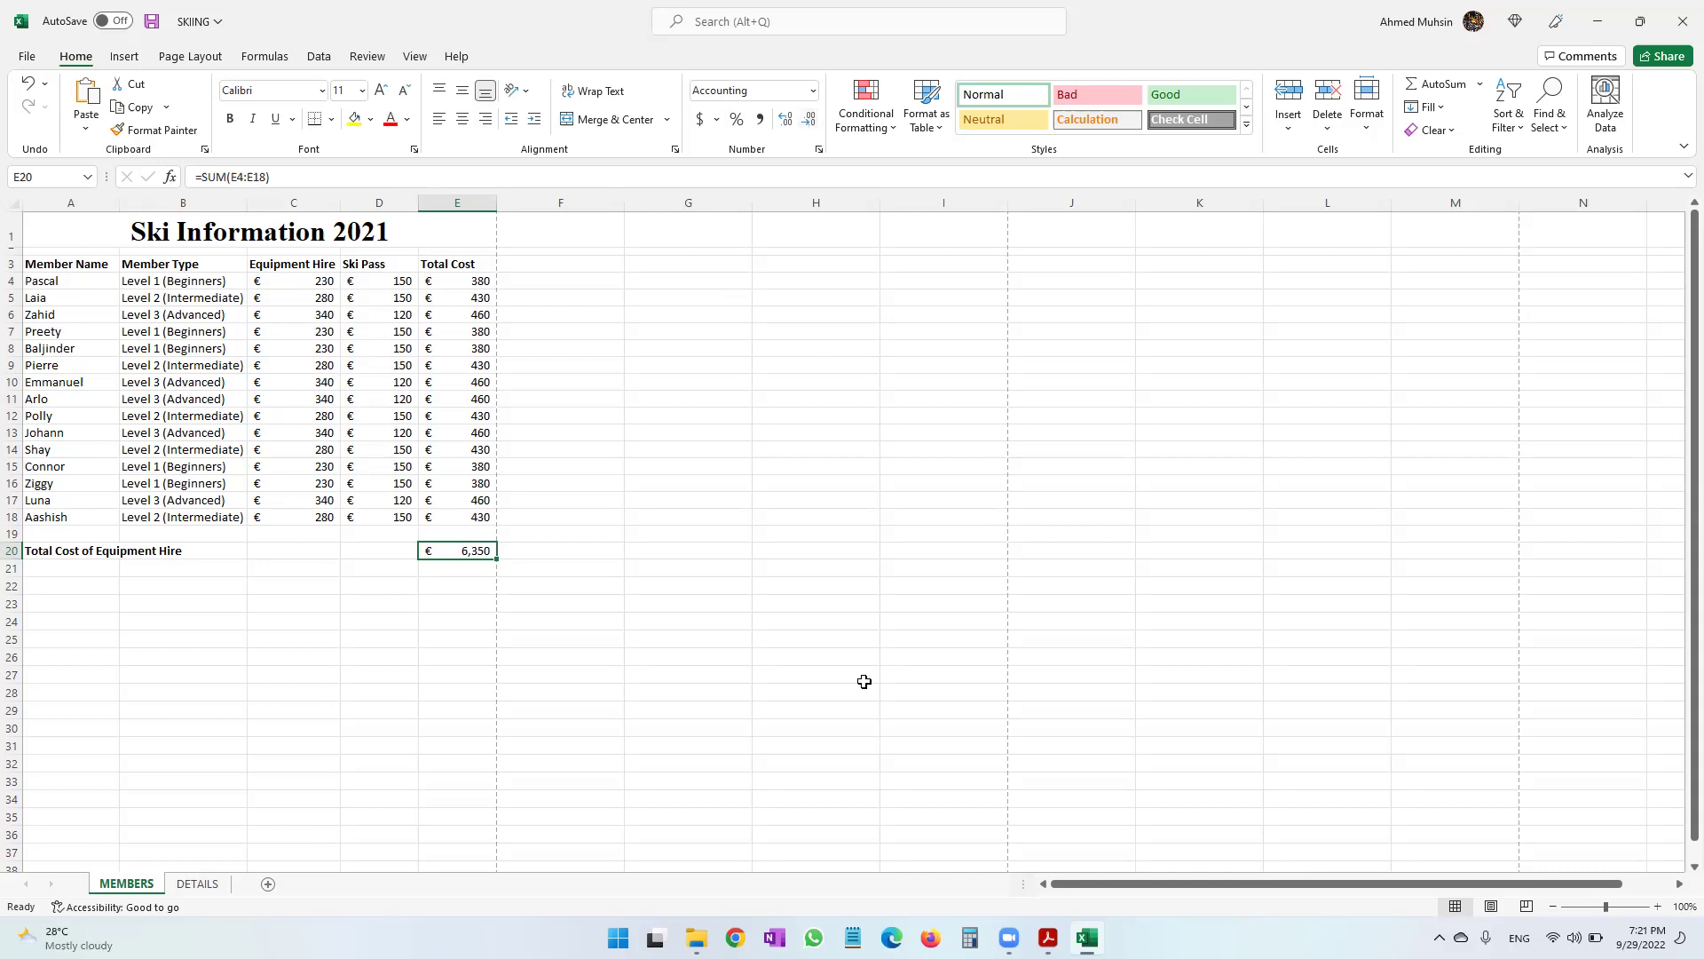
click(1048, 938)
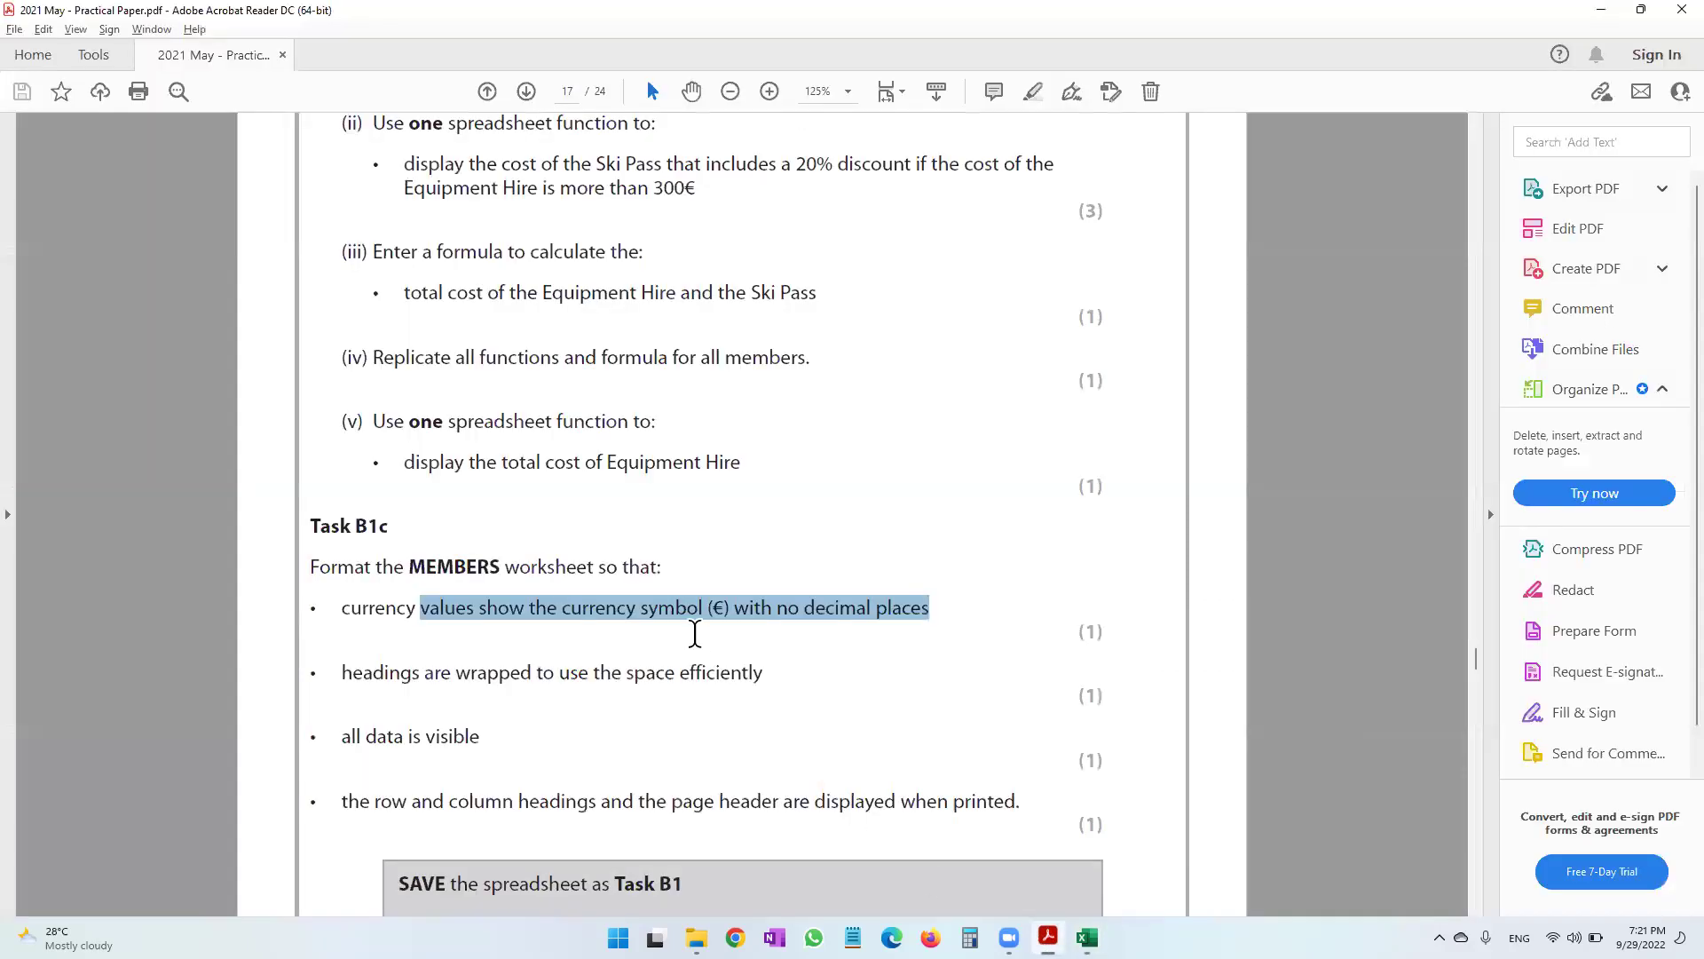
Highlight the heading-wrapping requirement in the PDF, then select the Equipment Hire heading in C3
scroll(695, 633, down, 3)
click(404, 473)
drag(404, 472, 776, 475)
click(1601, 10)
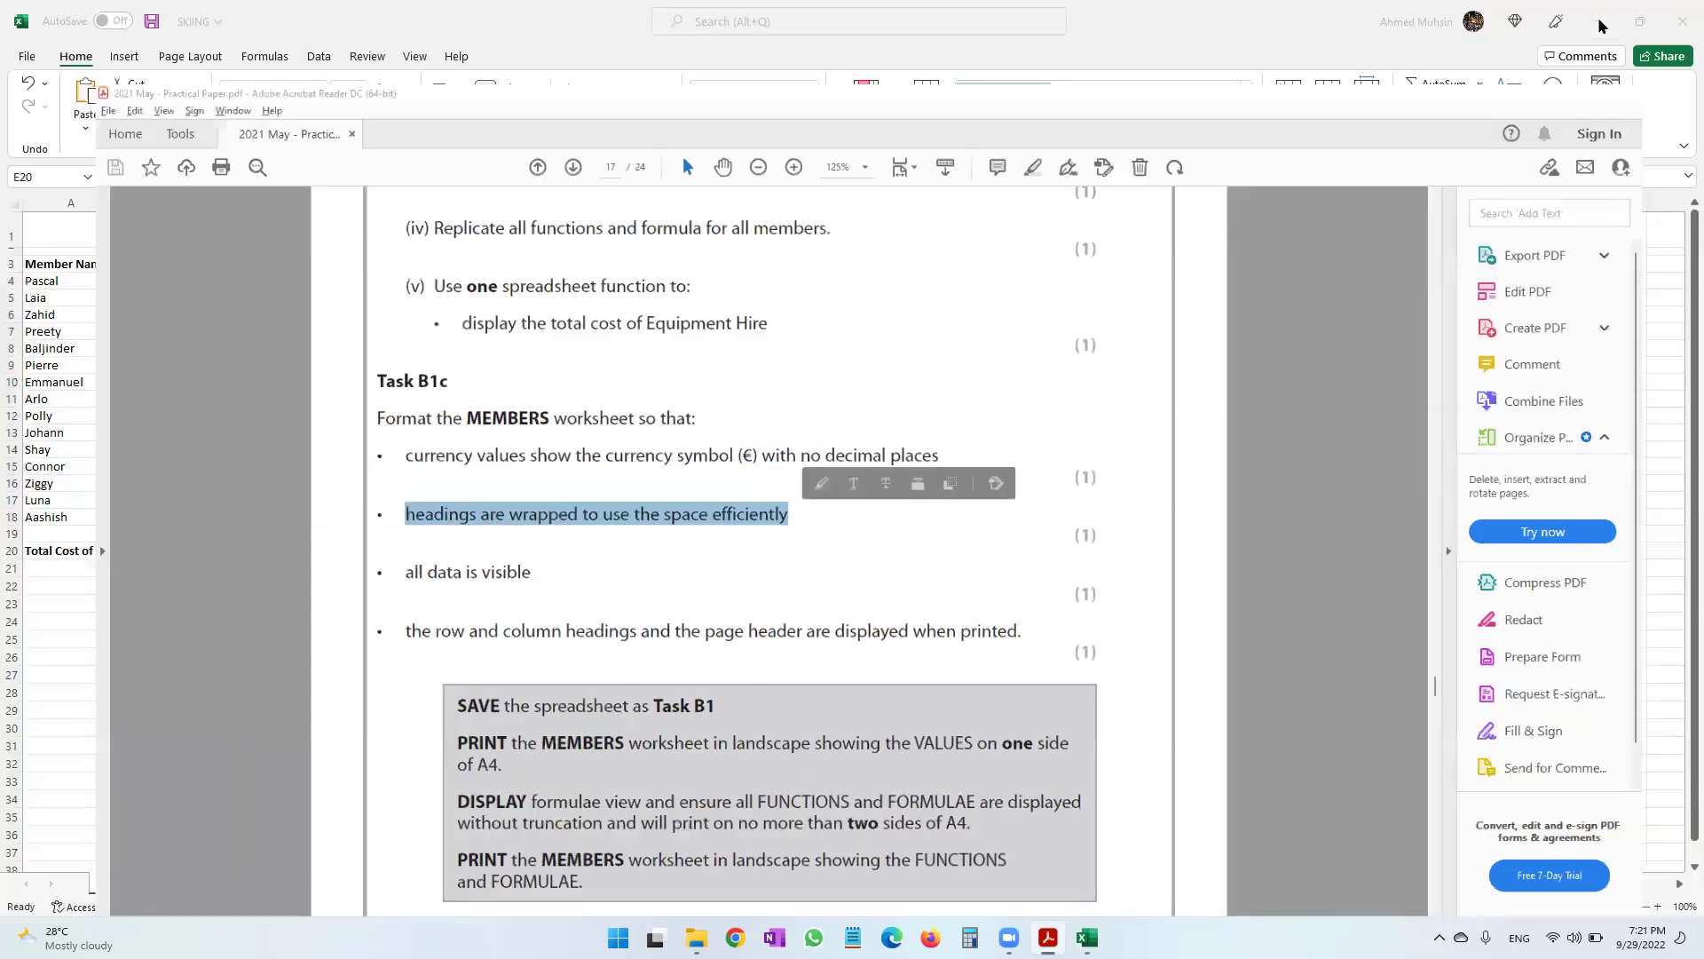
click(263, 348)
click(304, 259)
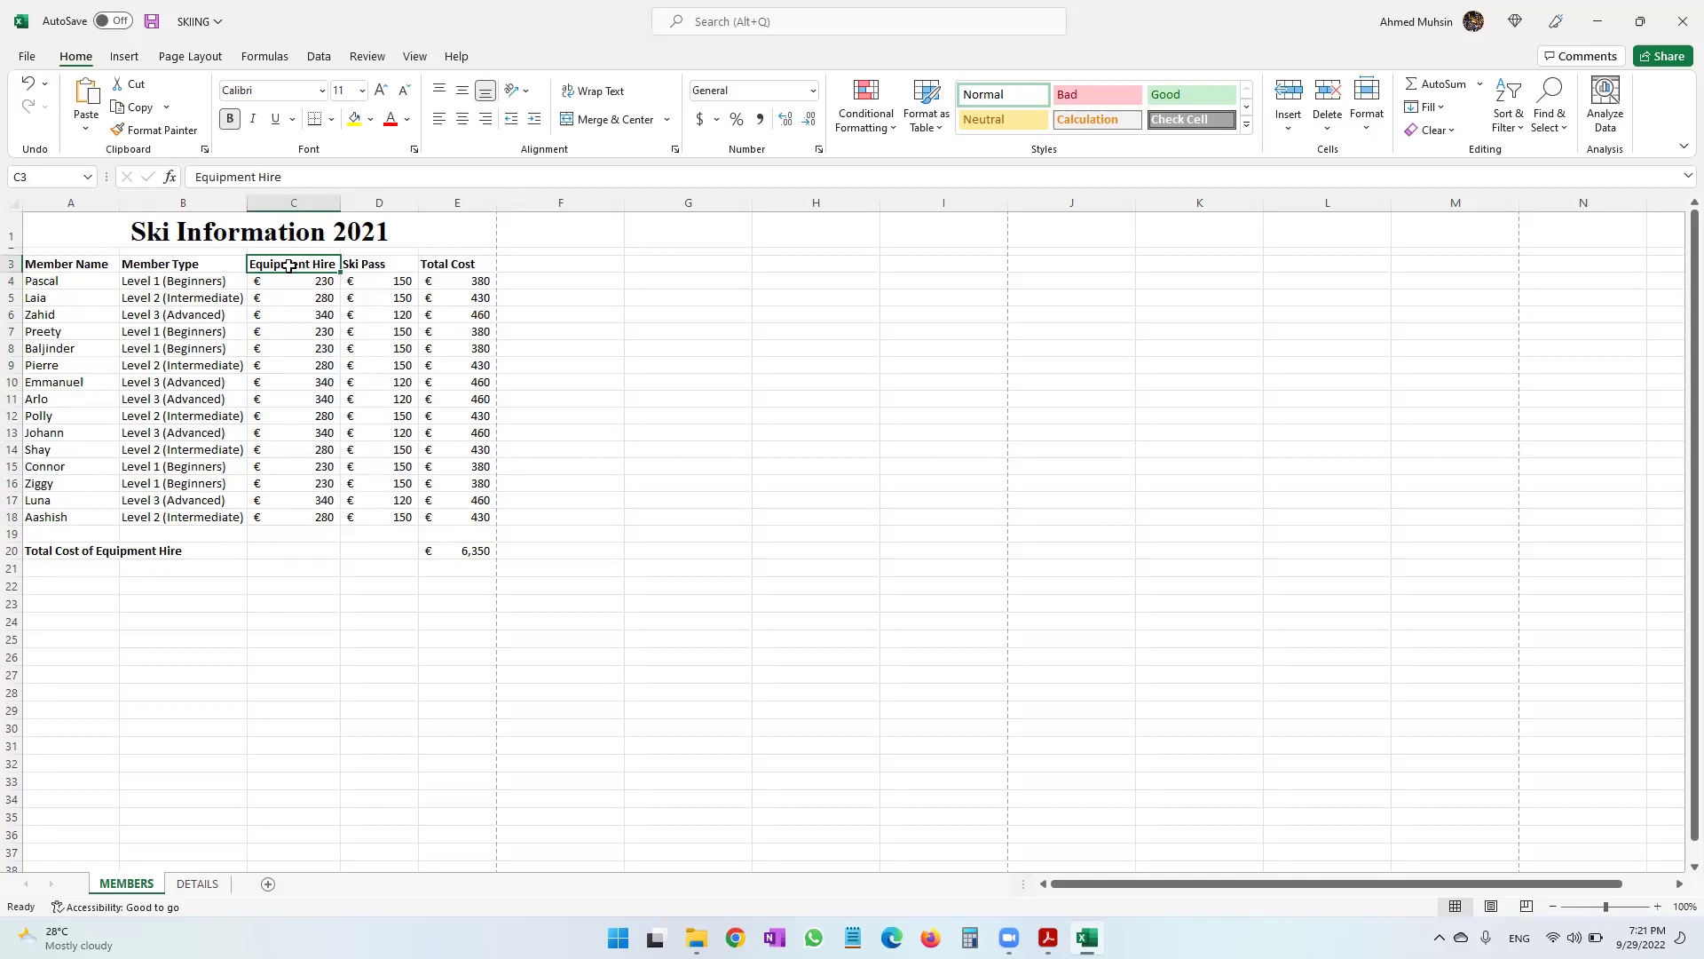
Wrap the Equipment Hire heading in C3, narrow column C to about 83 pixels, and heighten row 3
click(95, 266)
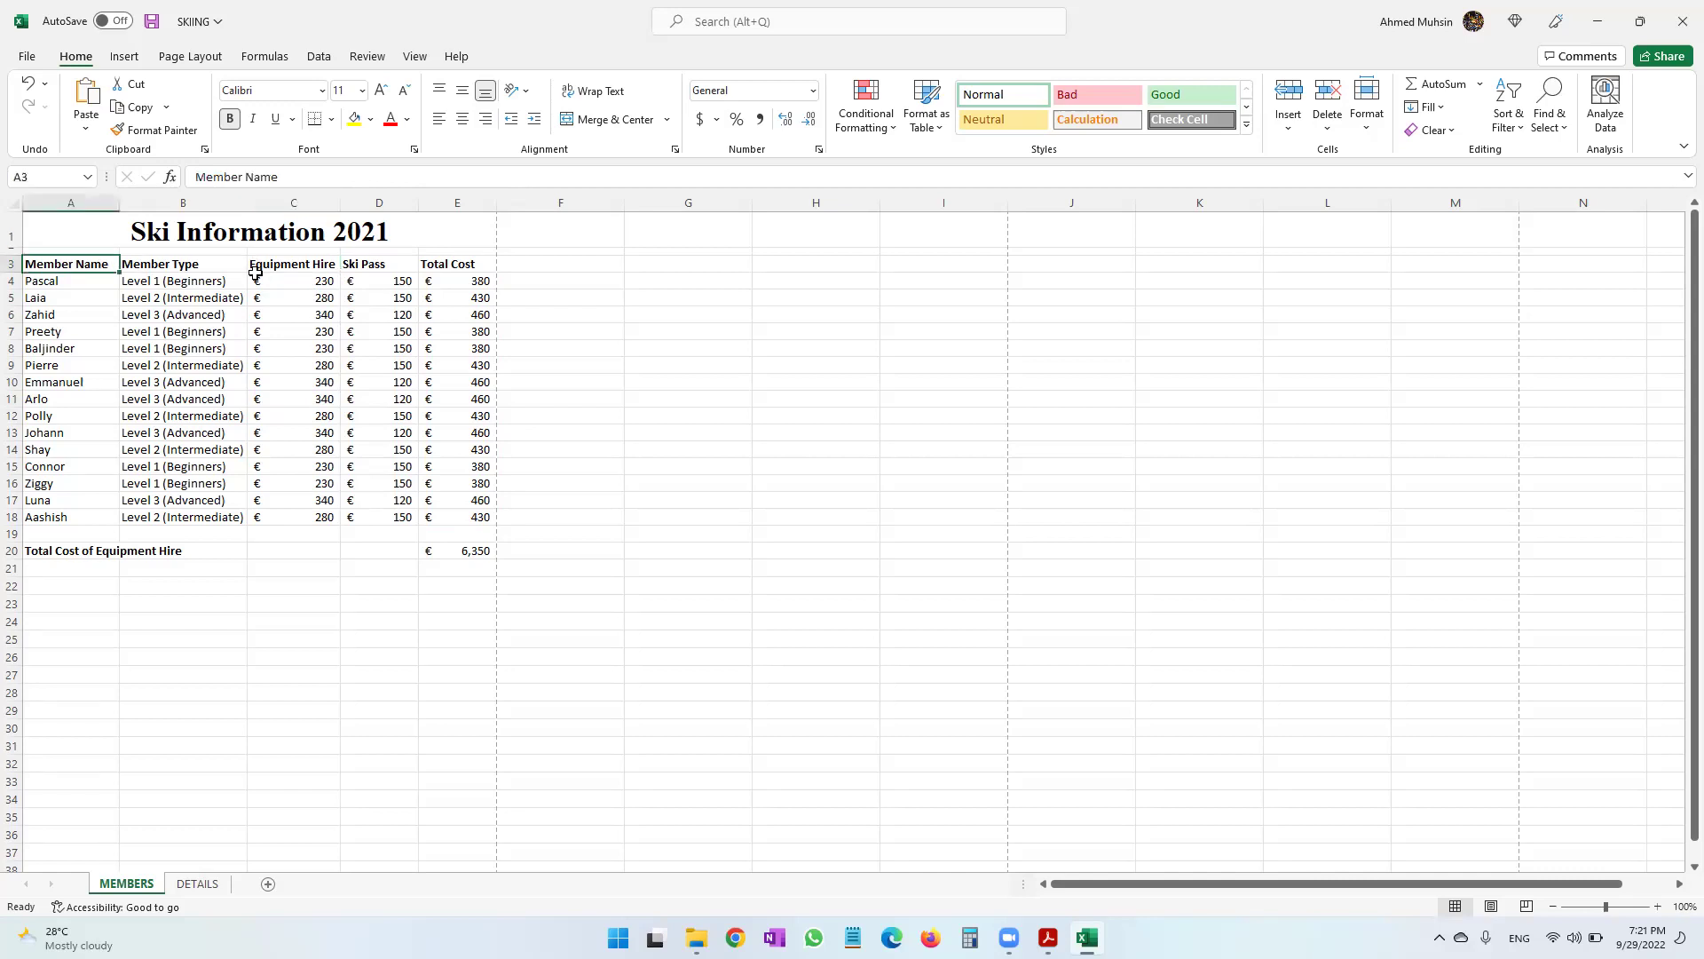
click(307, 266)
click(605, 91)
drag(343, 206, 323, 206)
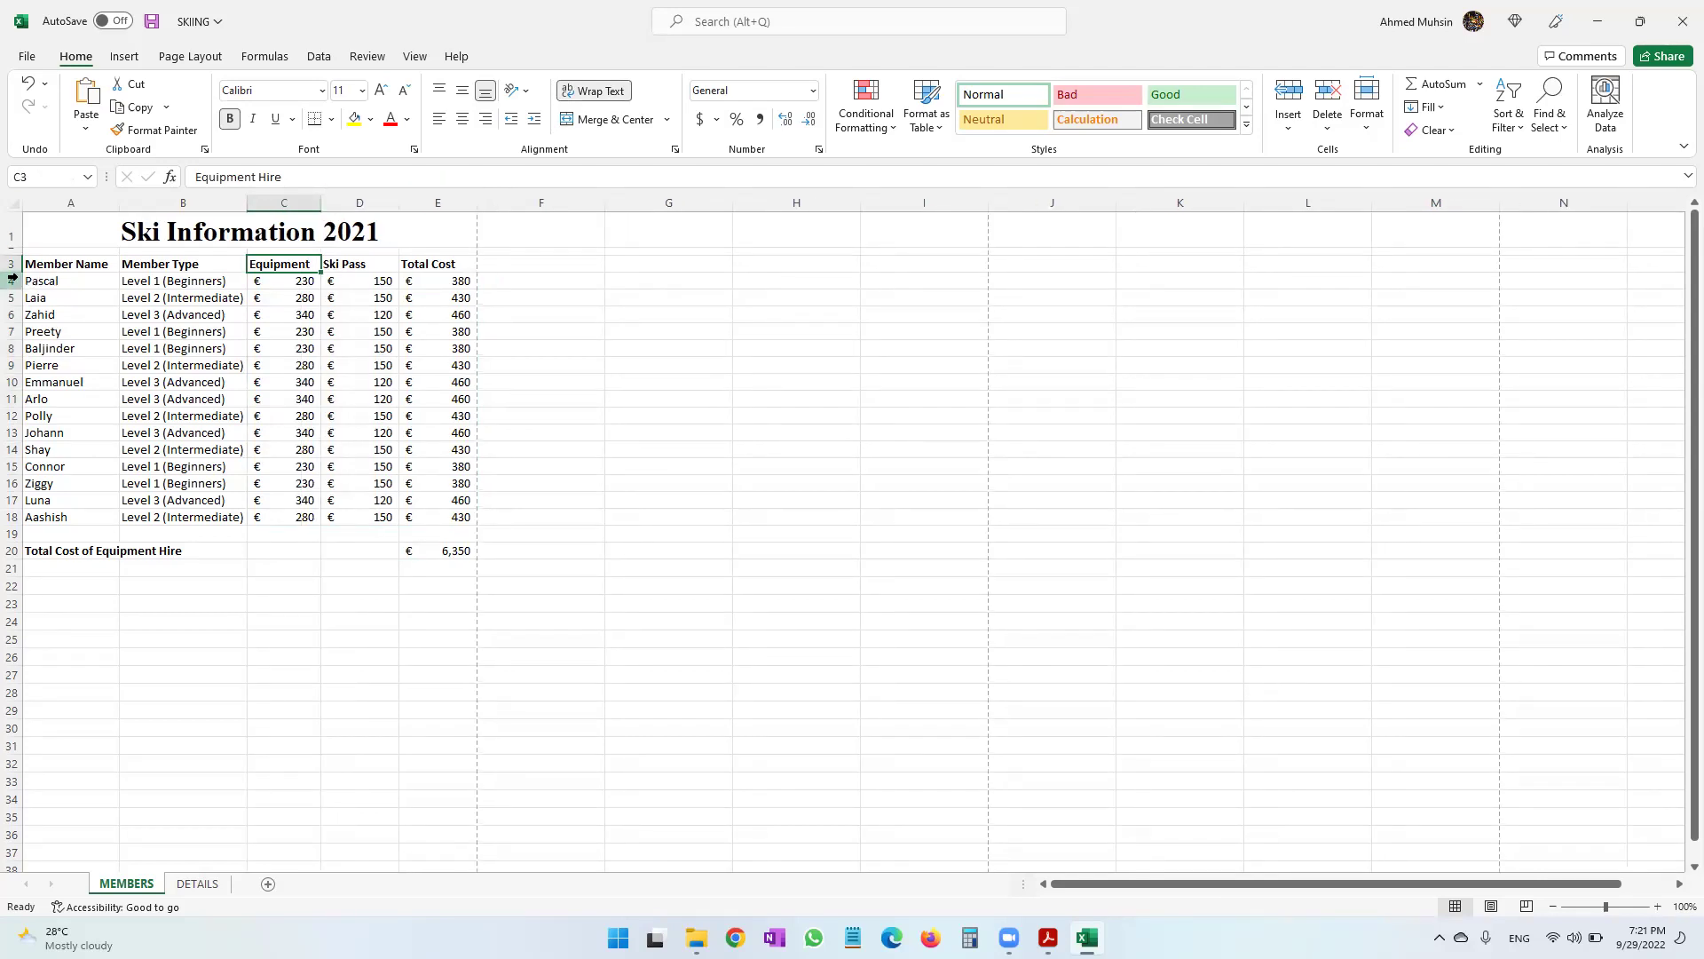
drag(16, 281, 10, 293)
Narrow column D, under the Ski Pass heading, to about 67 pixels
click(456, 370)
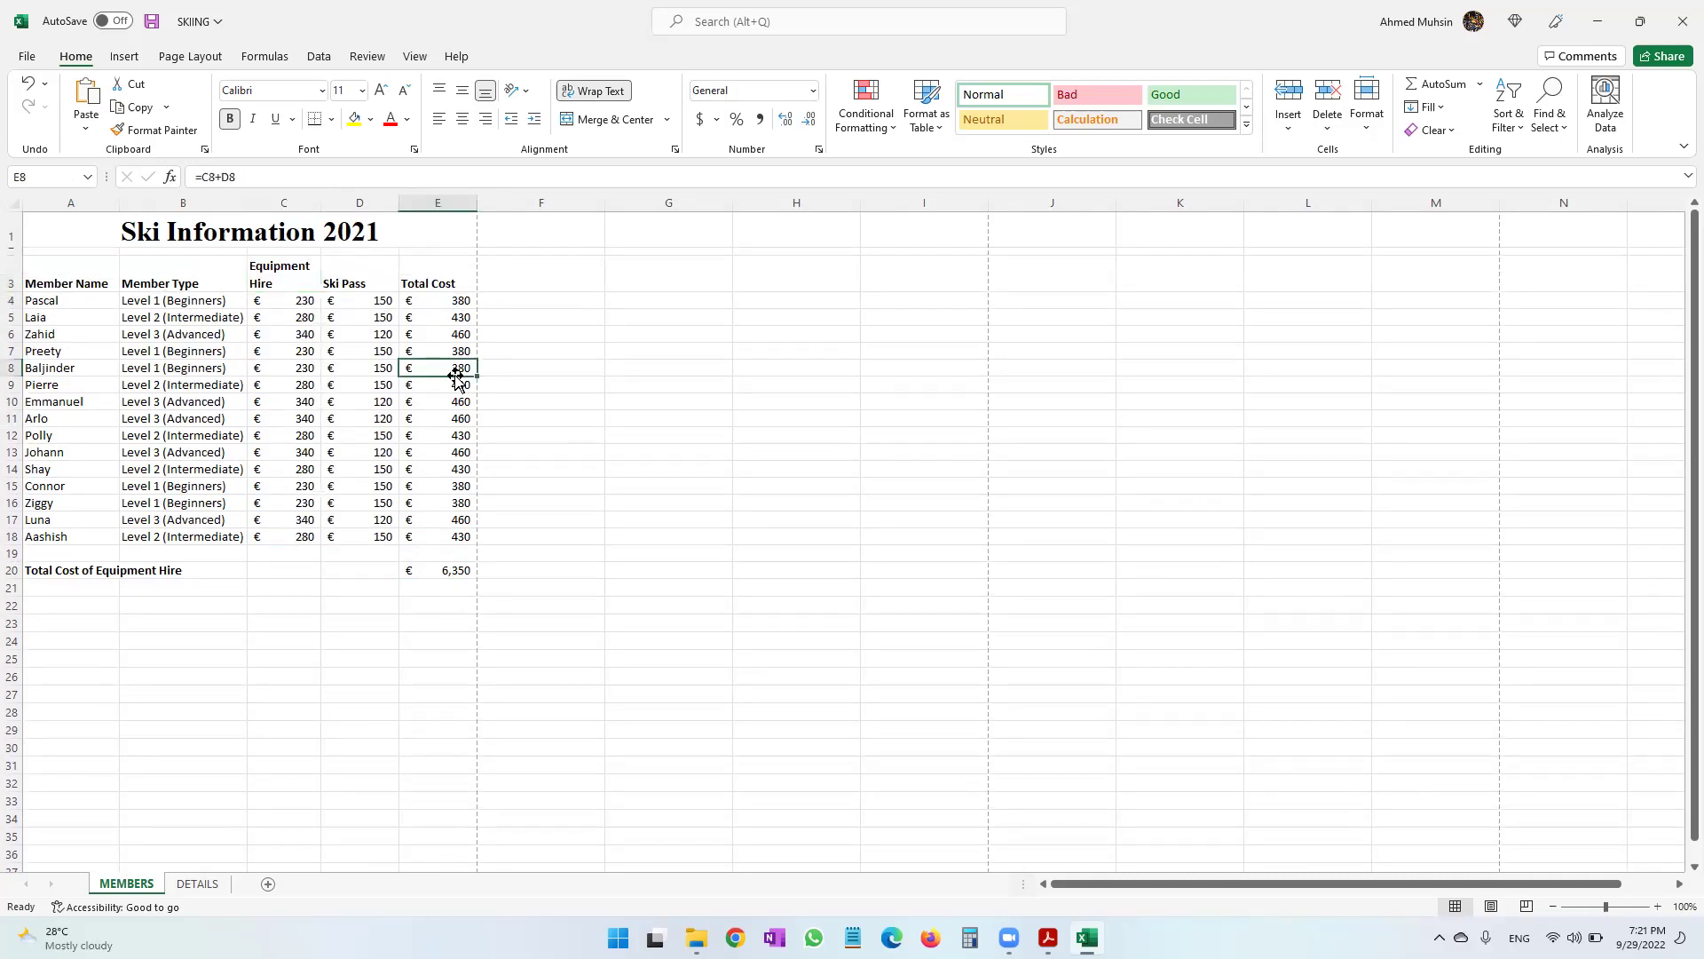
click(367, 264)
drag(398, 203, 375, 206)
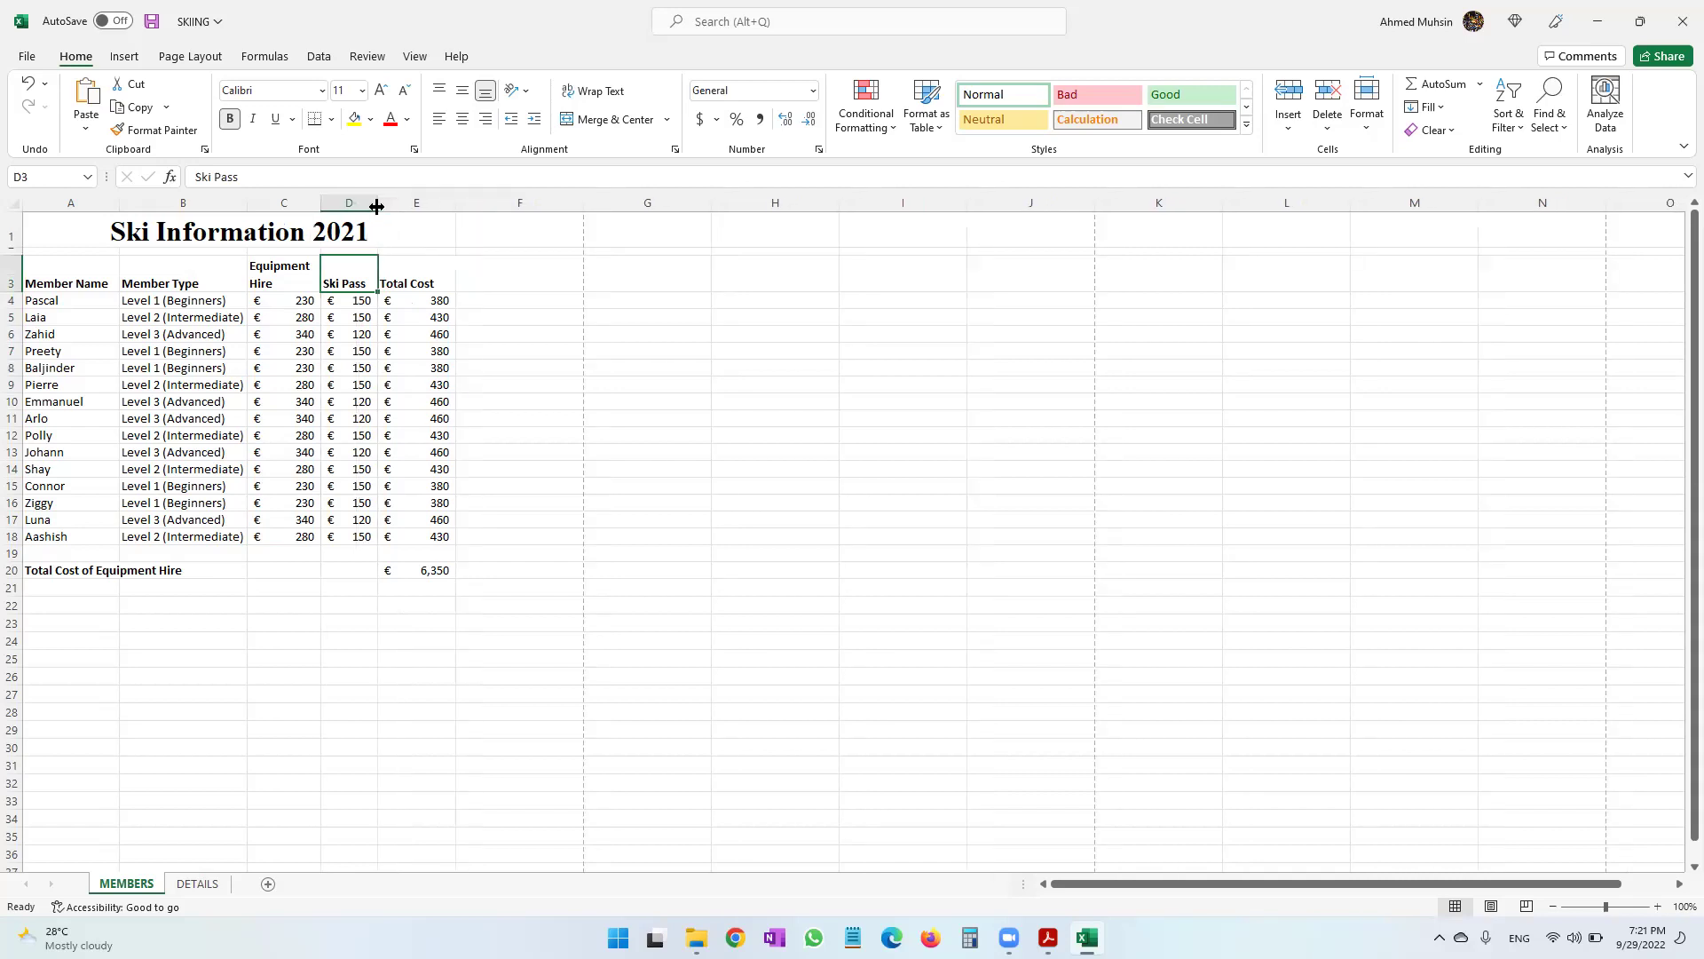
click(516, 330)
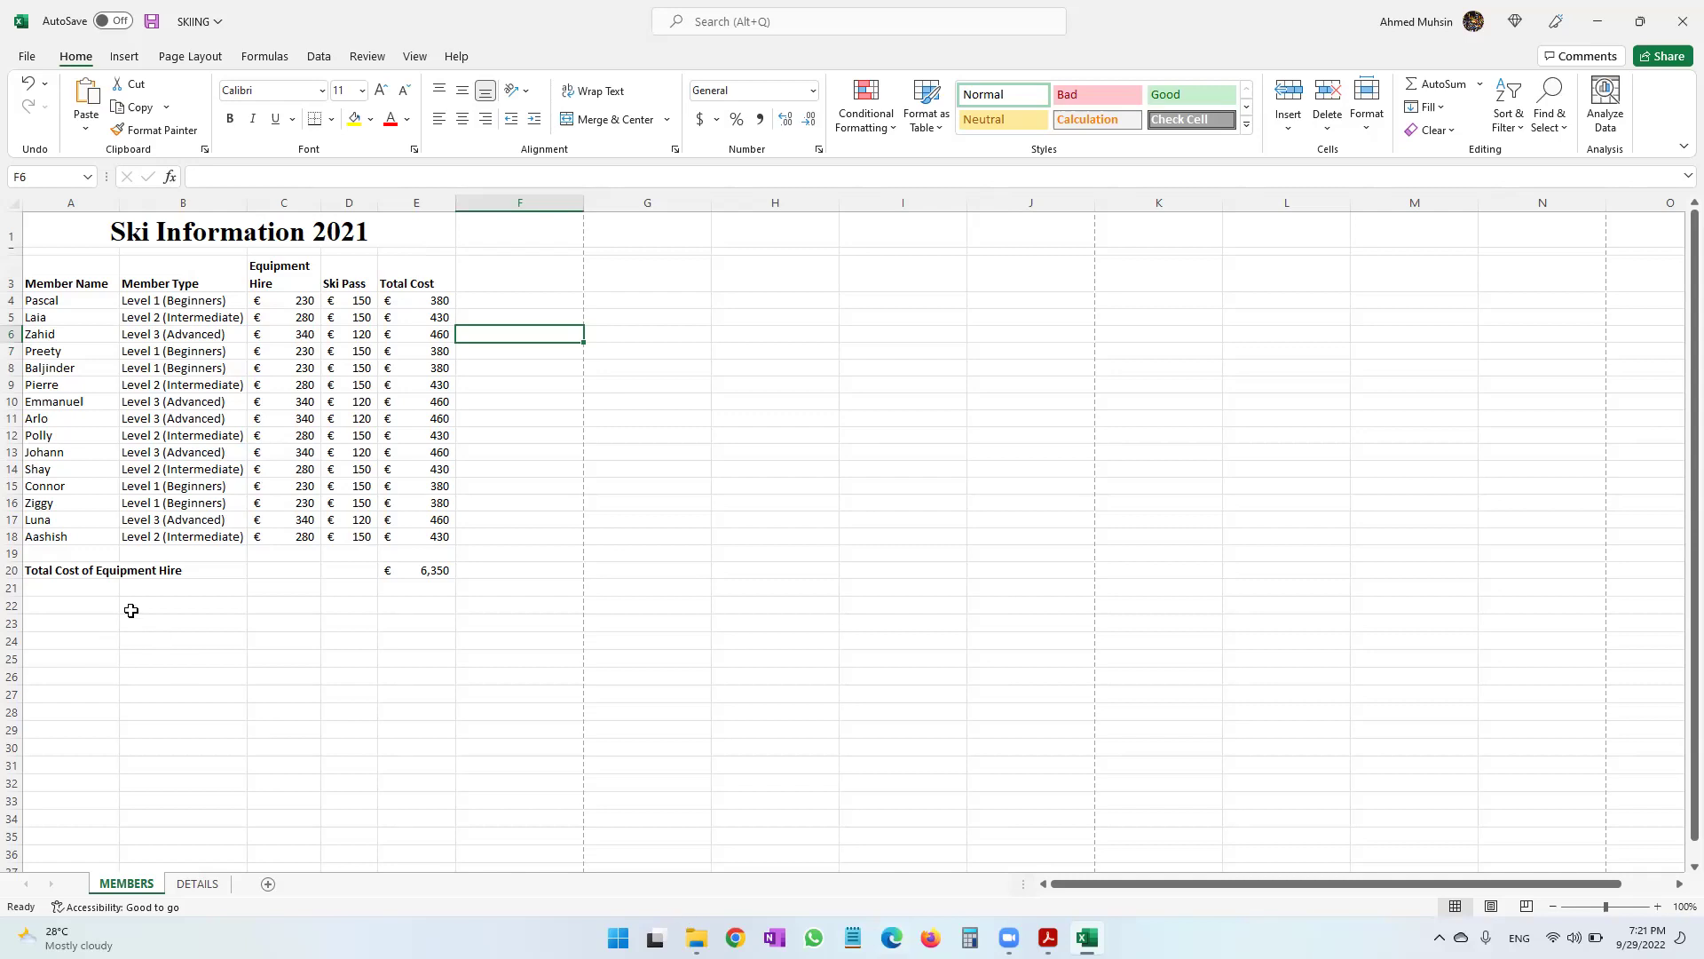
Wrap the Total Cost of Equipment Hire label in A20 and make row 20 taller
click(96, 575)
click(587, 93)
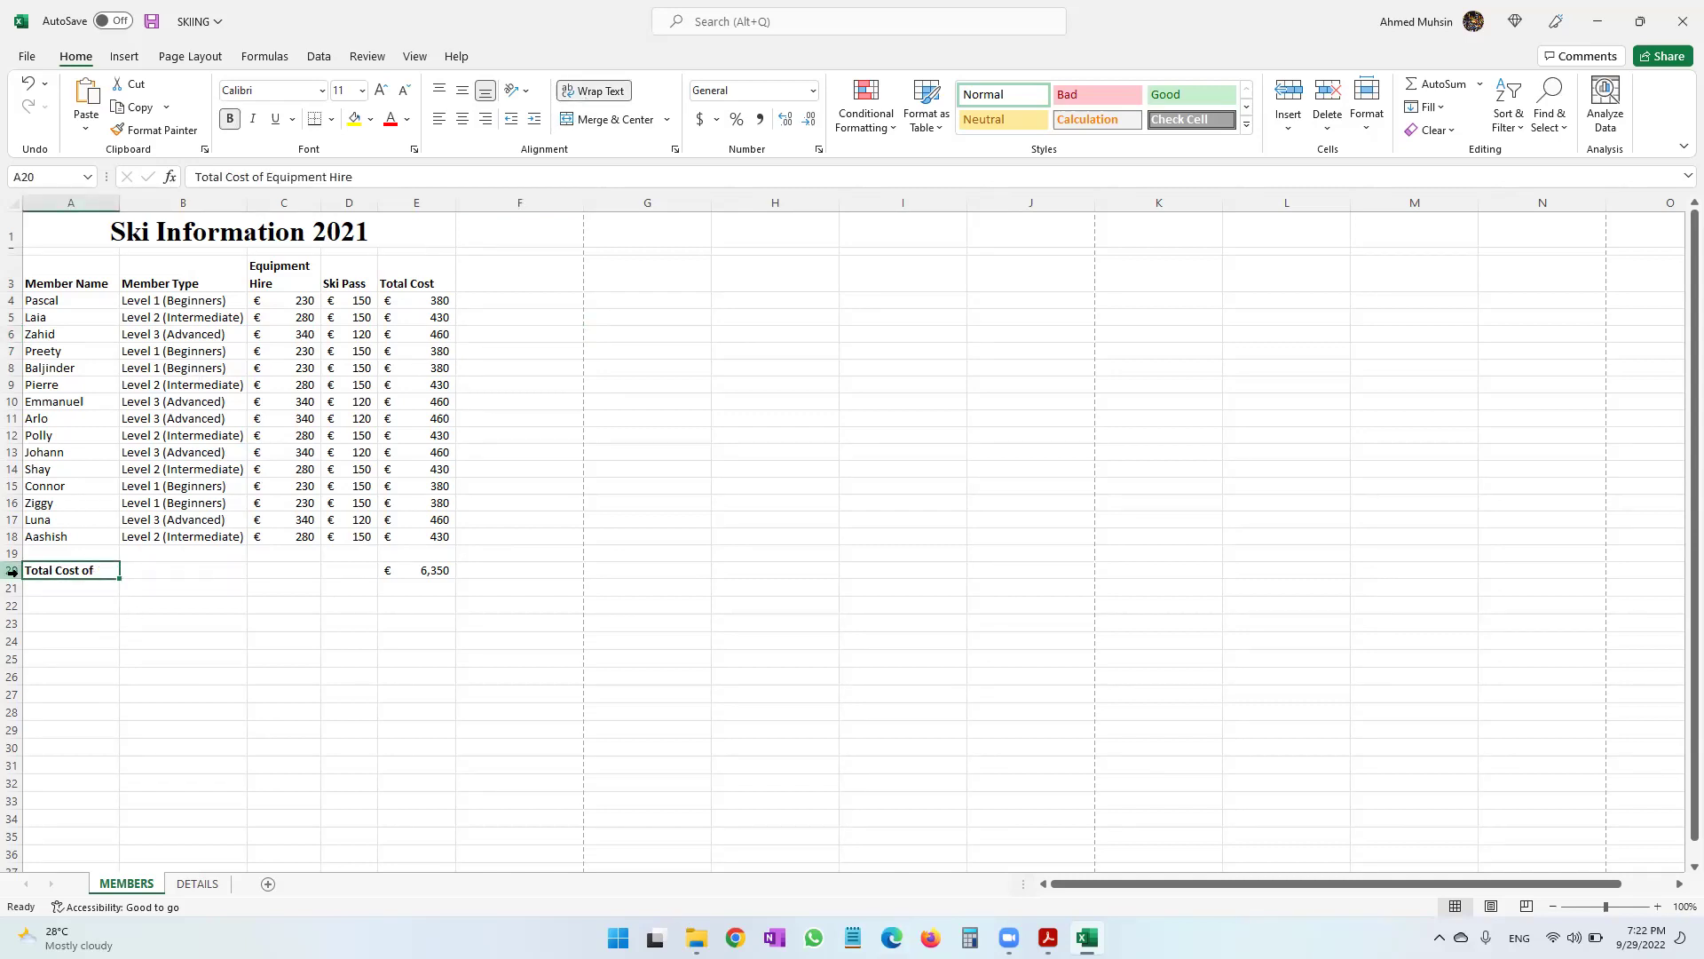
drag(13, 578, 14, 605)
click(704, 587)
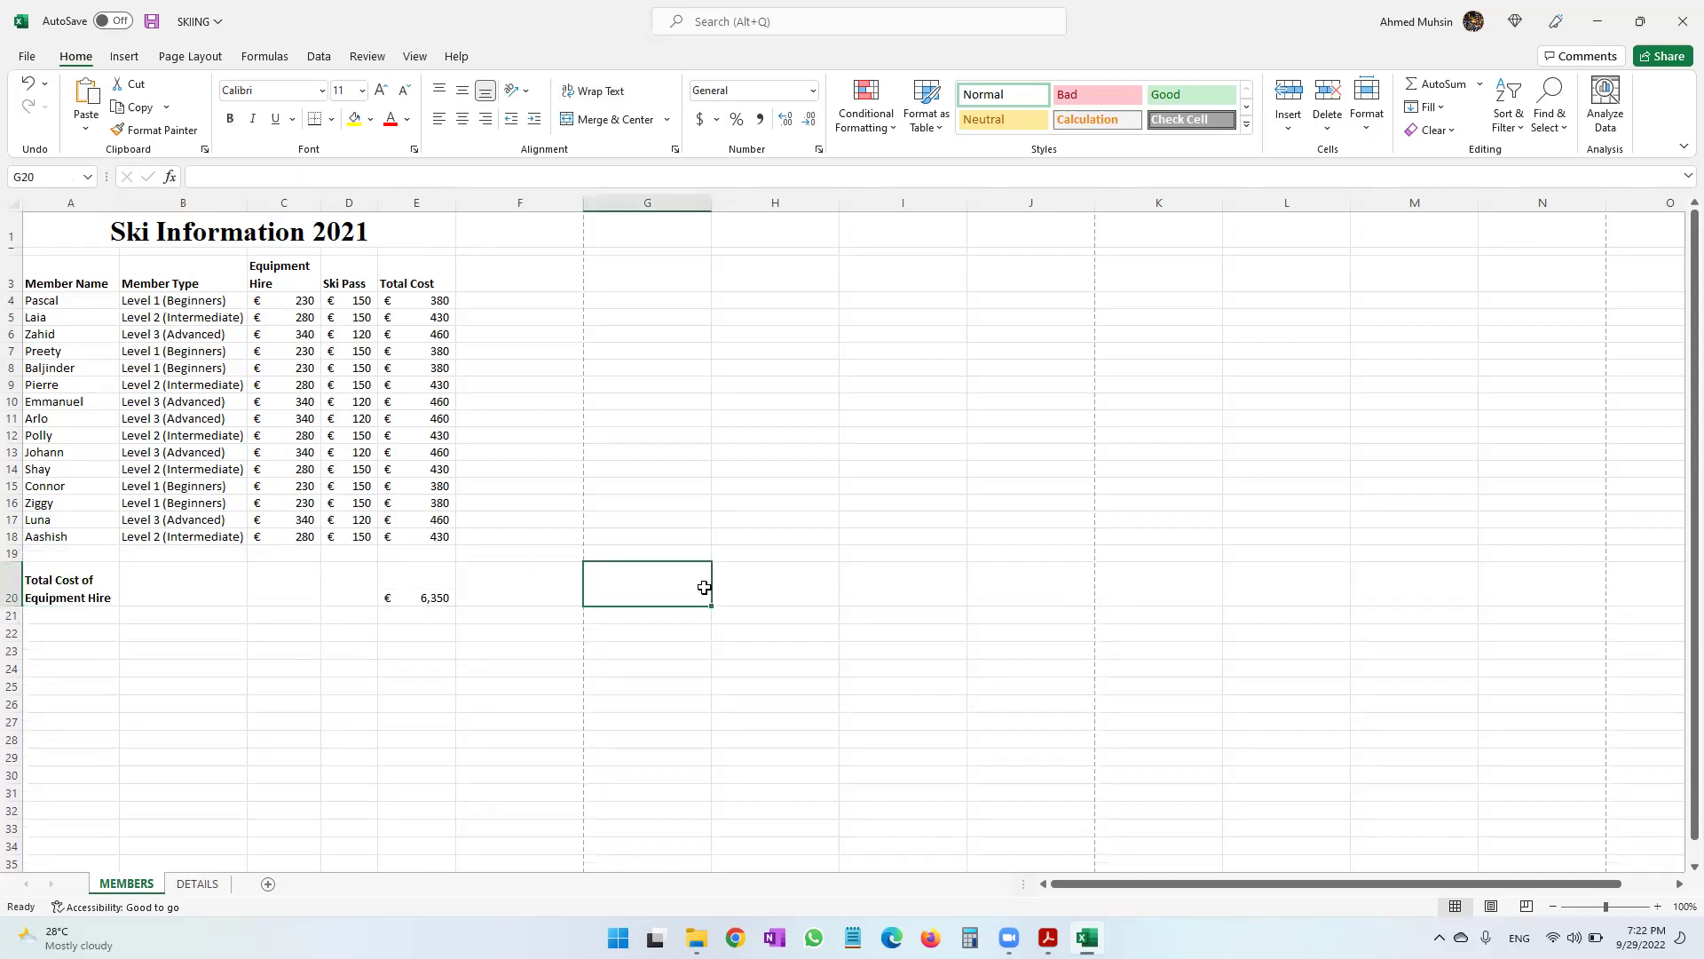
click(1048, 937)
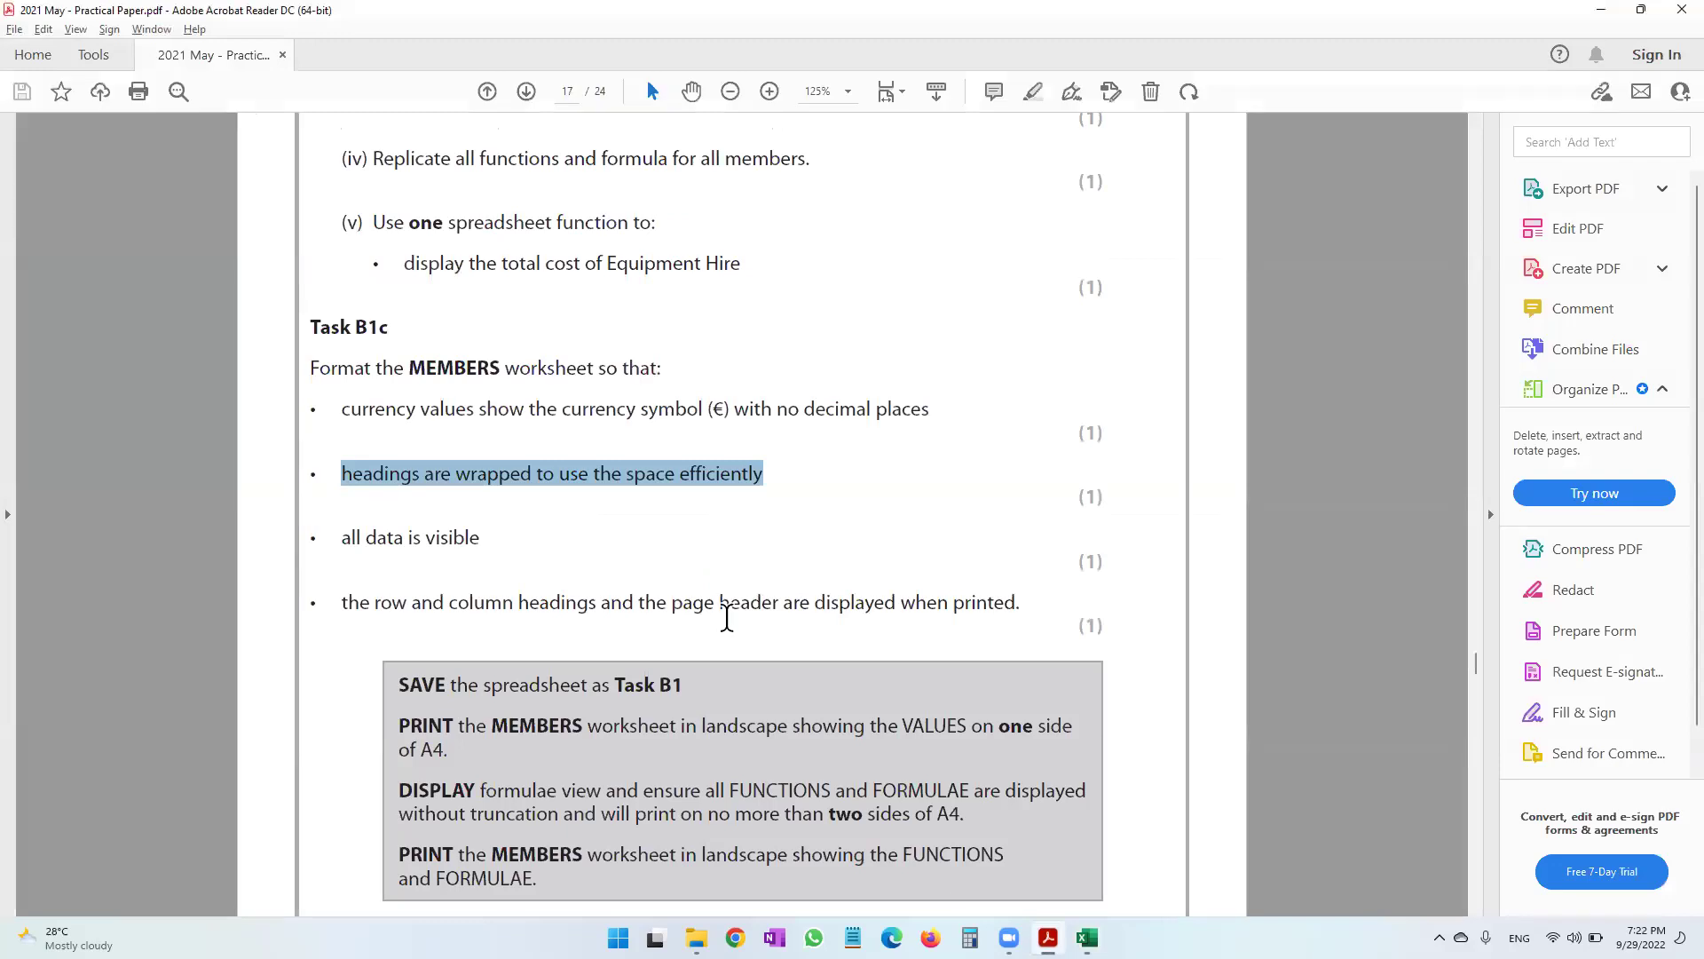
Mark the column-heading and page-header printing requirements of Task B1c in the PDF
drag(404, 438, 487, 439)
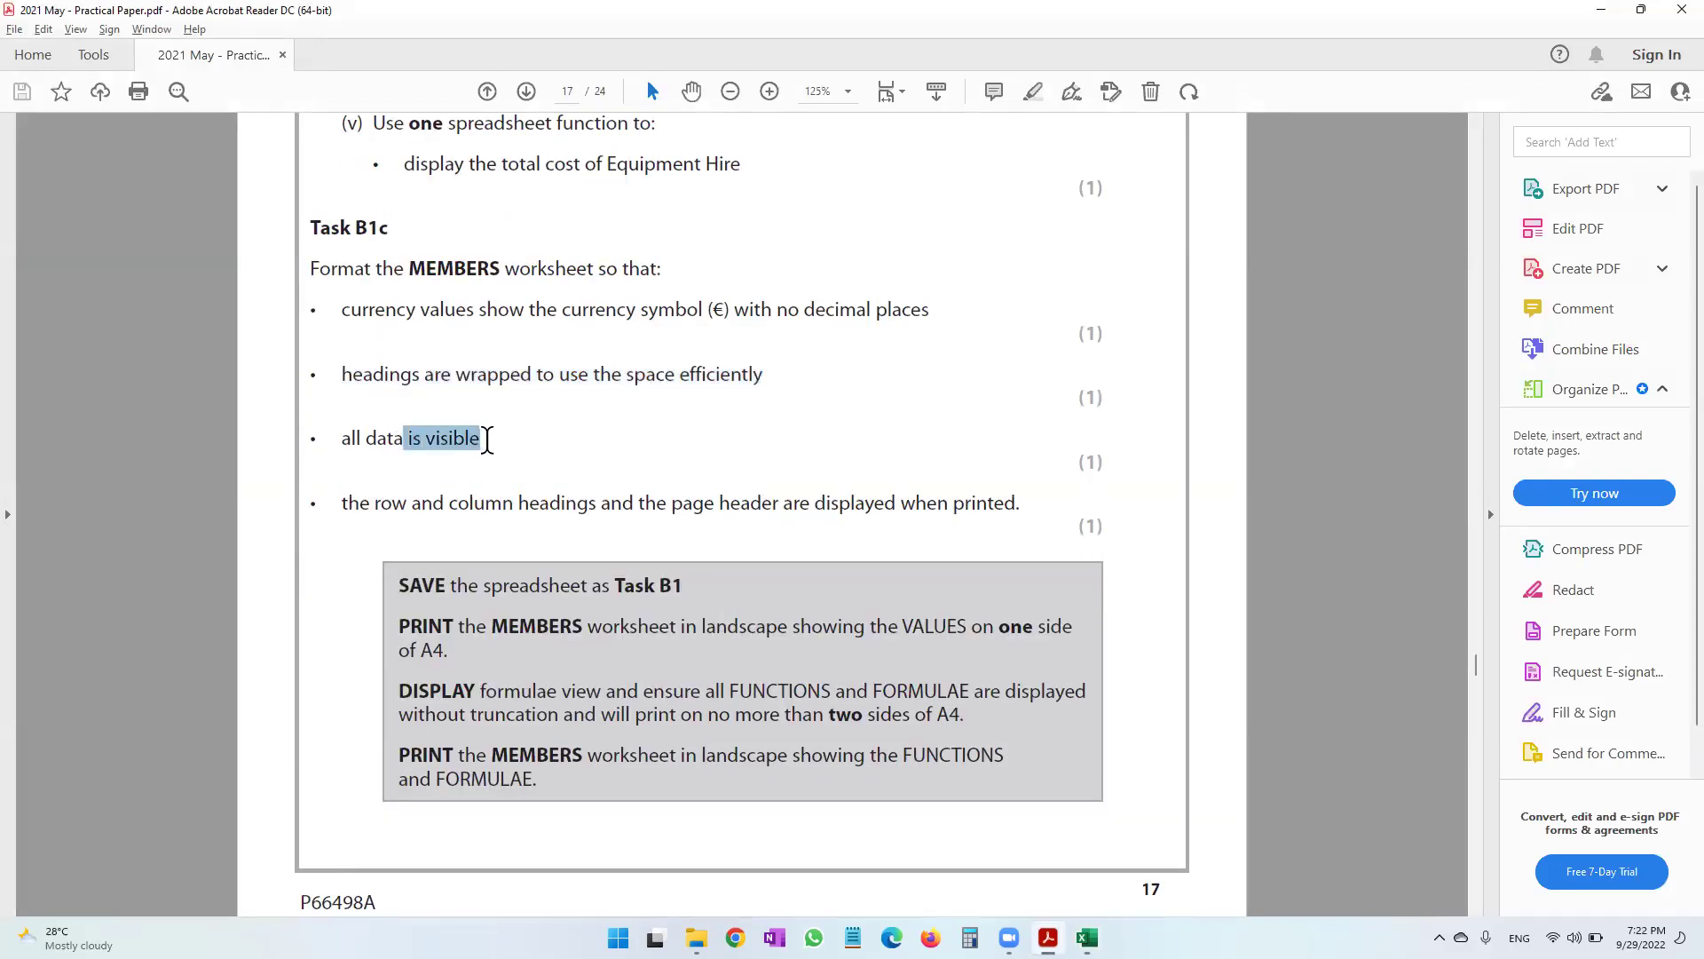
click(1087, 938)
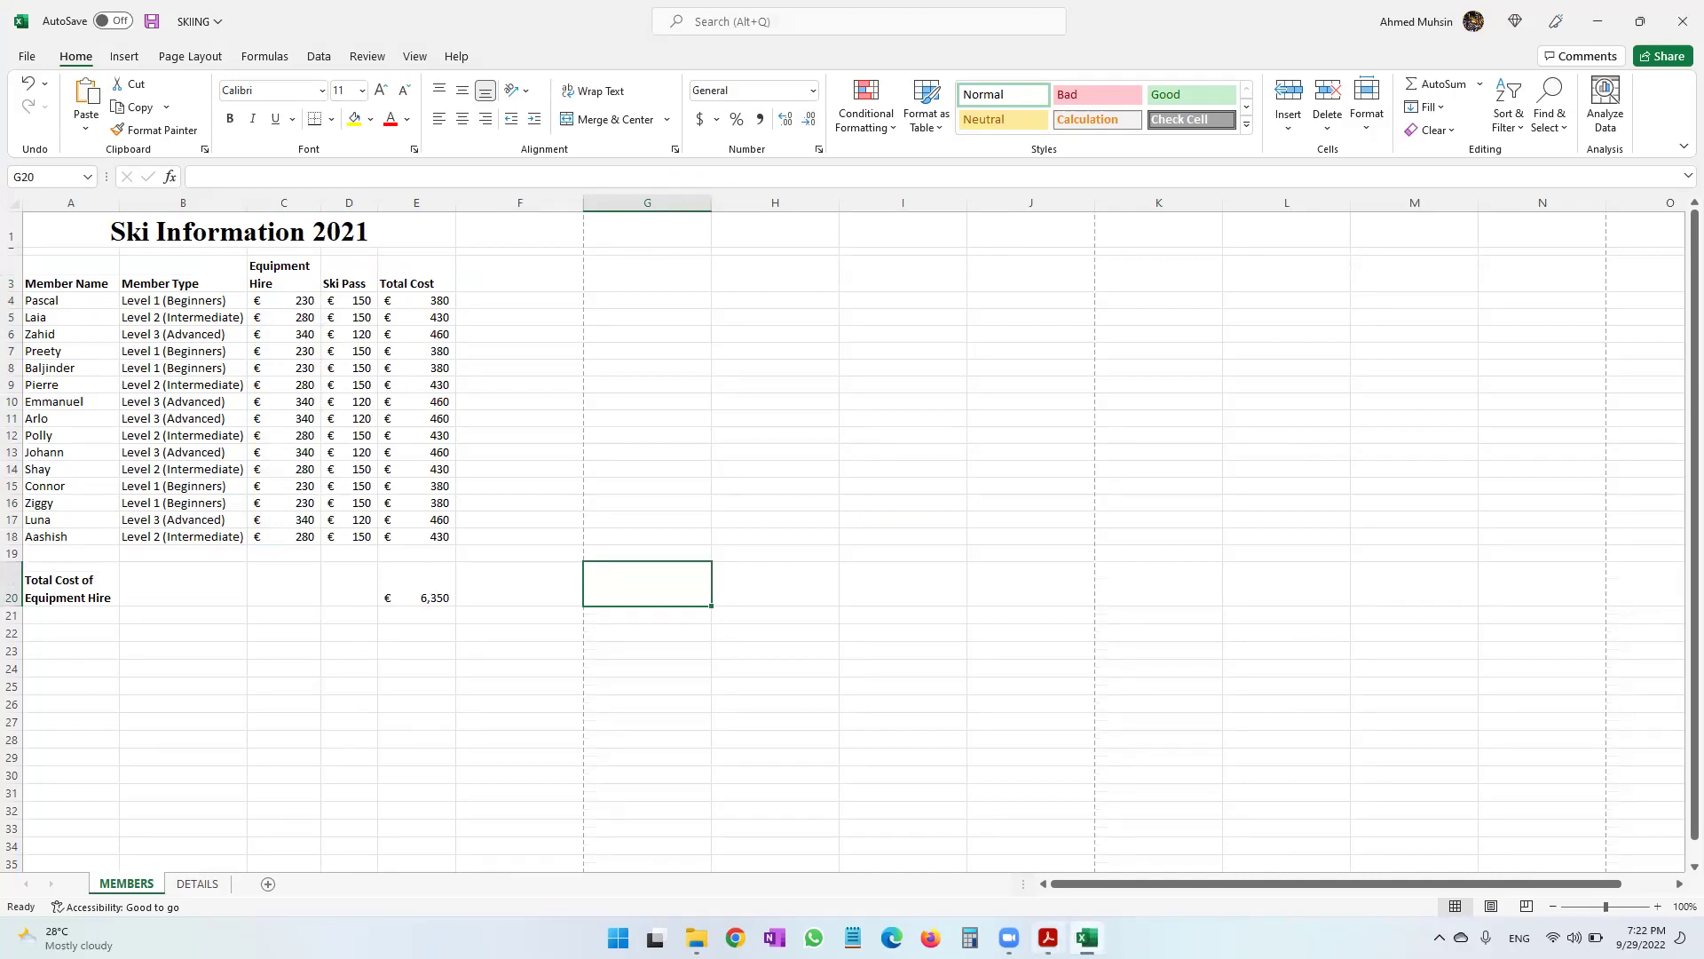
click(1047, 937)
drag(443, 504, 987, 510)
click(422, 499)
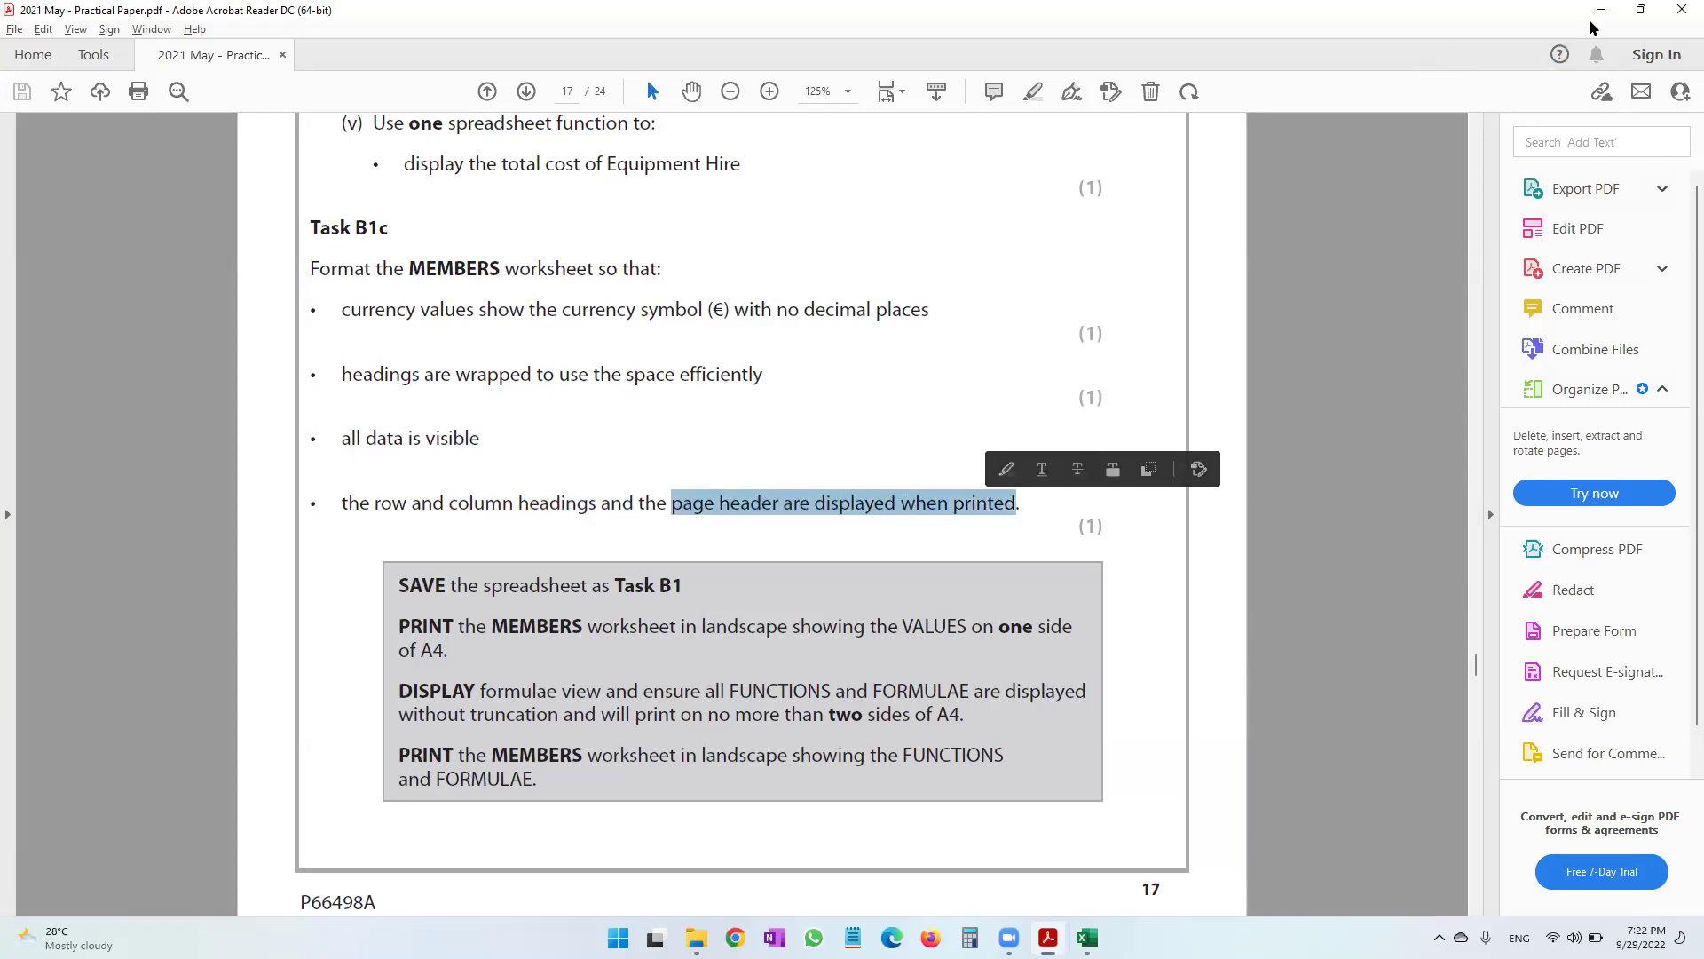
Select the whole table A1:E20, starting from the Ski Information 2021 title
click(1601, 10)
click(45, 237)
shift+click(445, 573)
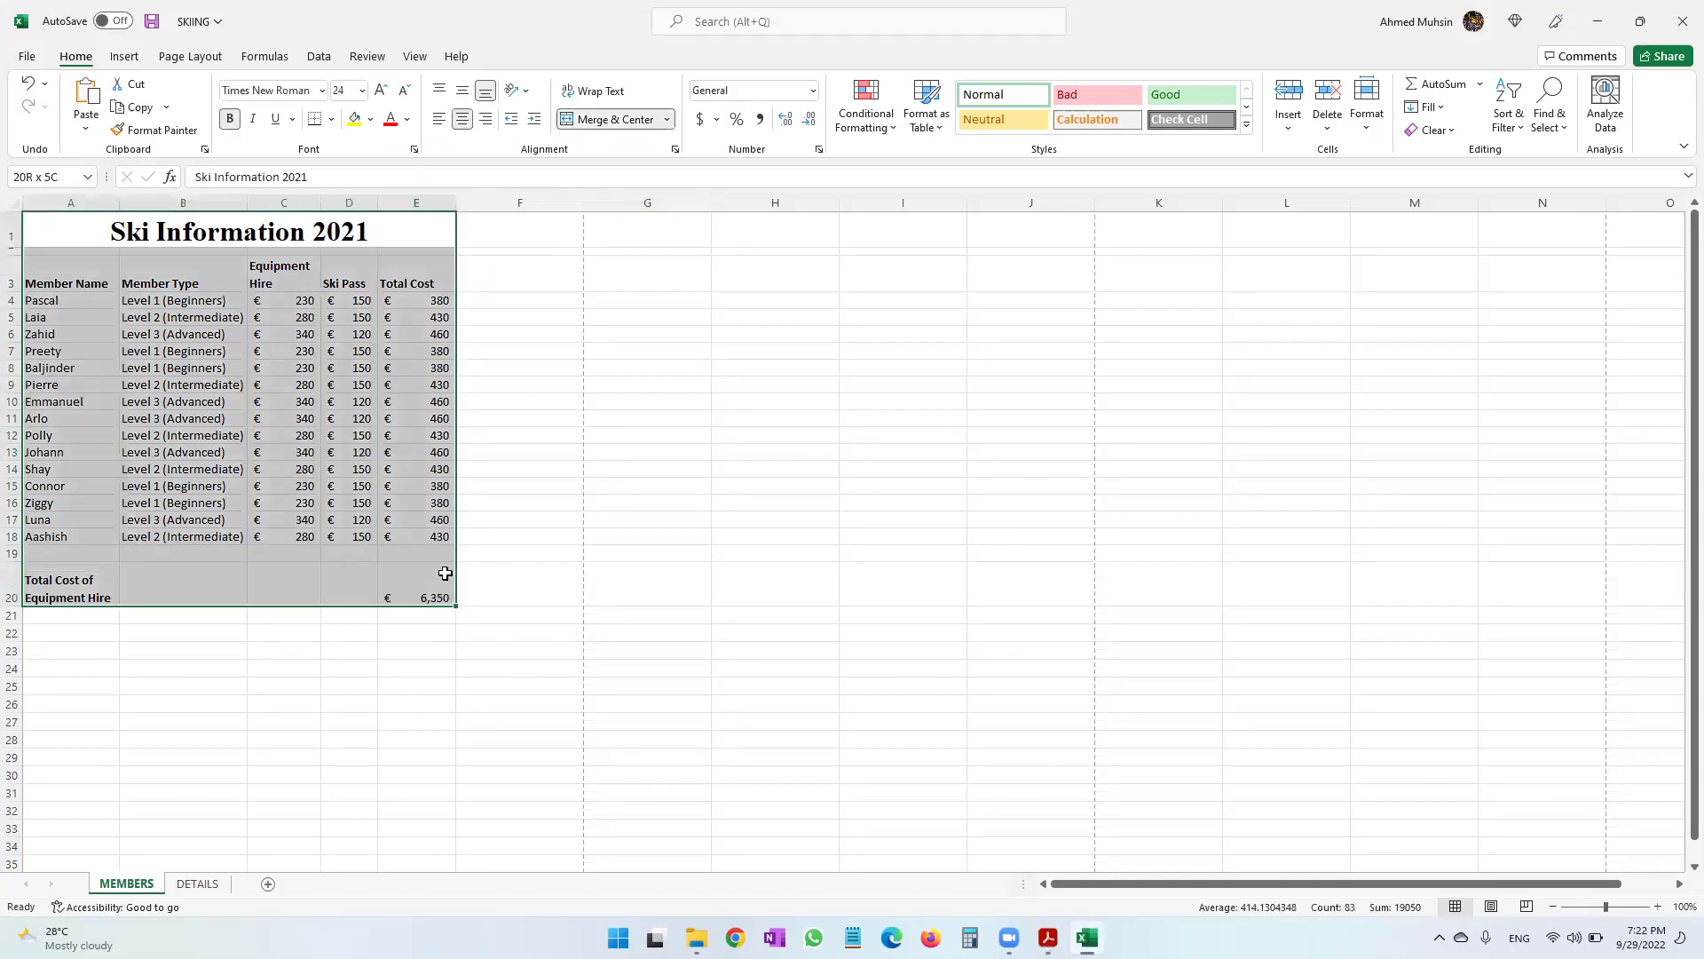
Turn on Headings > Print for the MEMBERS sheet, checking the result in print preview
key(ctrl+p)
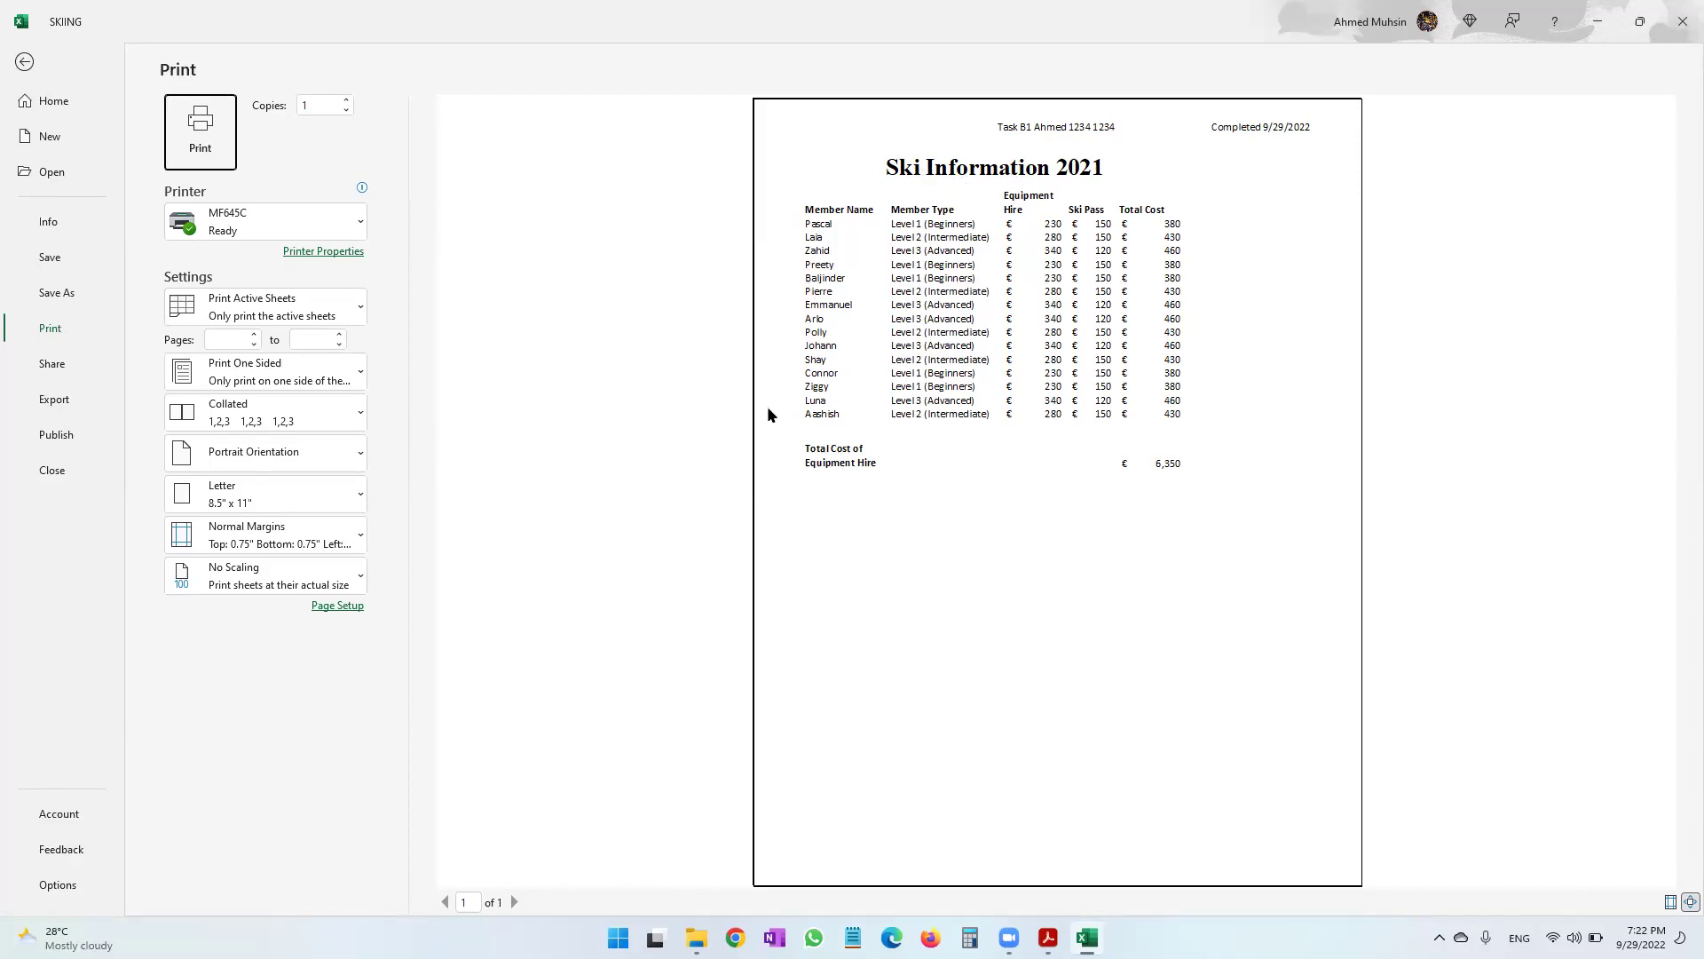
click(24, 61)
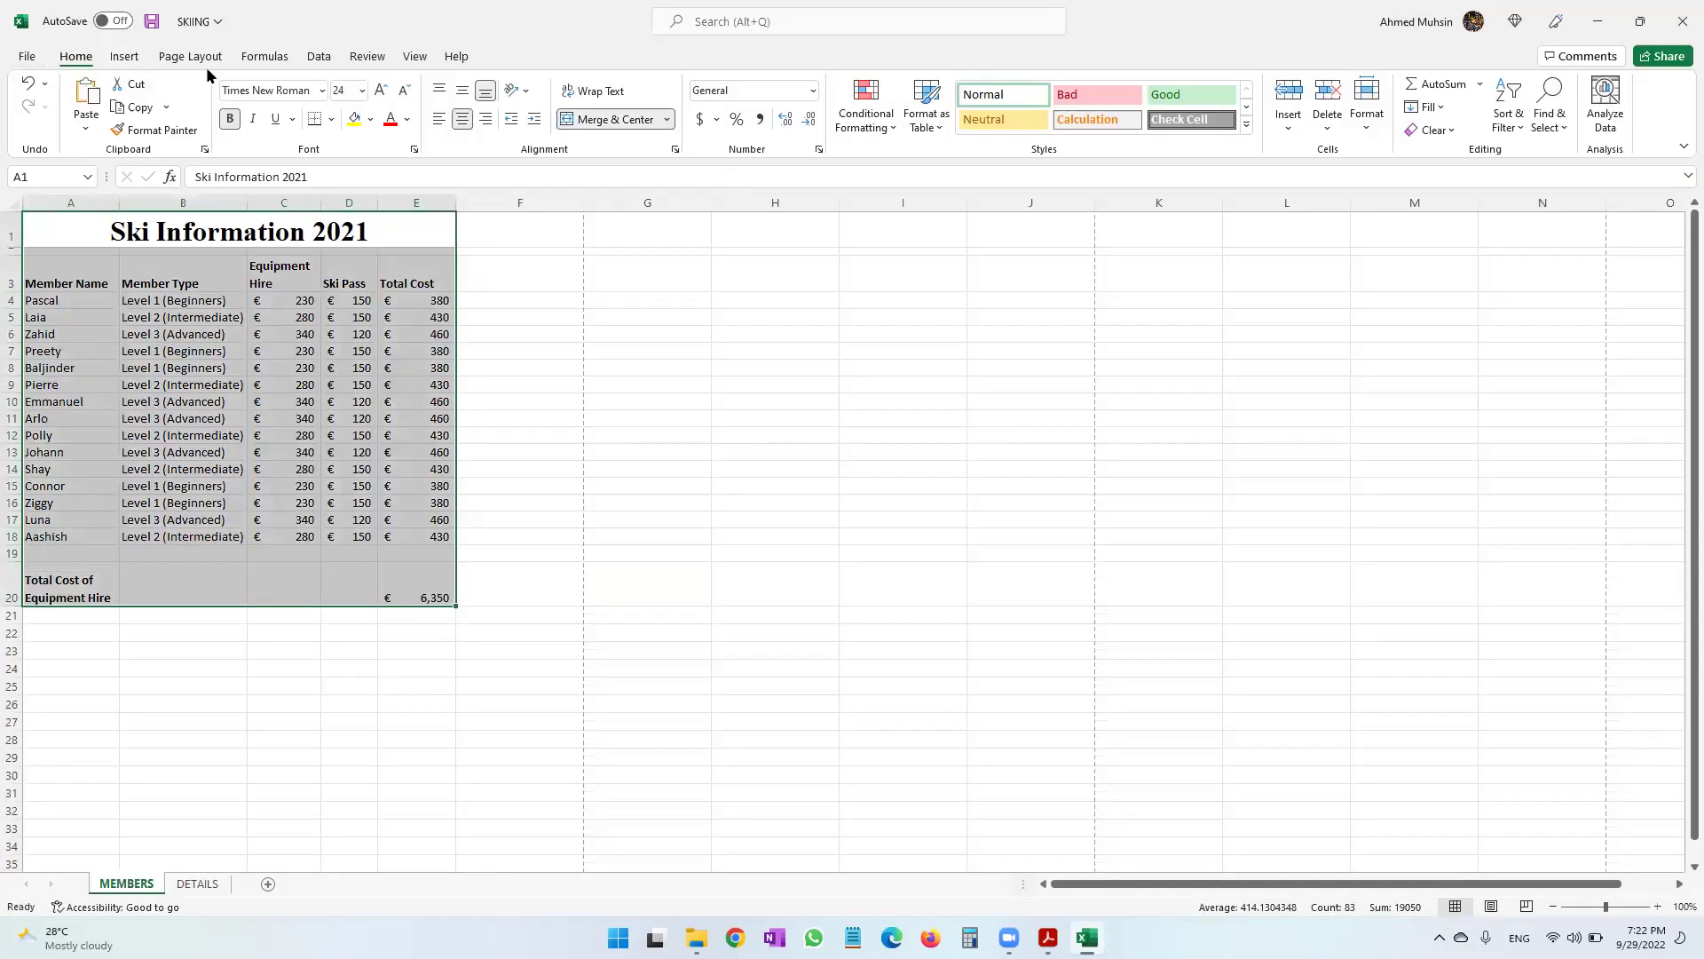
click(210, 60)
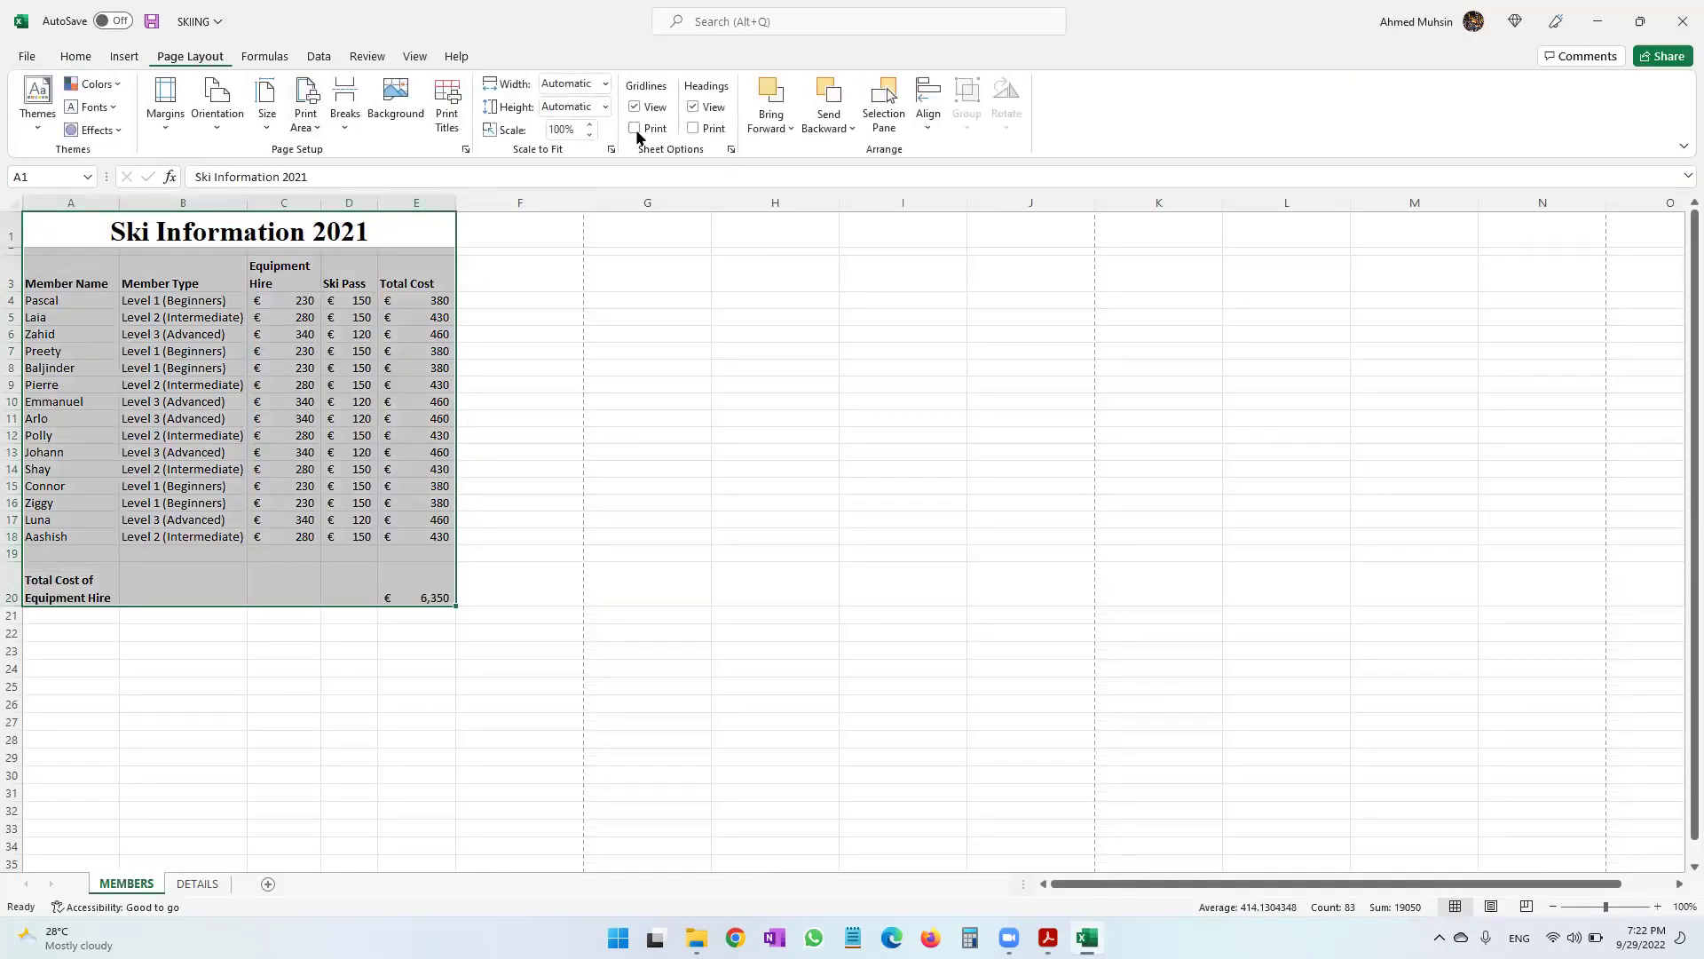
click(694, 130)
key(ctrl+p)
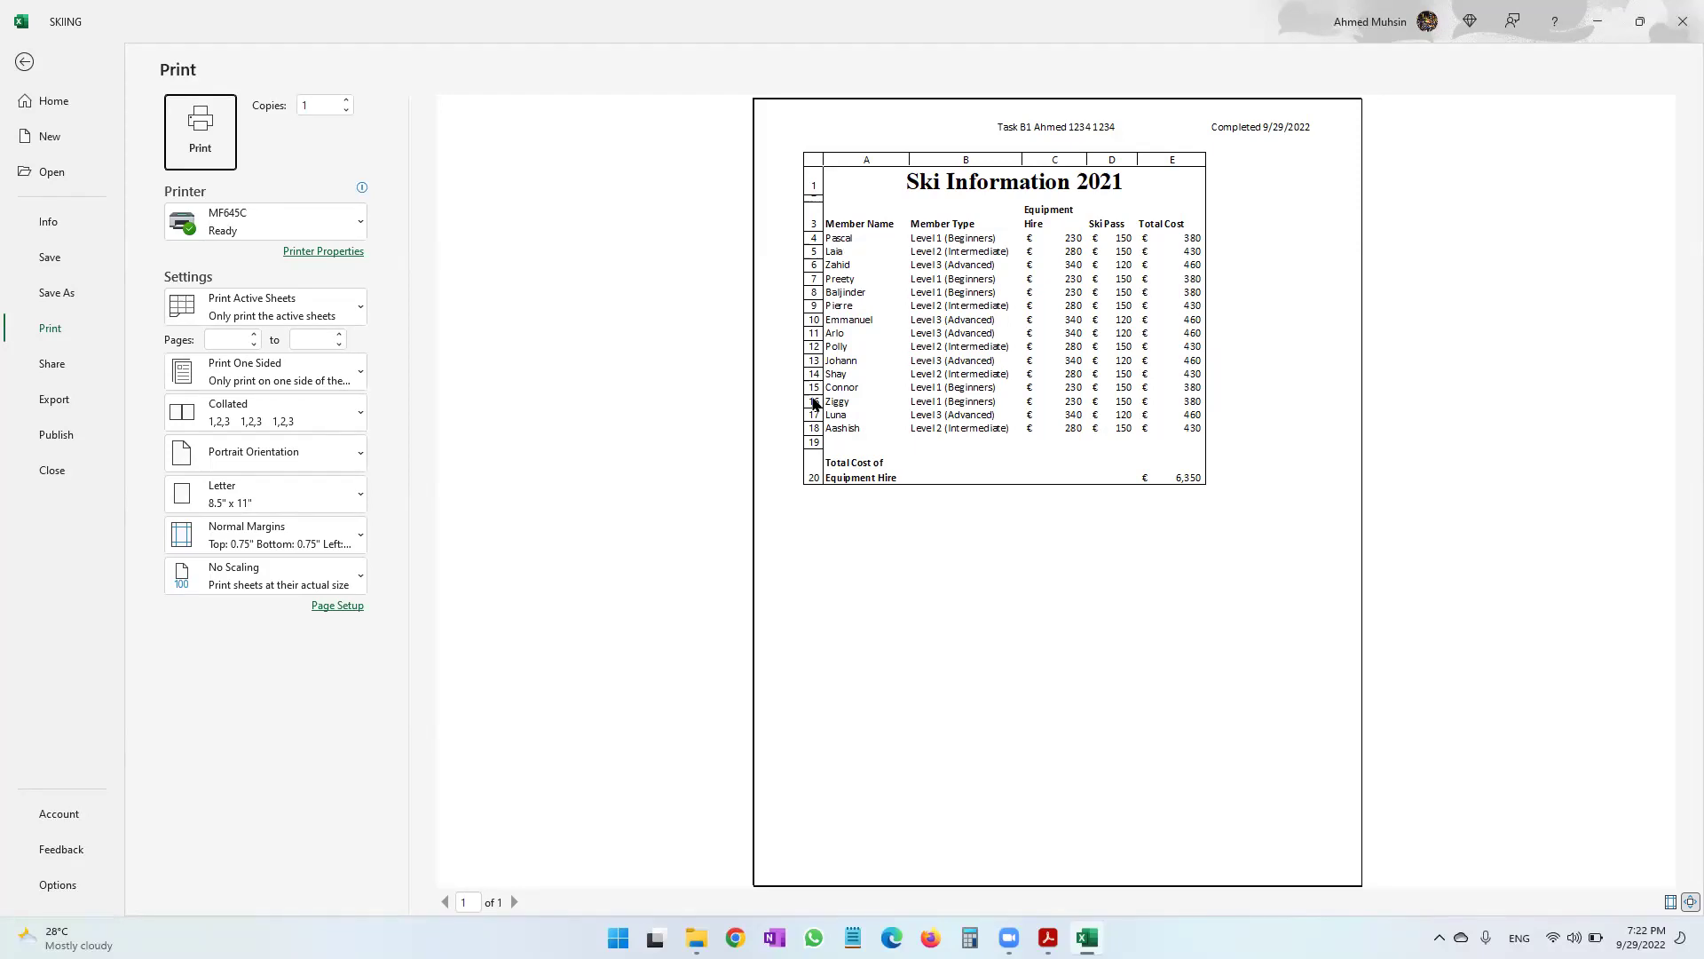
click(27, 62)
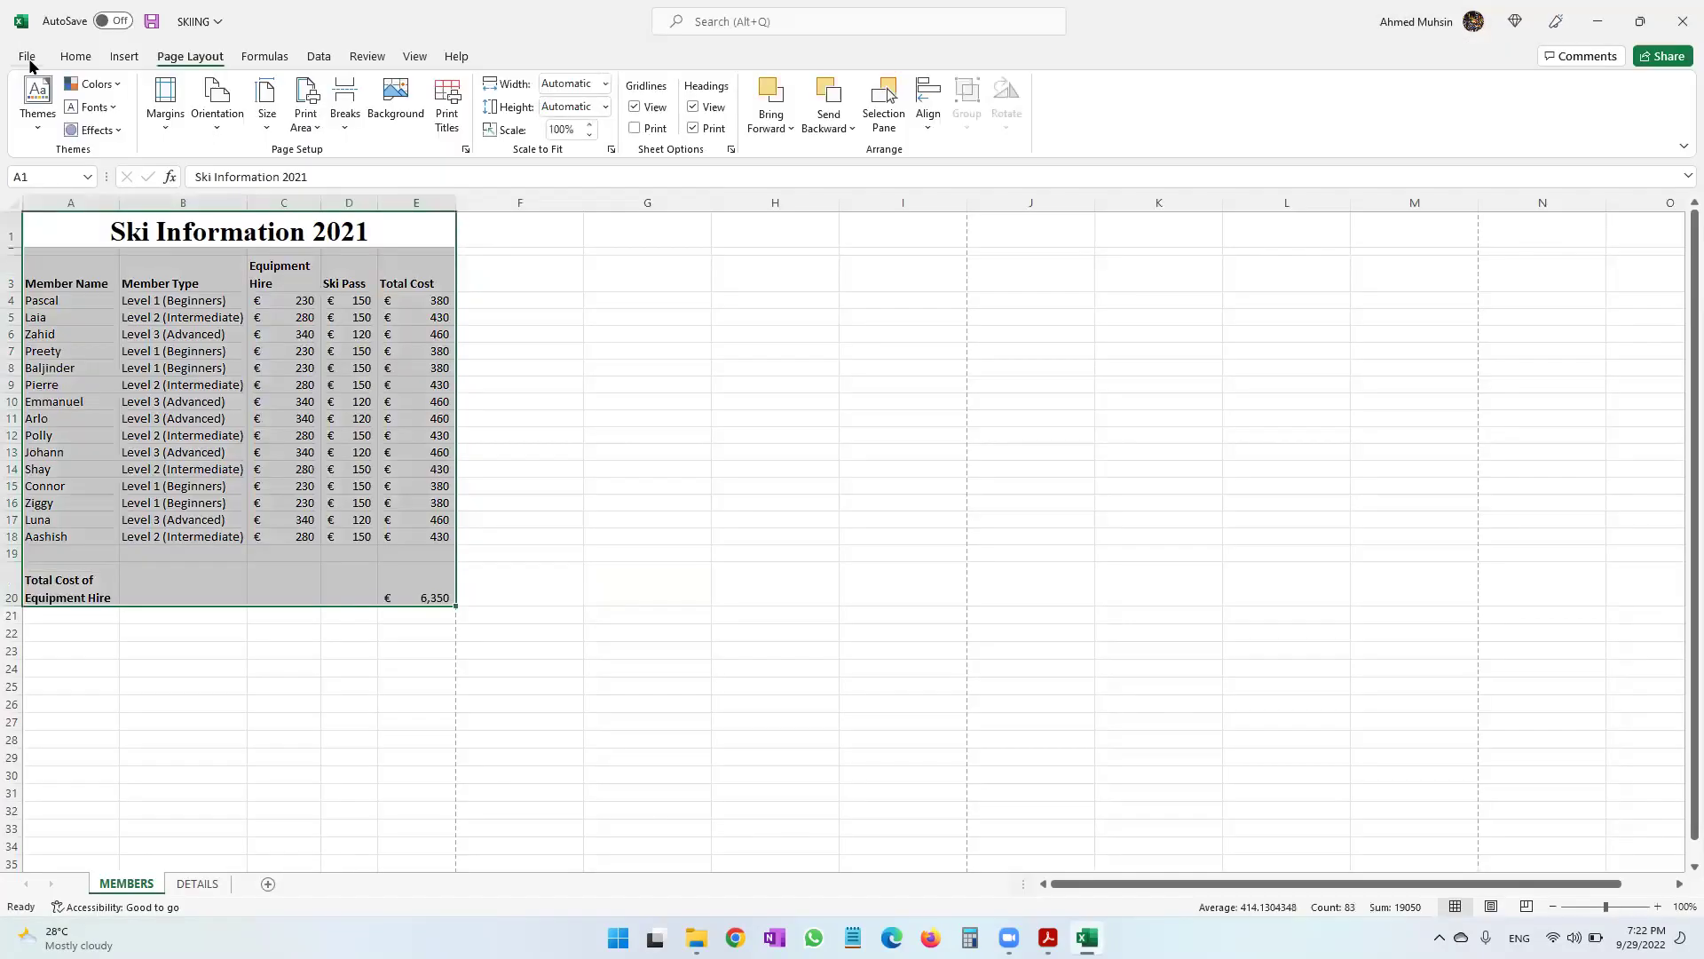
click(1049, 937)
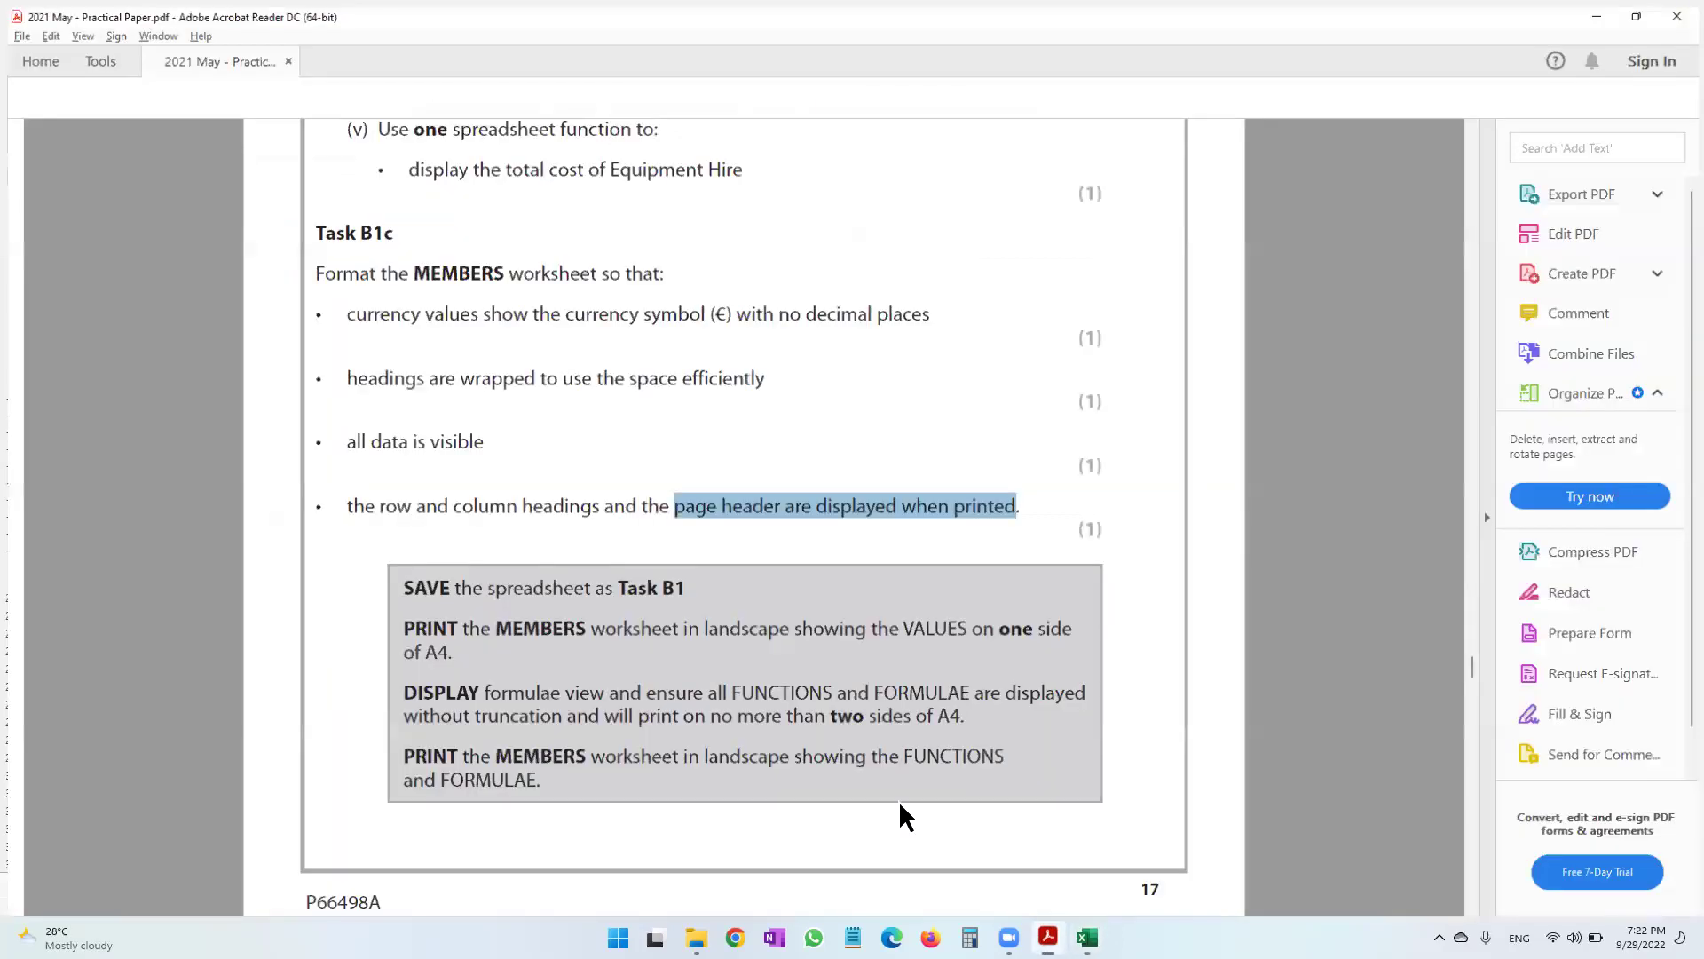
Mark the save and landscape-printing instructions in the exam paper
scroll(772, 613, down, 3)
drag(621, 384, 788, 431)
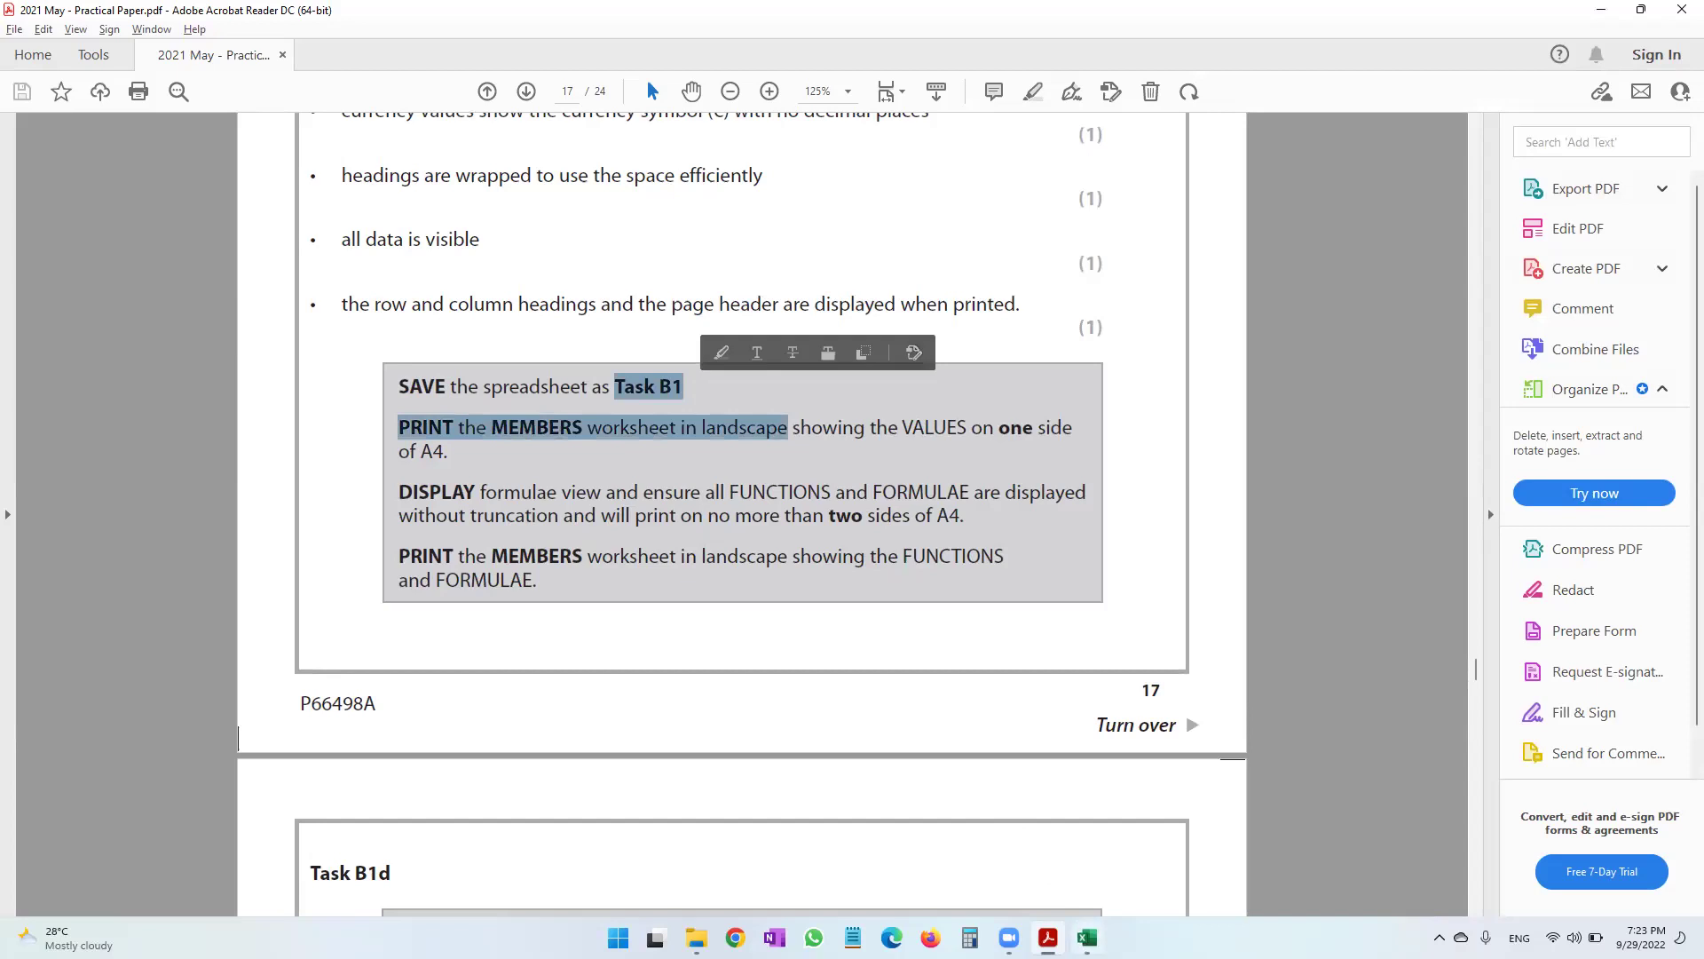
key(alt+Tab)
Save the workbook as TASK B1 in the 2021 June folder
click(25, 57)
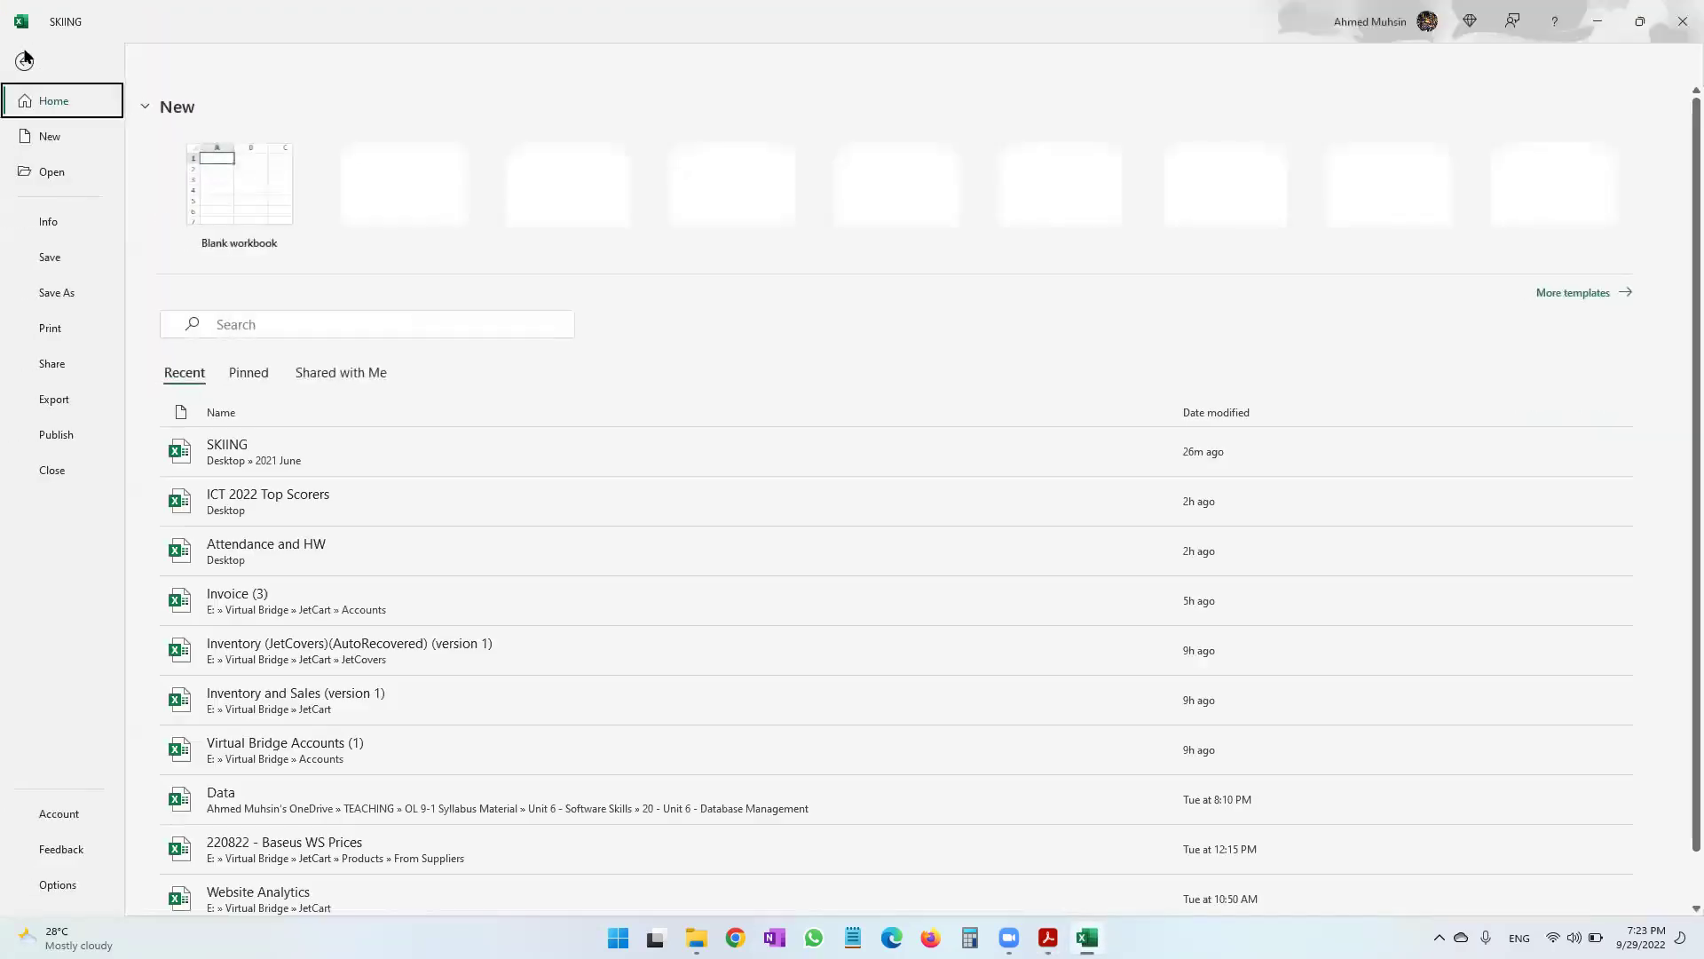
click(57, 293)
click(233, 482)
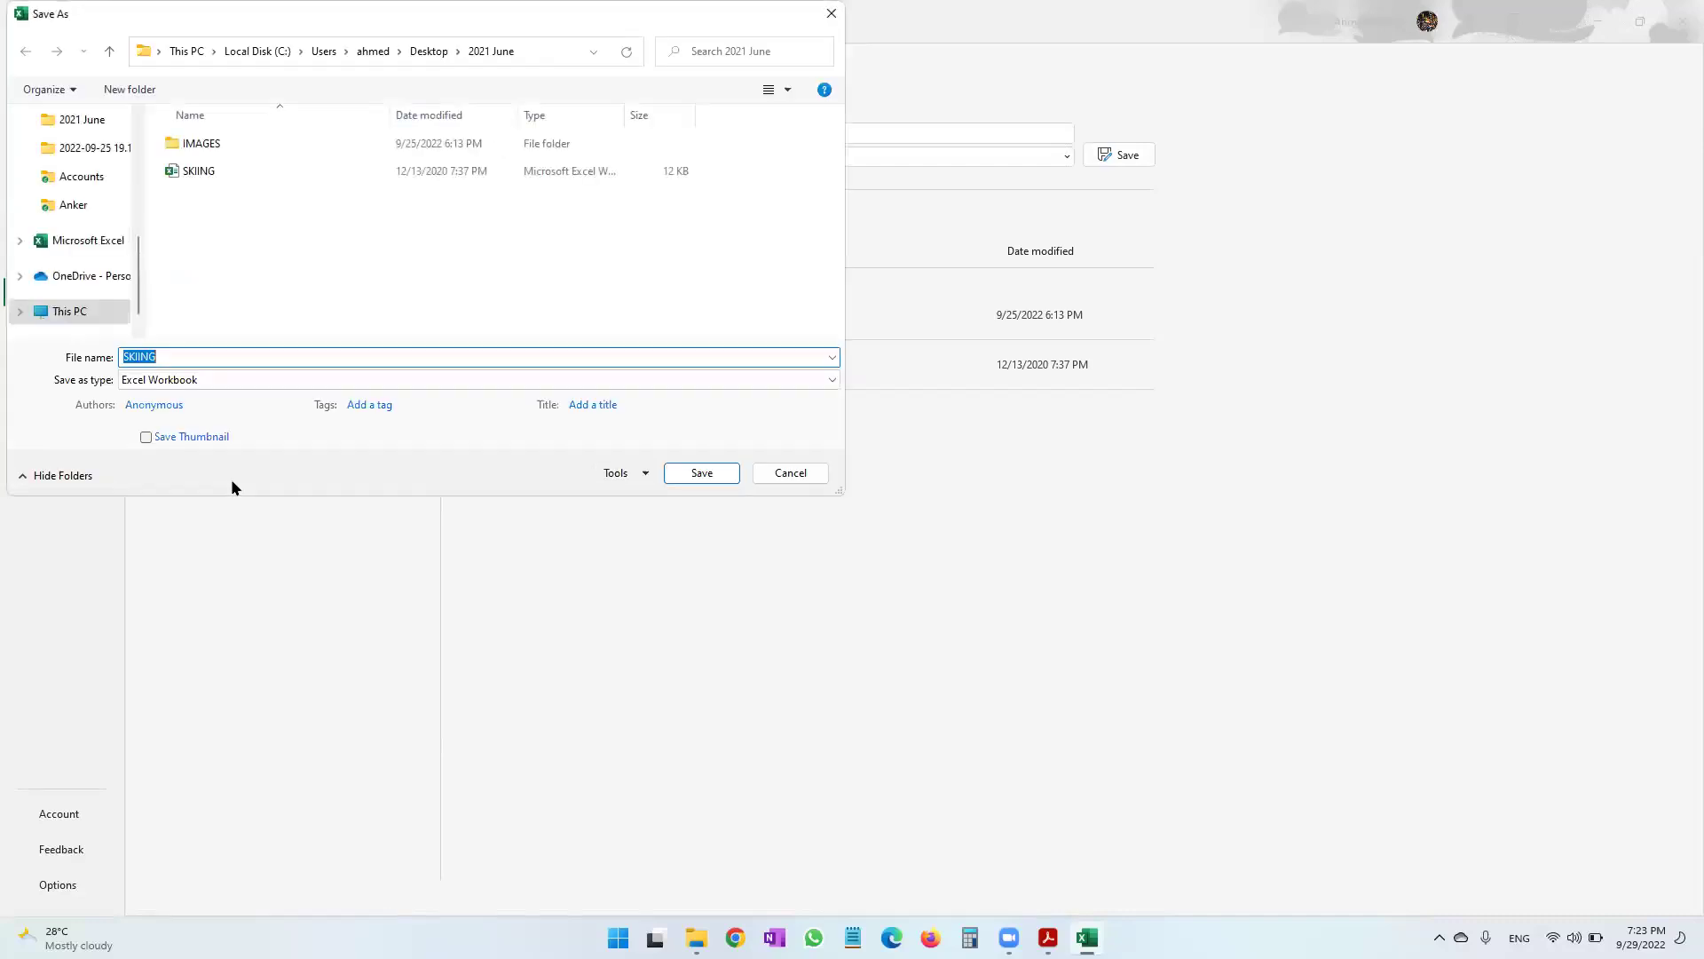
click(219, 356)
drag(219, 356, 87, 379)
text(TASK 9)
key(Return)
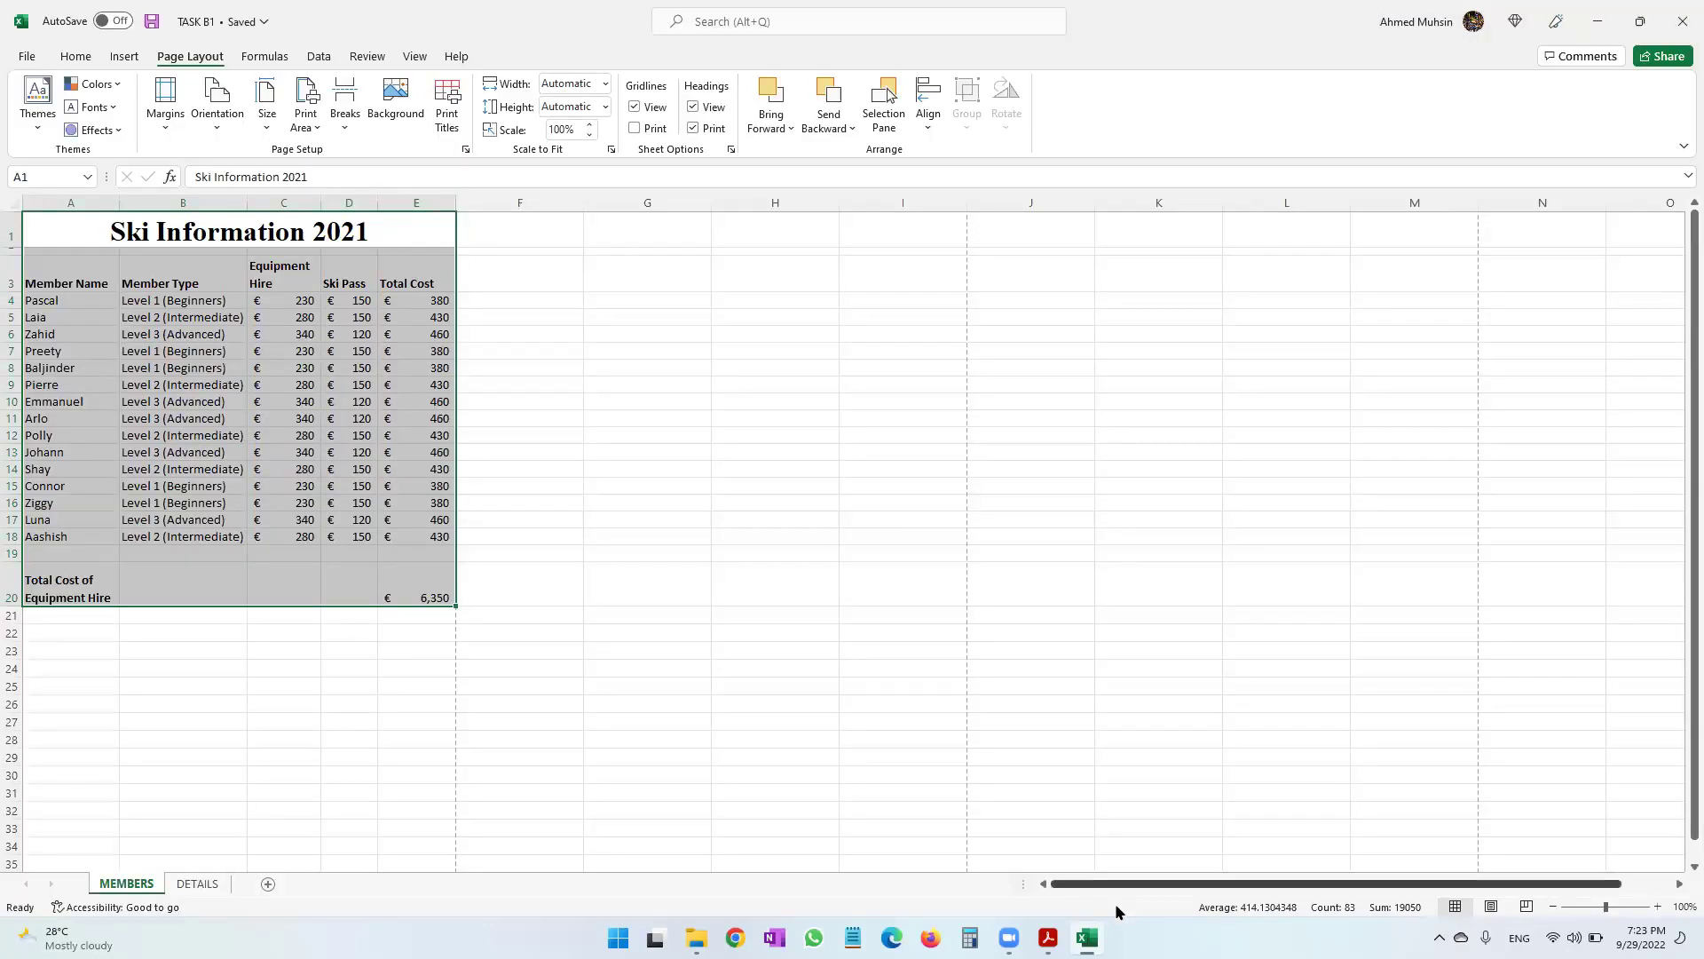
click(1047, 937)
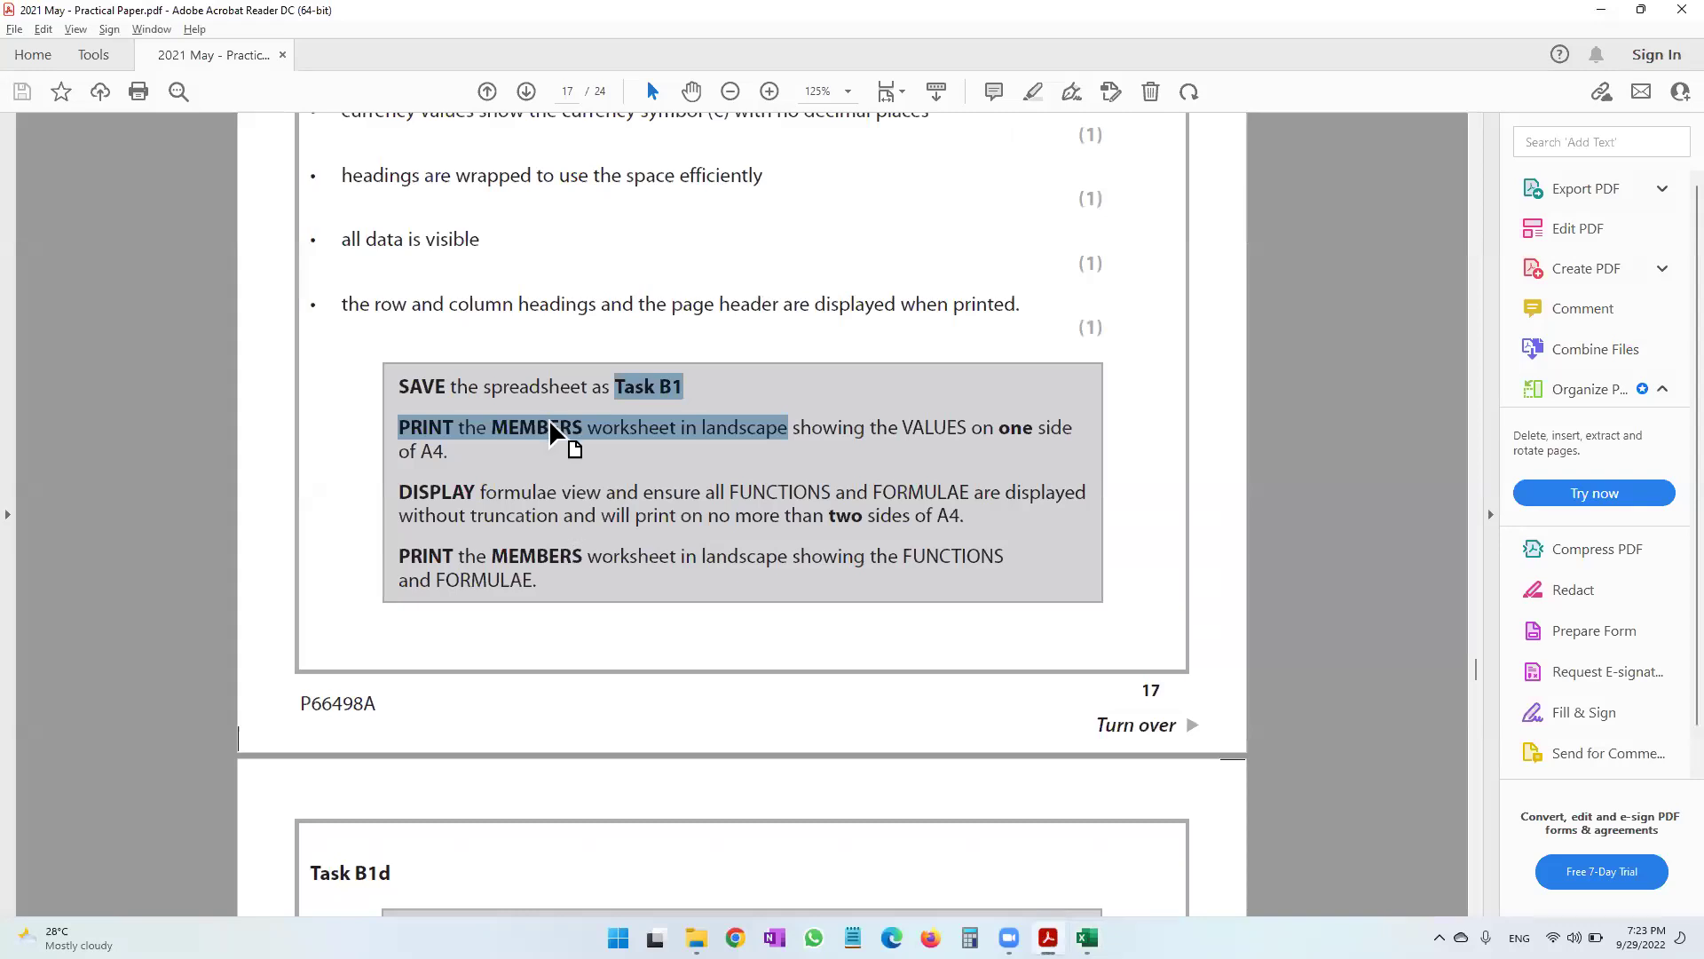
Mark the 'one side' wording in the paper's printing instruction
click(612, 440)
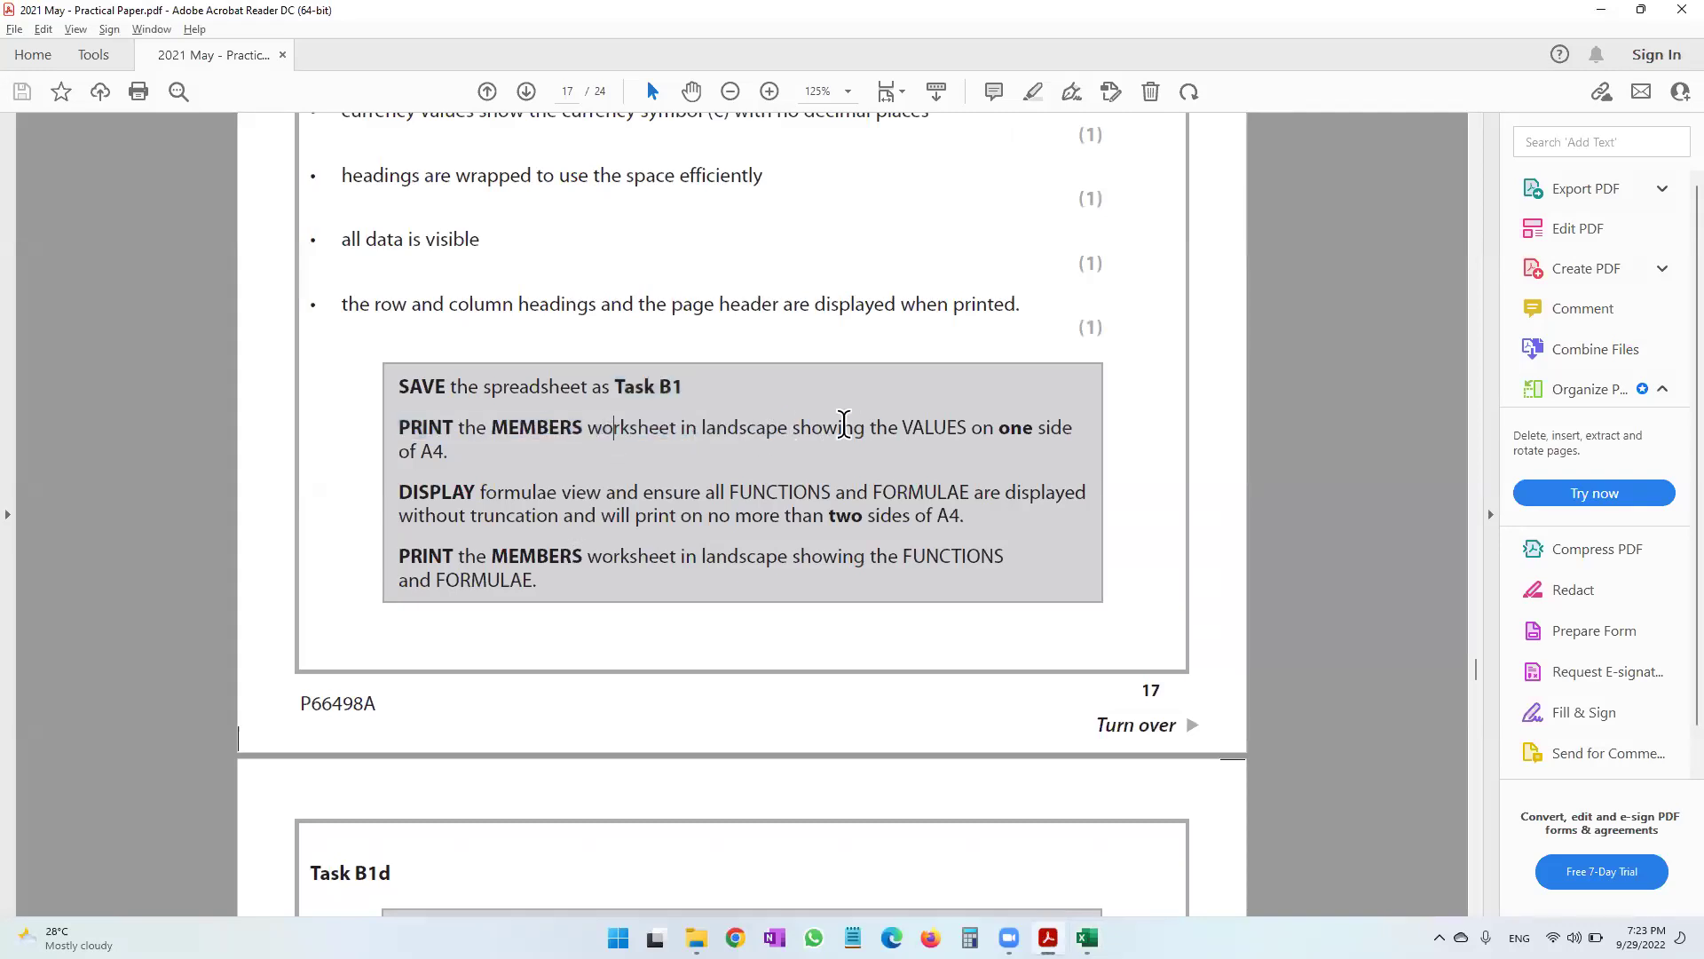
drag(1002, 429, 1065, 435)
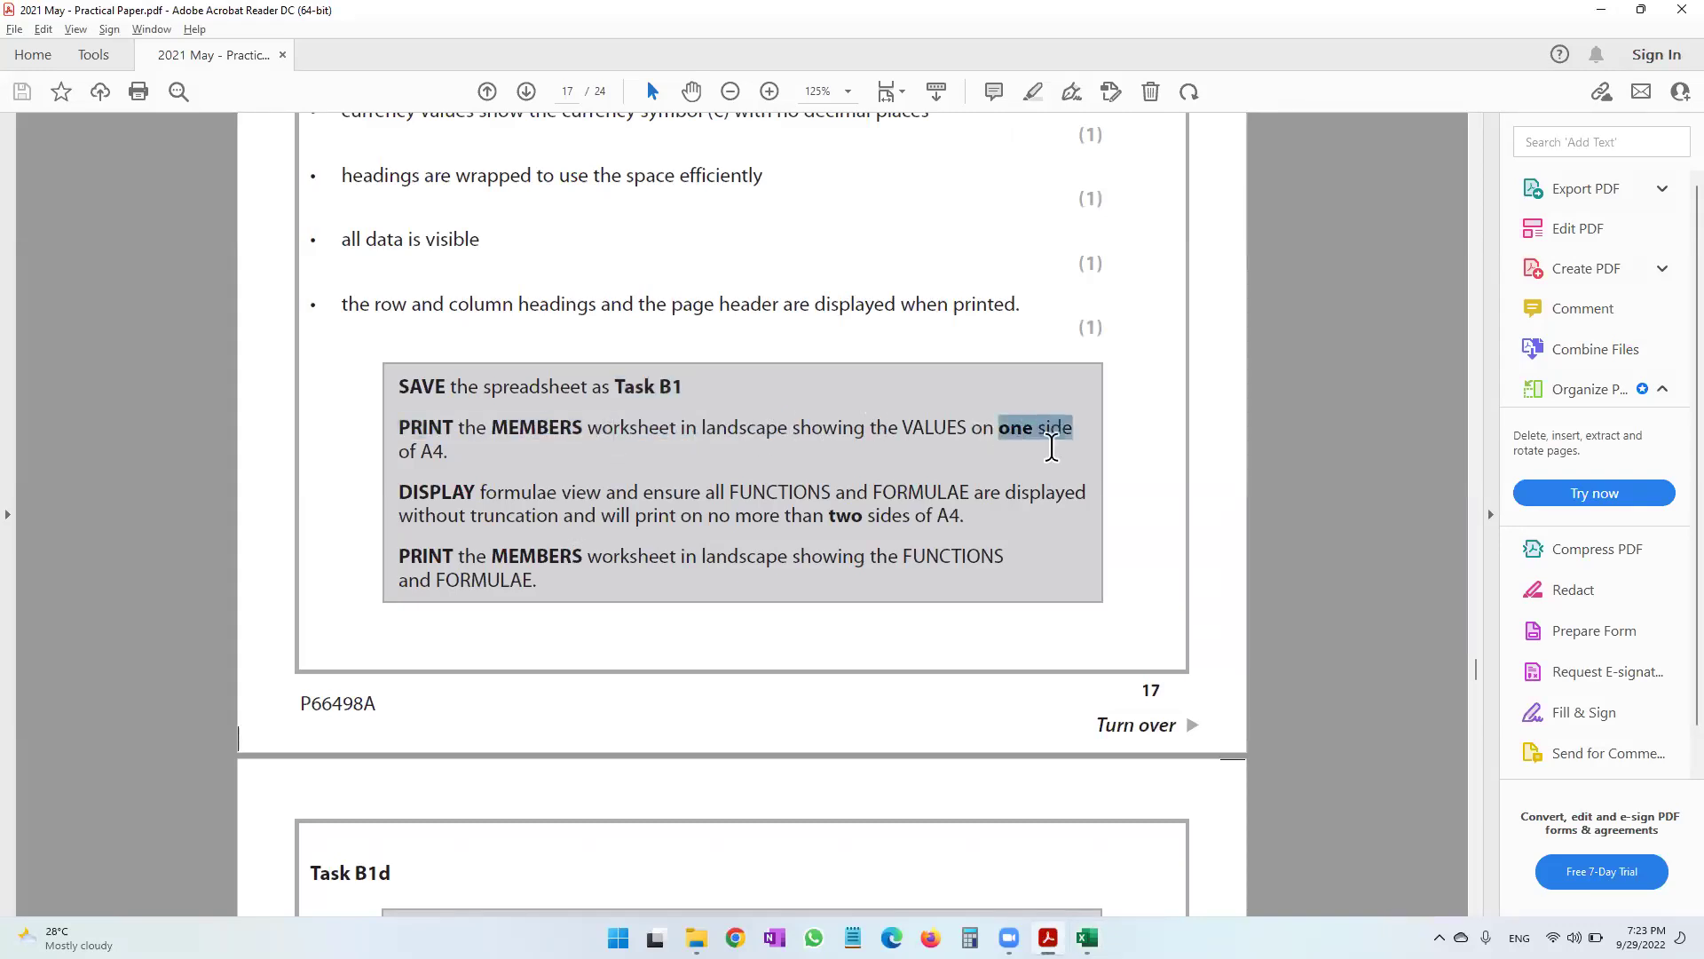
click(1087, 937)
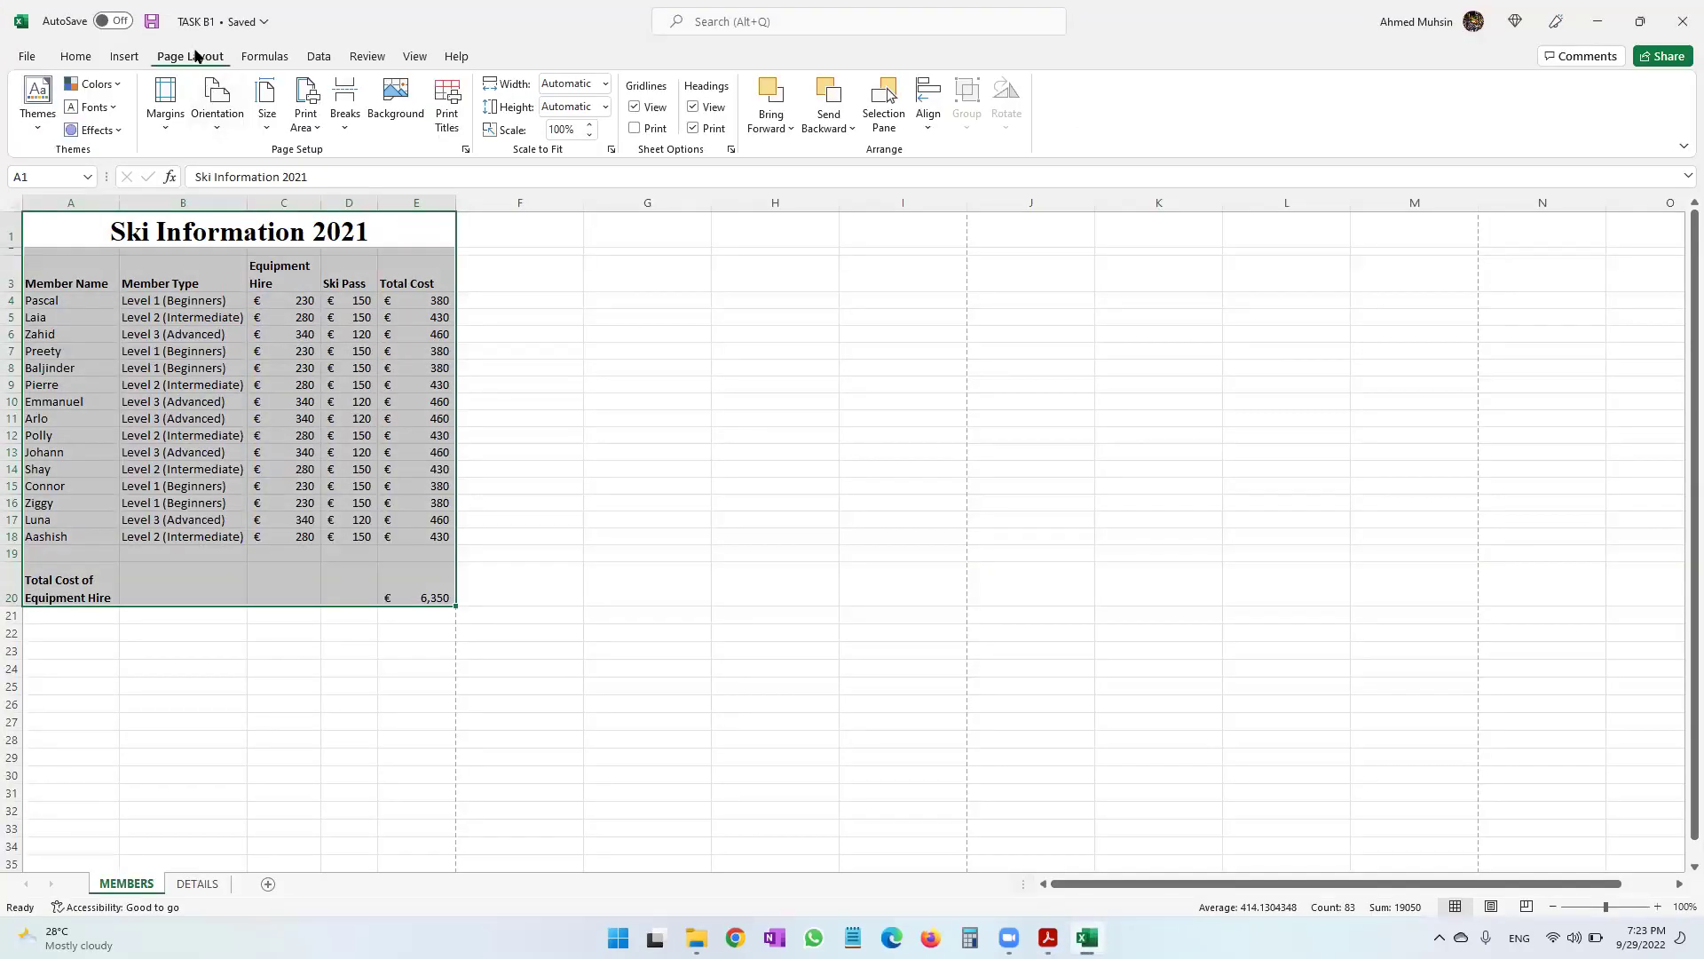
Set the MEMBERS sheet to landscape orientation and check it in print preview
click(217, 120)
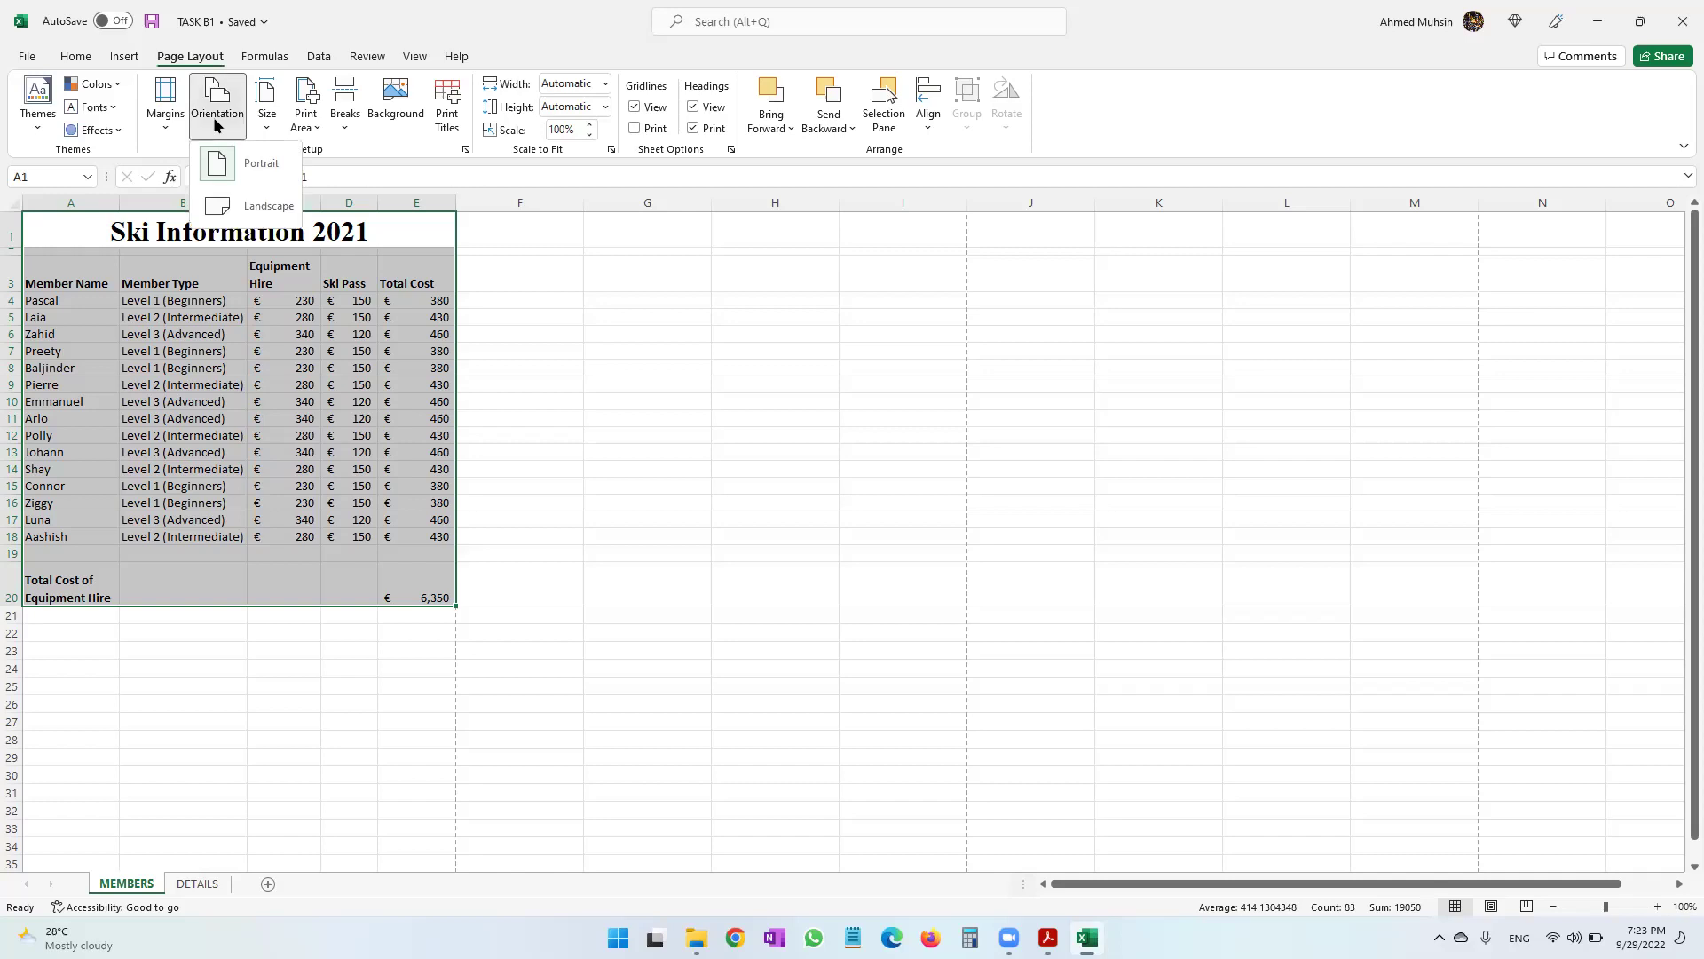
click(226, 203)
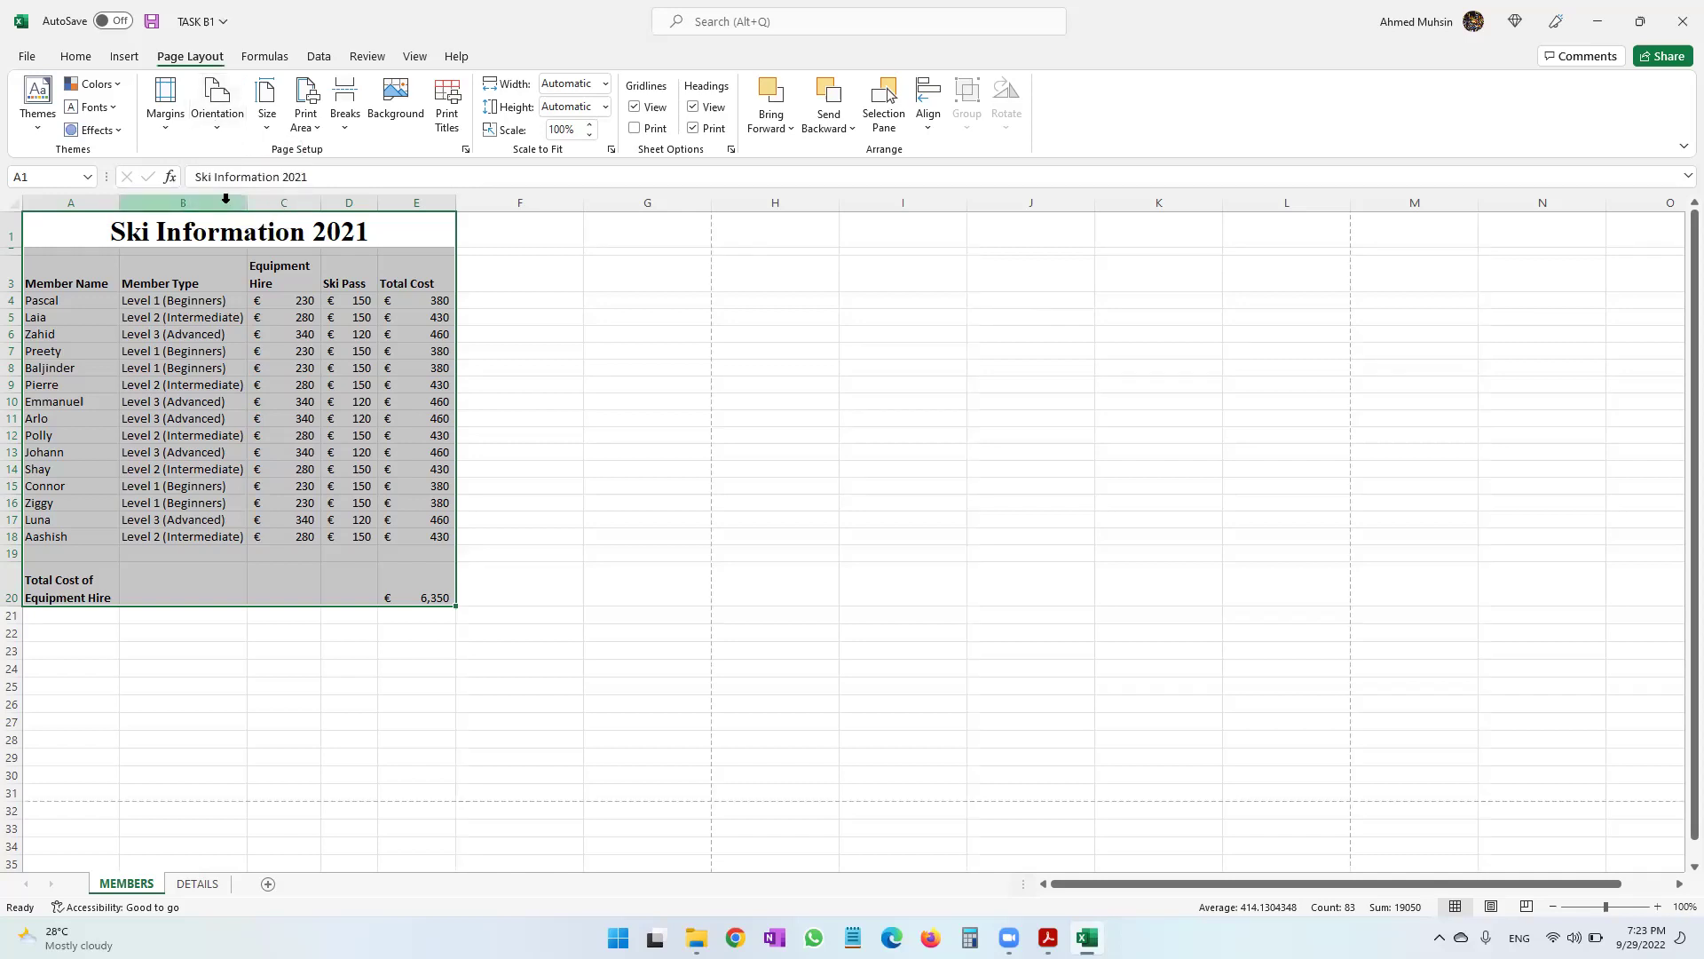
key(ctrl+p)
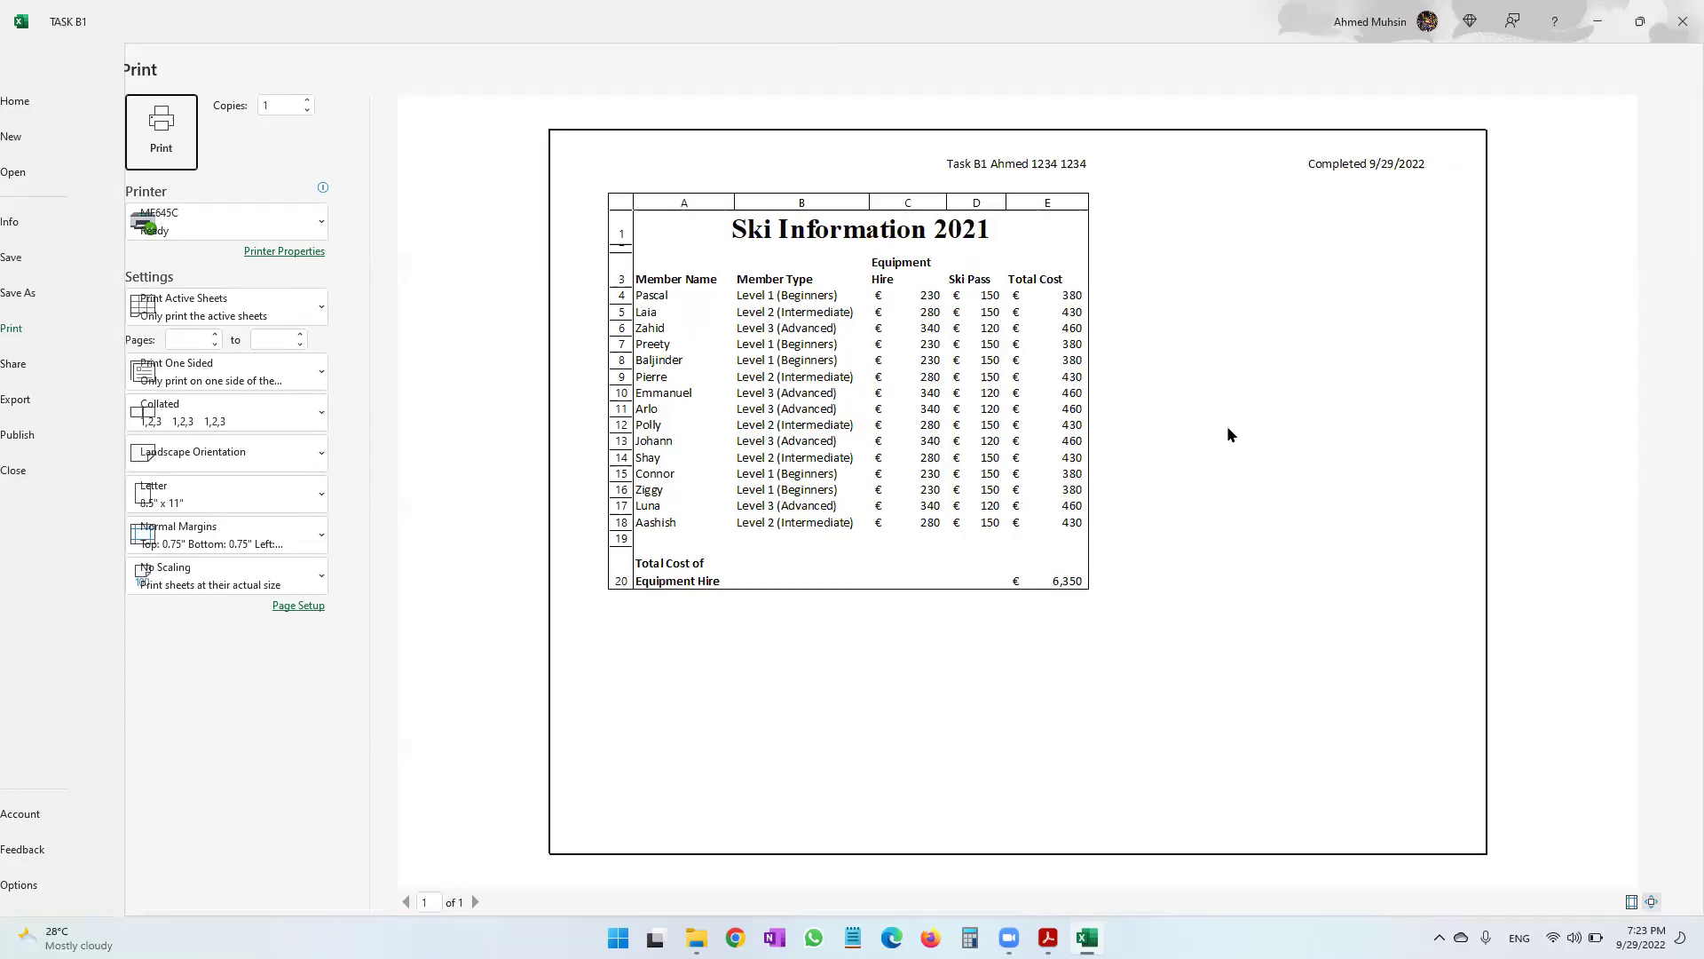
key(Escape)
click(1047, 938)
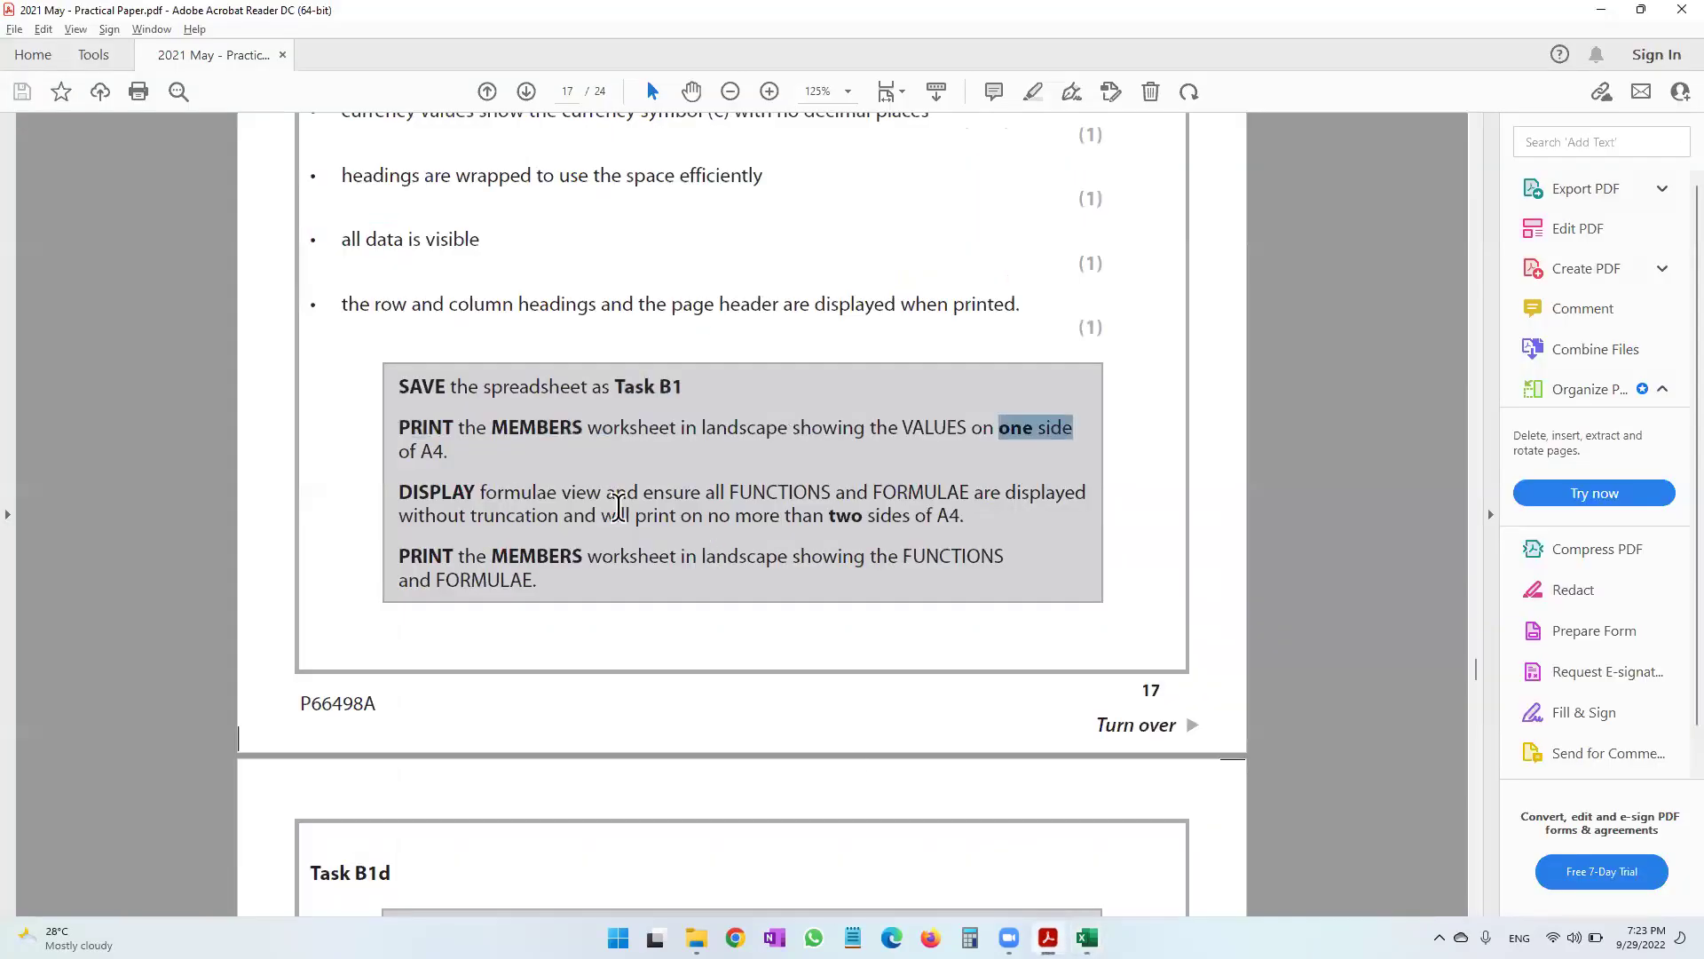
Highlight the instruction to print the MEMBERS sheet in formulae view, then return to Excel
mouse_move(461, 493)
mouse_down()
mouse_move(864, 502)
mouse_move(863, 516)
mouse_up()
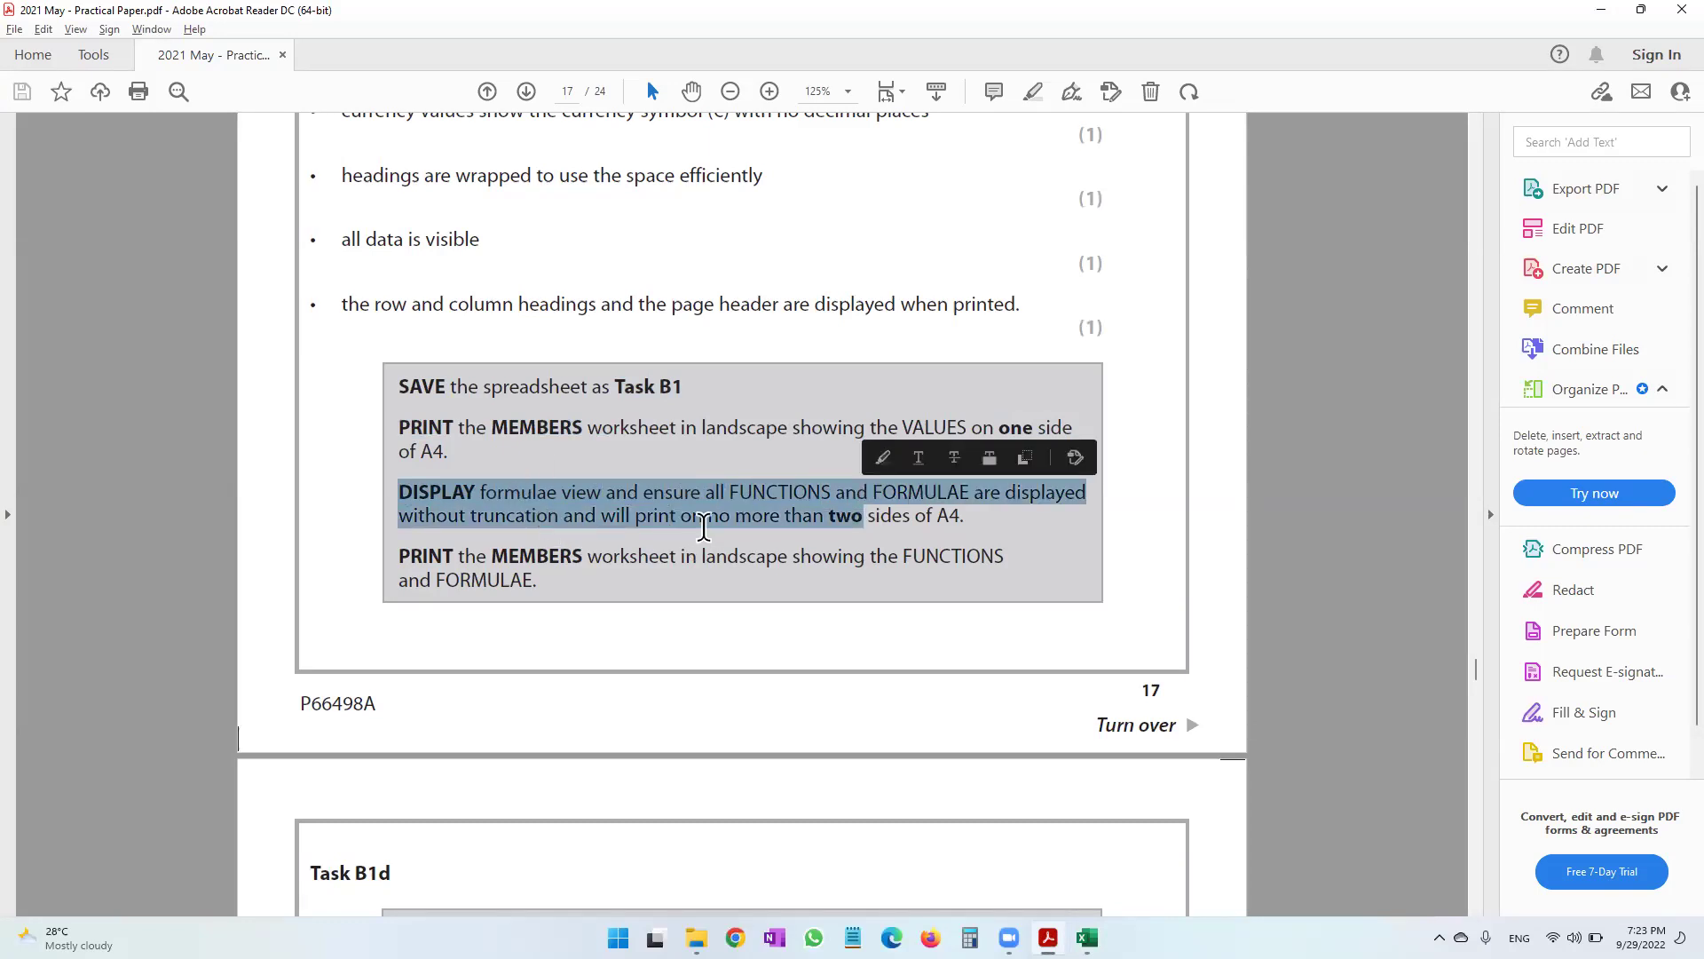
click(875, 519)
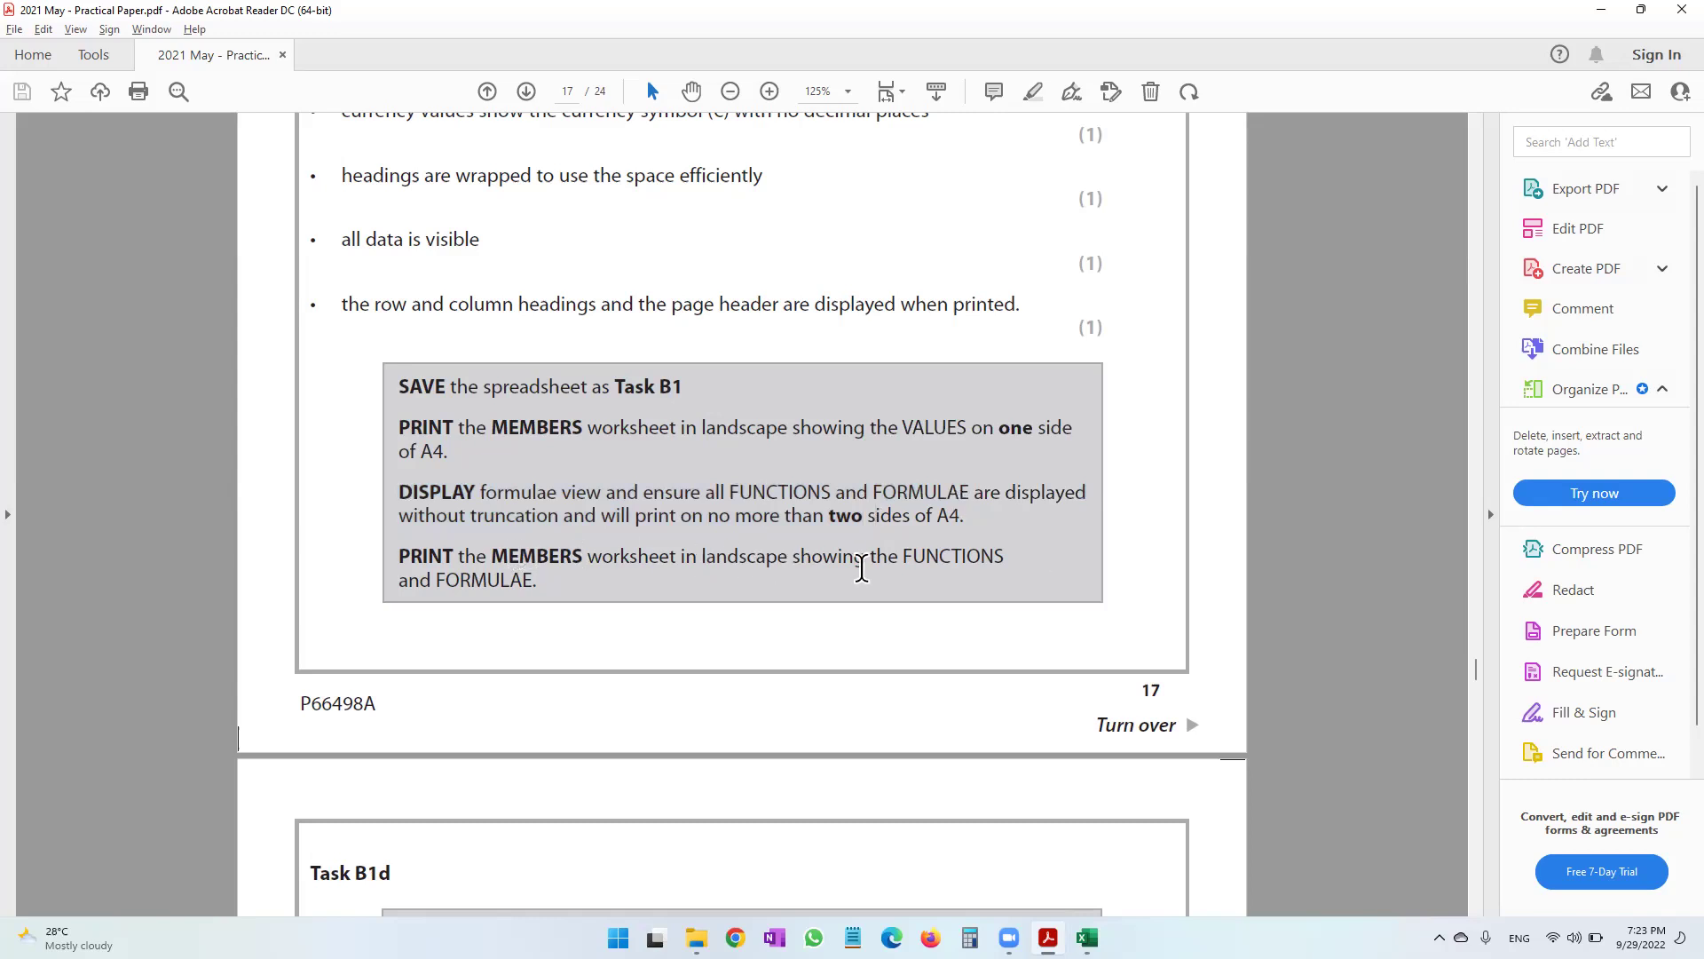
drag(862, 568, 923, 602)
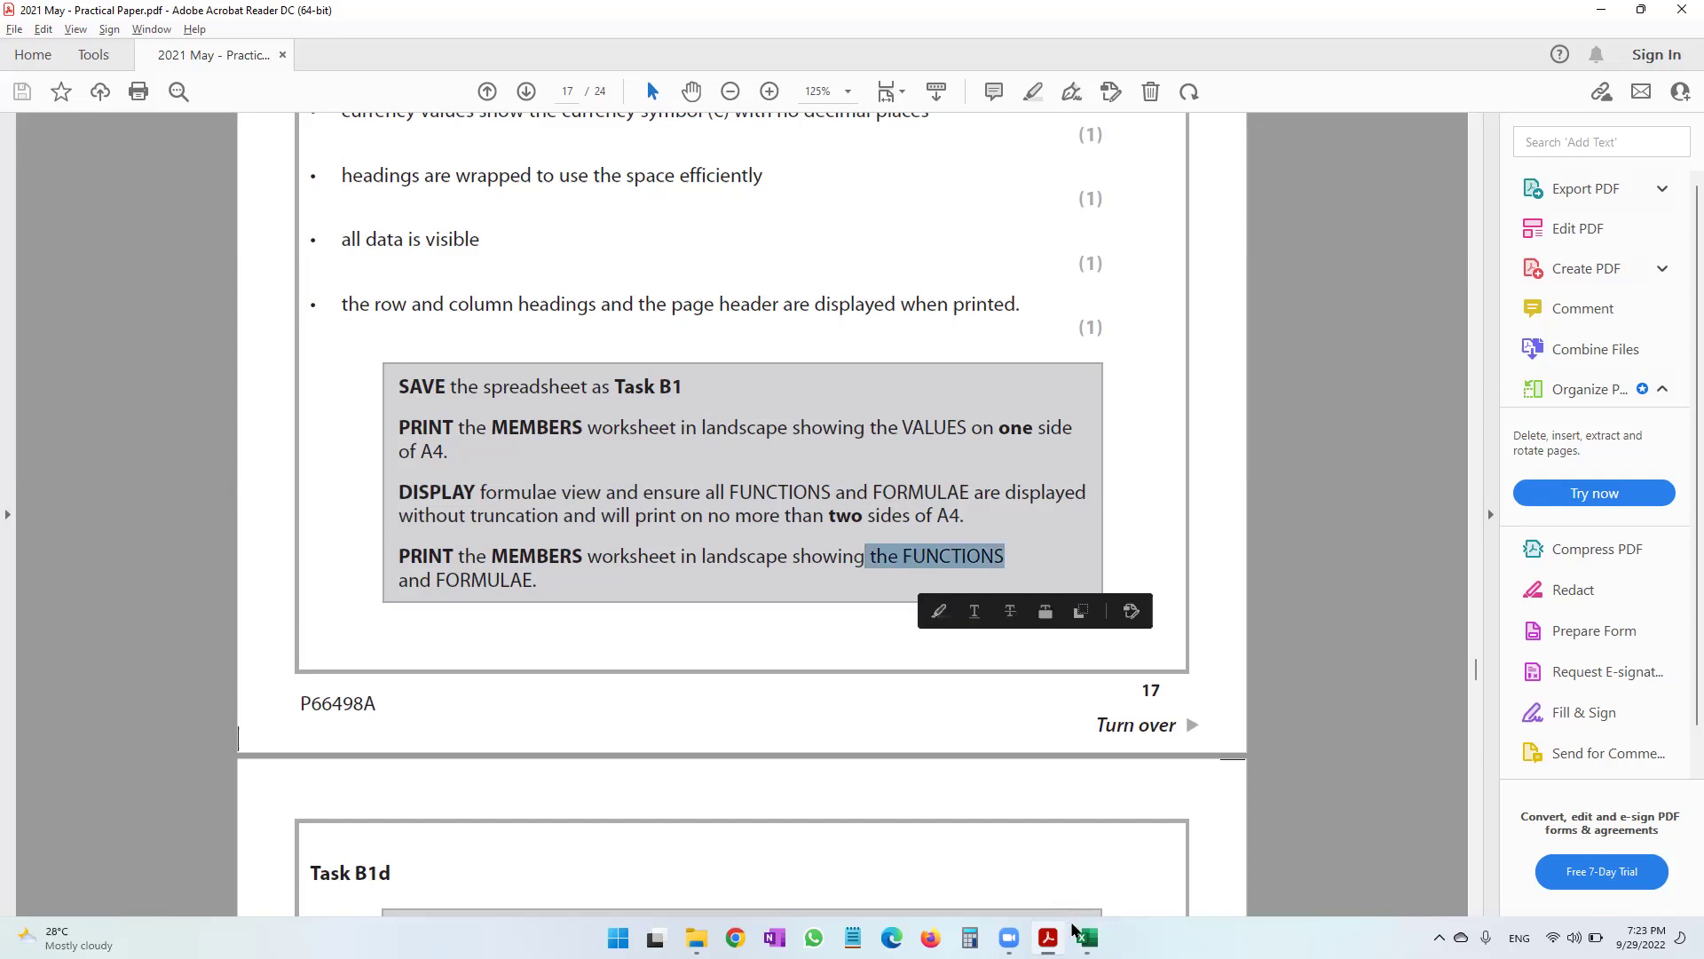
click(1084, 937)
click(178, 383)
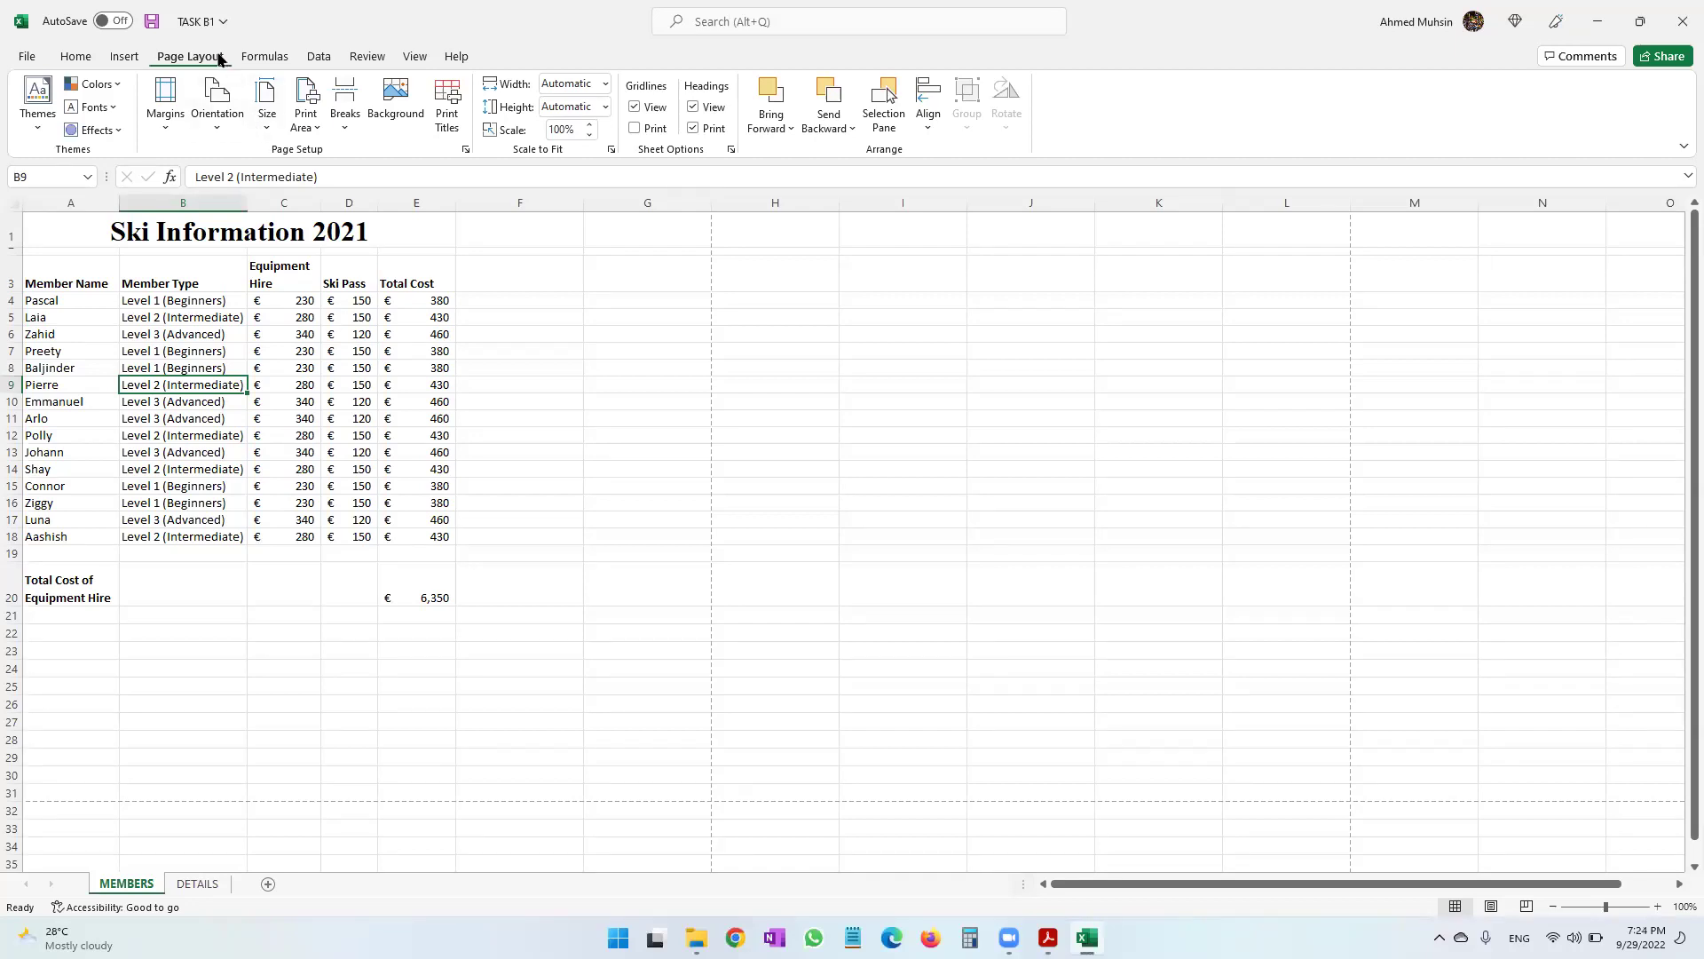
Switch the MEMBERS sheet to Show Formulas view
click(264, 58)
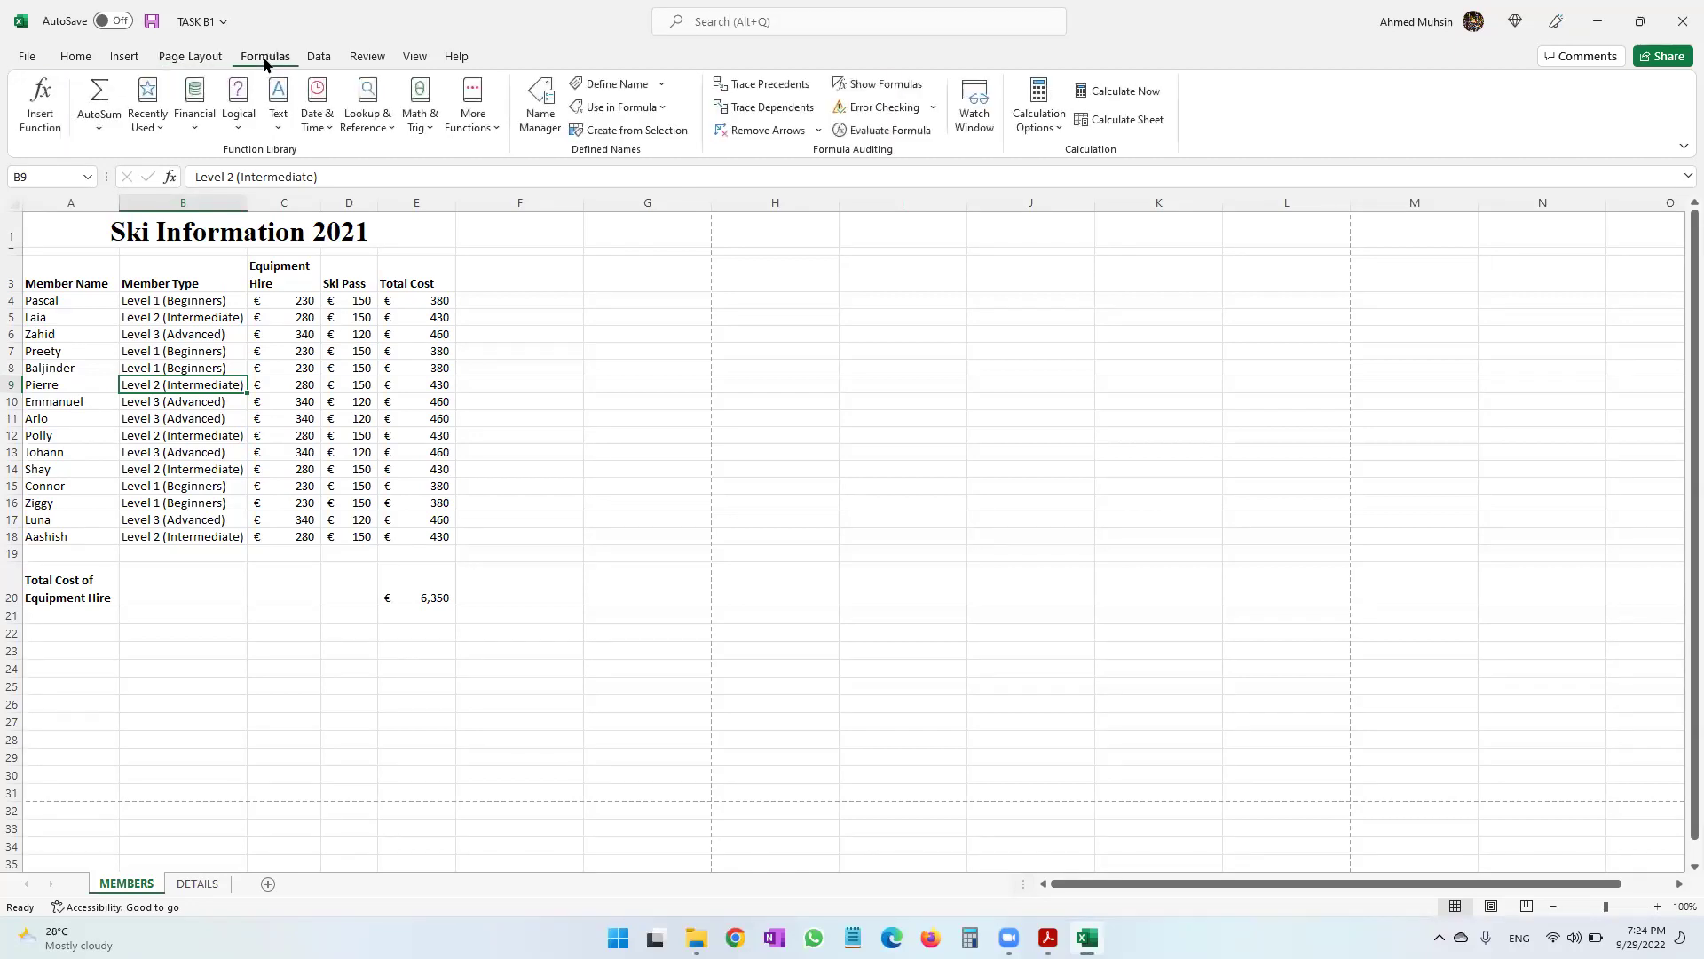
click(858, 86)
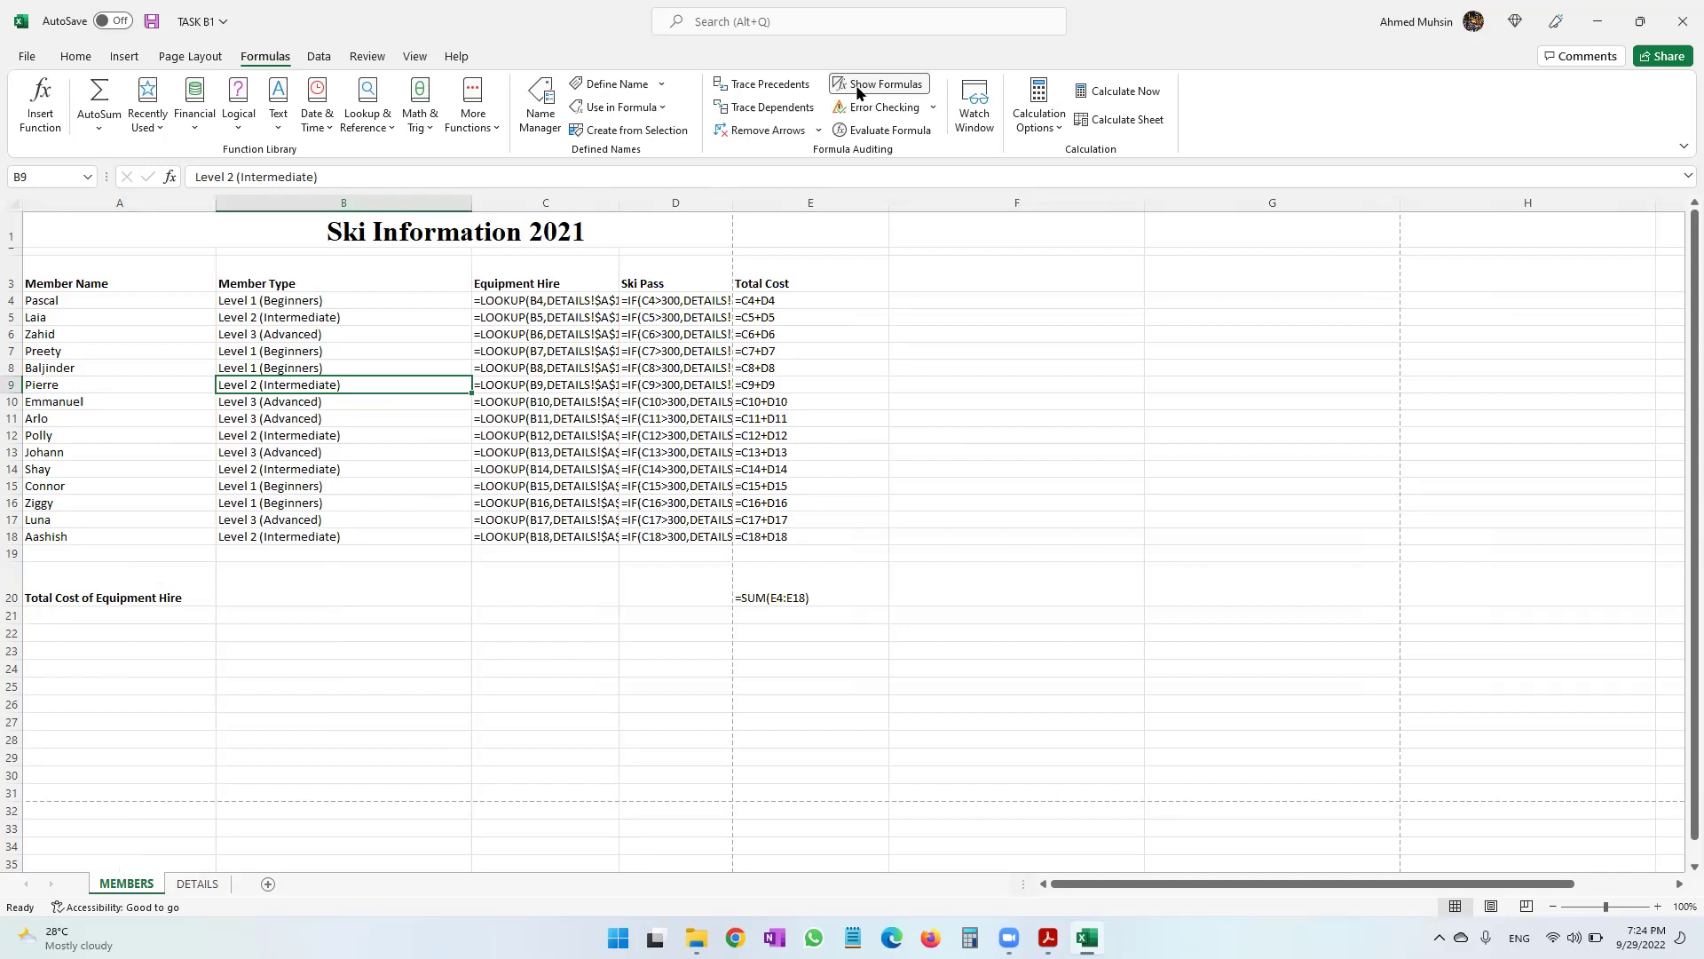
drag(586, 202, 672, 229)
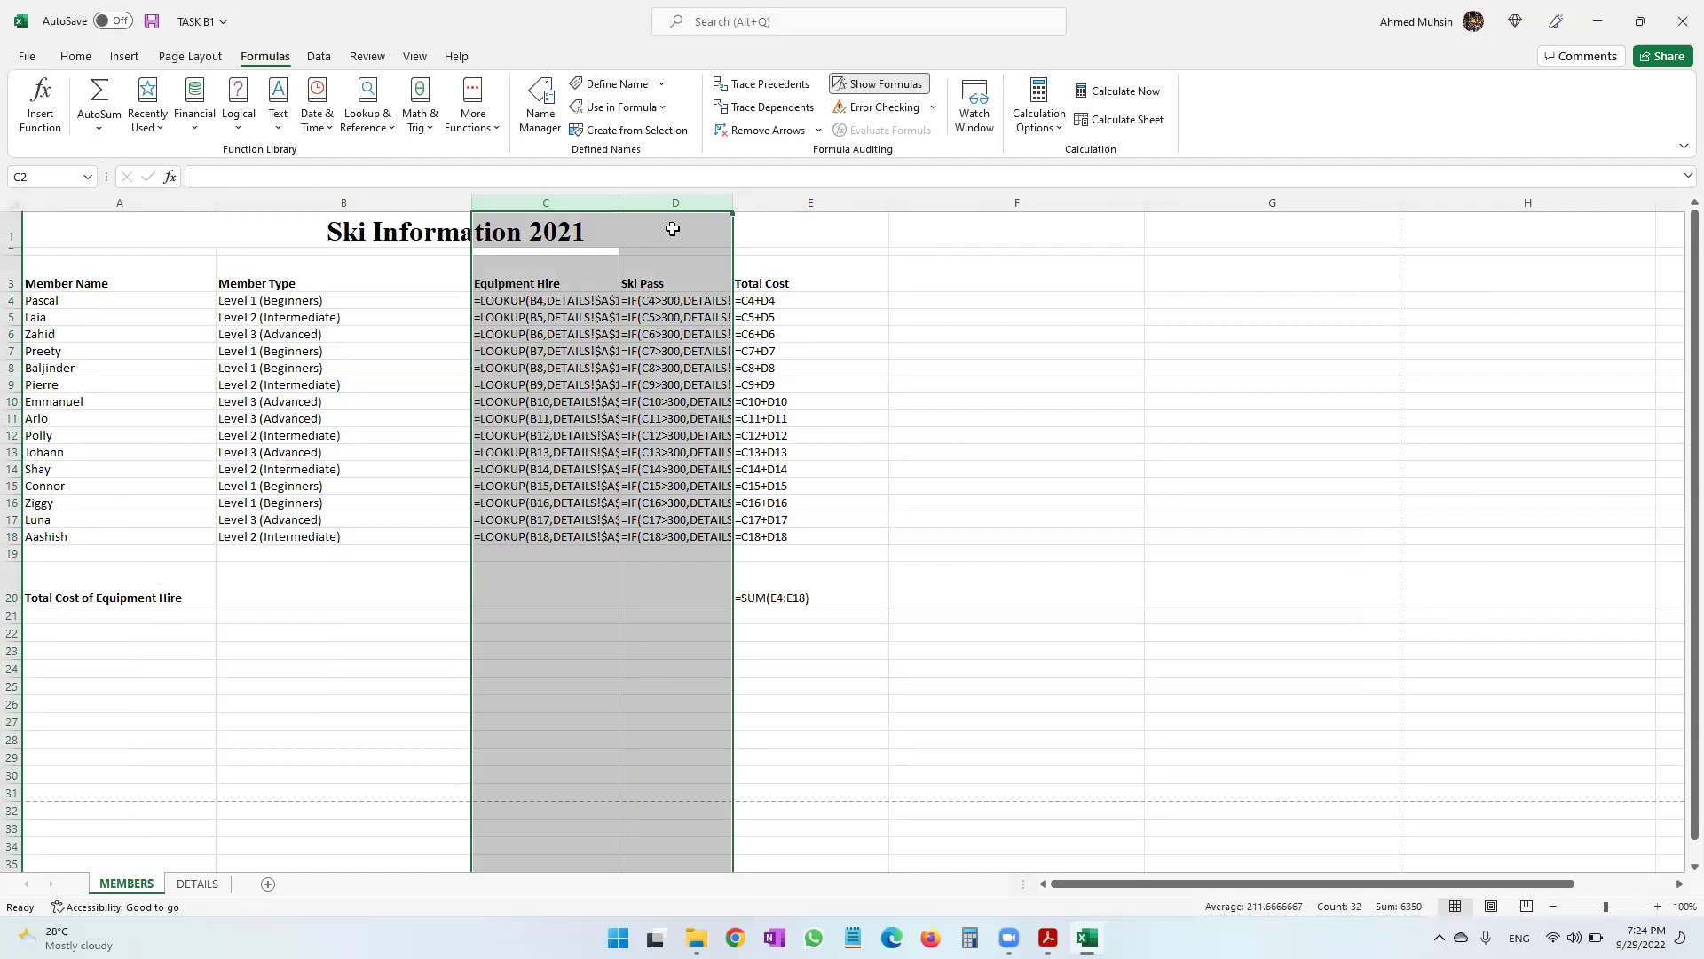
click(437, 354)
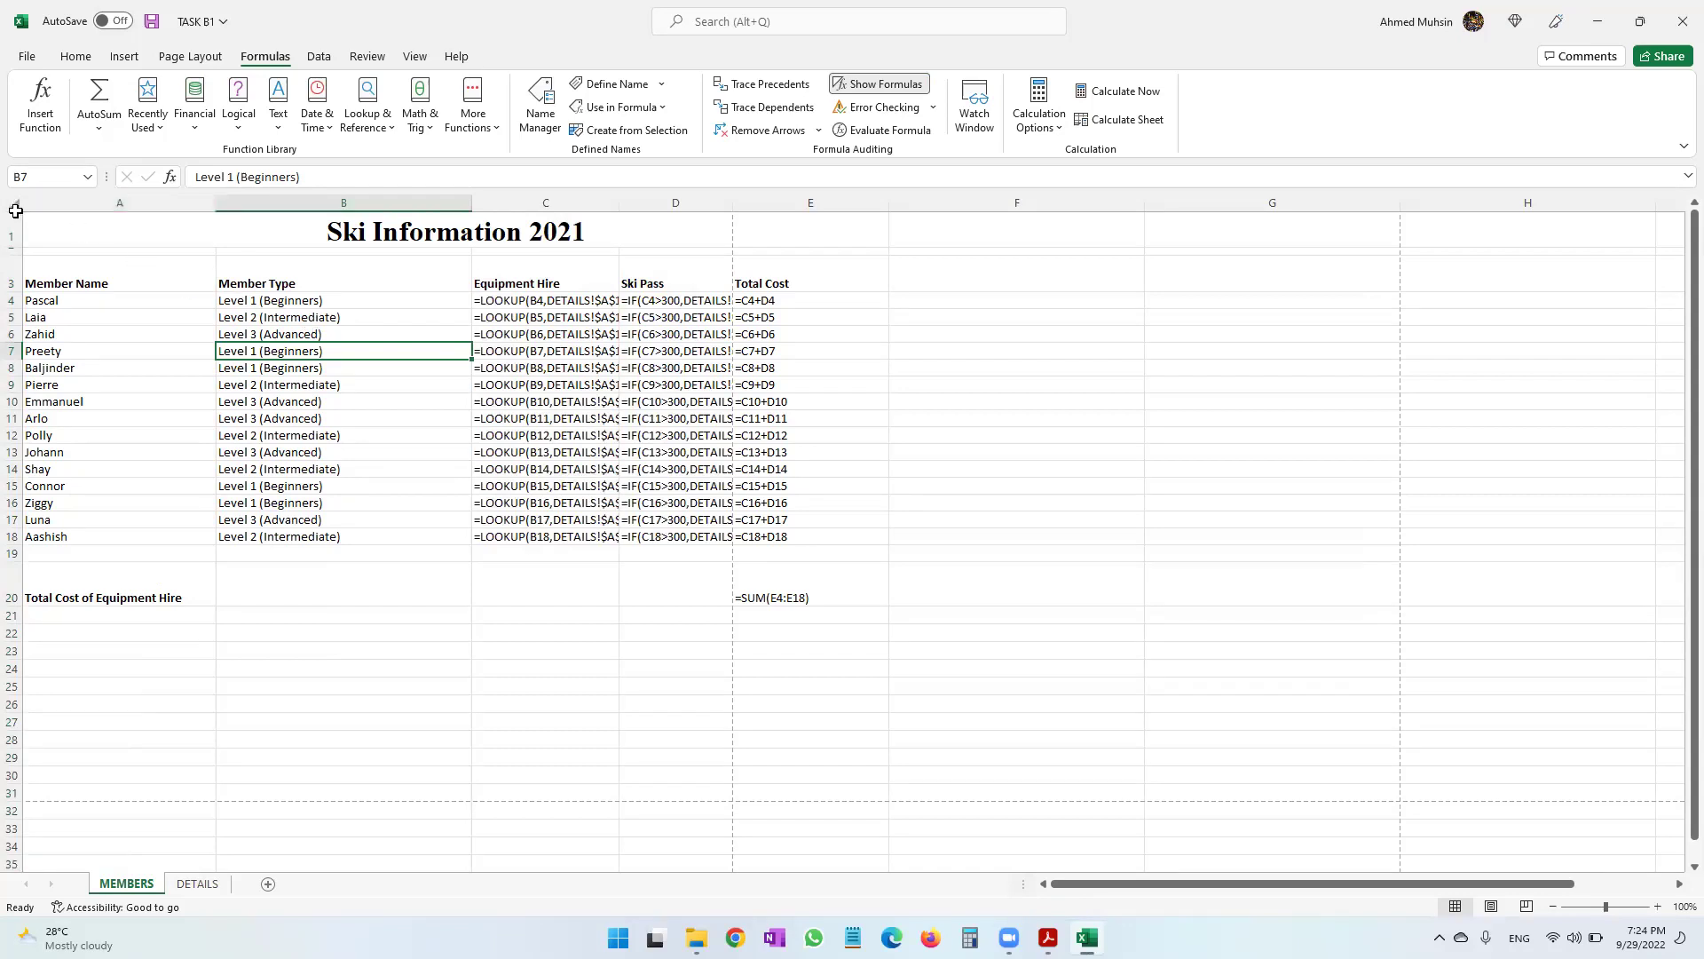
Auto-fit every column so the formulas show fully, then select the table A1:E20
click(11, 204)
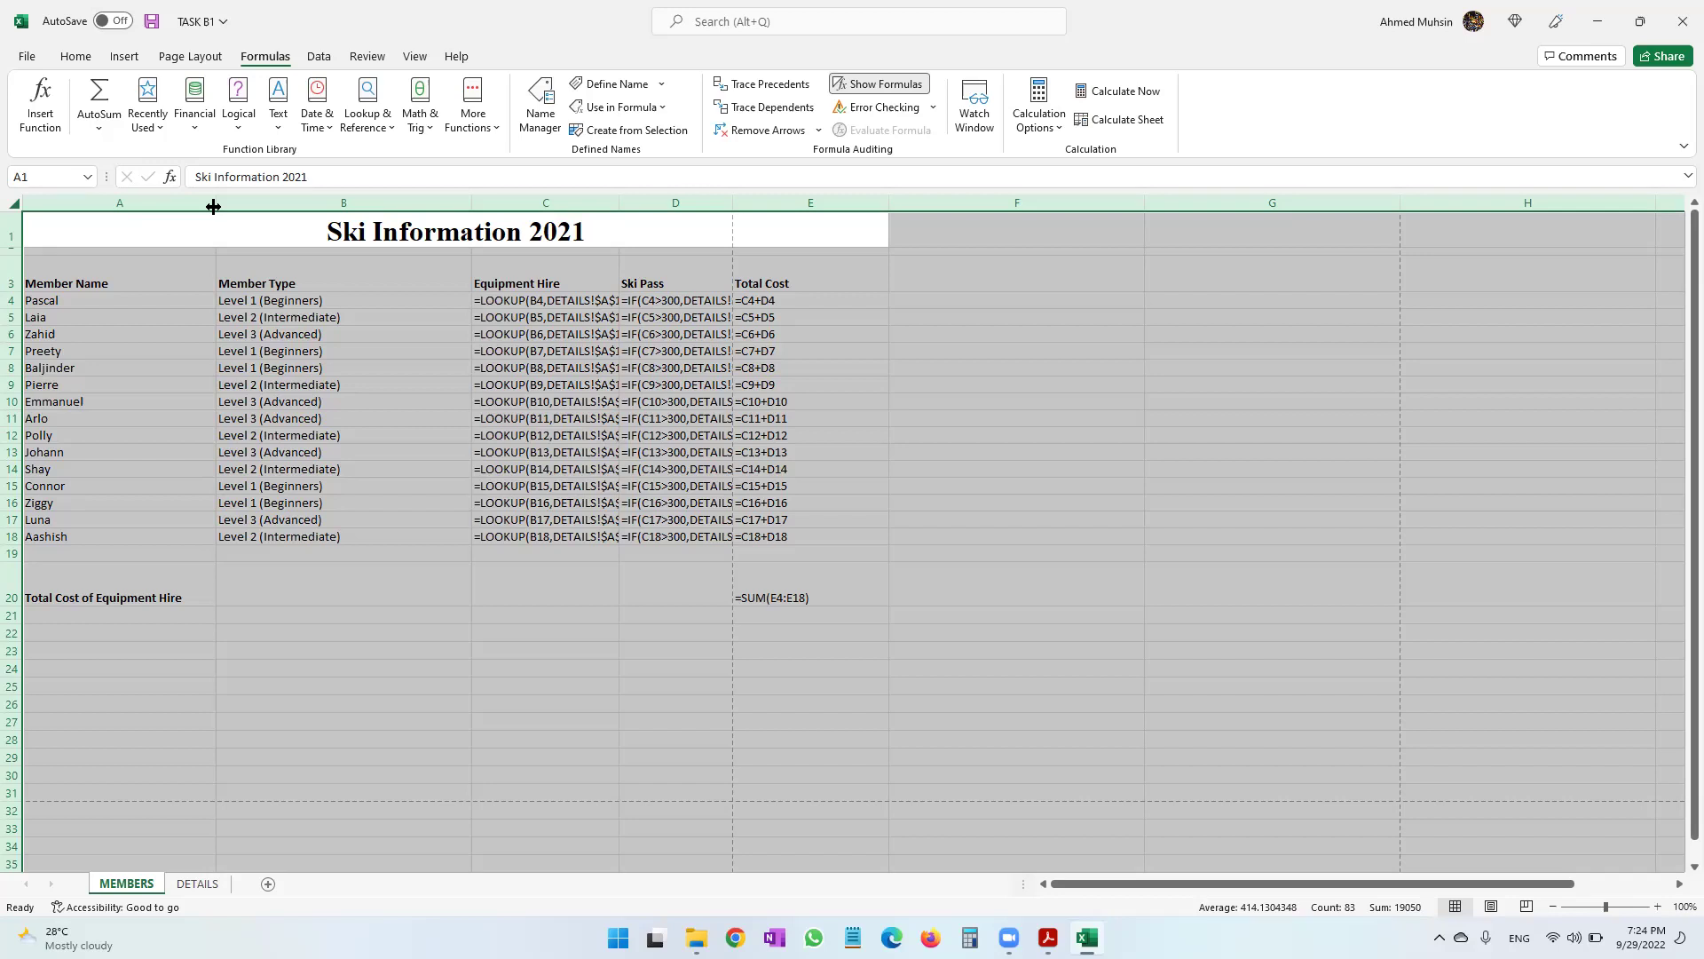
double_click(213, 206)
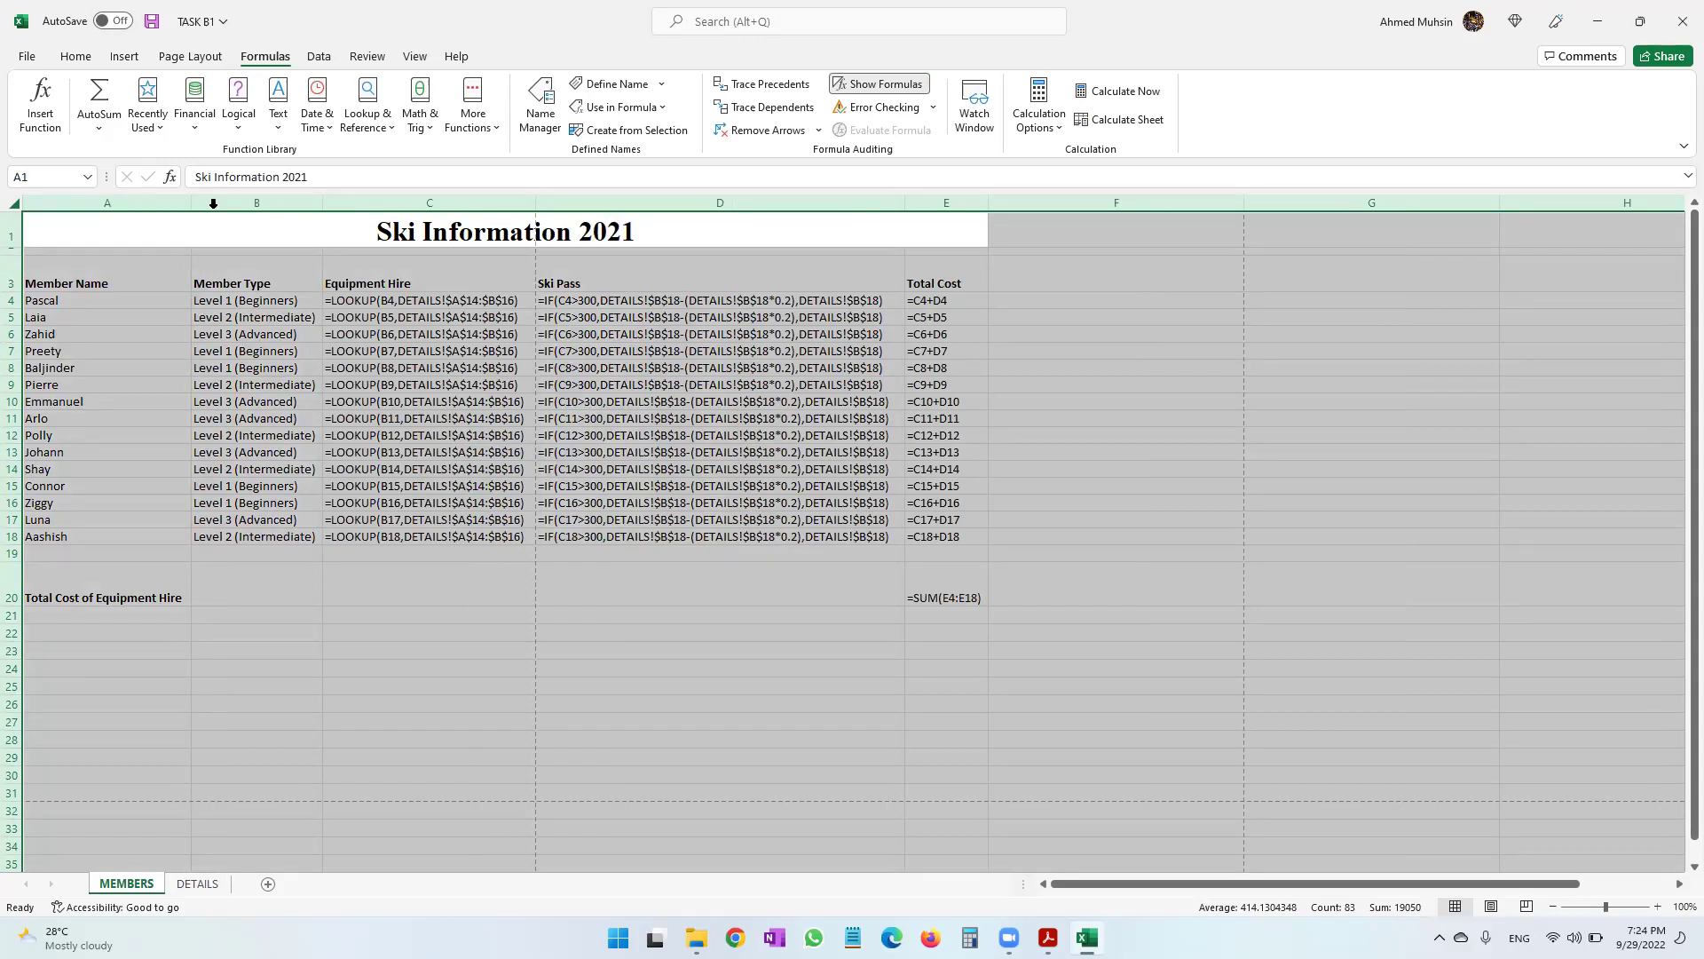
key(ctrl+z)
click(217, 418)
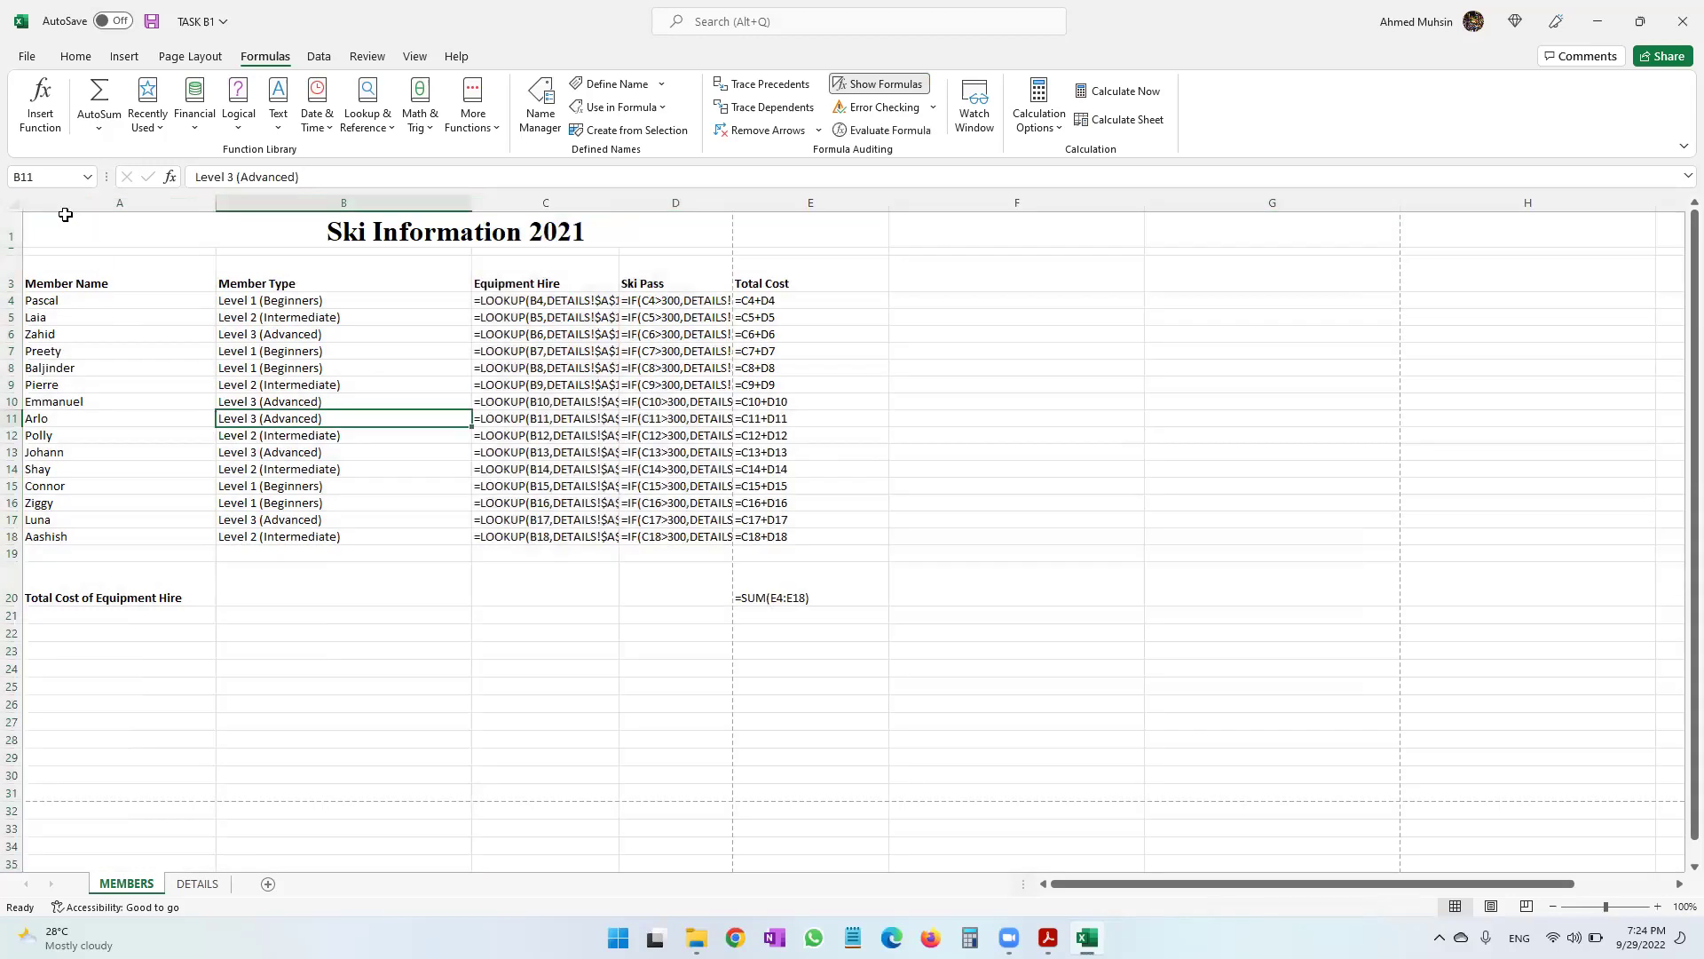
click(13, 202)
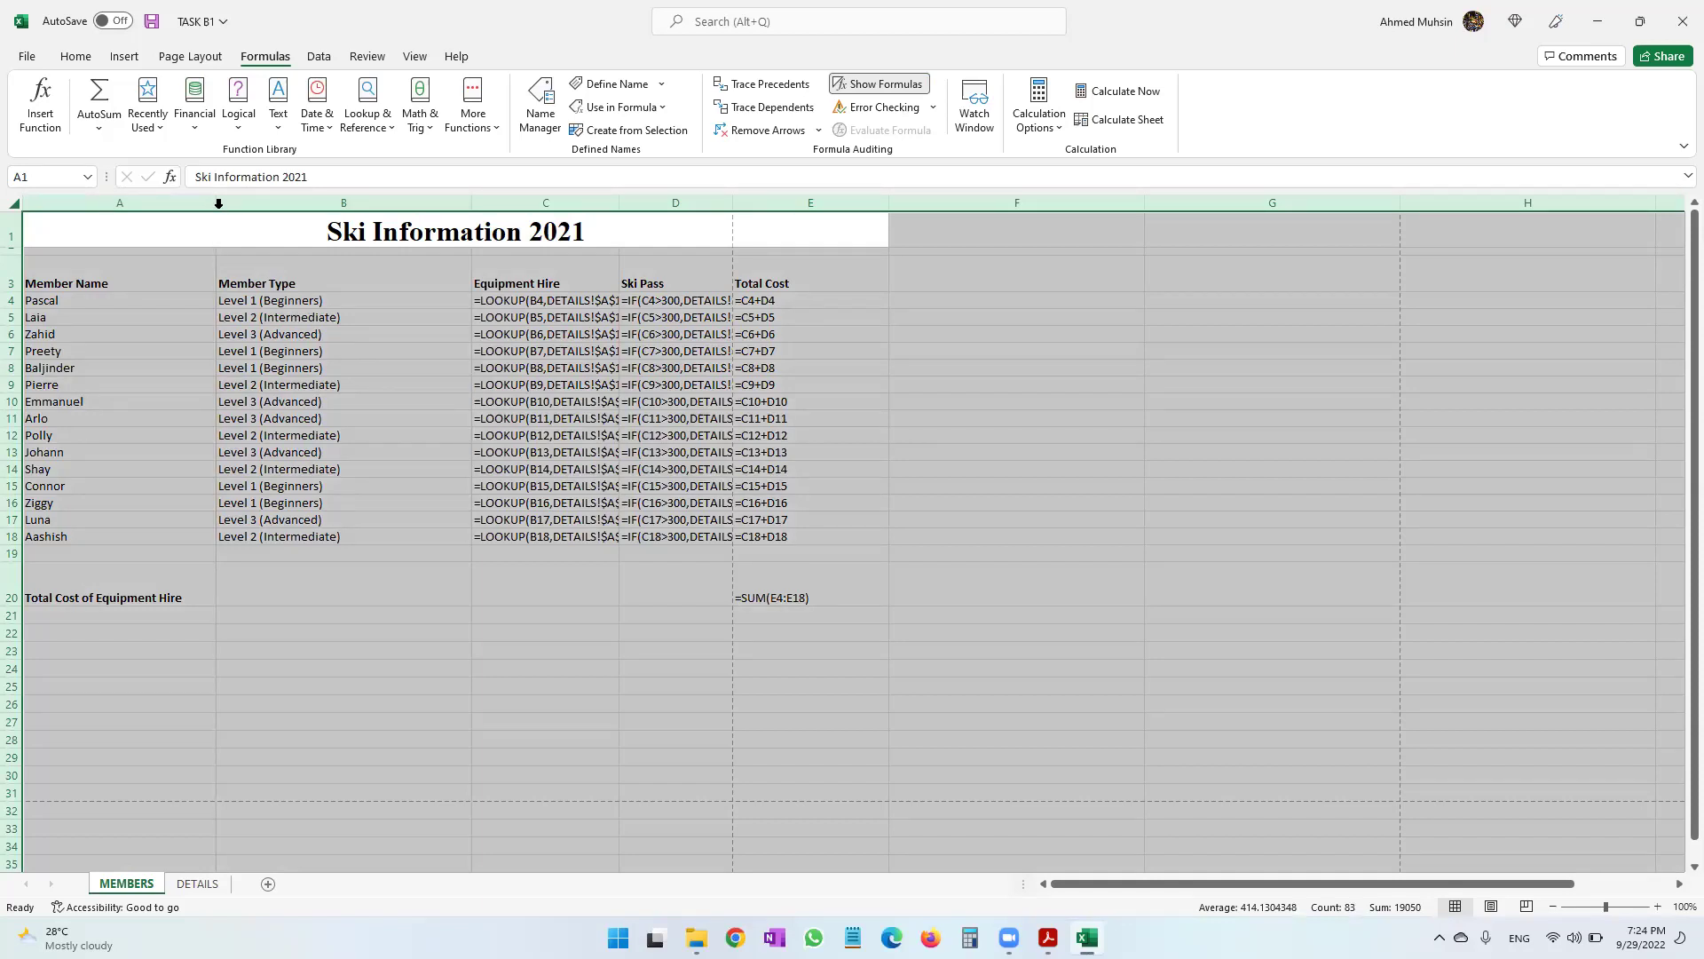
double_click(218, 208)
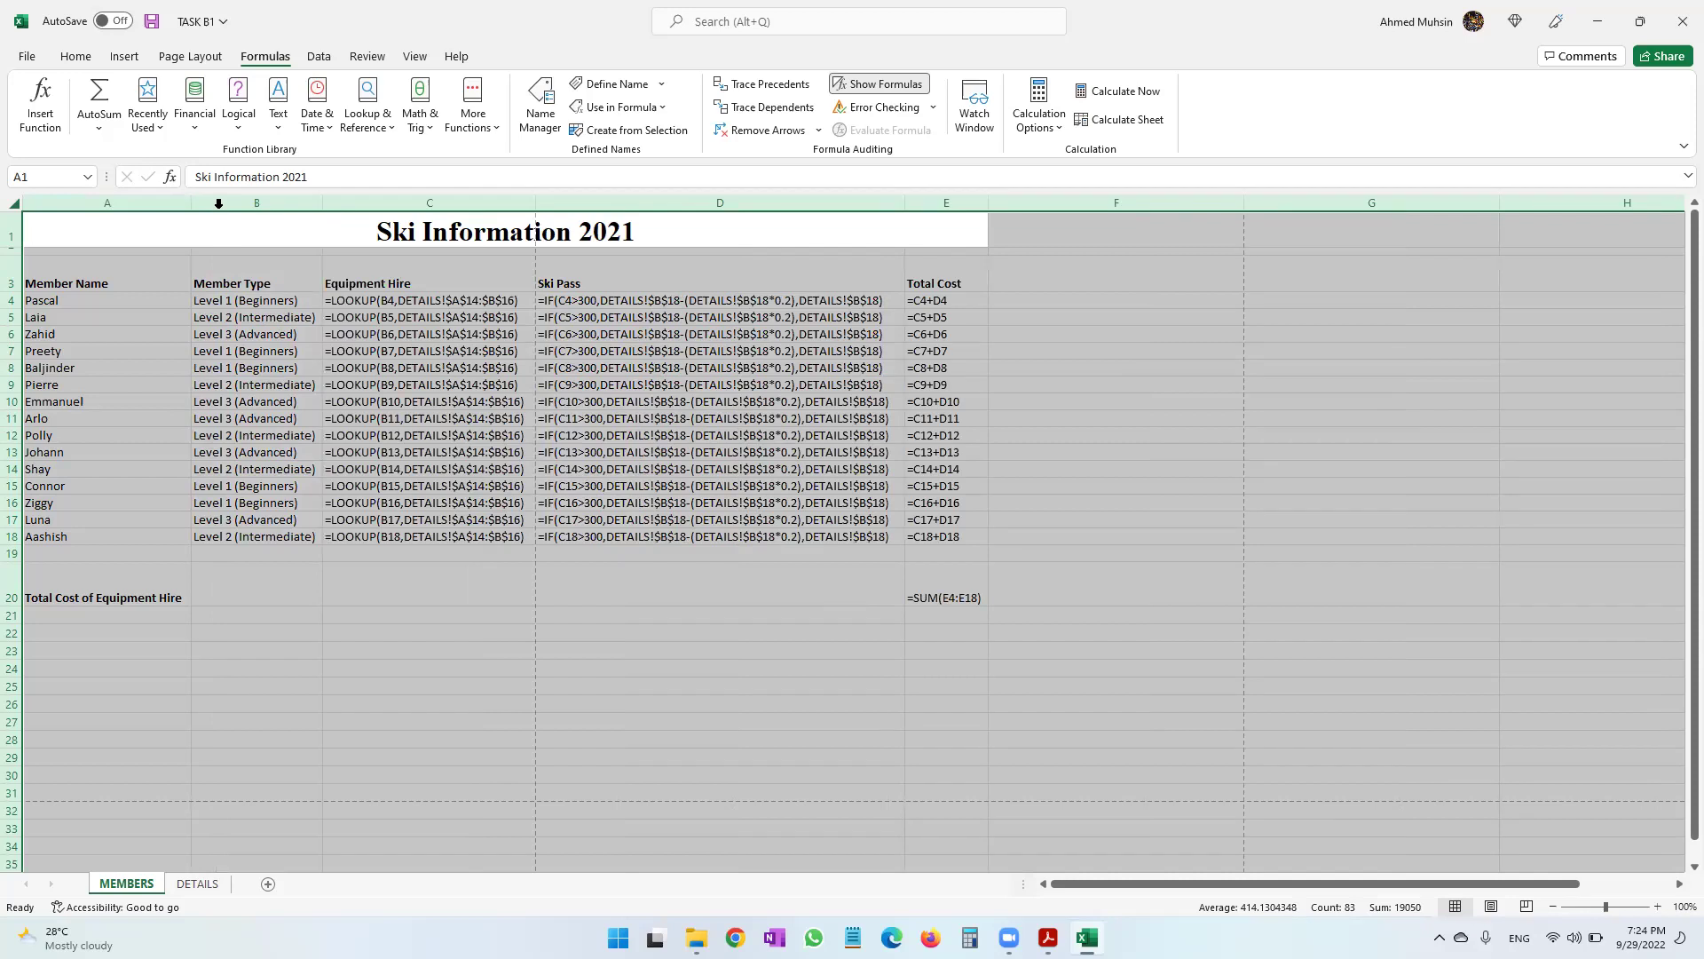
drag(213, 240, 264, 599)
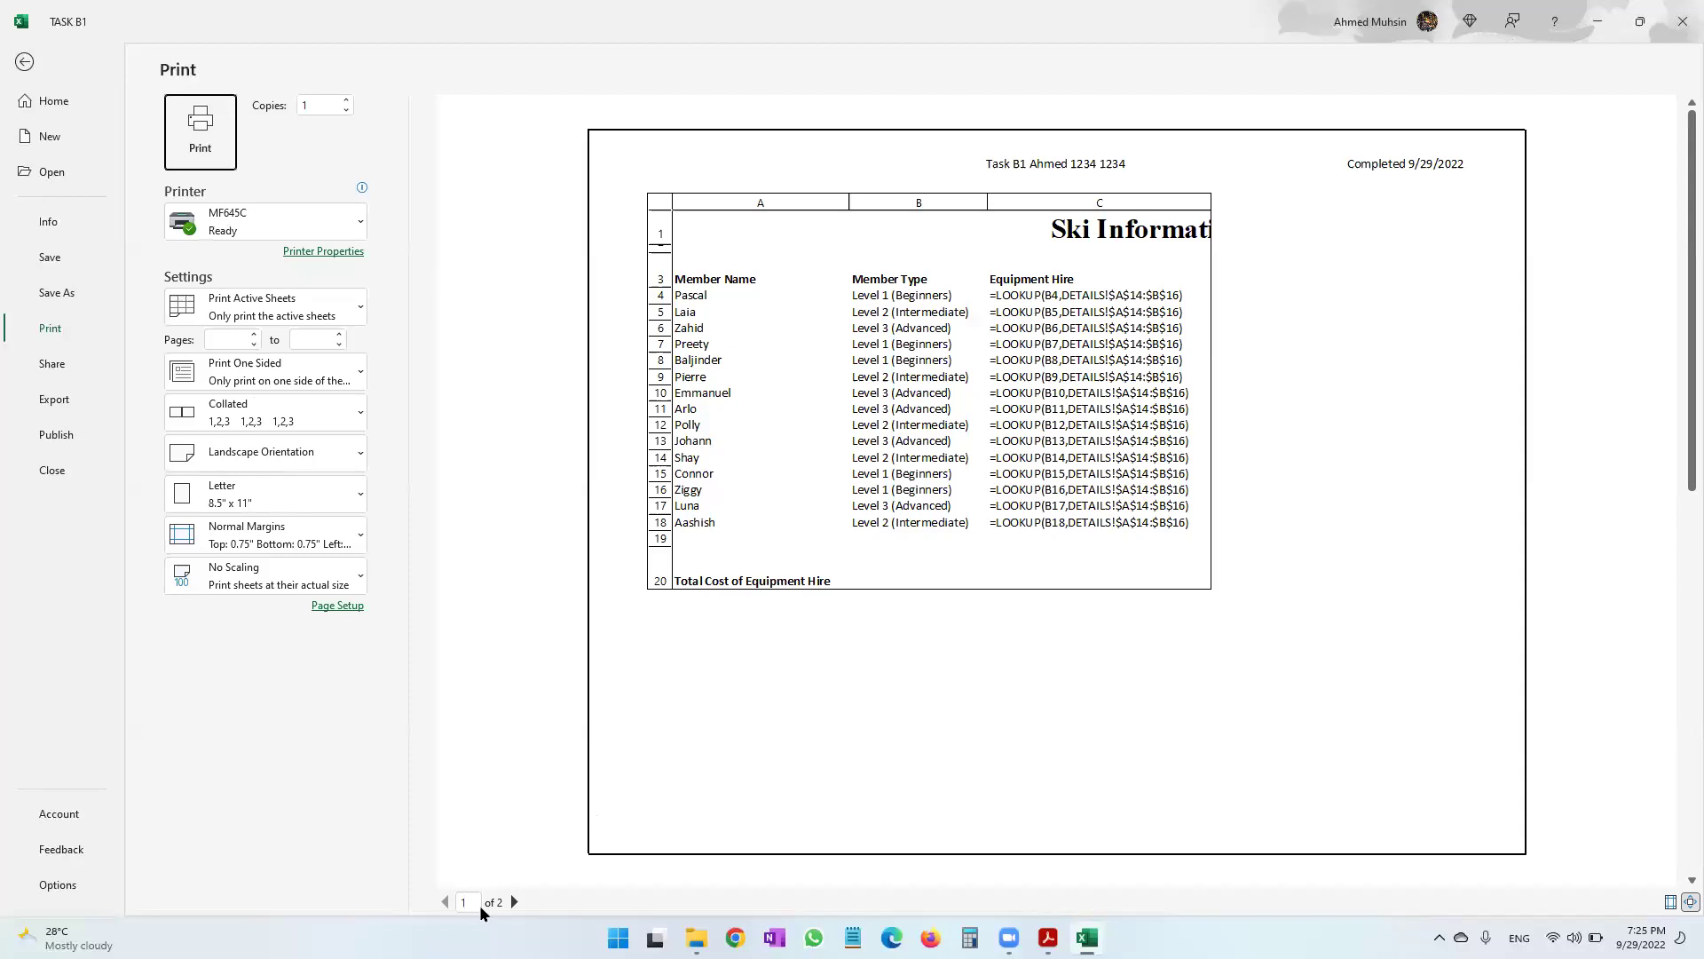
Check page 2 of the formulae print preview, then return to the exam paper at Task B1d
click(515, 901)
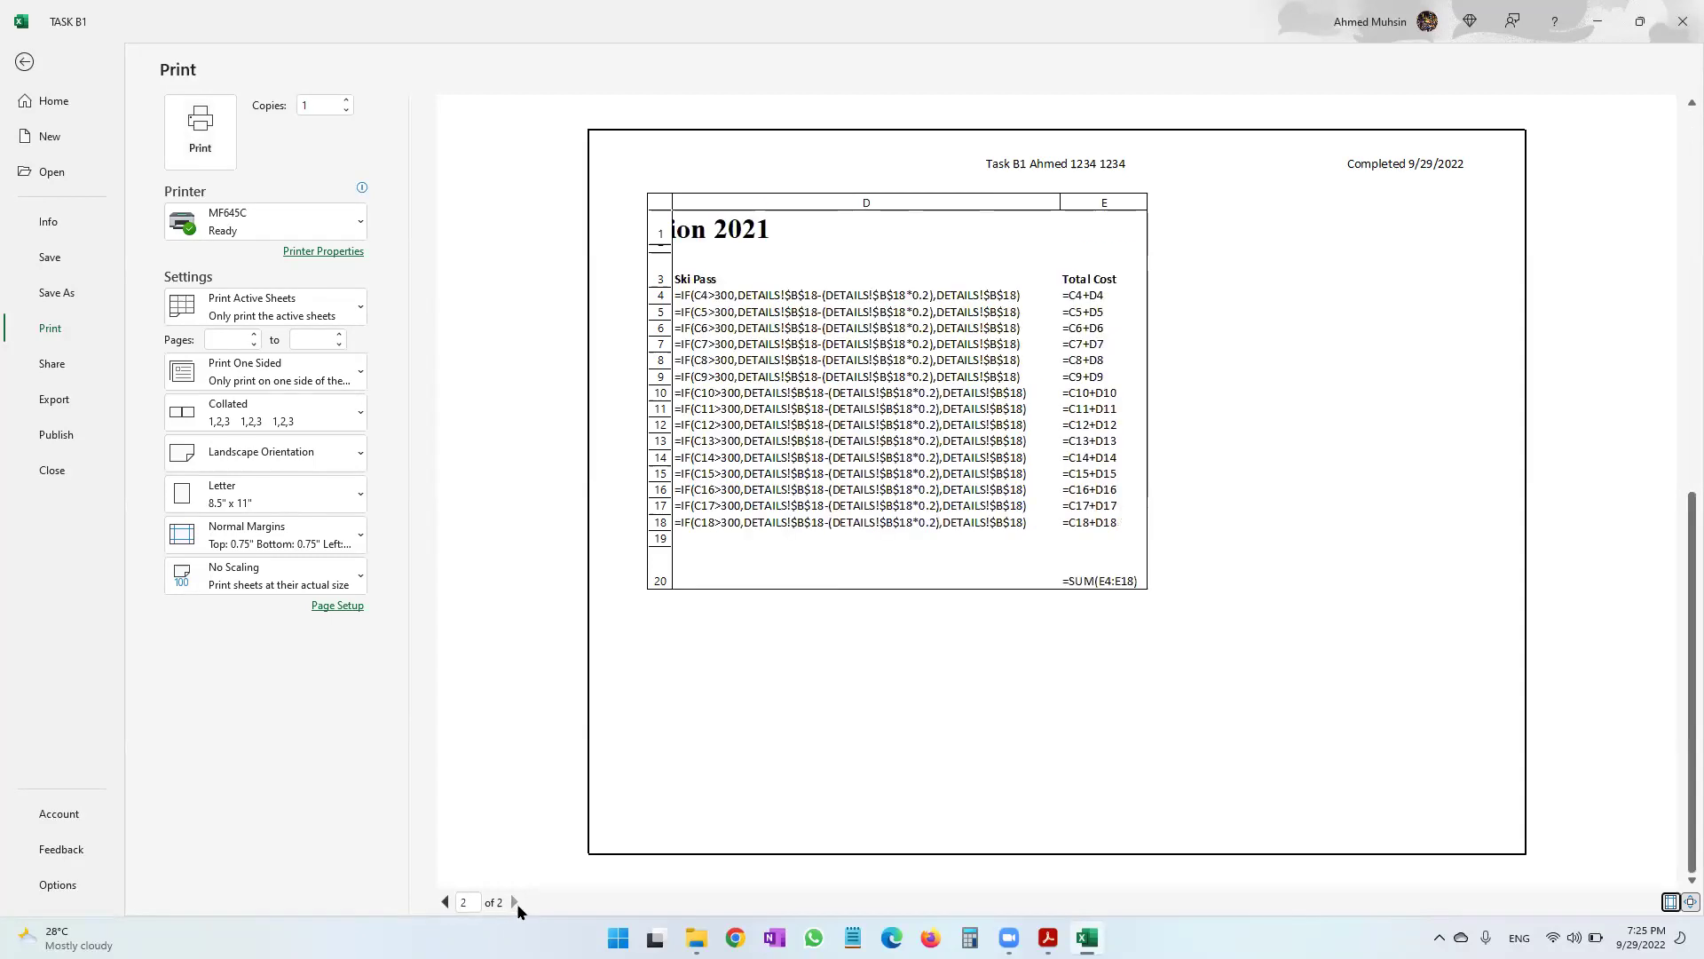
key(Escape)
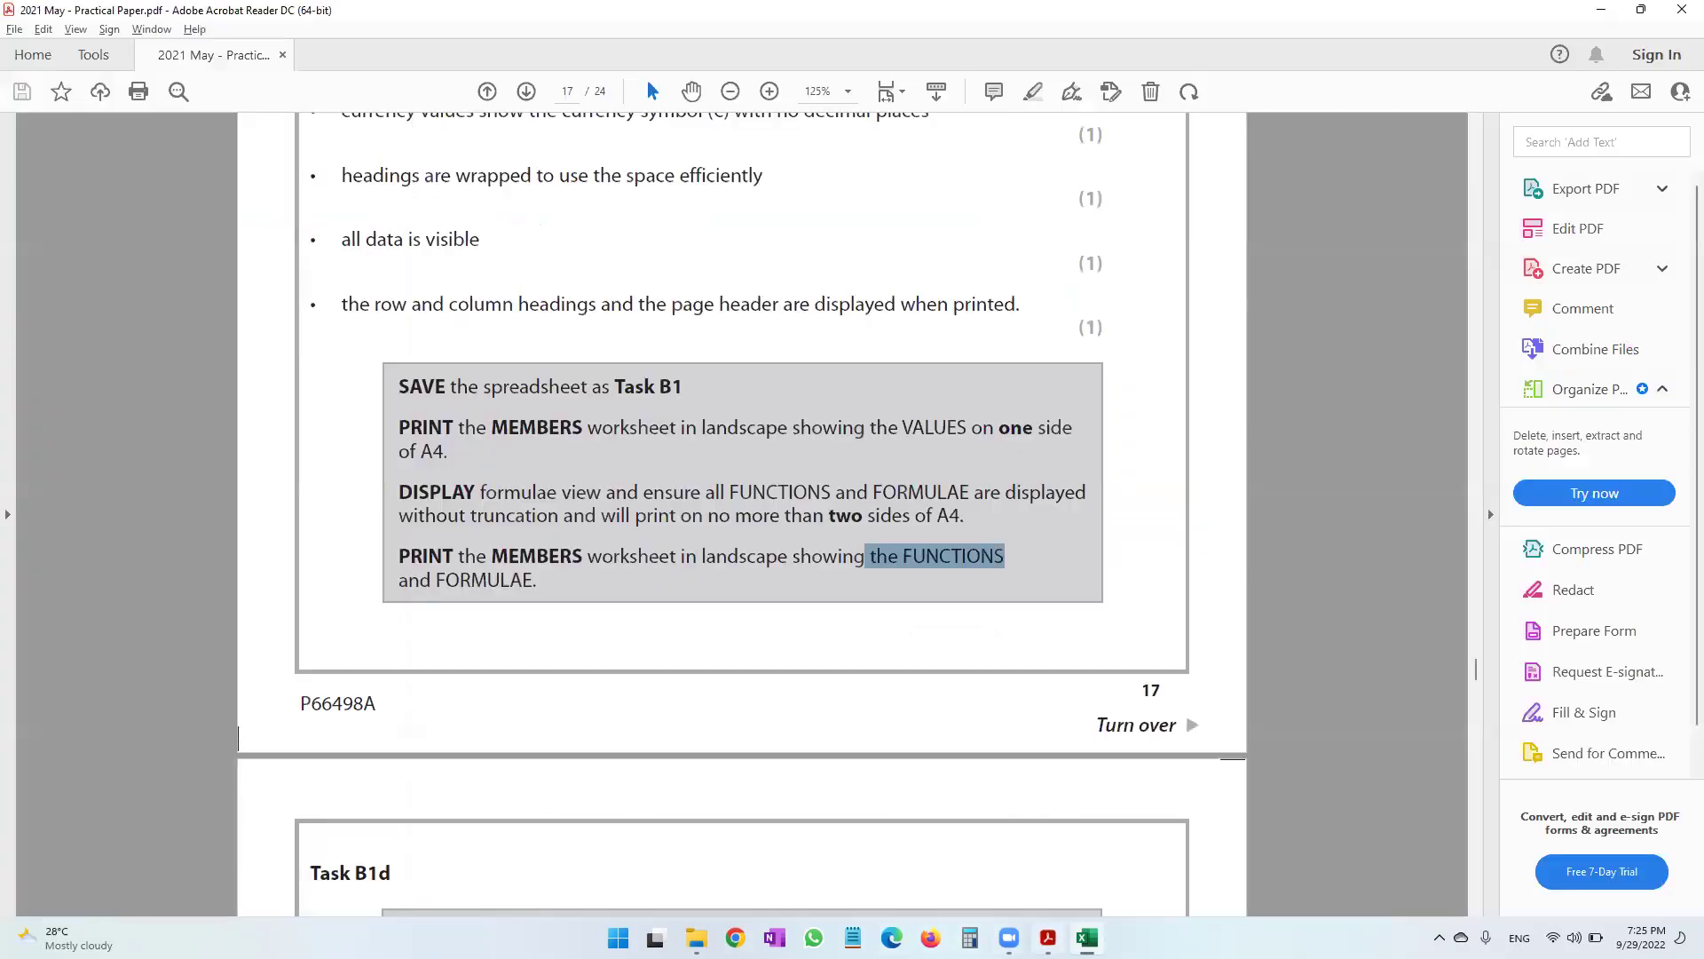
click(1048, 938)
scroll(769, 598, down, 3)
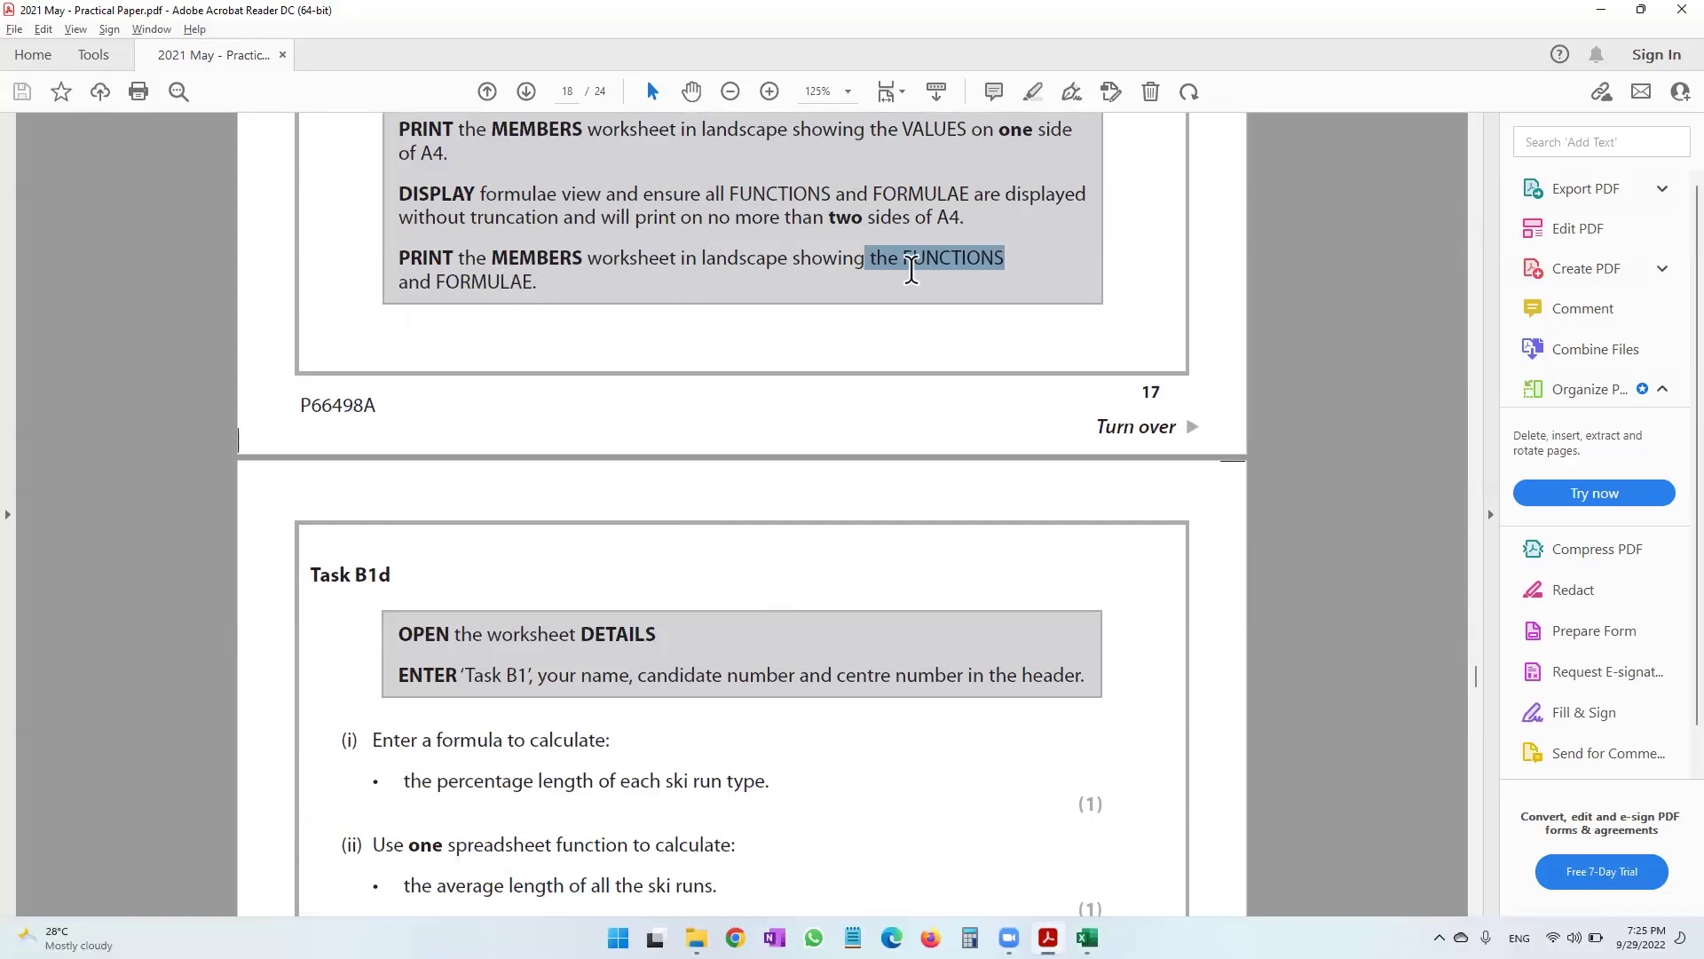
scroll(911, 270, down, 3)
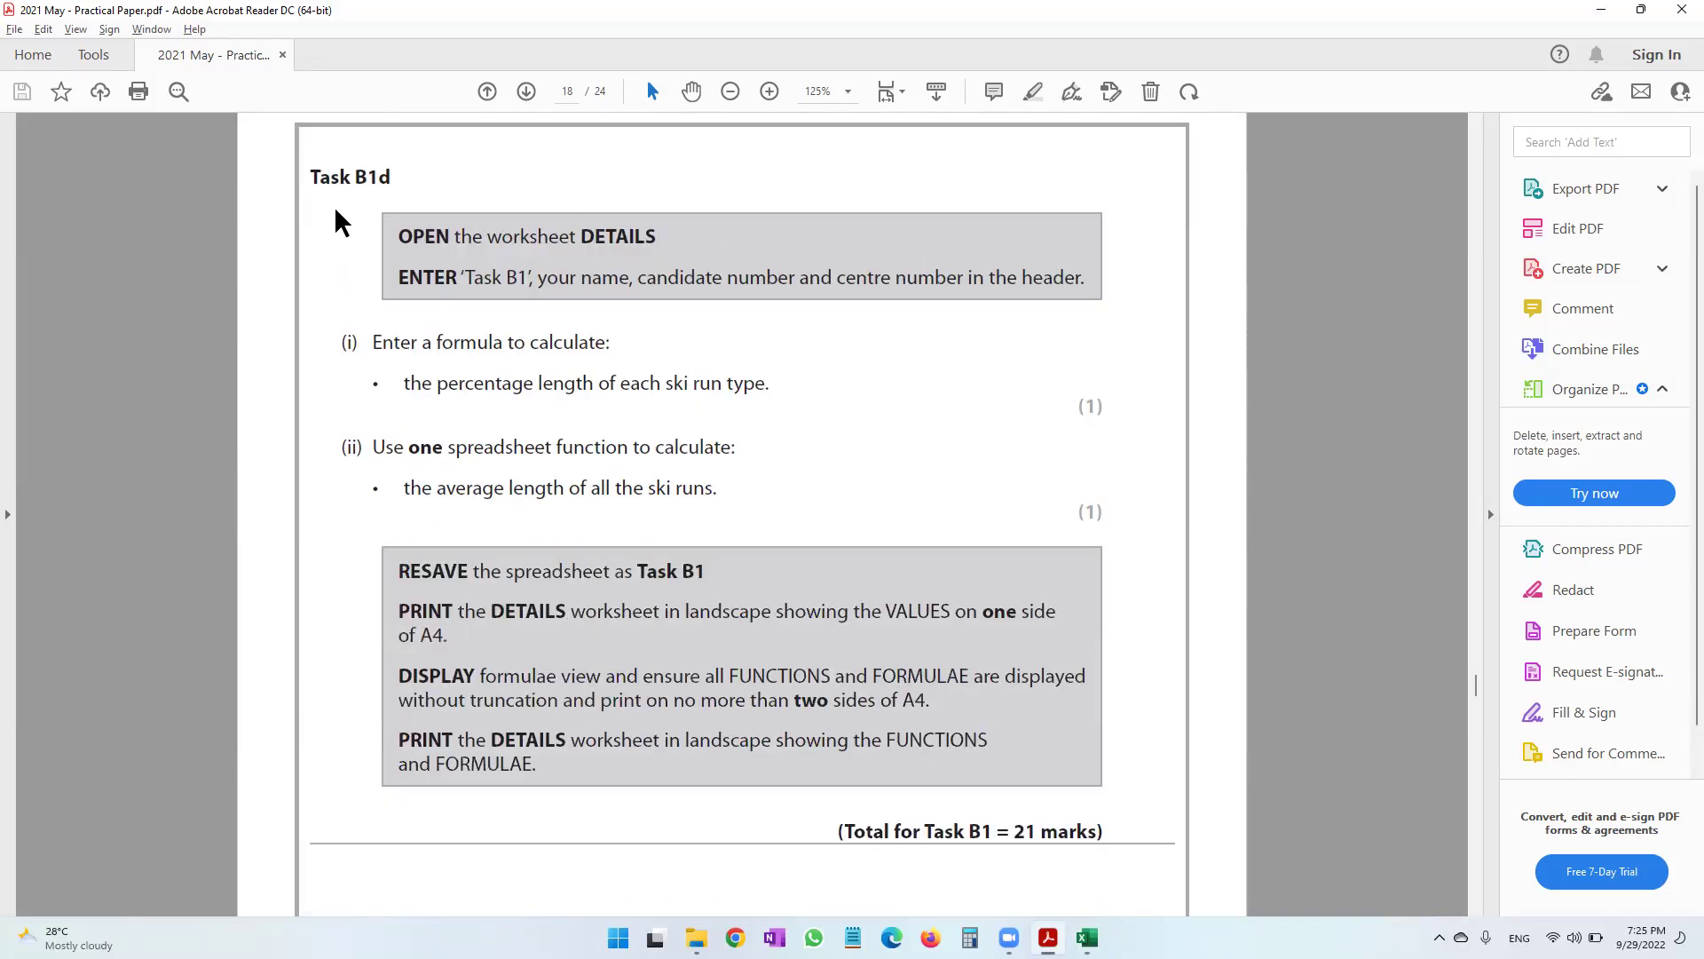
Highlight the 'OPEN the worksheet DETAILS' instruction and switch the workbook to the DETAILS sheet
drag(400, 234, 652, 246)
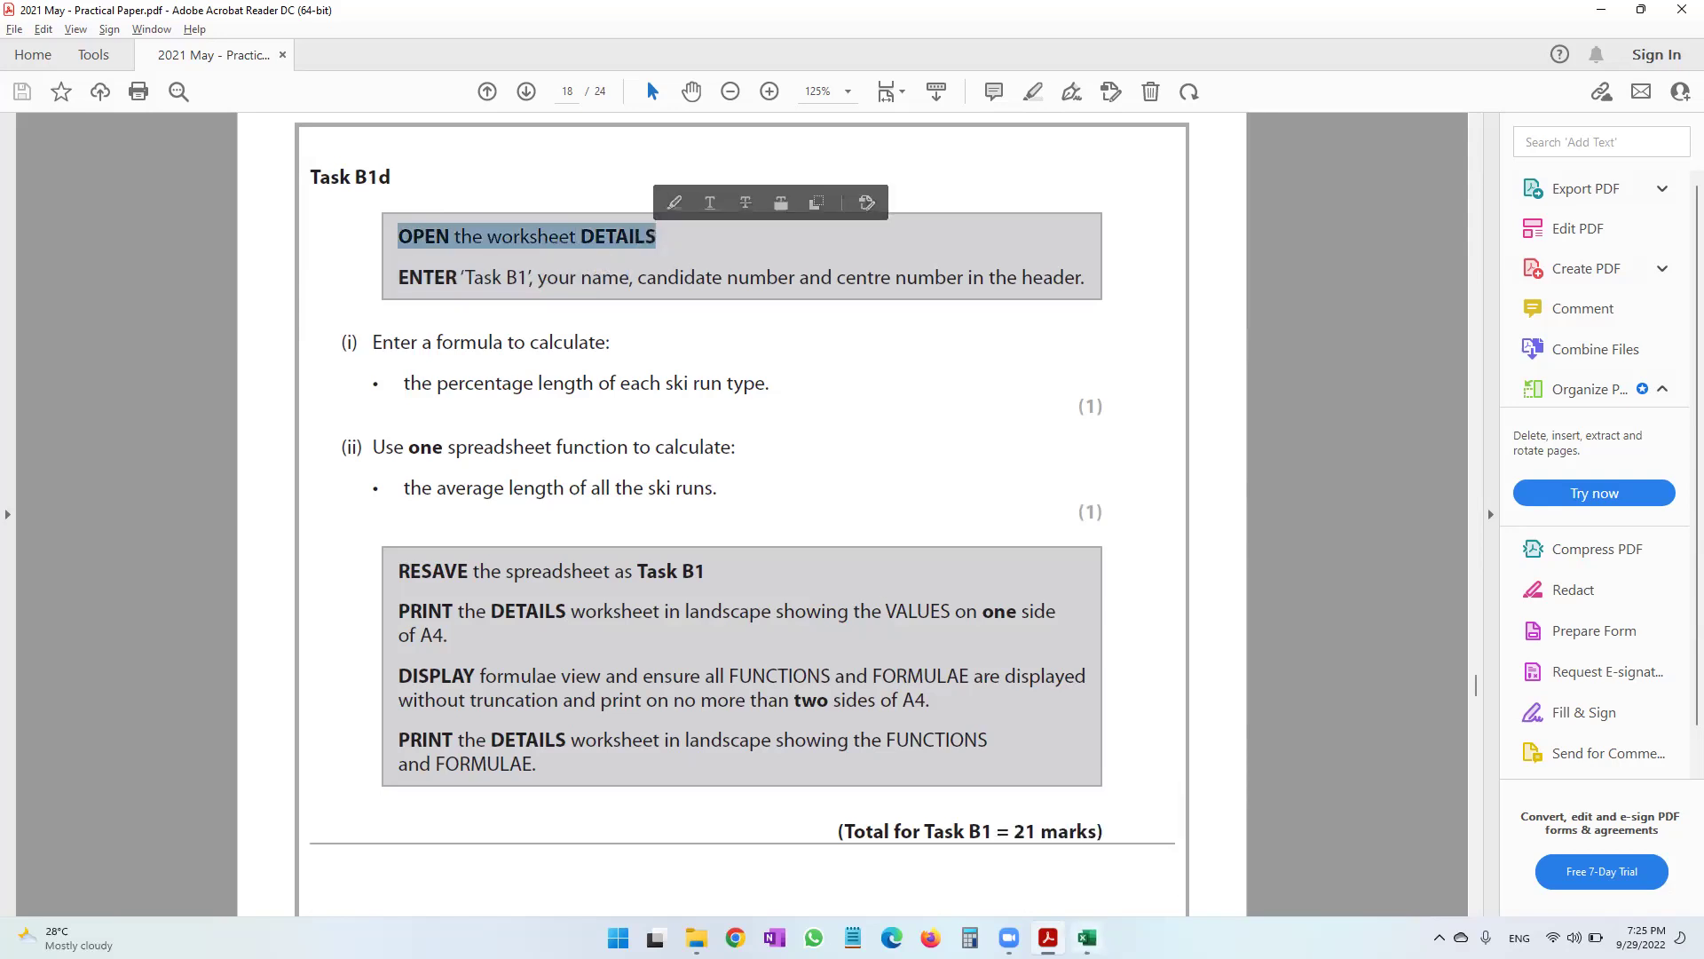
key(alt+Tab)
click(197, 883)
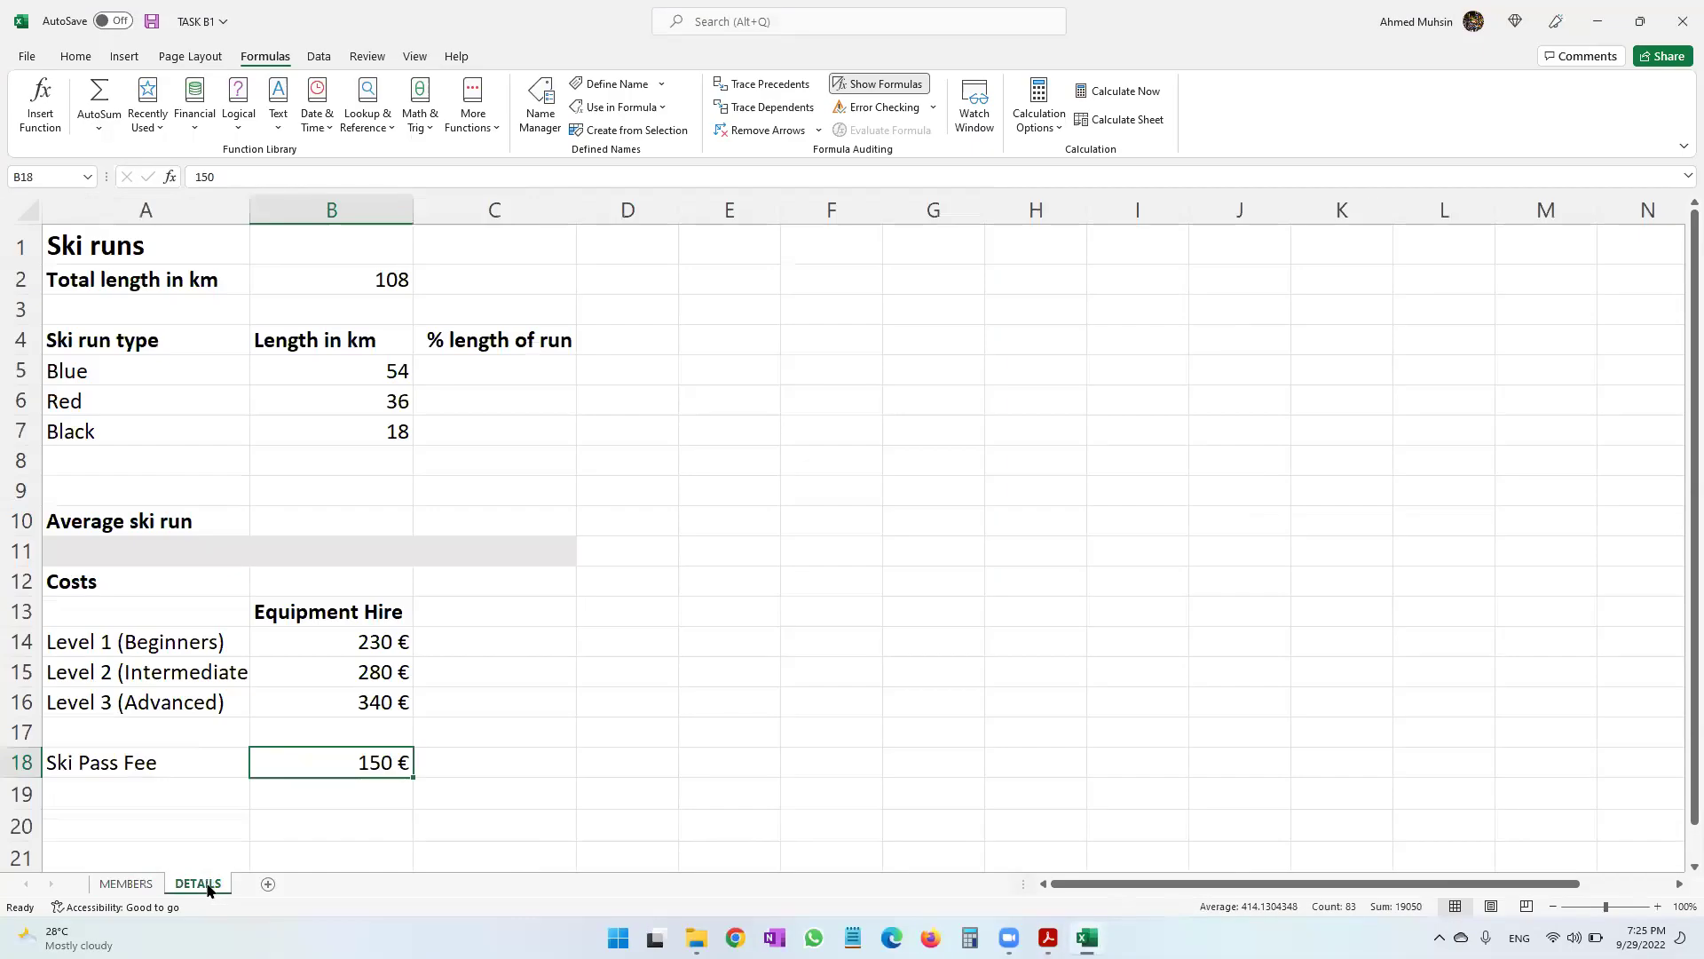
click(334, 551)
click(1048, 937)
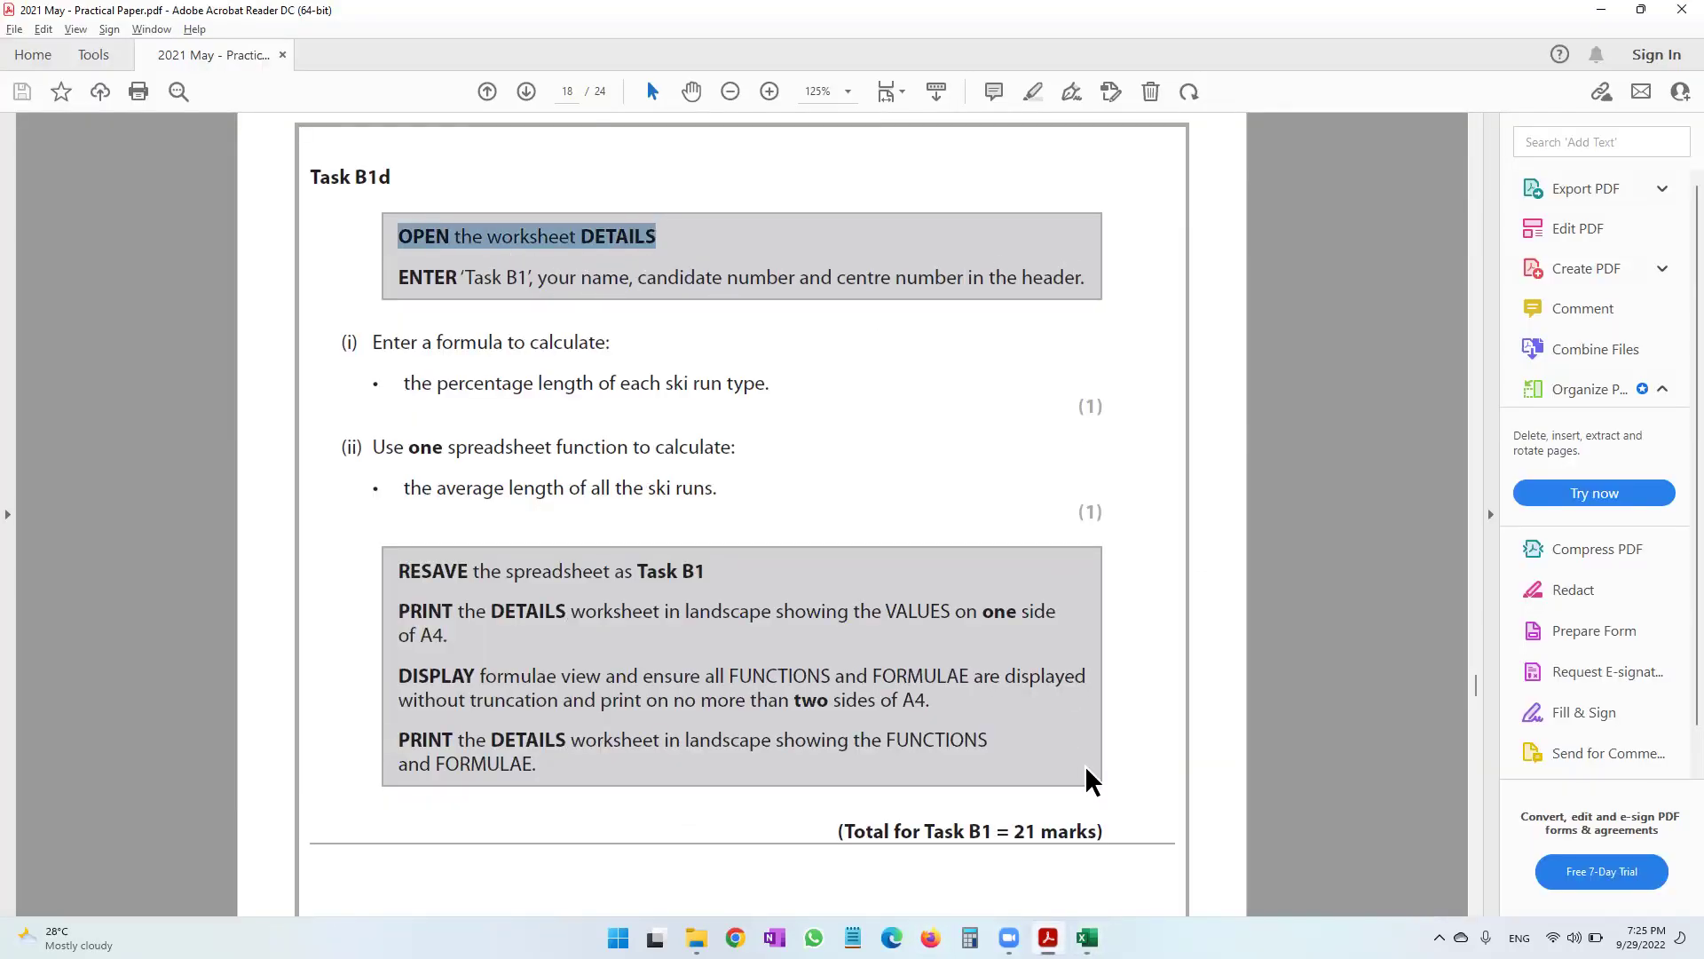
click(1087, 938)
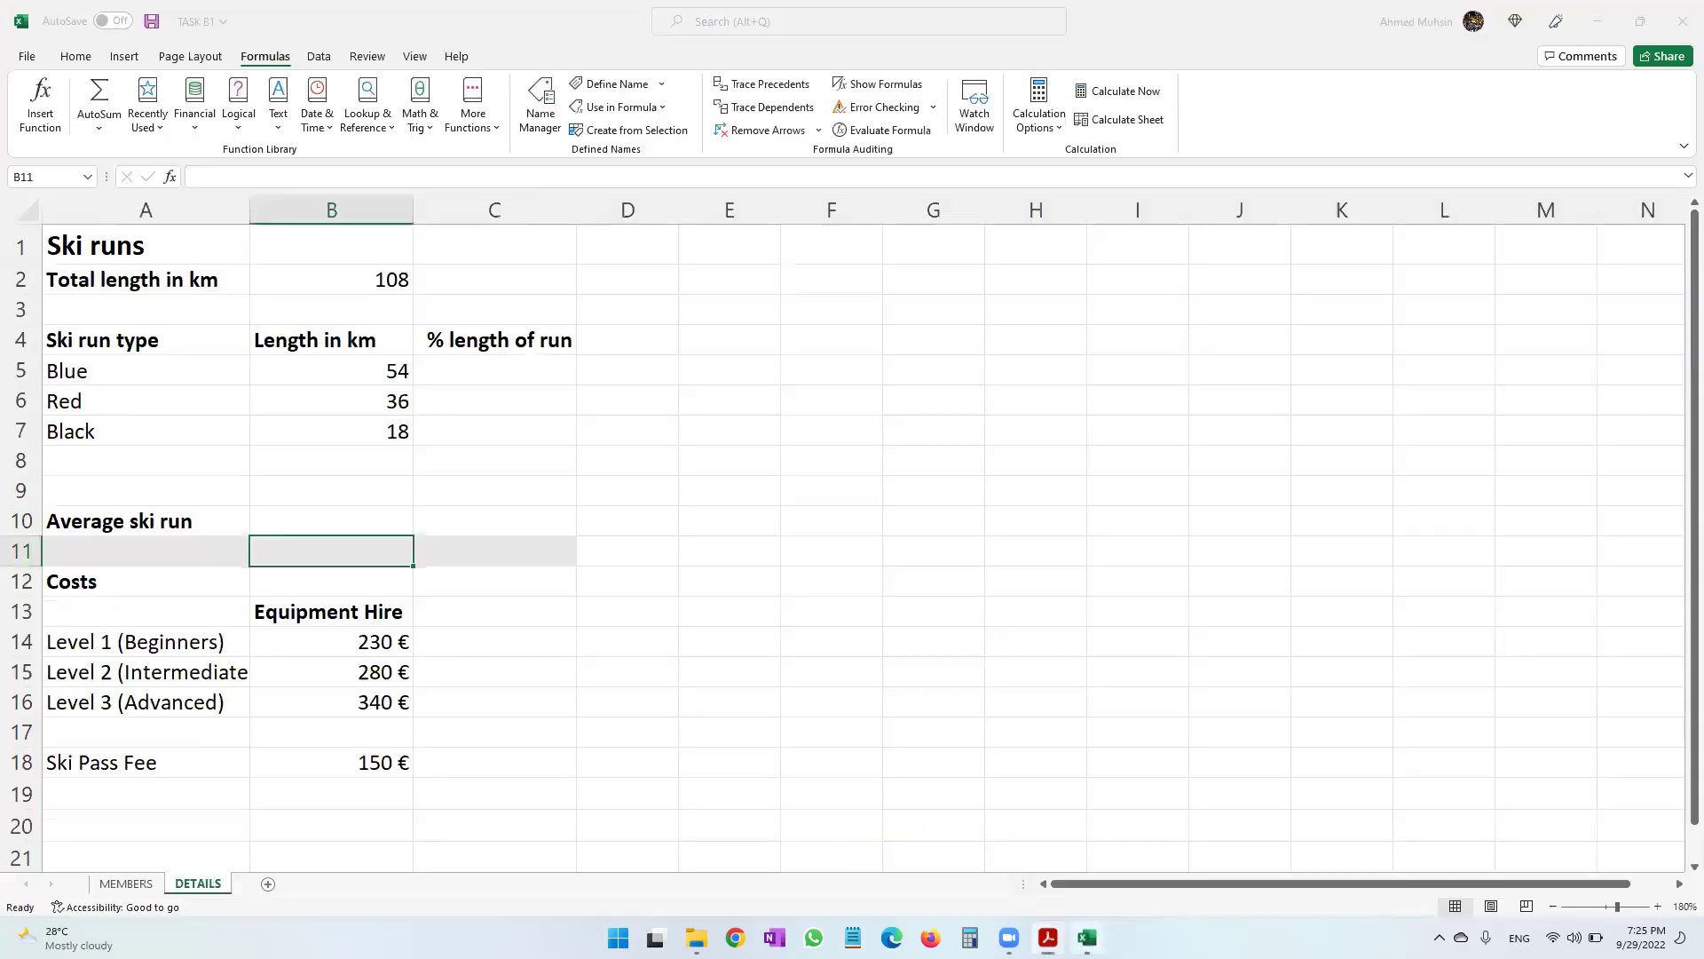
Enter 'TASK B1' with the candidate's name and numbers in the DETAILS centre header, then return to Normal view
click(124, 56)
click(1458, 103)
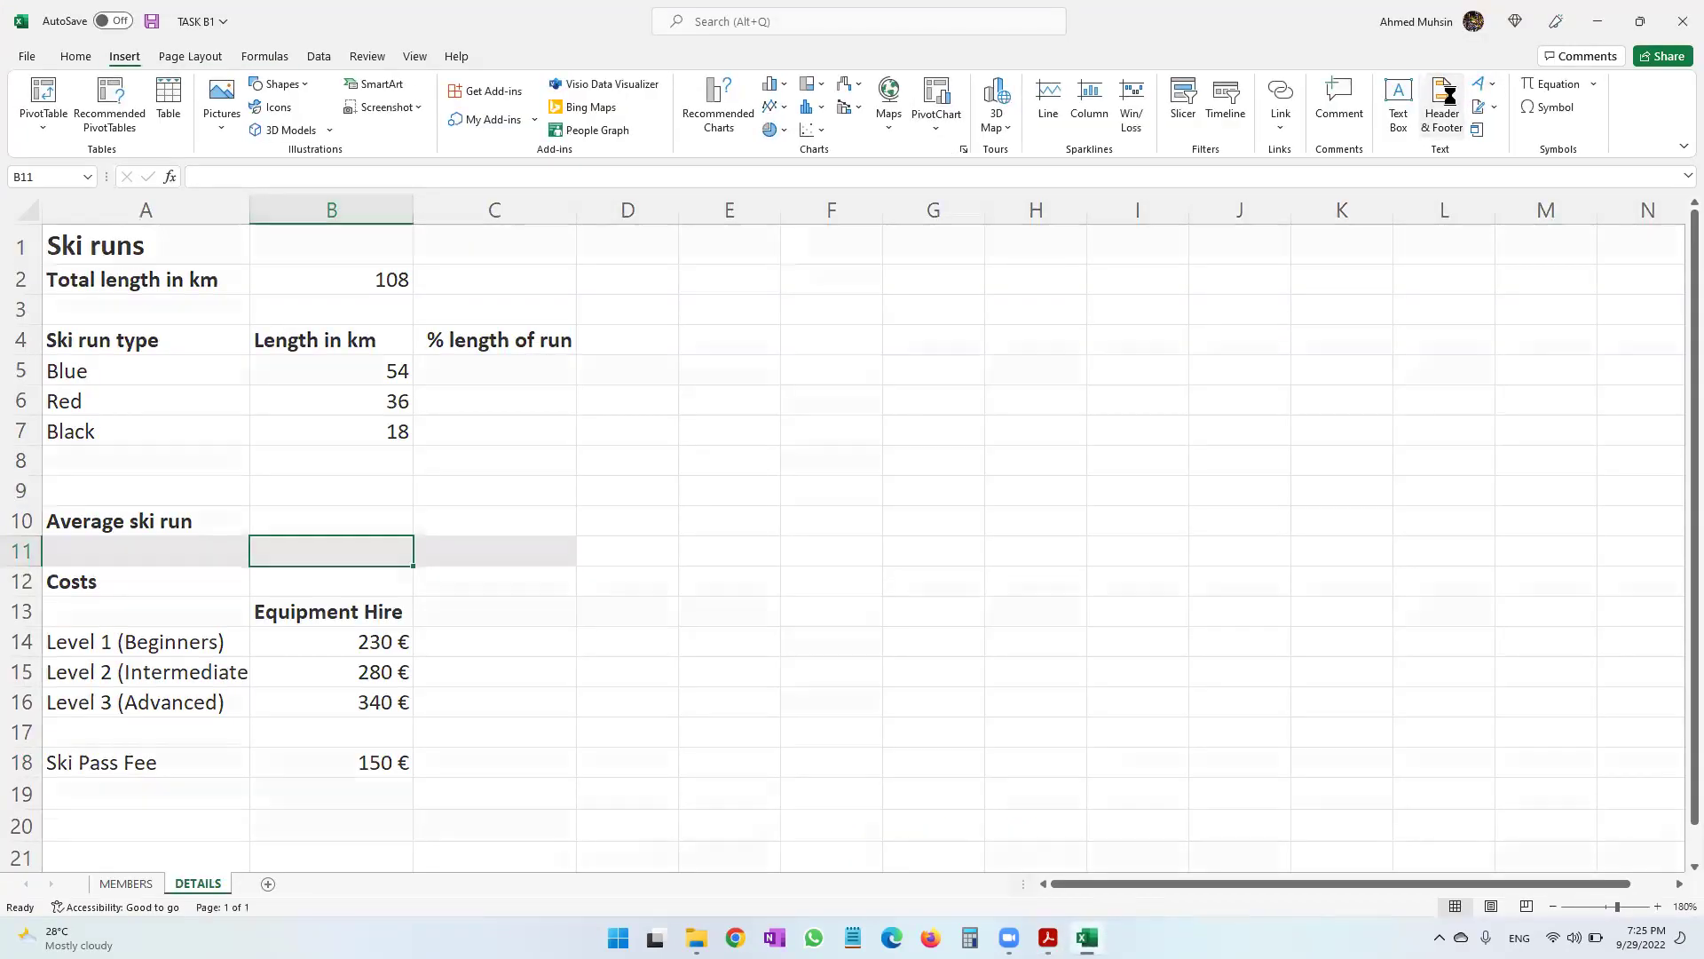
text(TASK B1 AHMED 1234 1234)
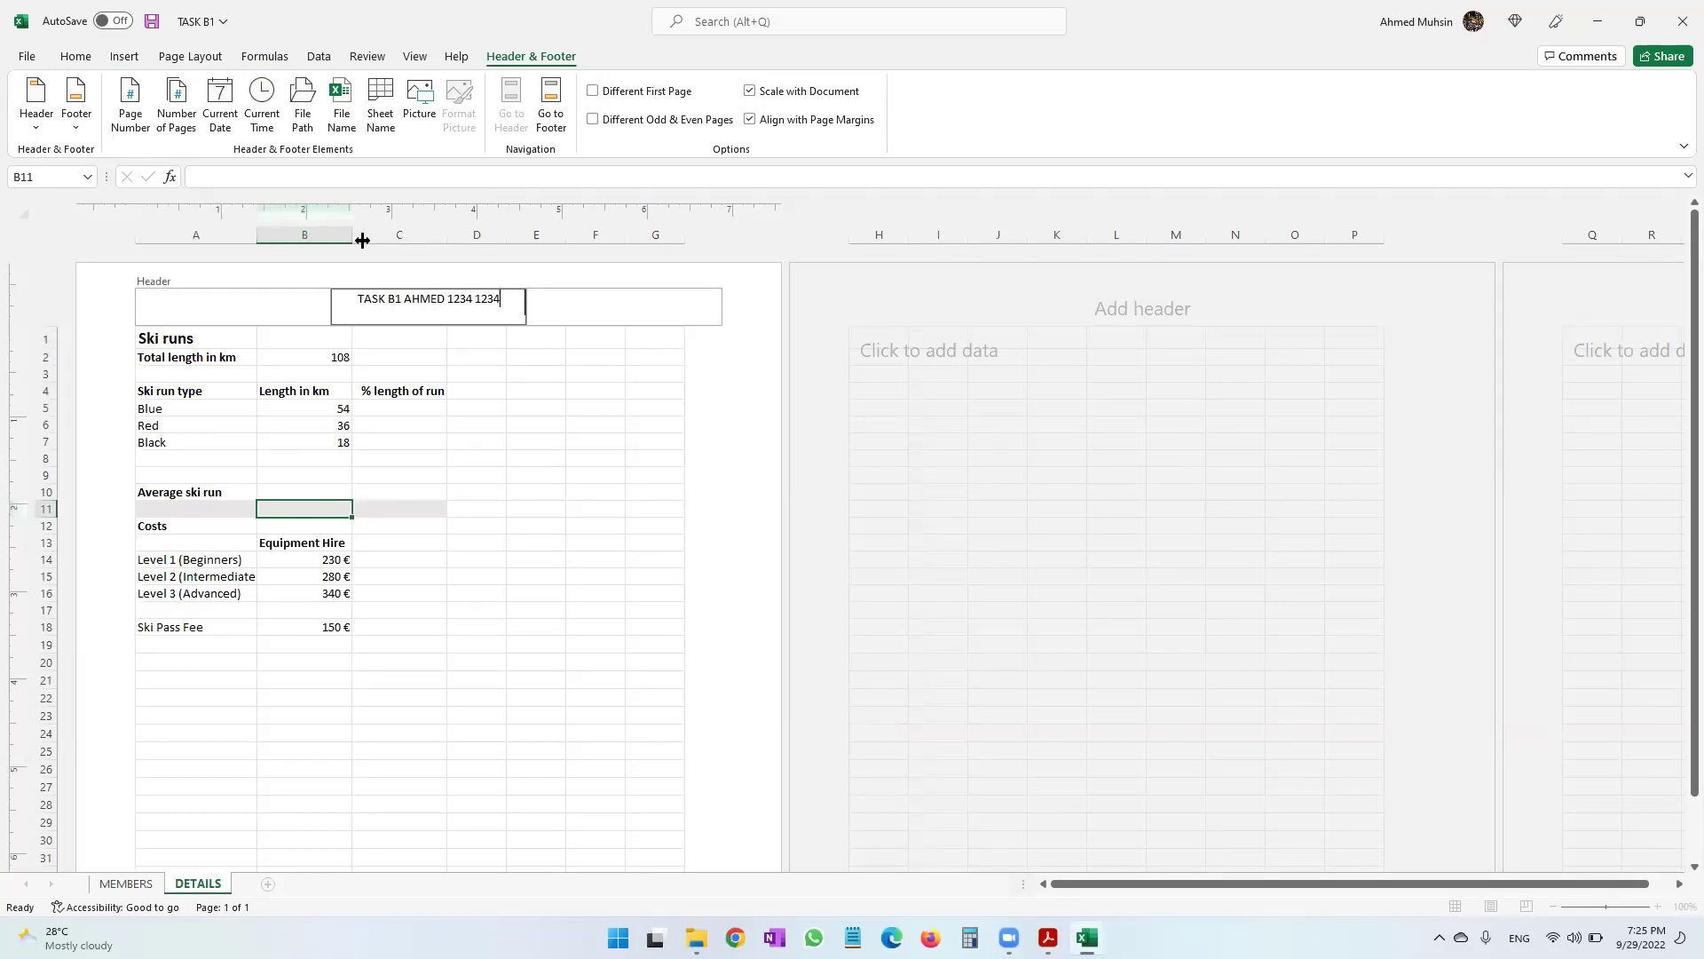
click(472, 625)
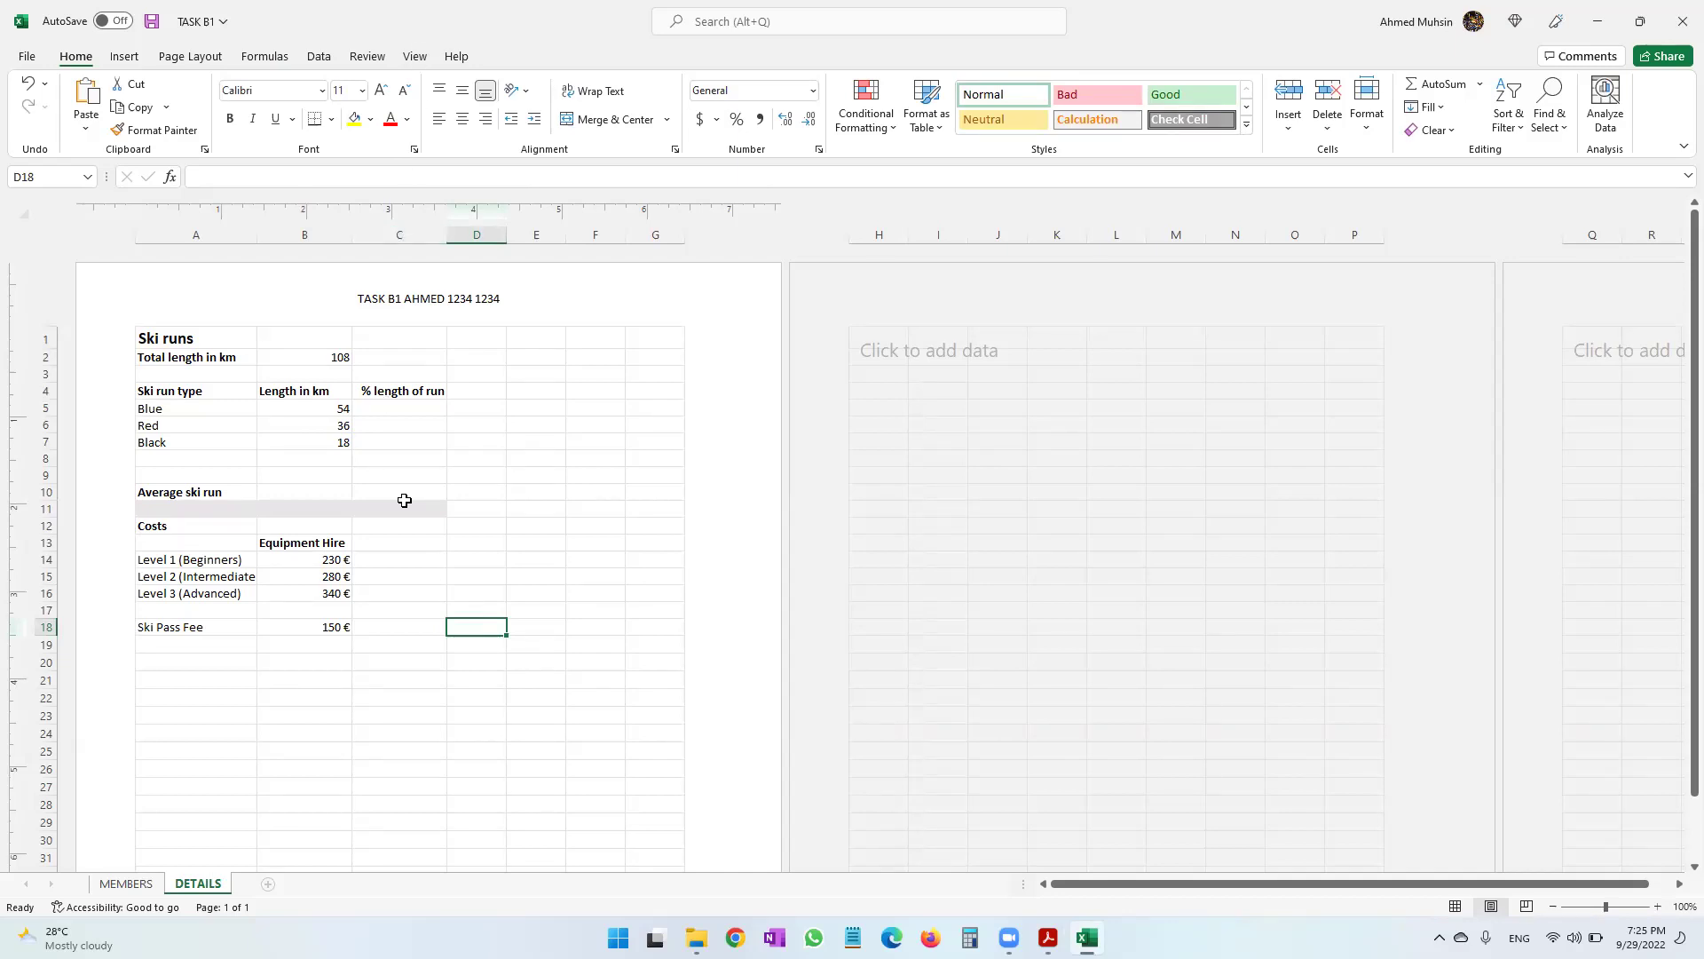
click(414, 57)
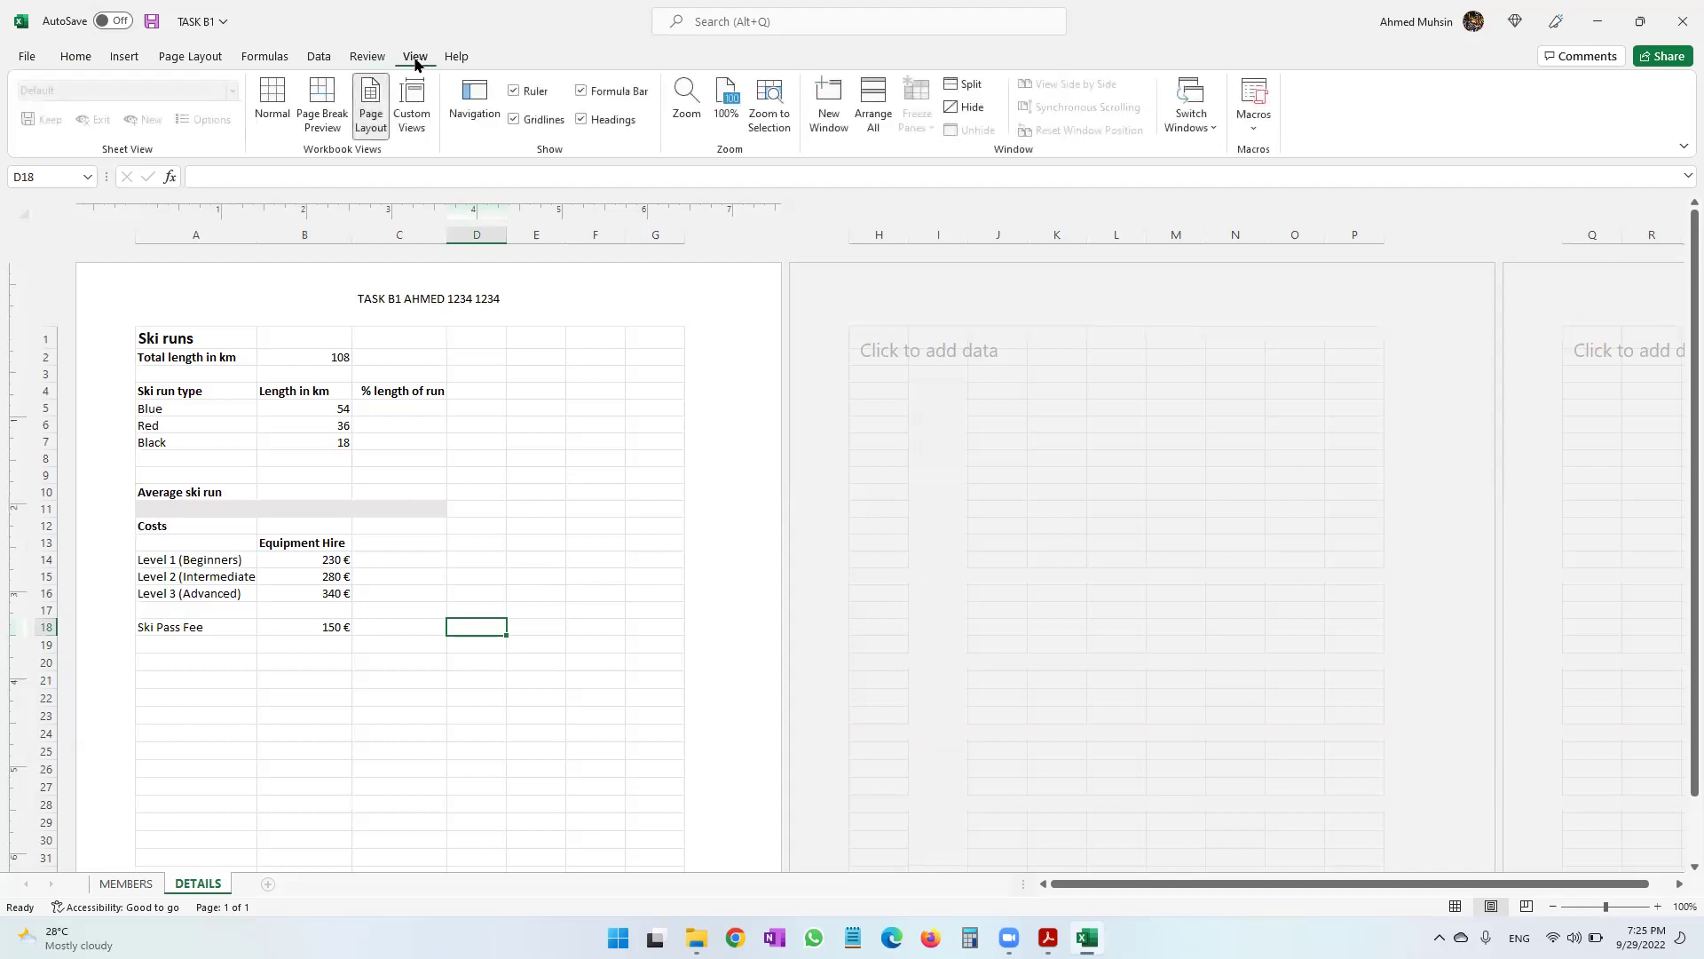
click(275, 120)
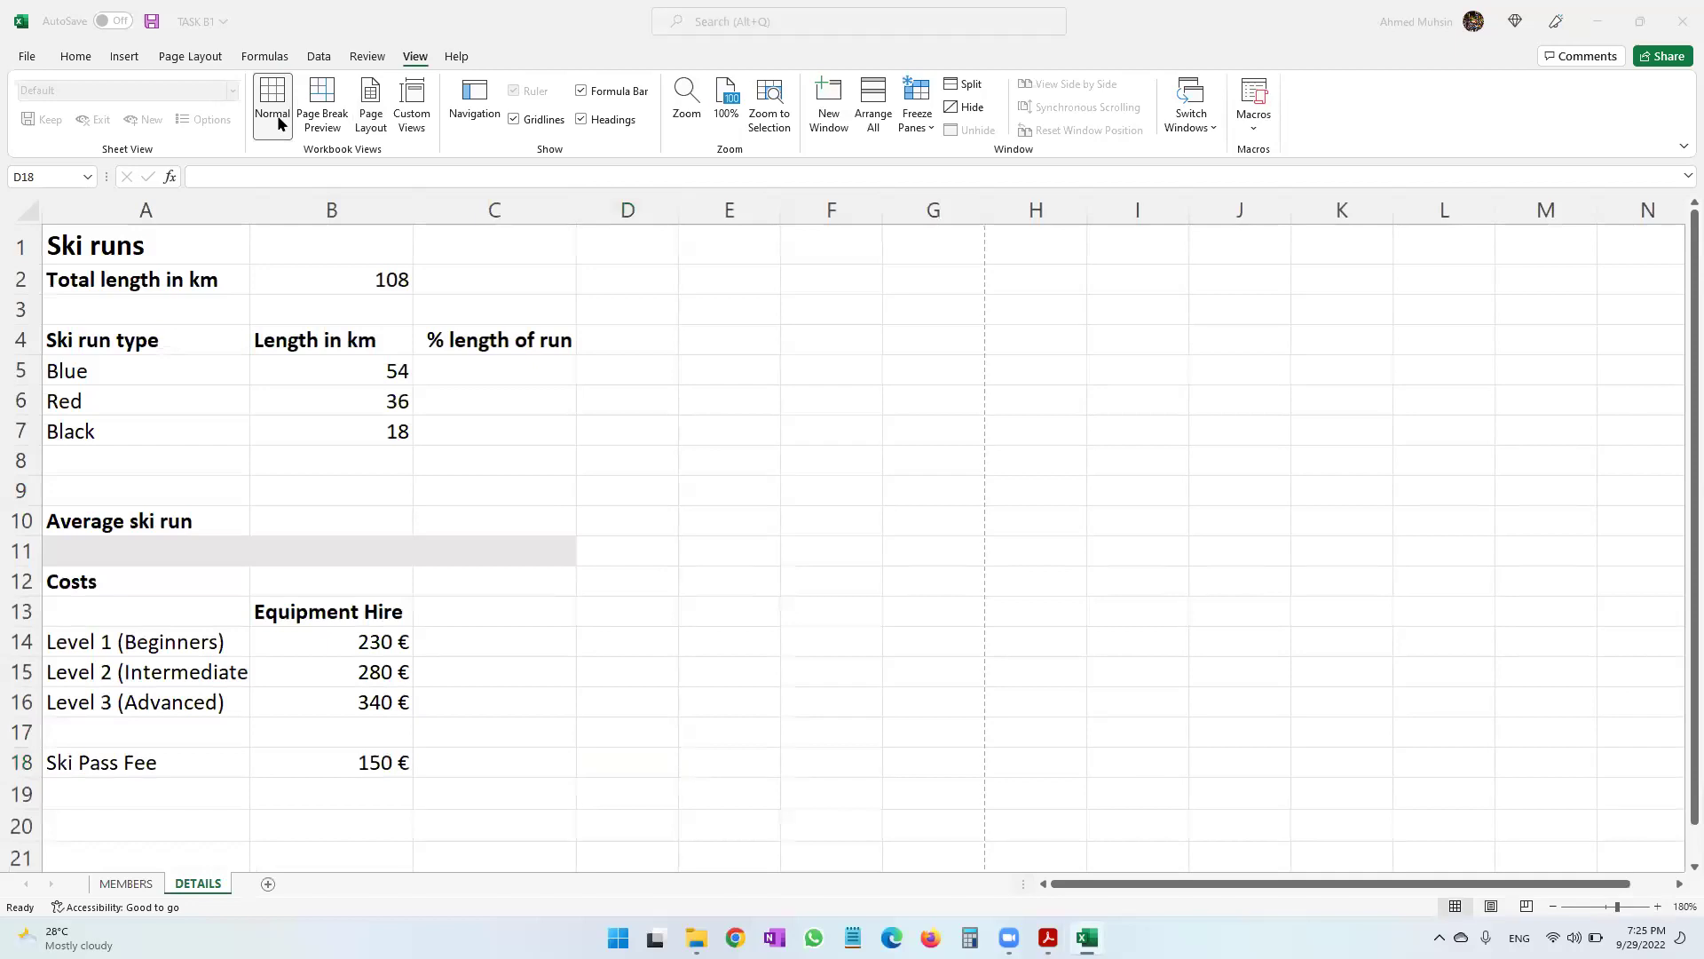
Read the Task B1d(i) percentage-length formula instruction in the exam paper
key(alt+Tab)
drag(399, 342, 753, 393)
click(596, 390)
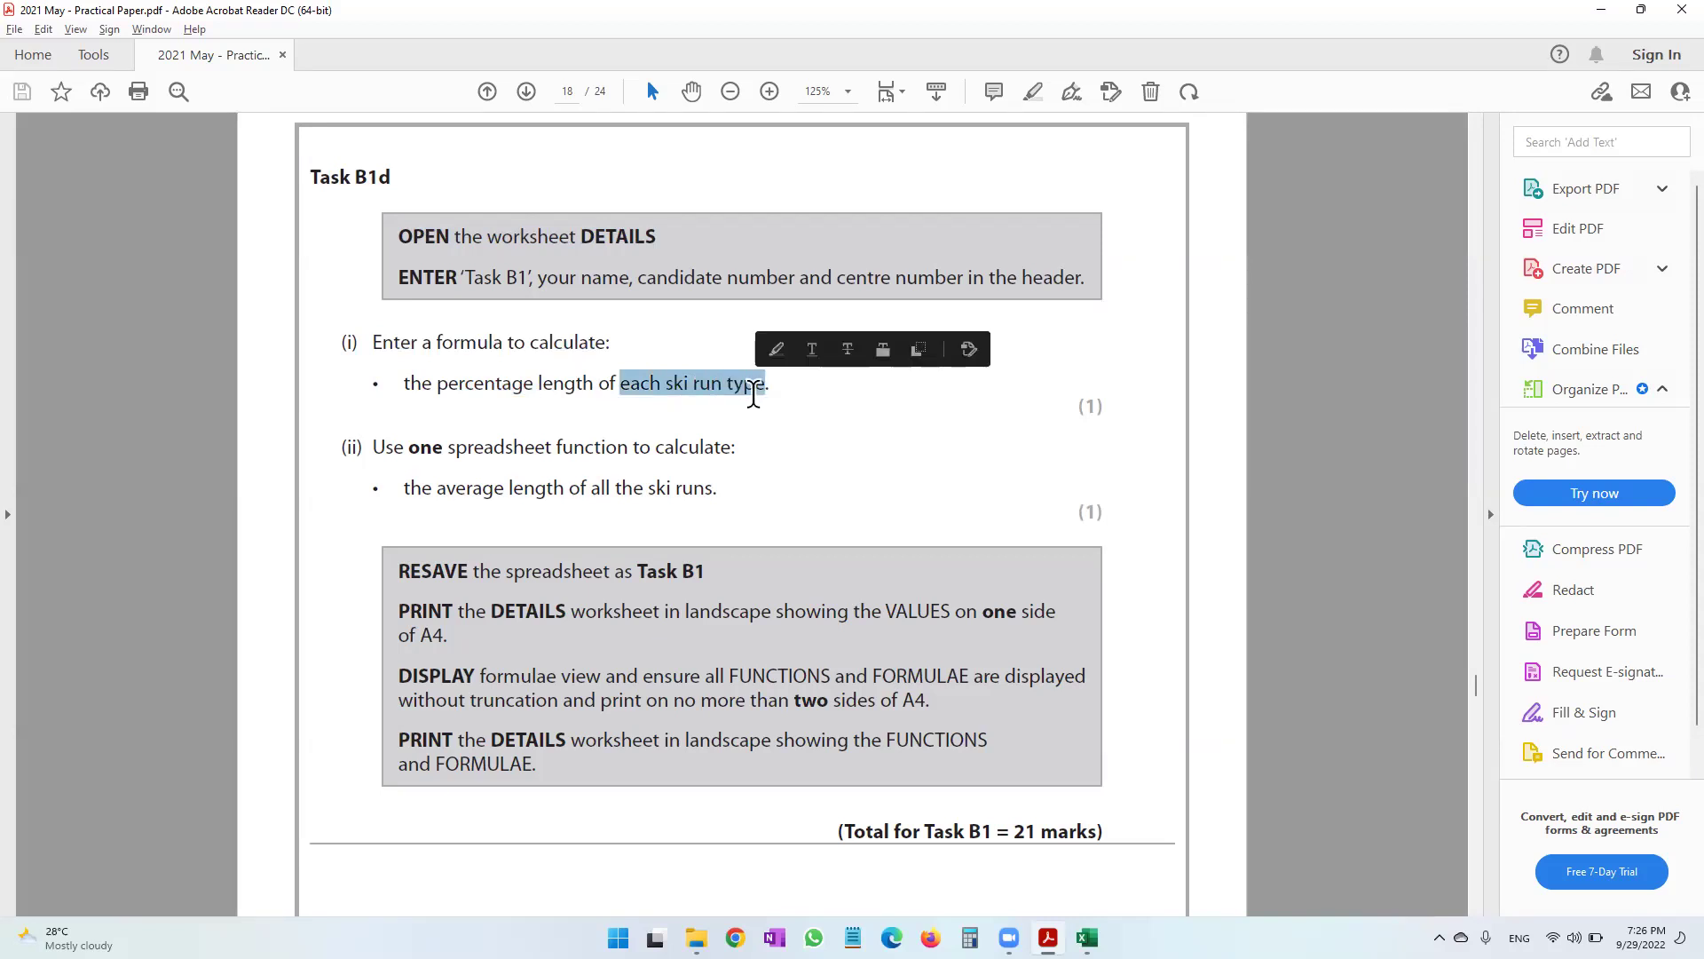
Review the total length of 108 in B2 and the Blue, Red and Black run lengths
key(alt+Tab)
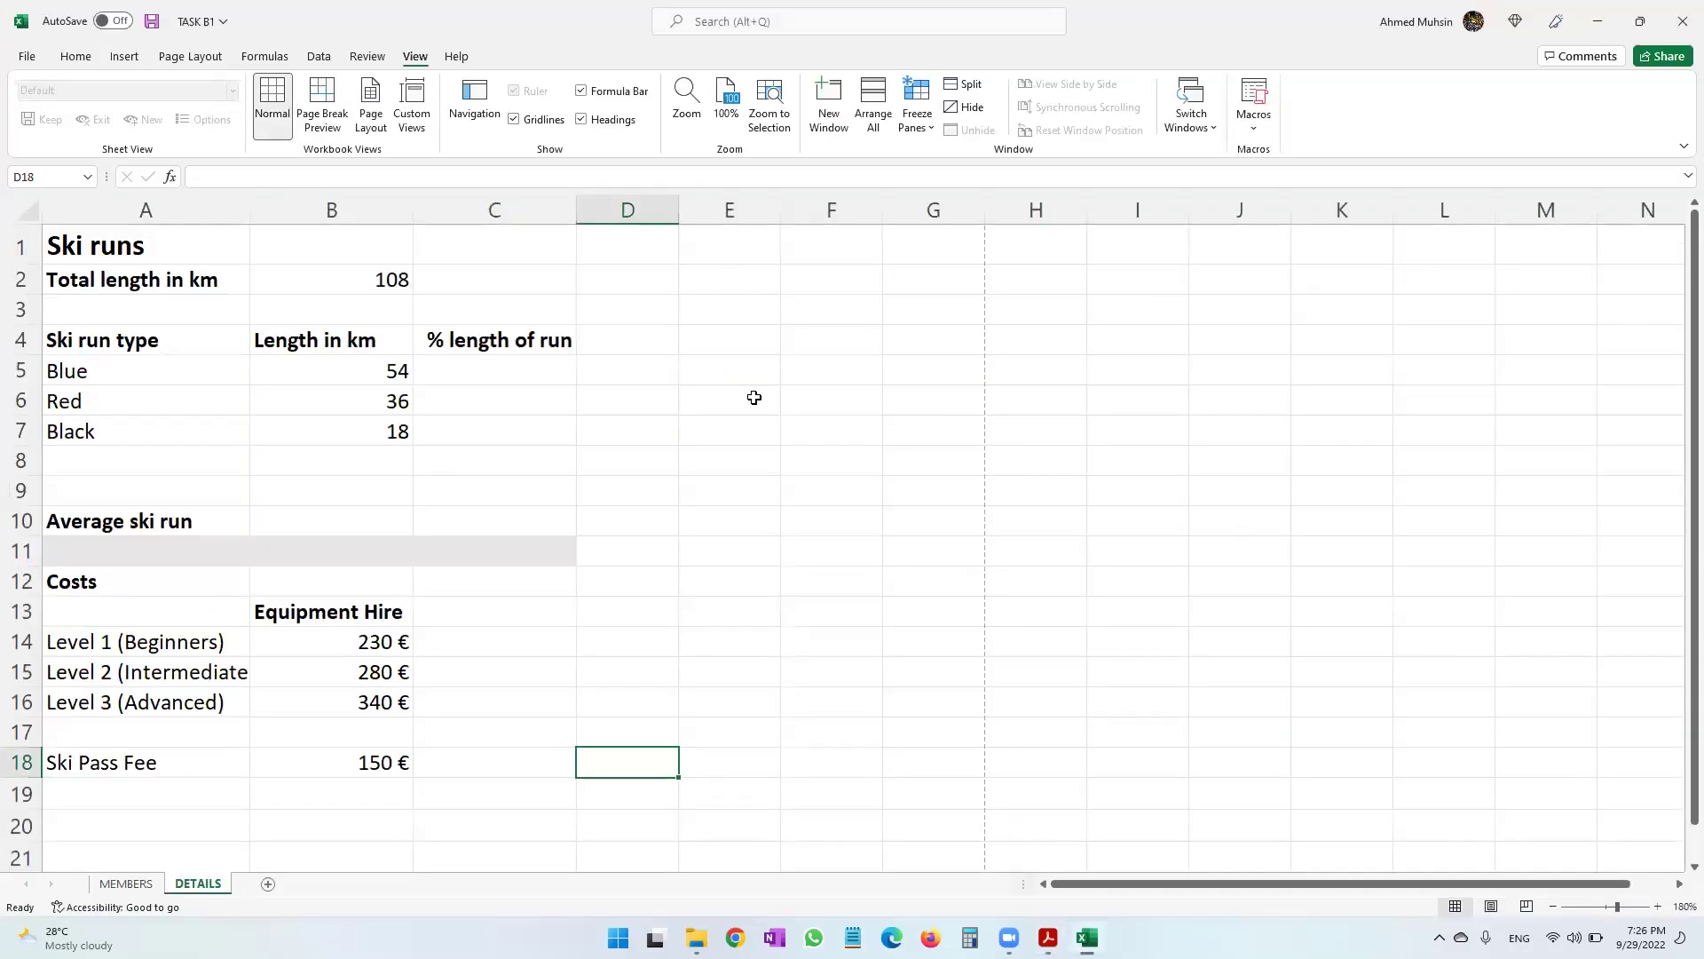
click(515, 368)
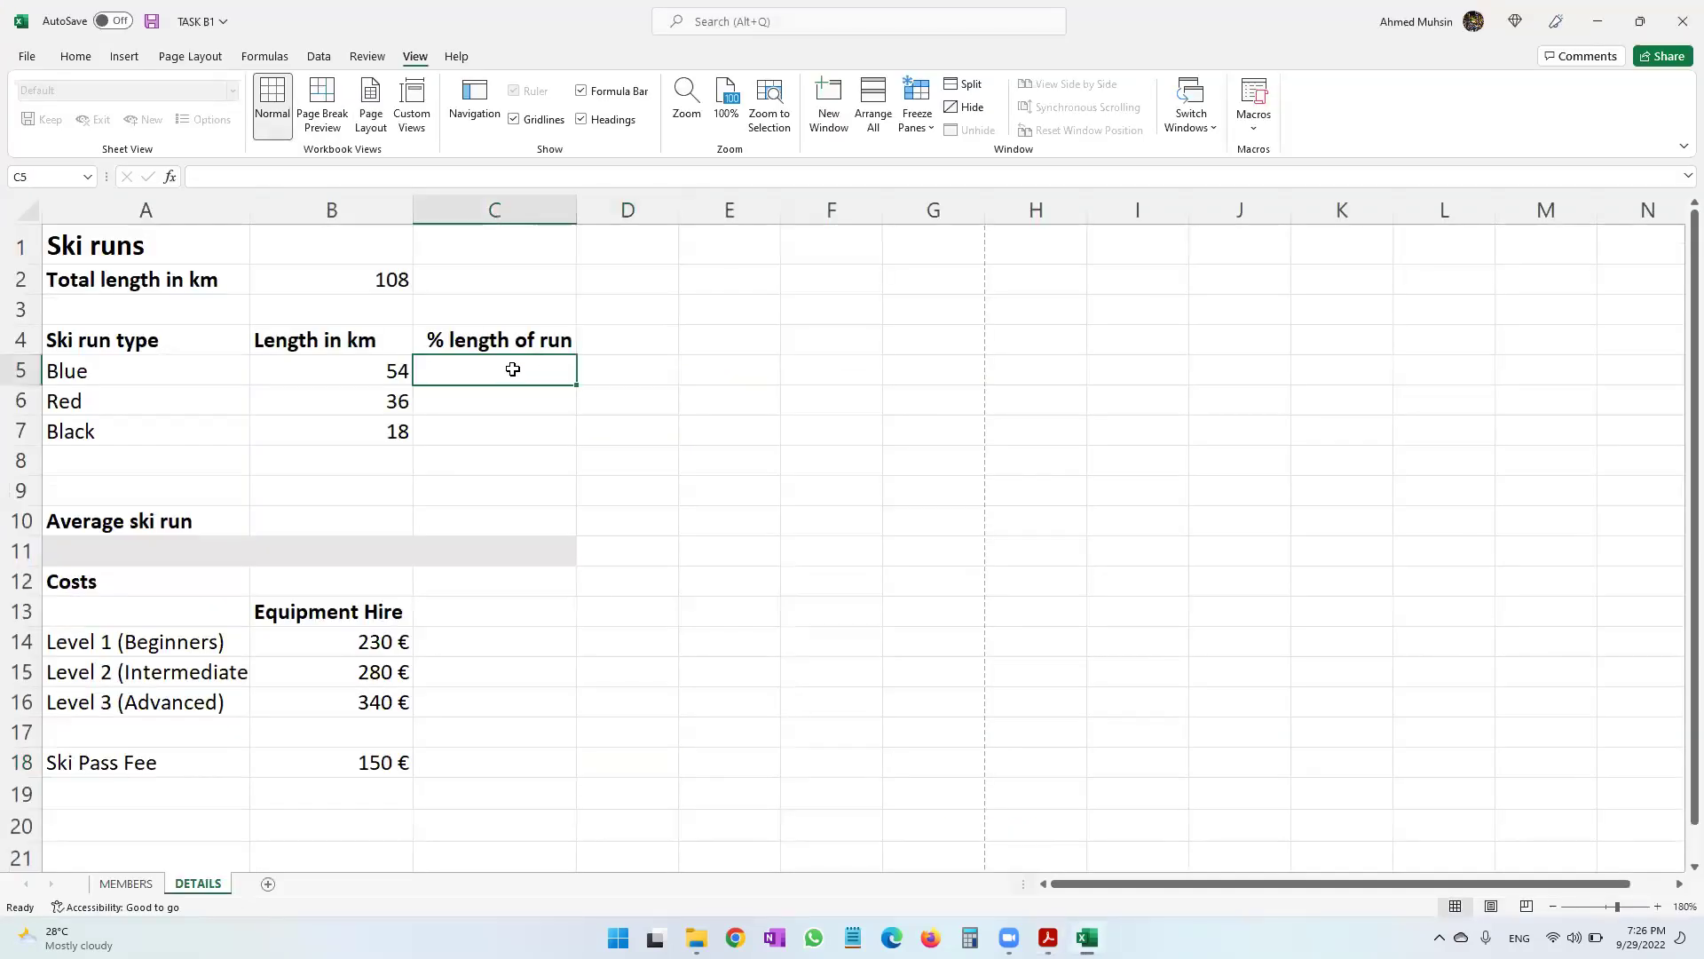
click(354, 280)
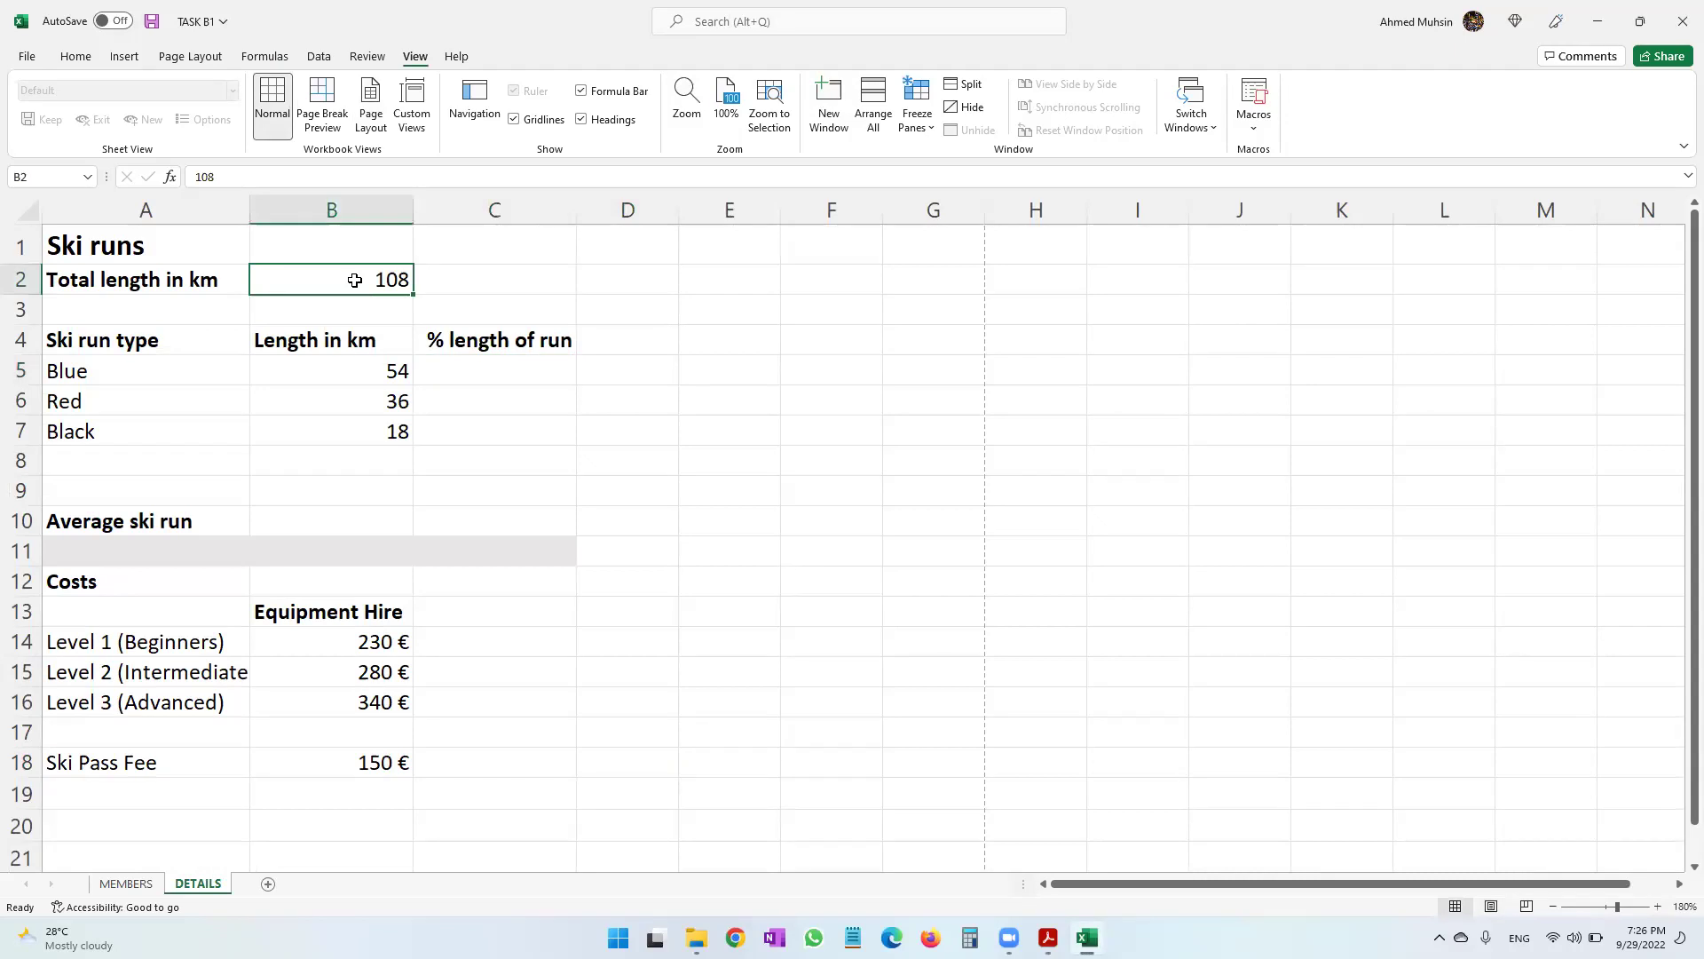
click(362, 372)
click(362, 411)
click(358, 436)
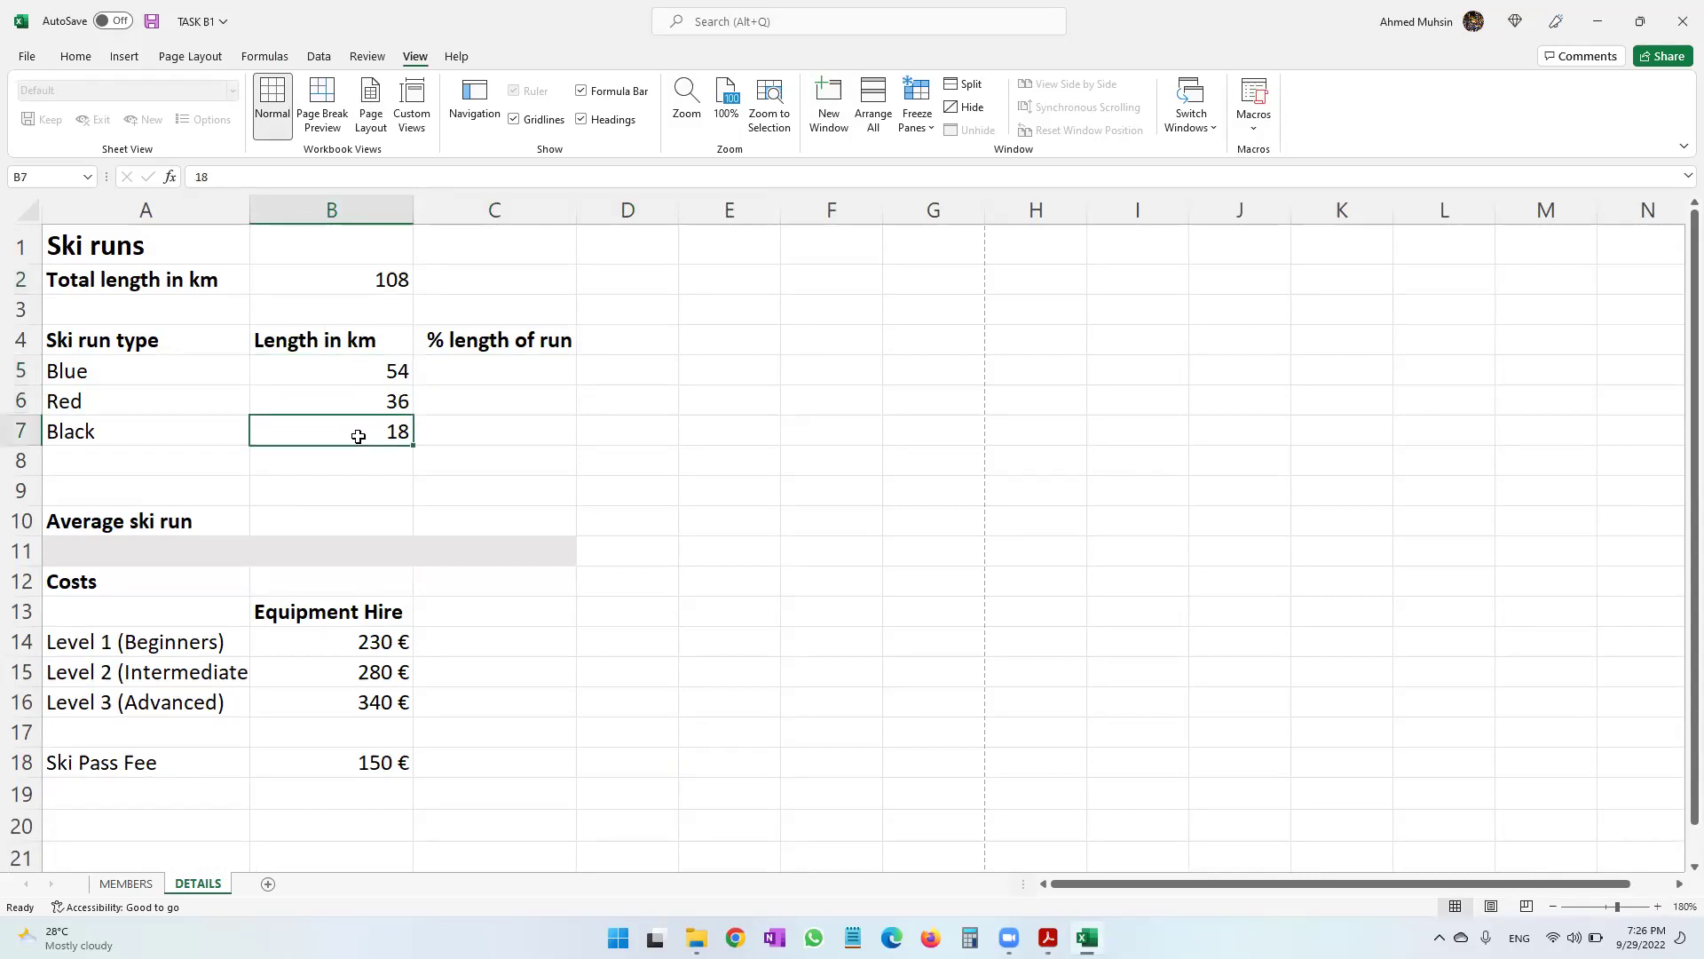
Enter the formula =B5/B2 in C5 for the Blue run's share of the total length
click(466, 382)
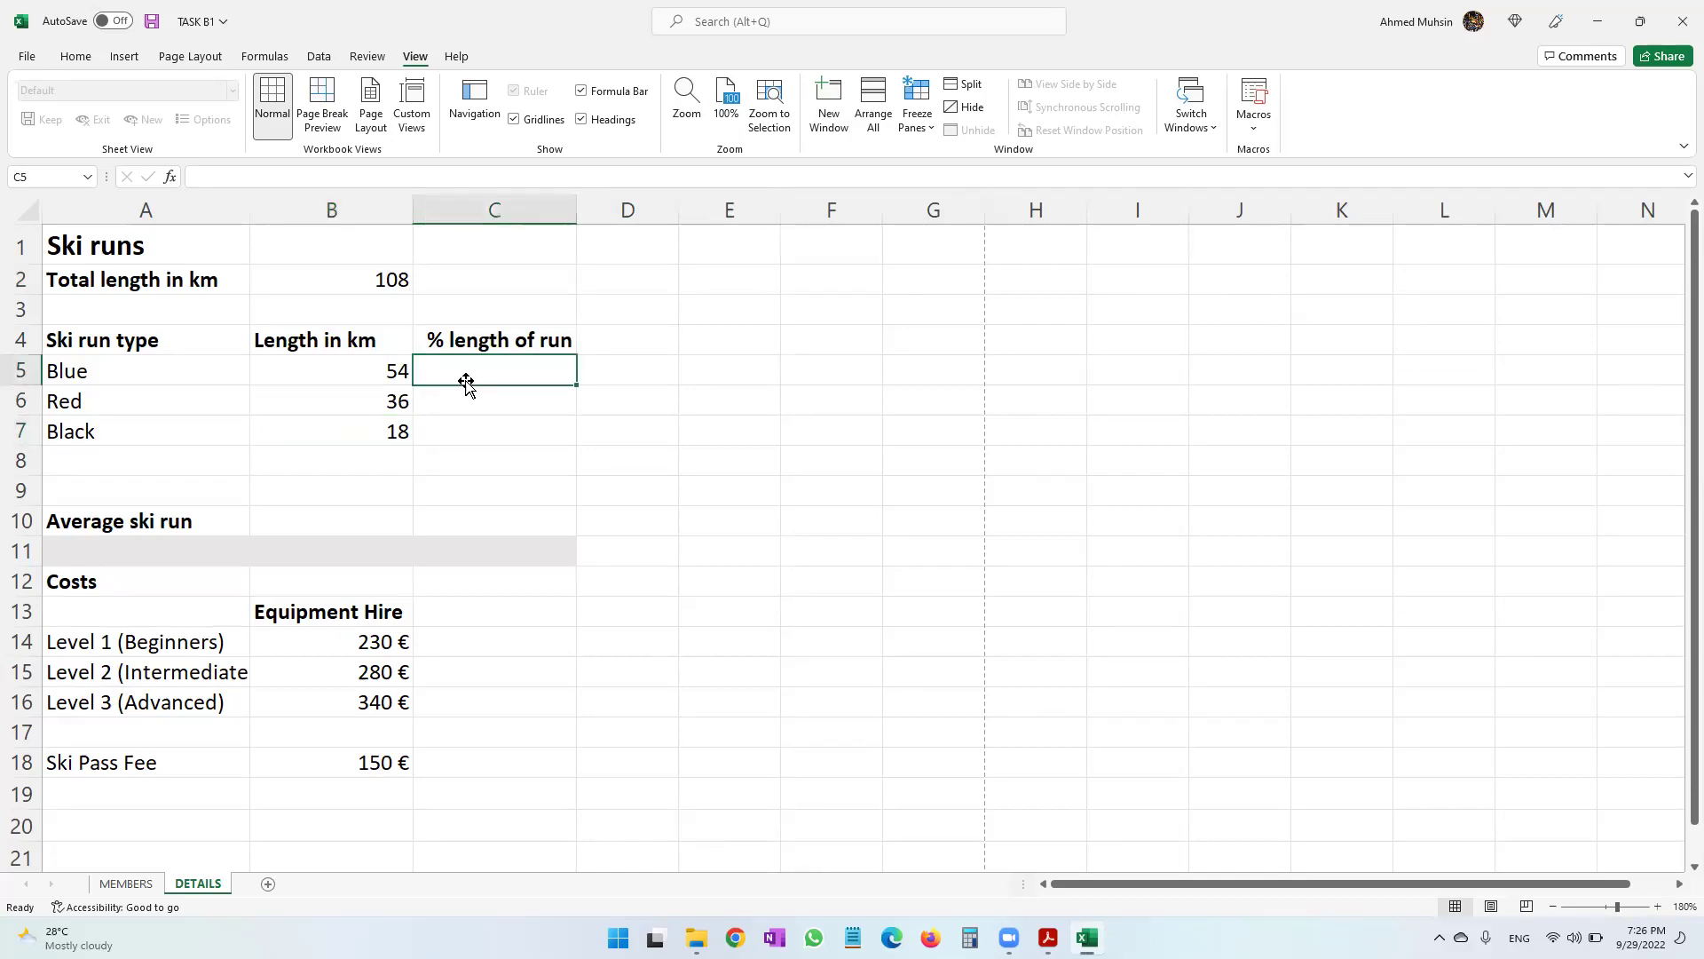
text(=)
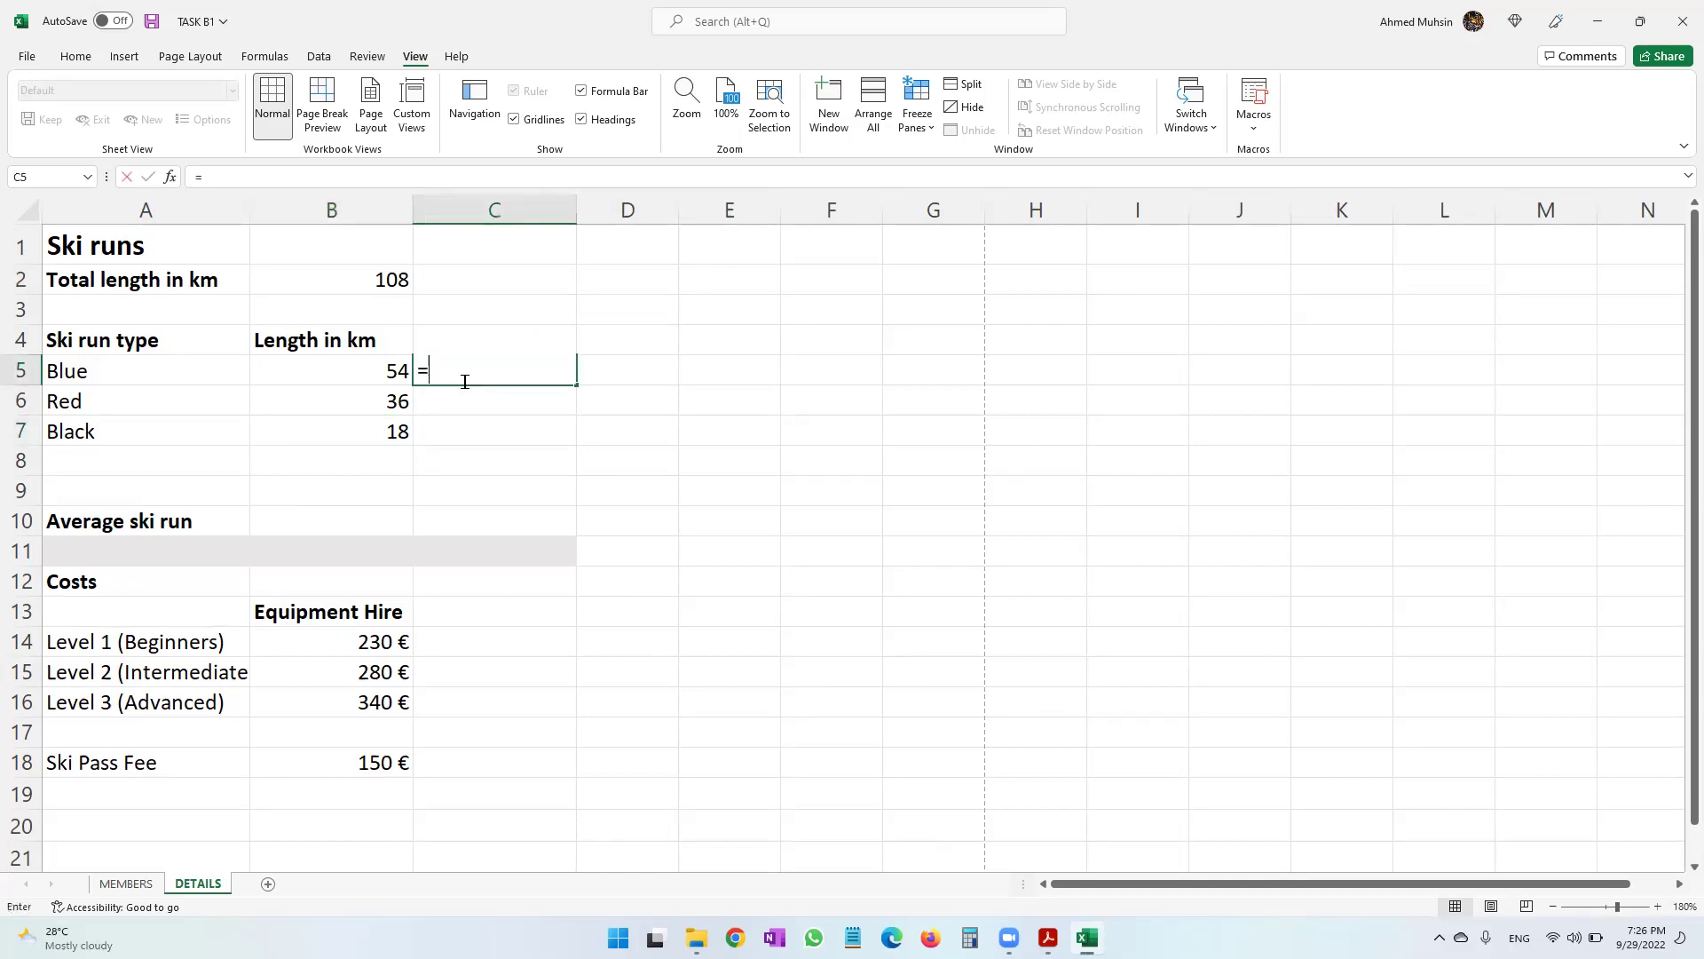
click(389, 370)
text(/)
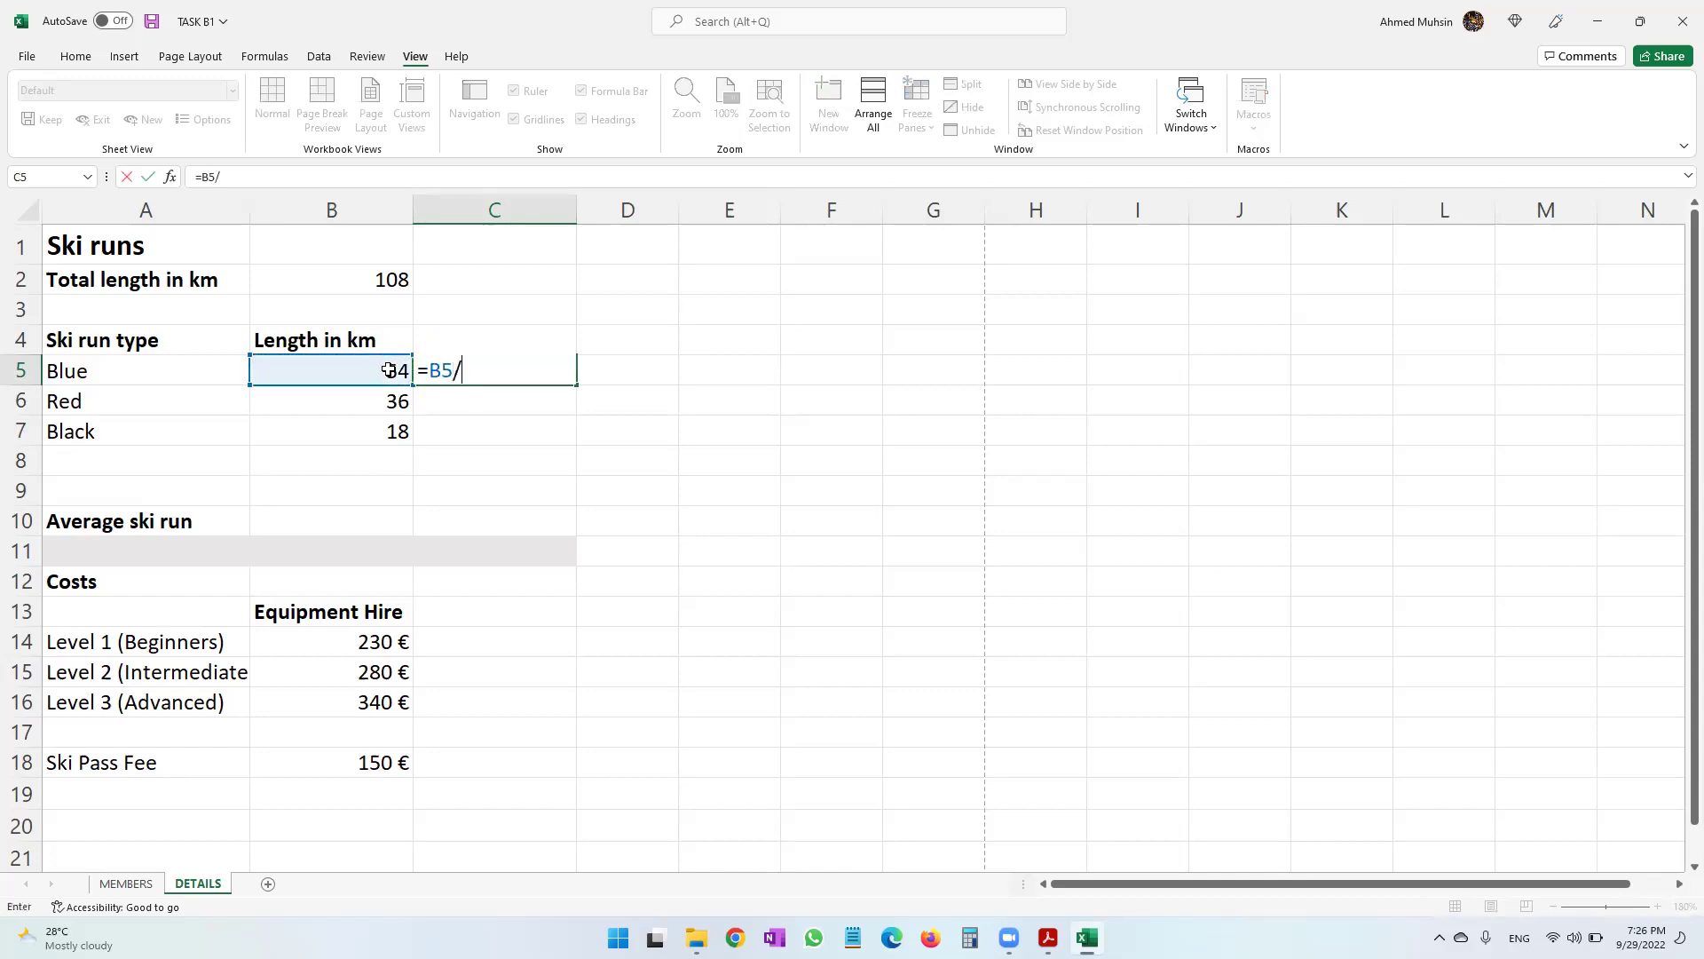
click(372, 279)
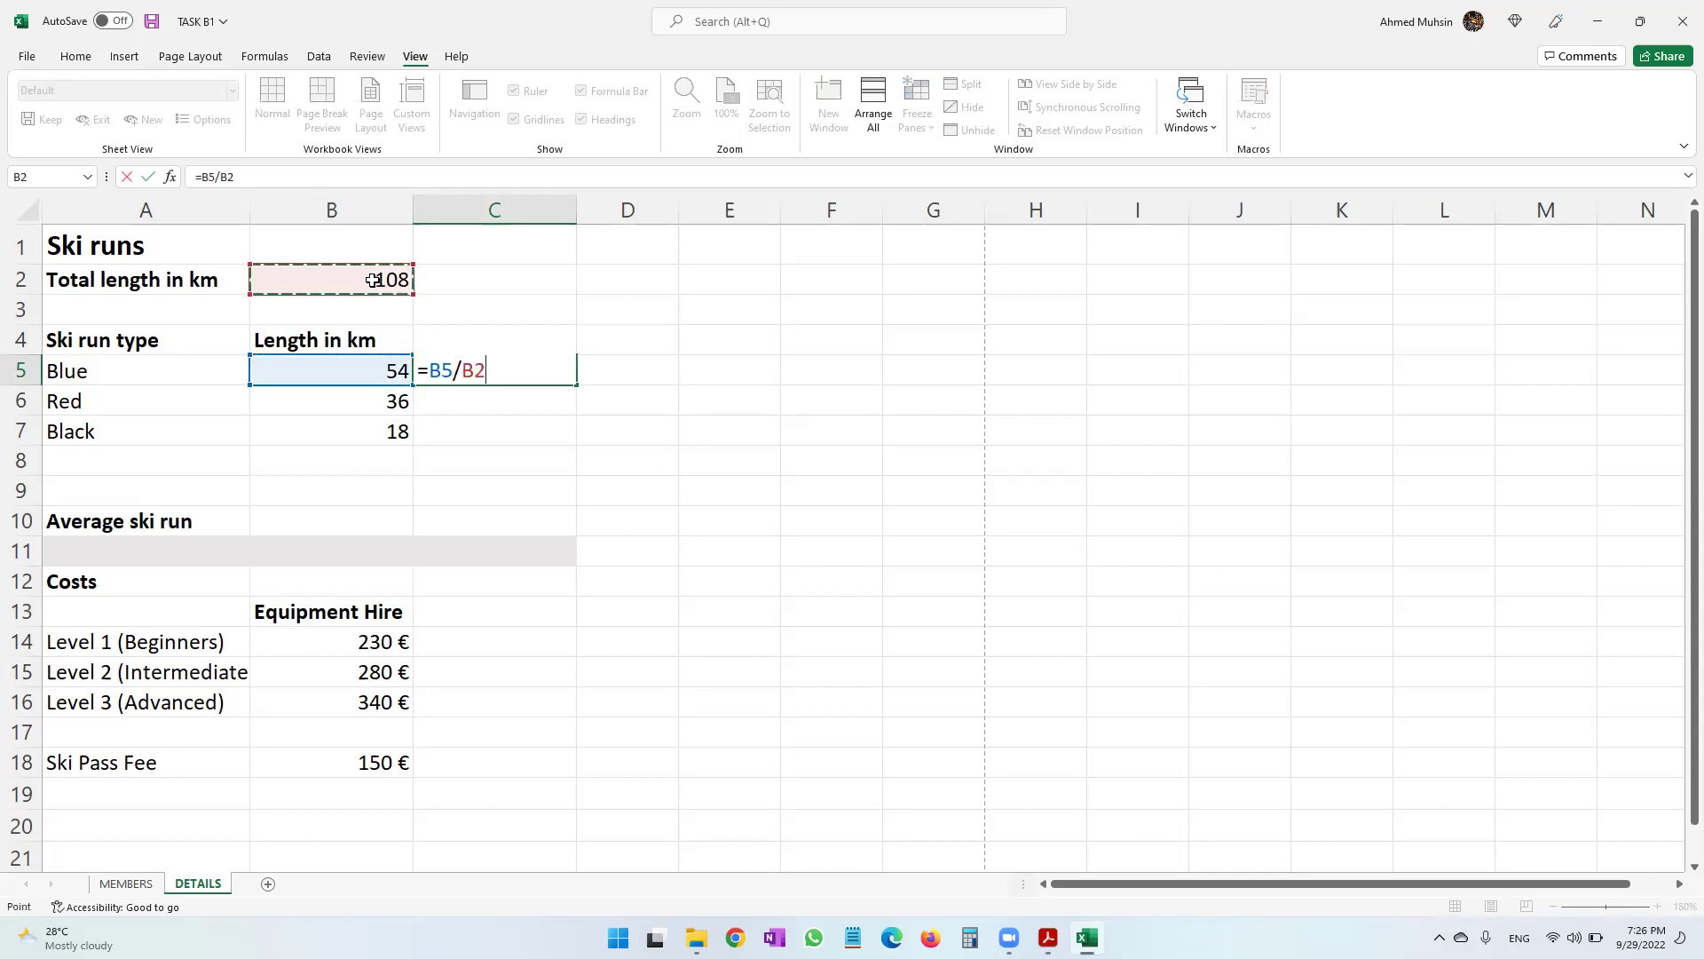
key(Return)
Apply Percent Style to C5 so it shows 50%
click(557, 372)
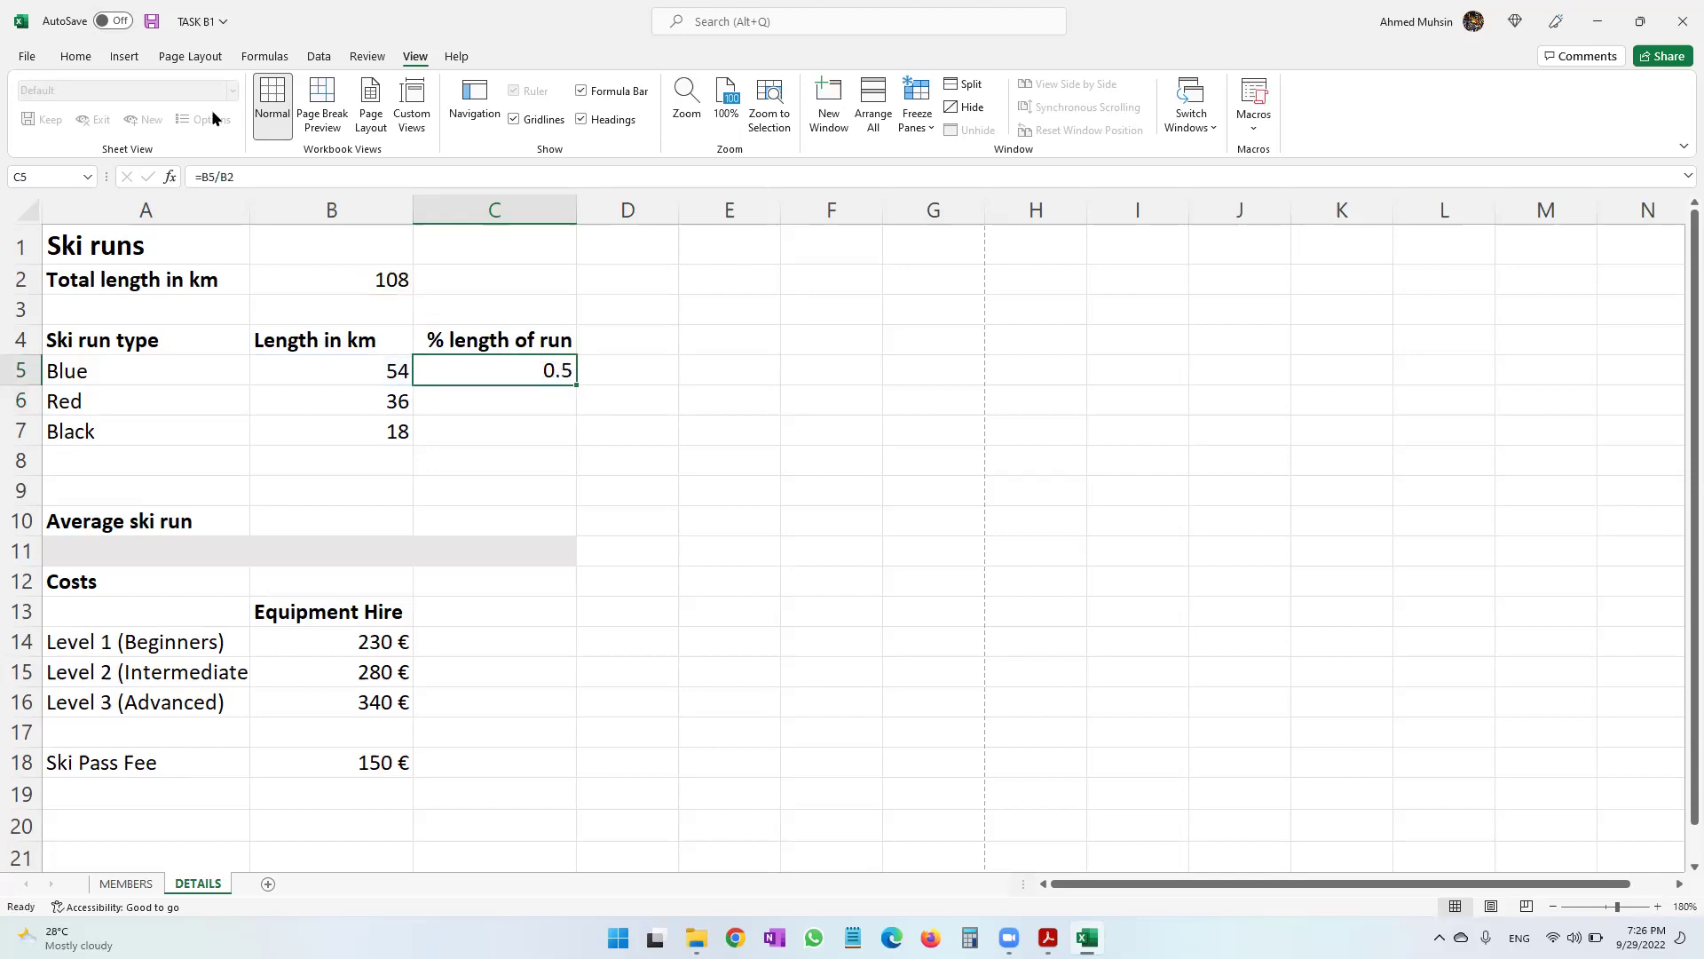
click(82, 60)
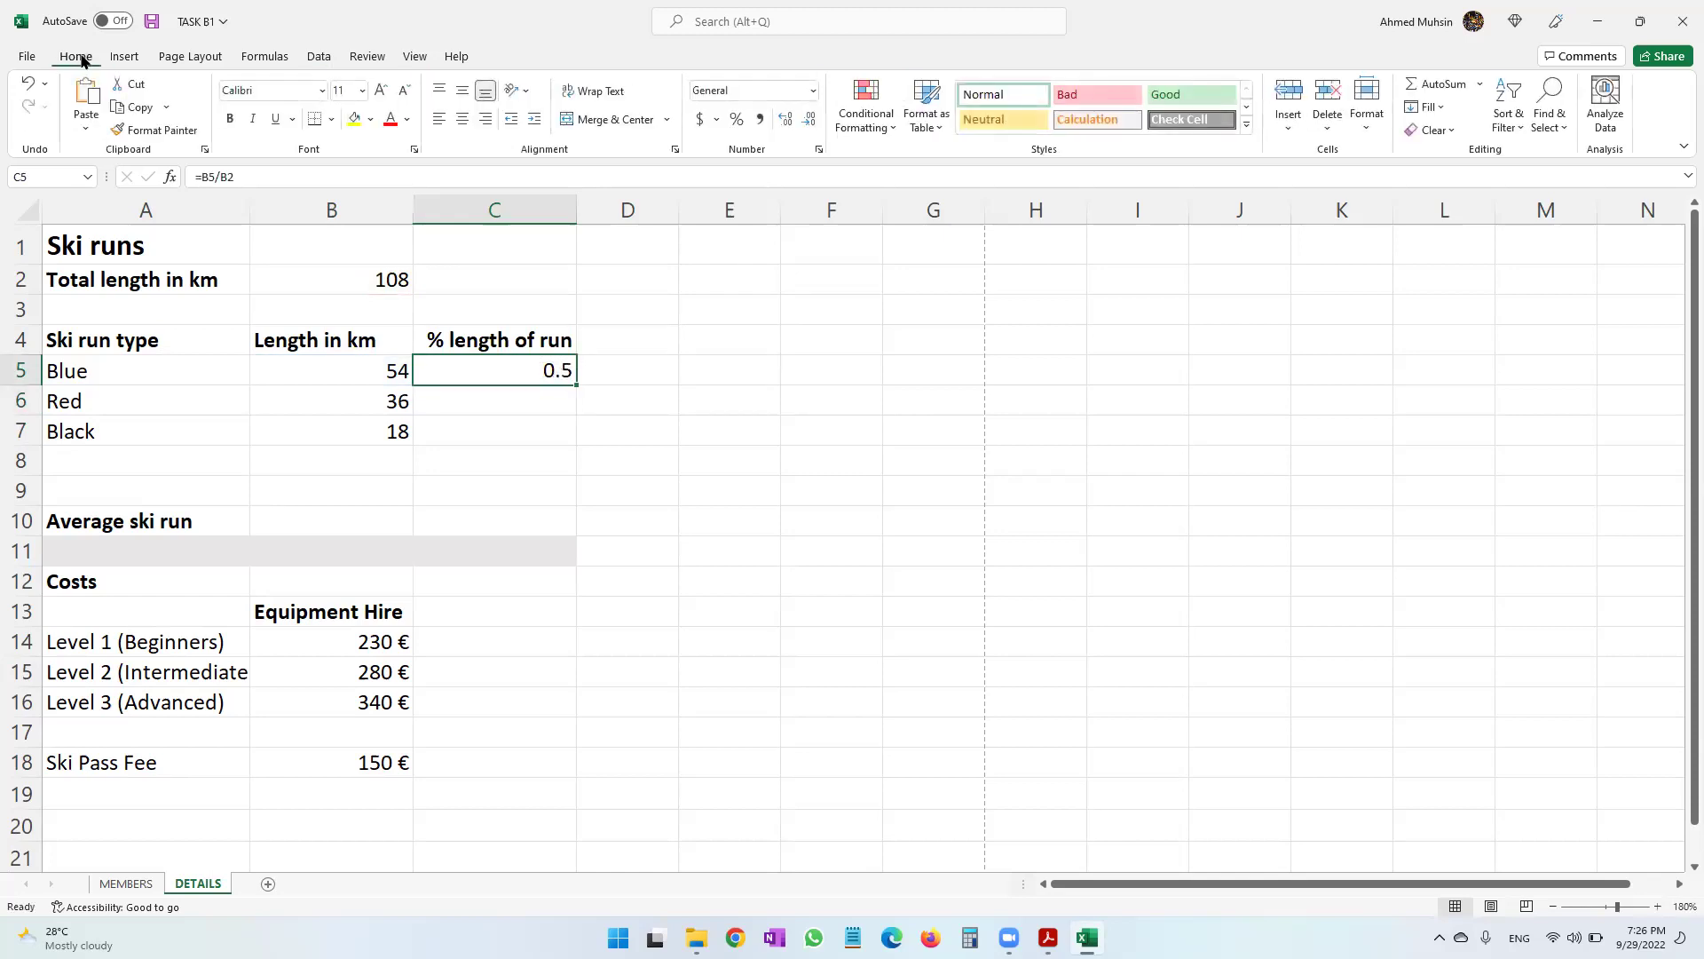
click(736, 124)
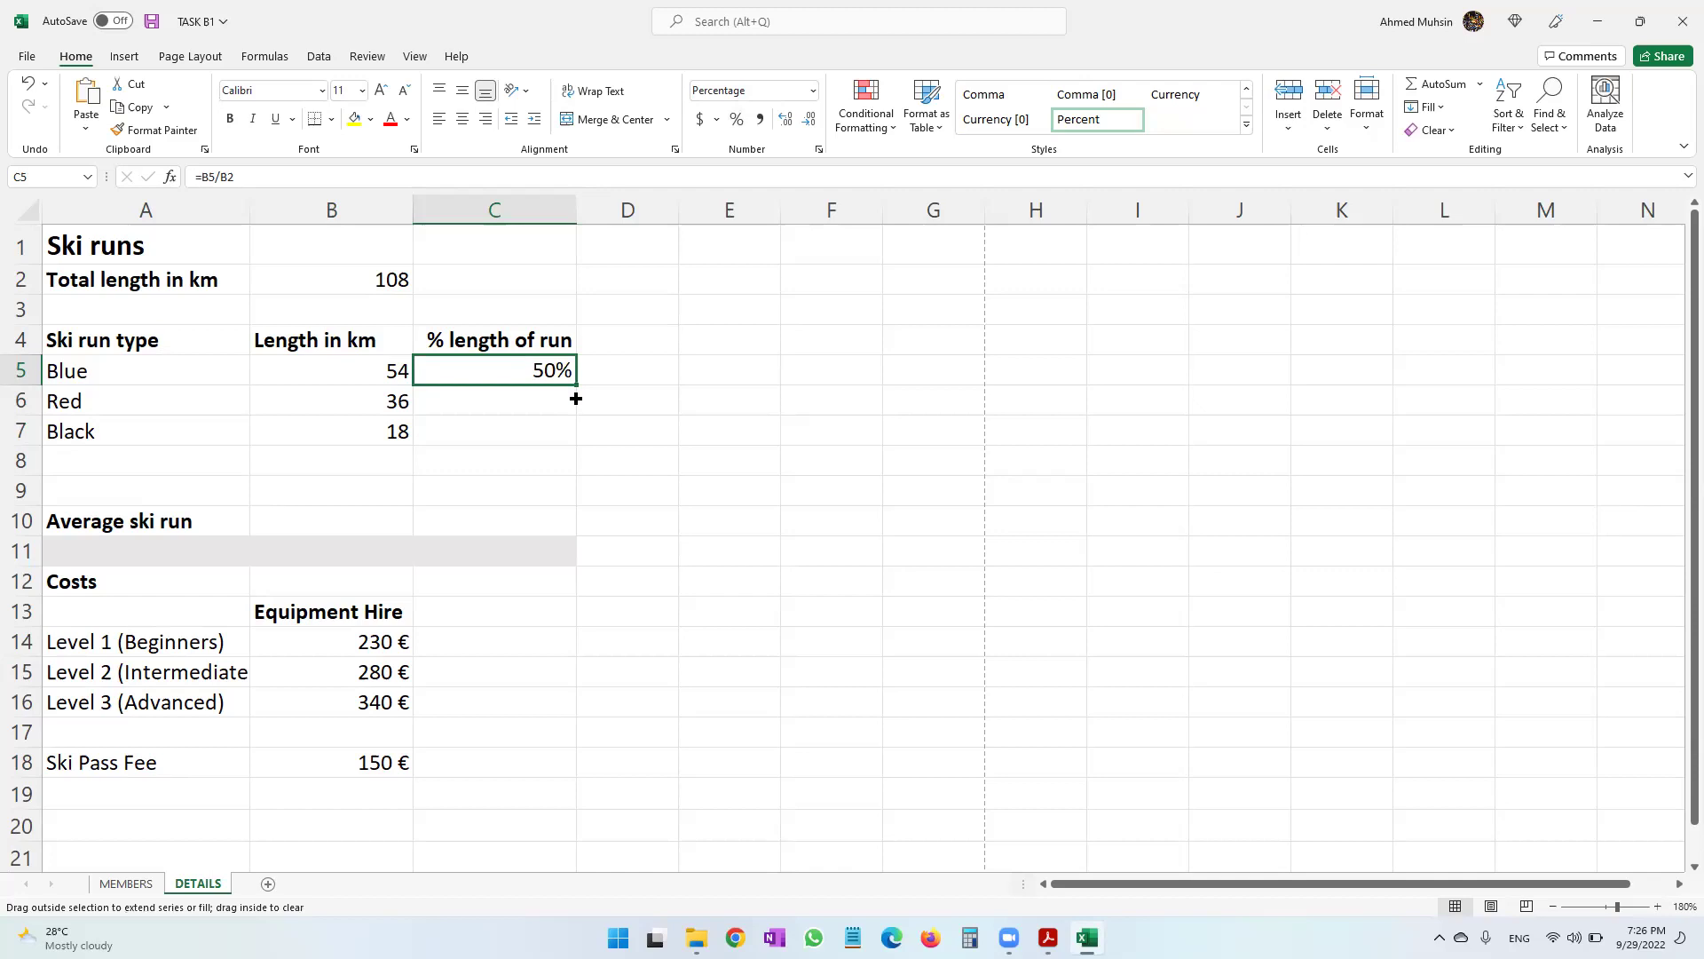
click(391, 284)
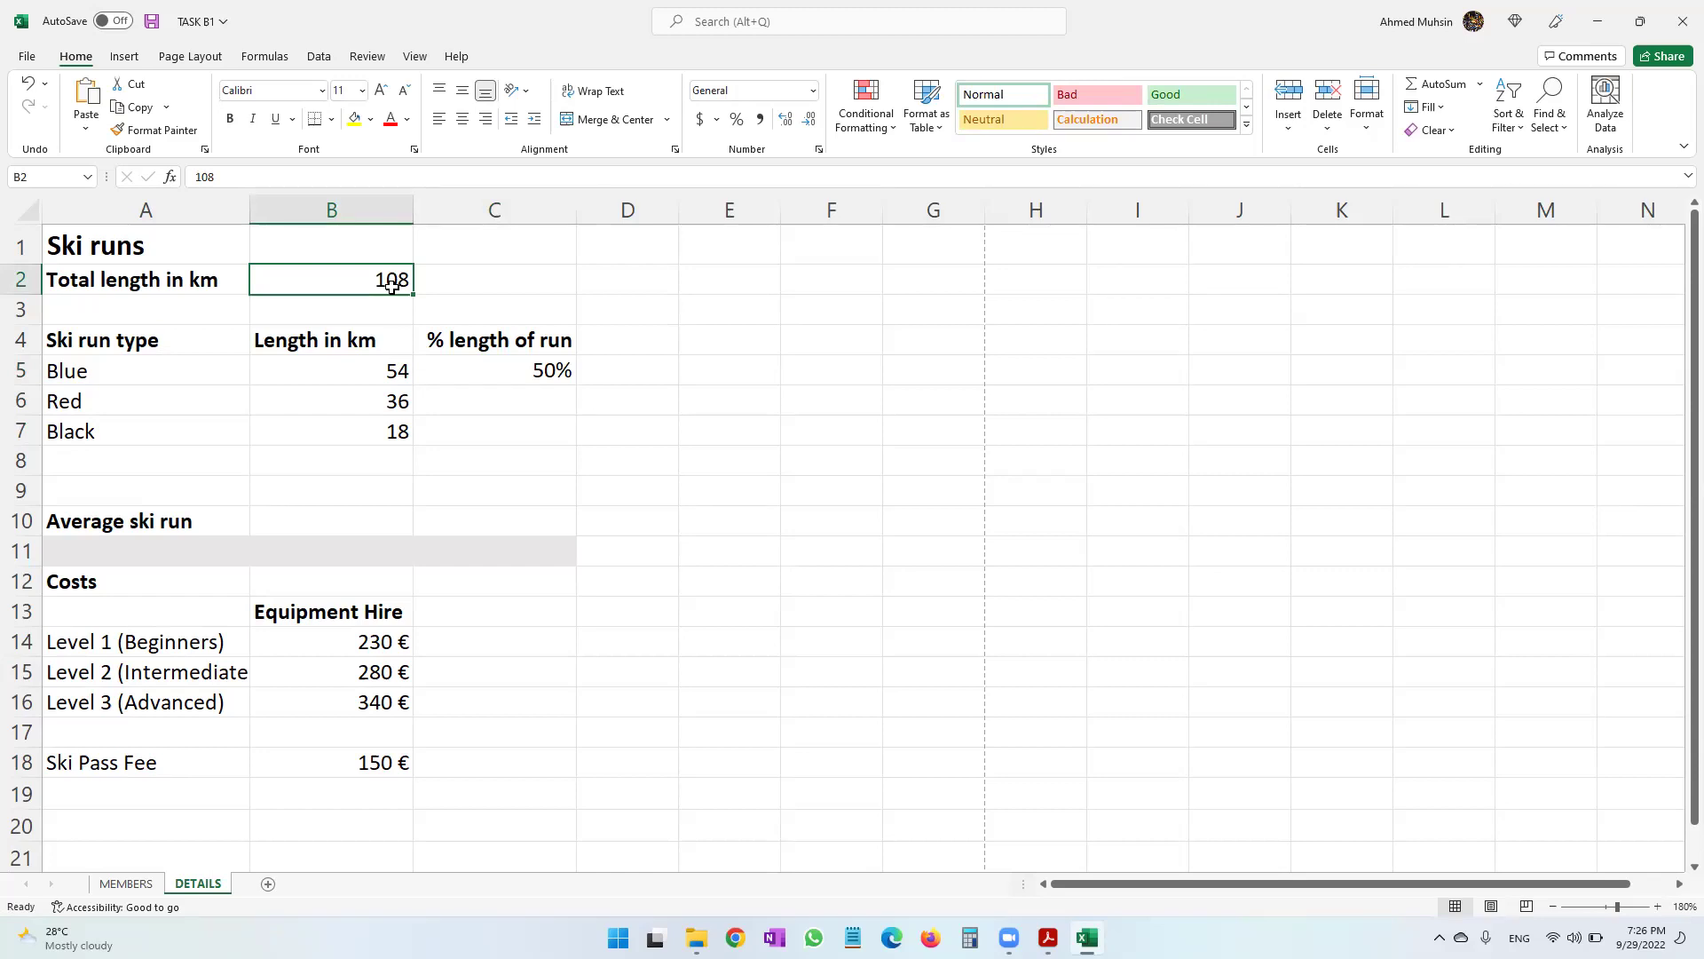
click(497, 361)
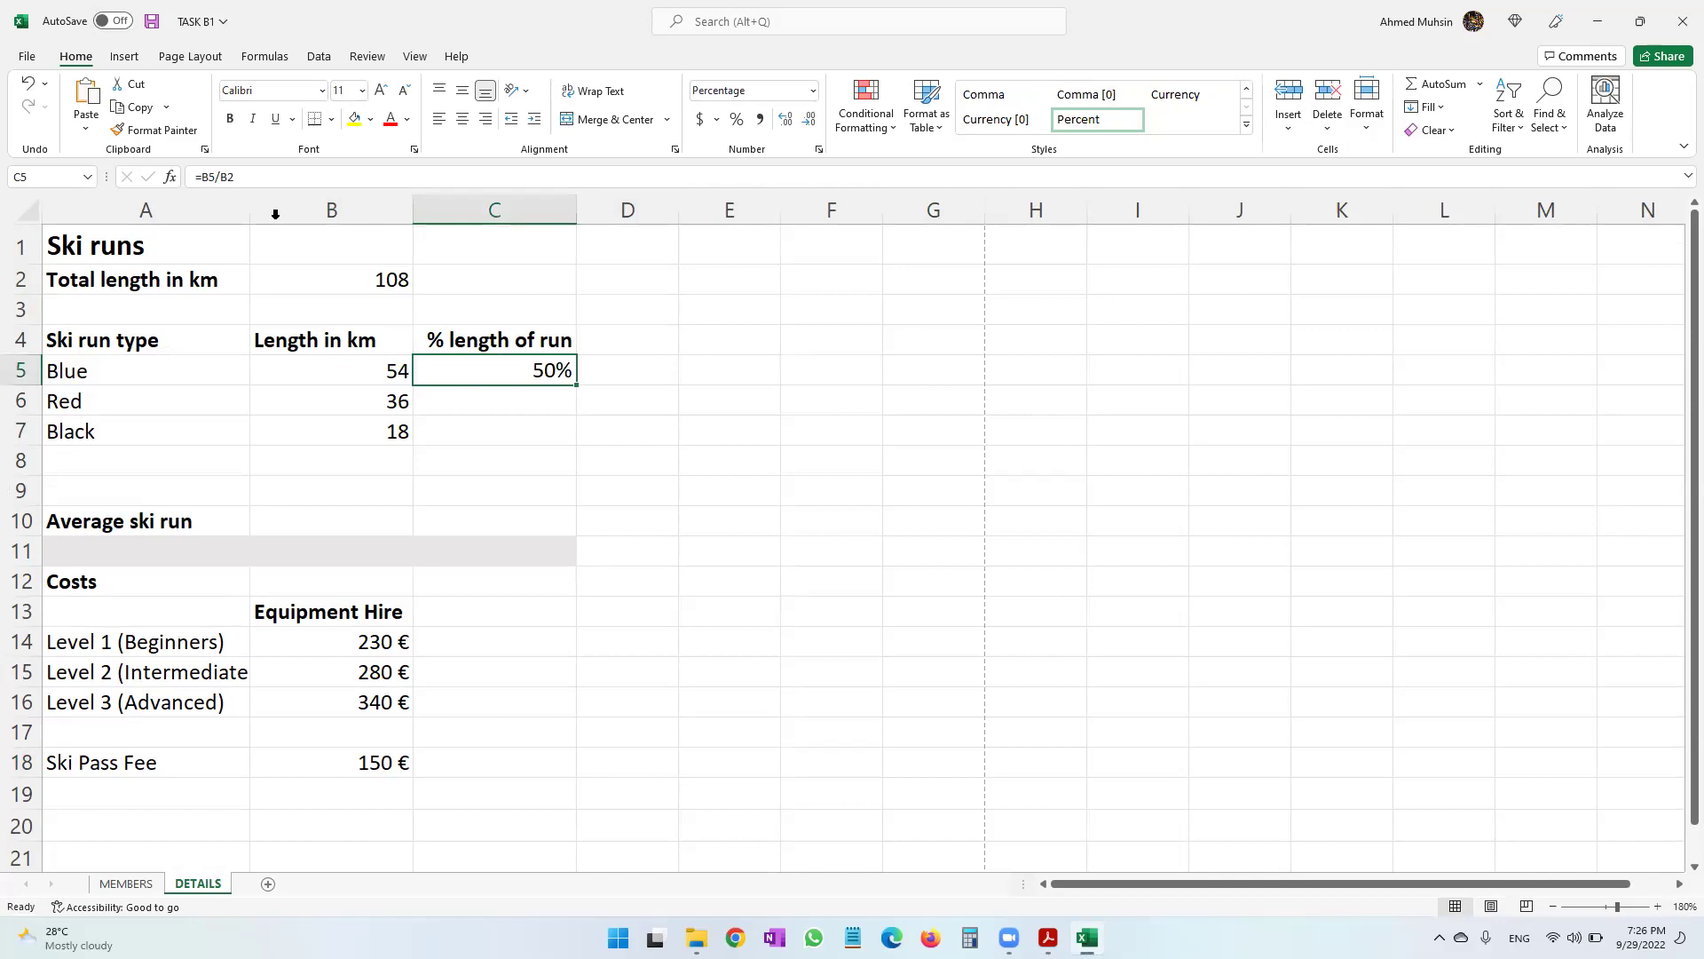
Make the B2 reference absolute so C5 reads =B5/$B$2
click(218, 177)
drag(220, 177, 237, 180)
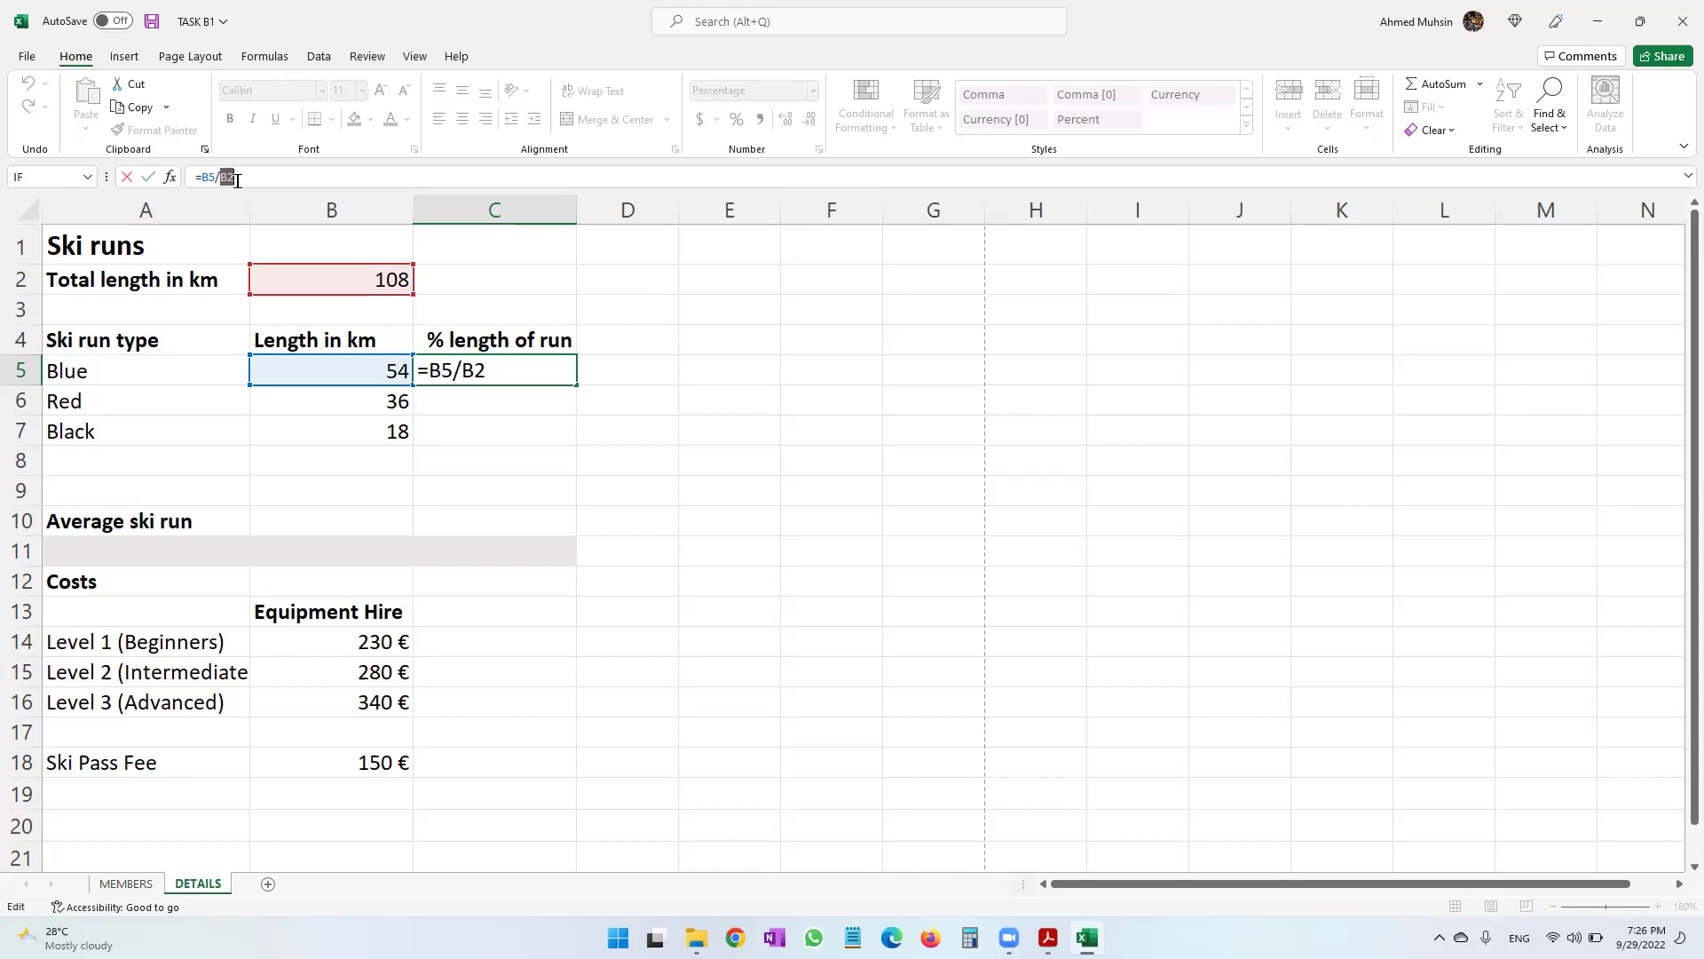
key(F4)
key(Return)
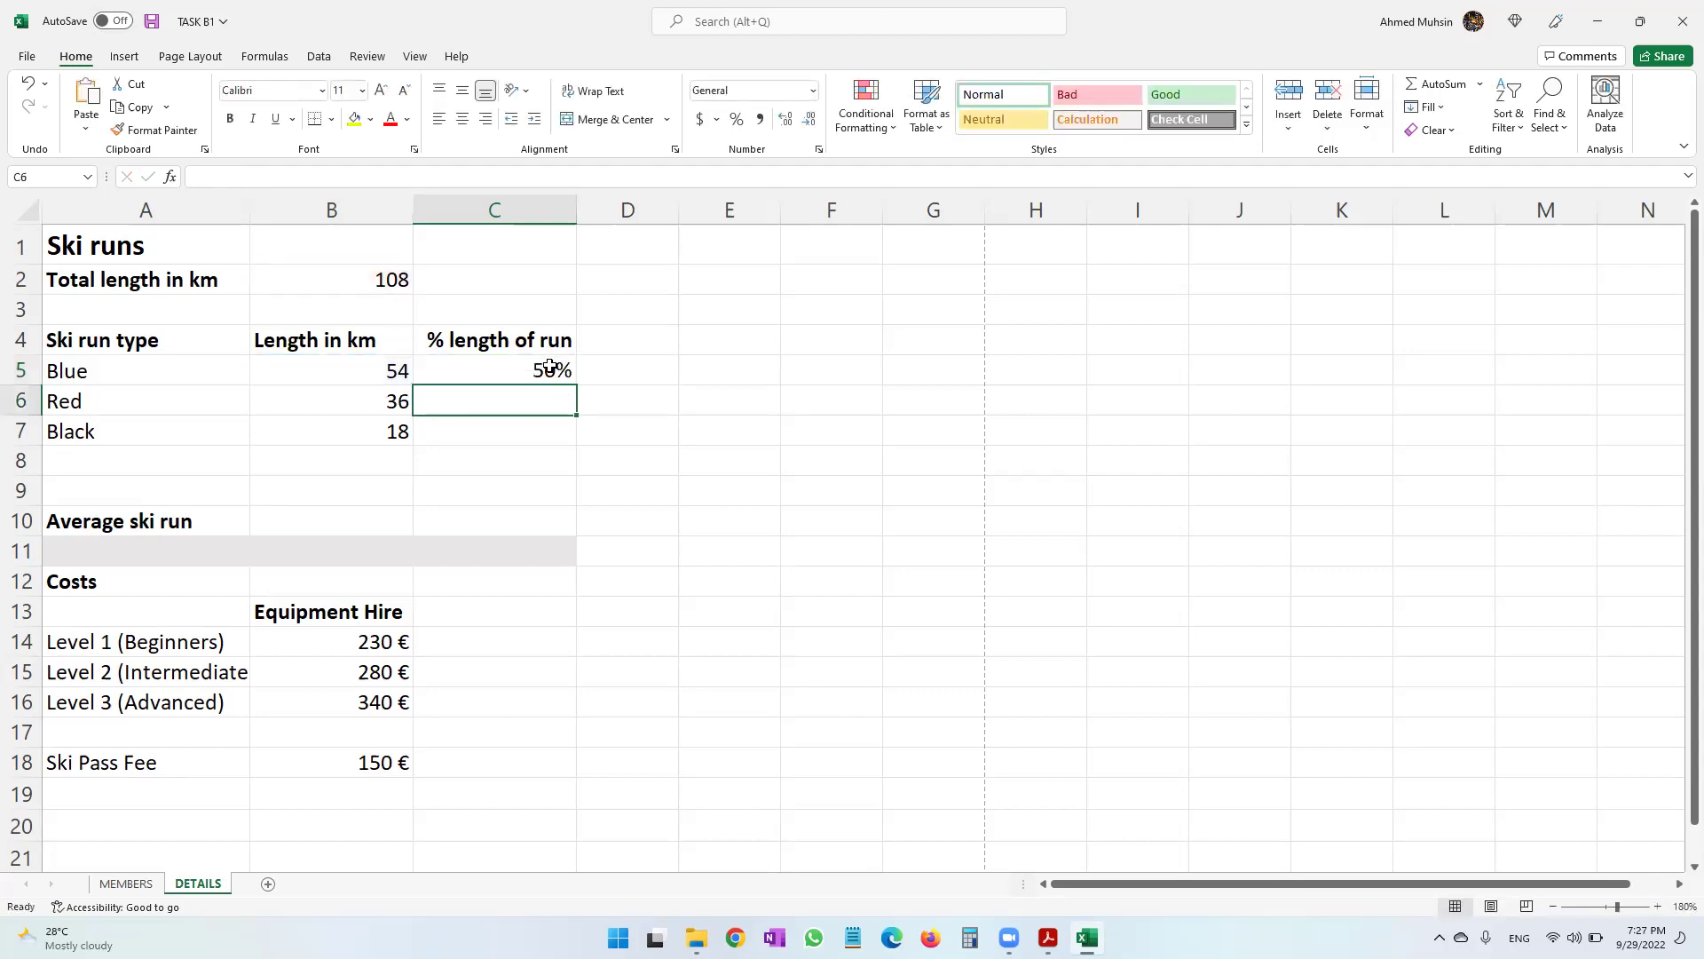
Fill the C5 formula down to C7, giving 50%, 33% and 17%
click(568, 377)
drag(573, 382, 568, 443)
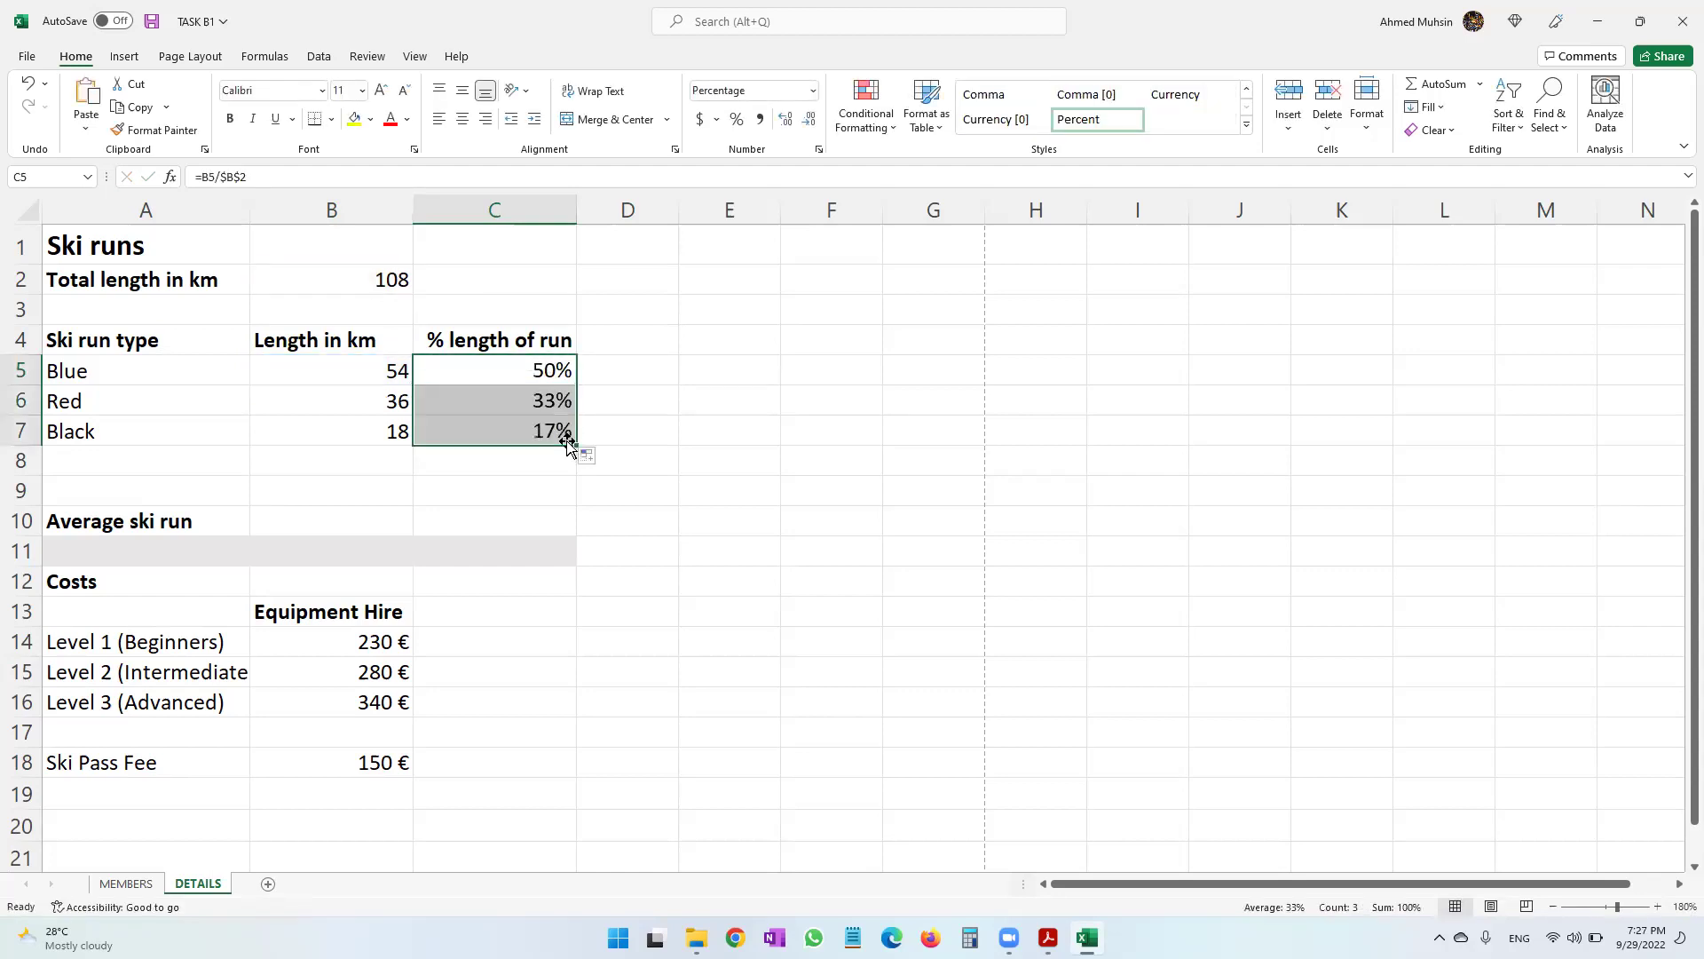
click(615, 394)
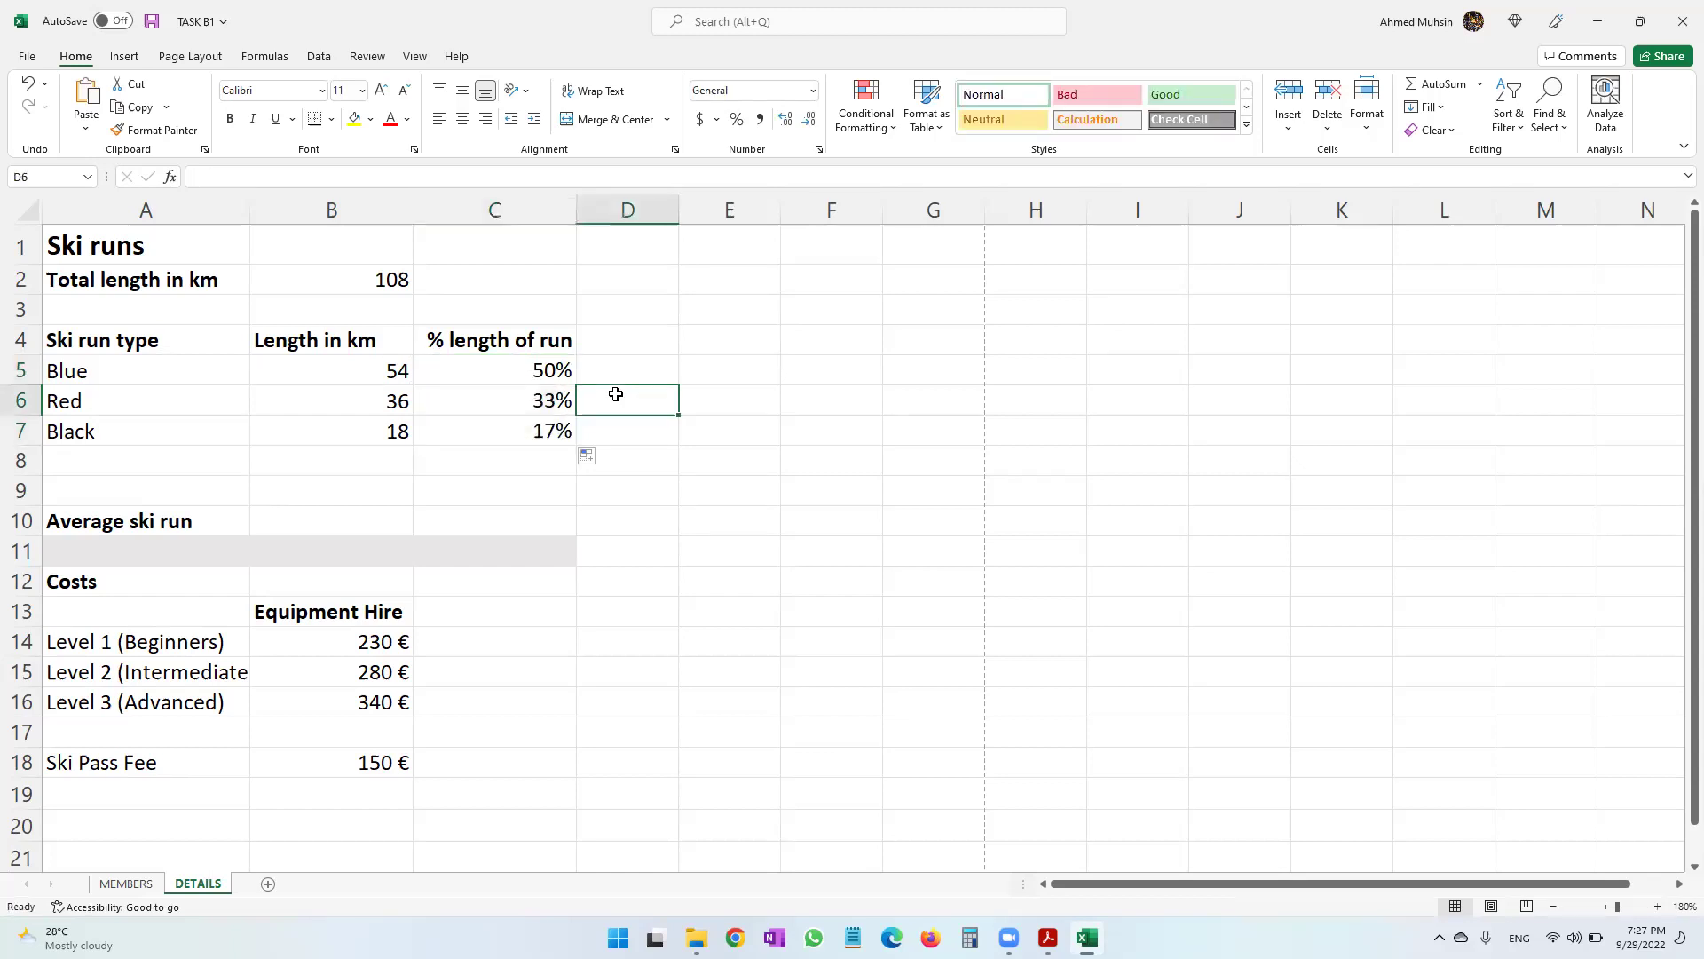
key(alt+Tab)
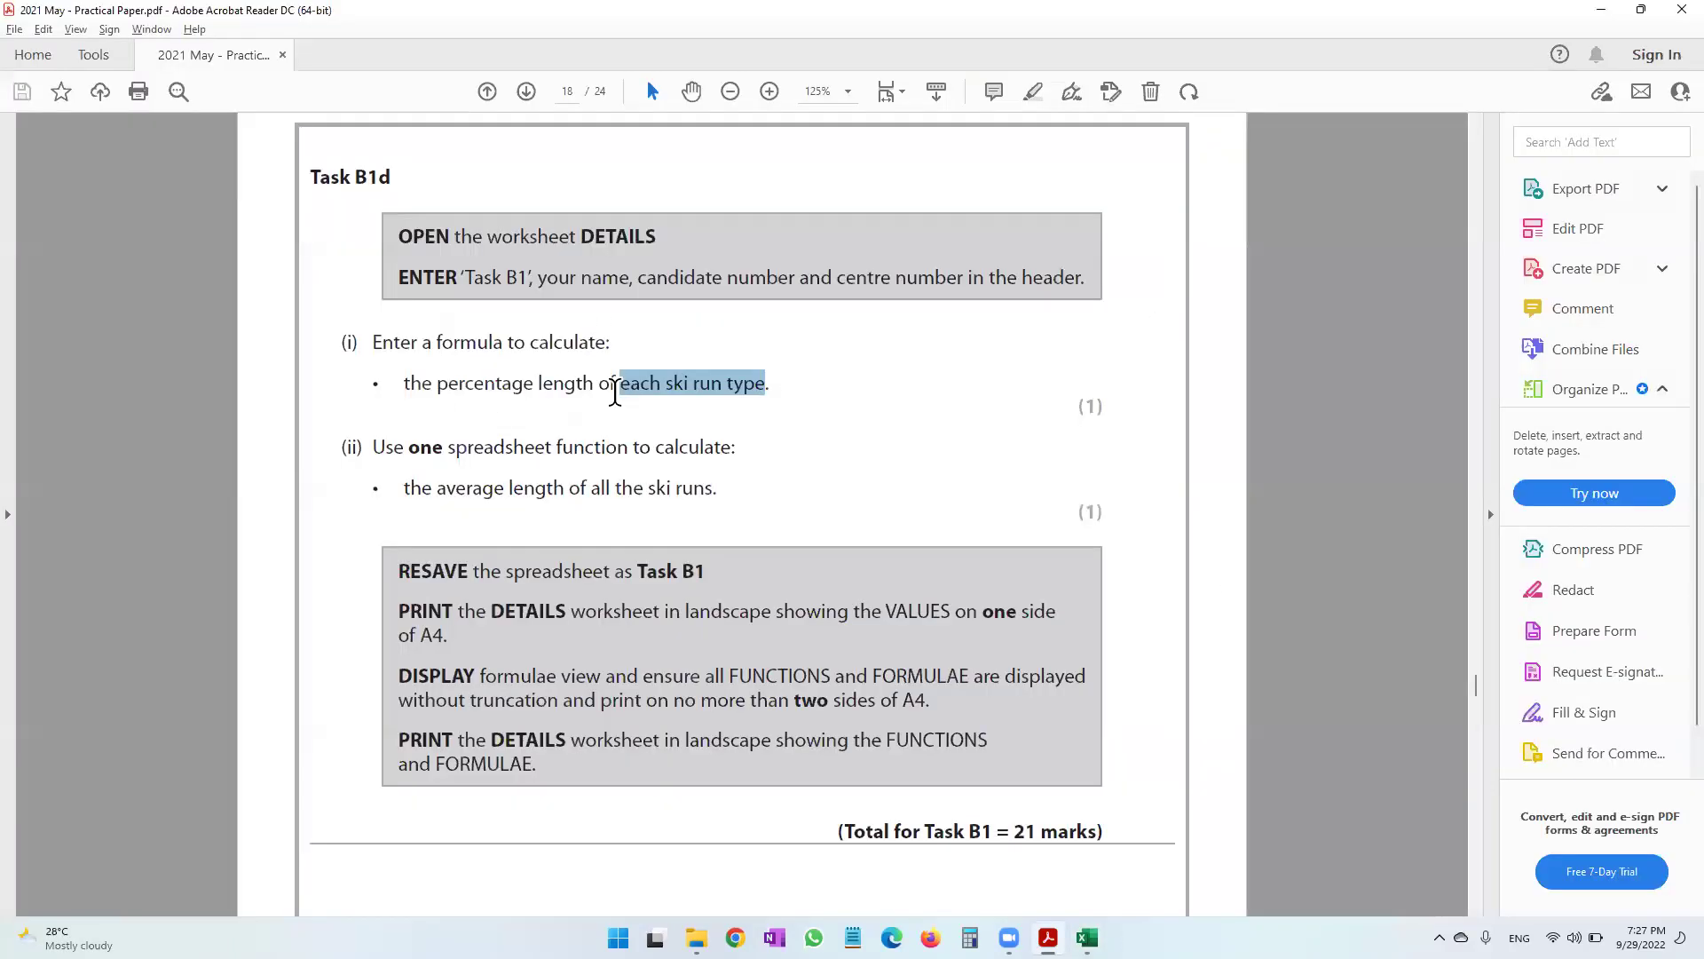
Highlight the exam paper's instruction requiring the average ski run length
drag(442, 451, 735, 456)
drag(565, 487, 713, 501)
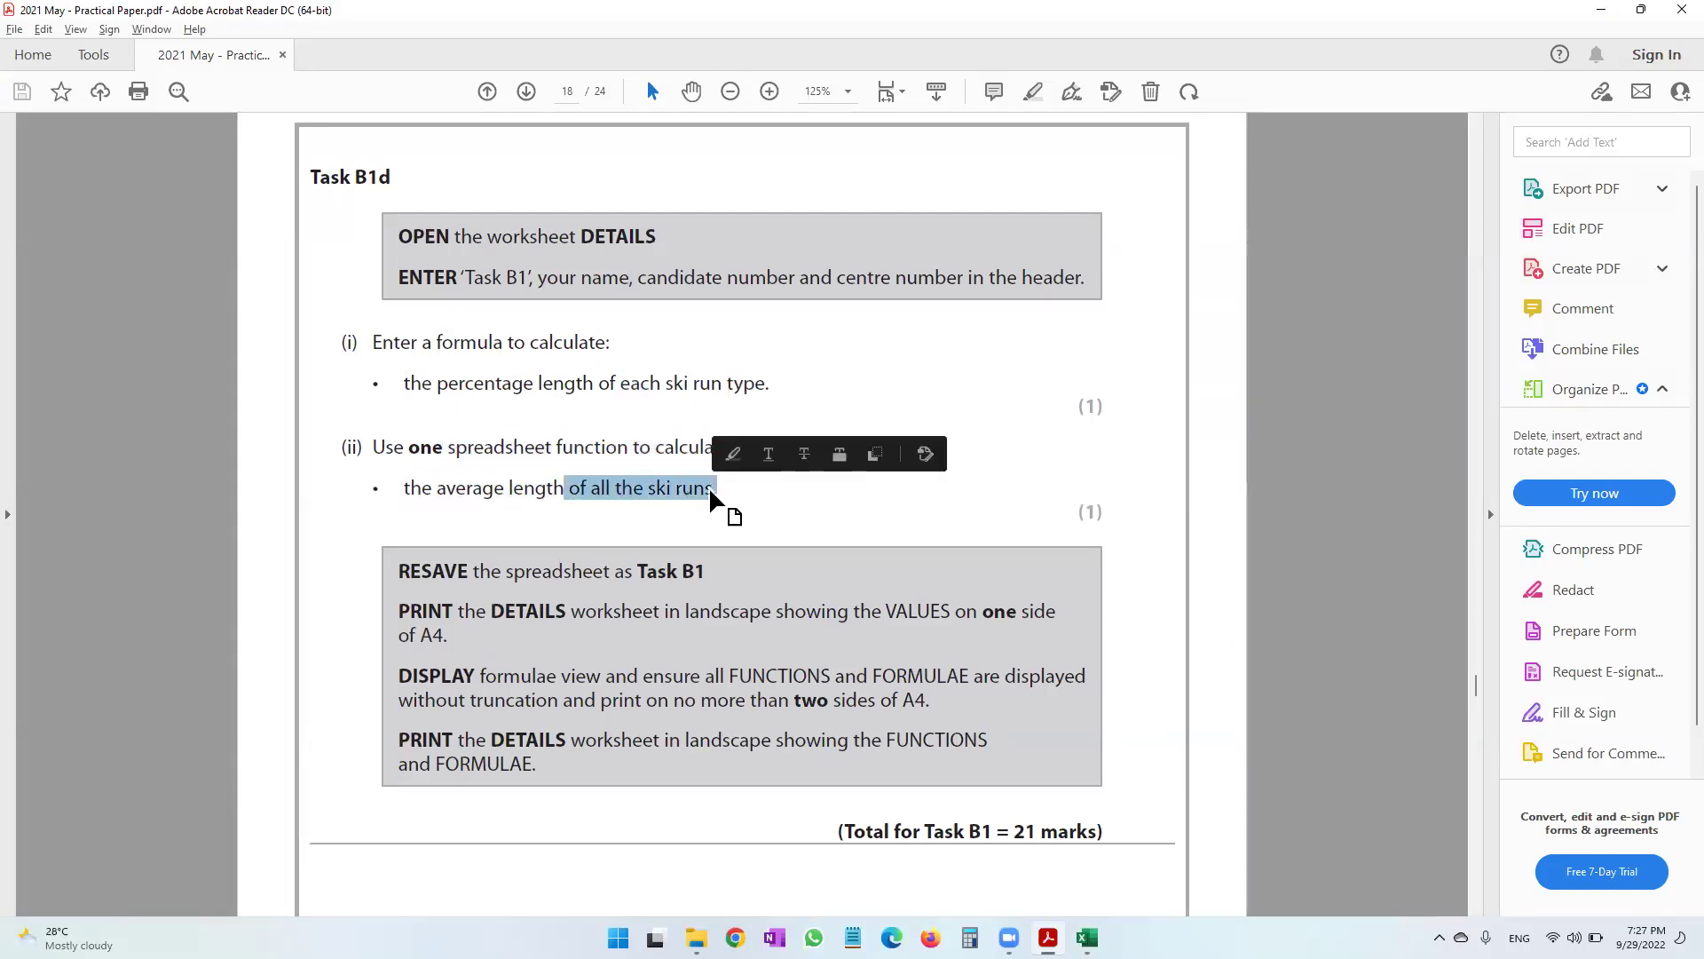
key(alt+Tab)
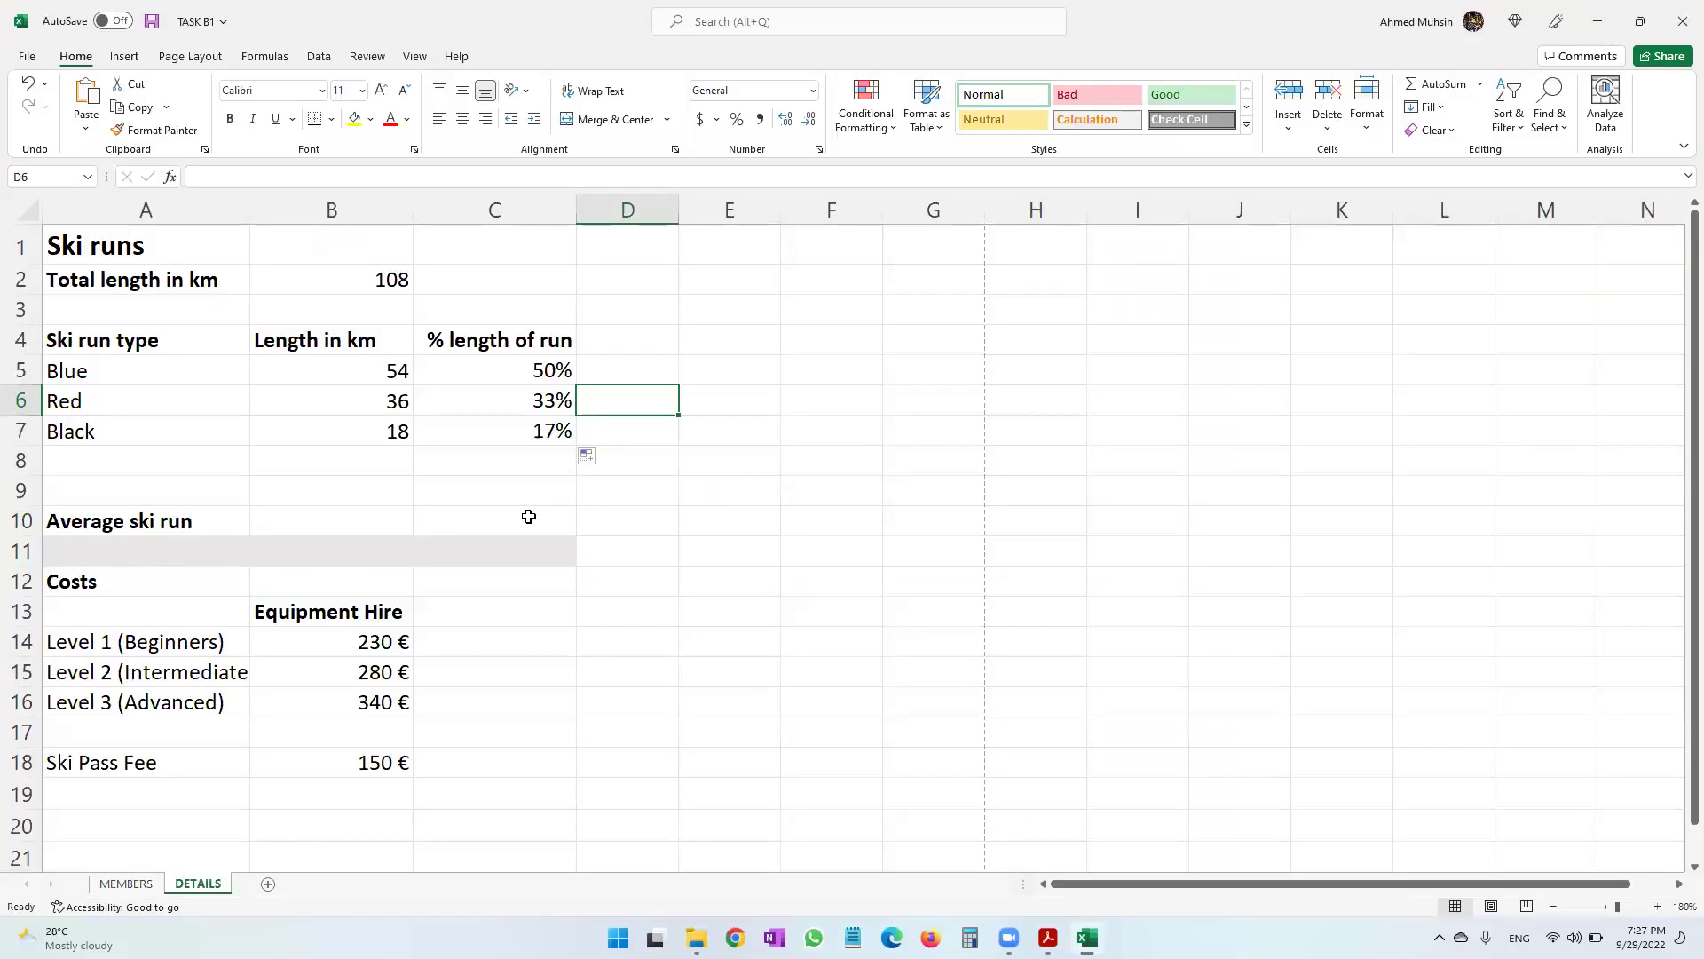
Enter =AVERAGE(B5:B7) in B10 via AutoSum Average, showing 36
click(520, 518)
click(362, 510)
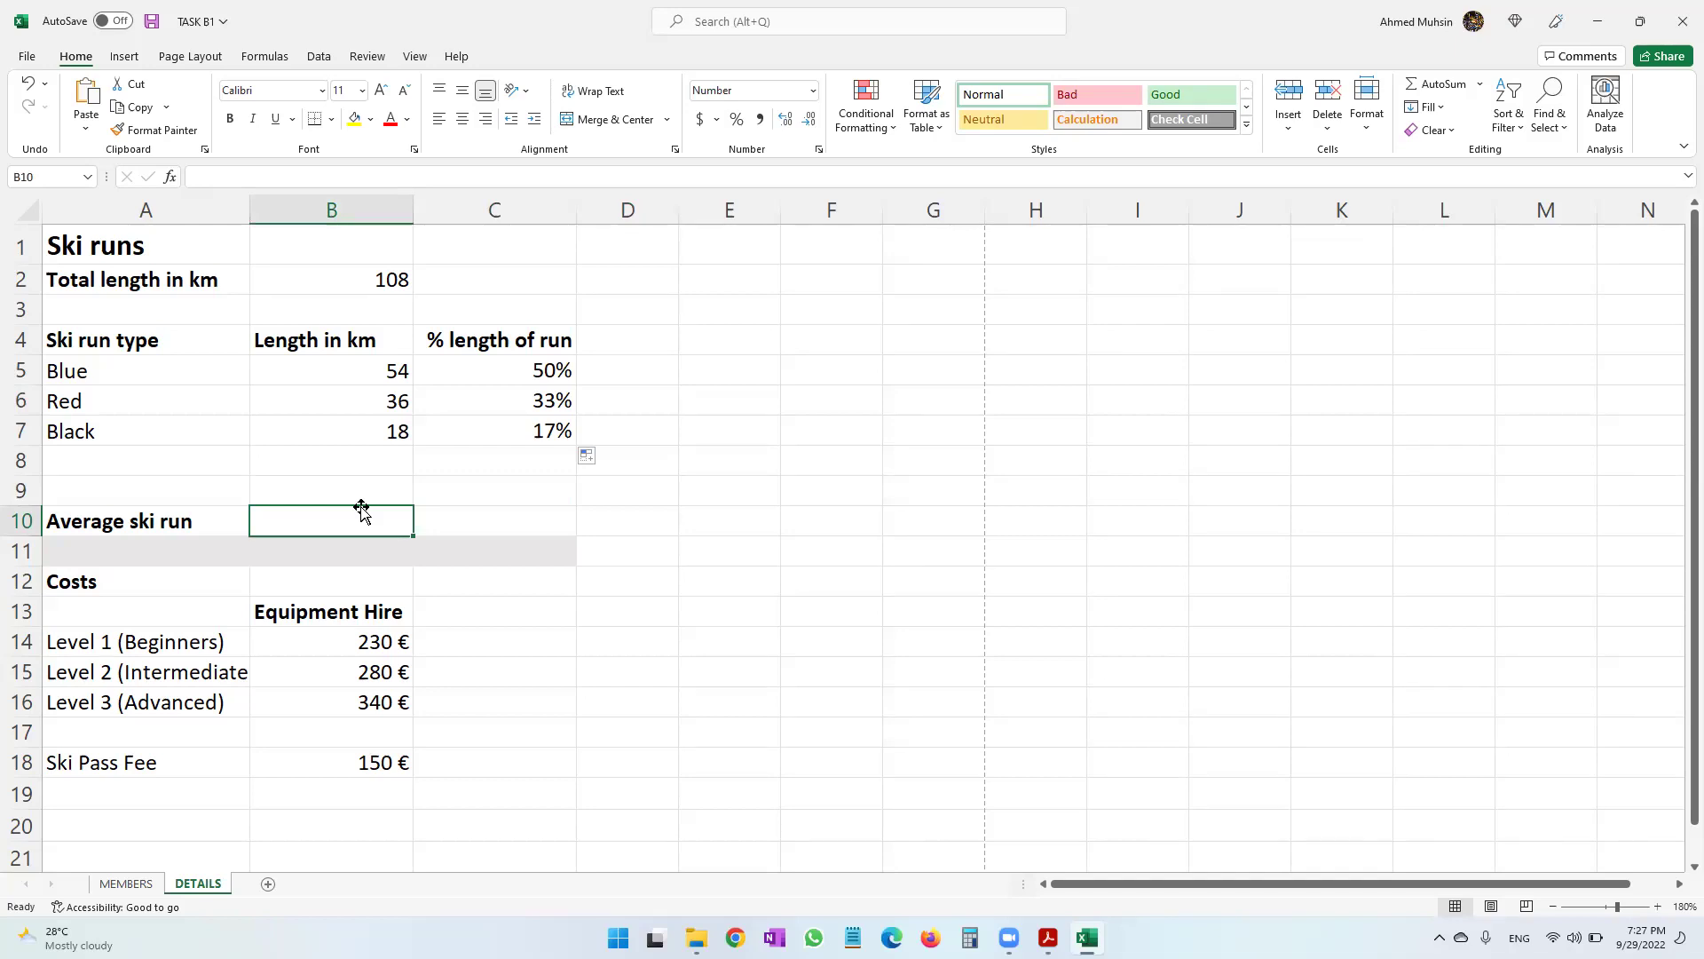
click(1480, 84)
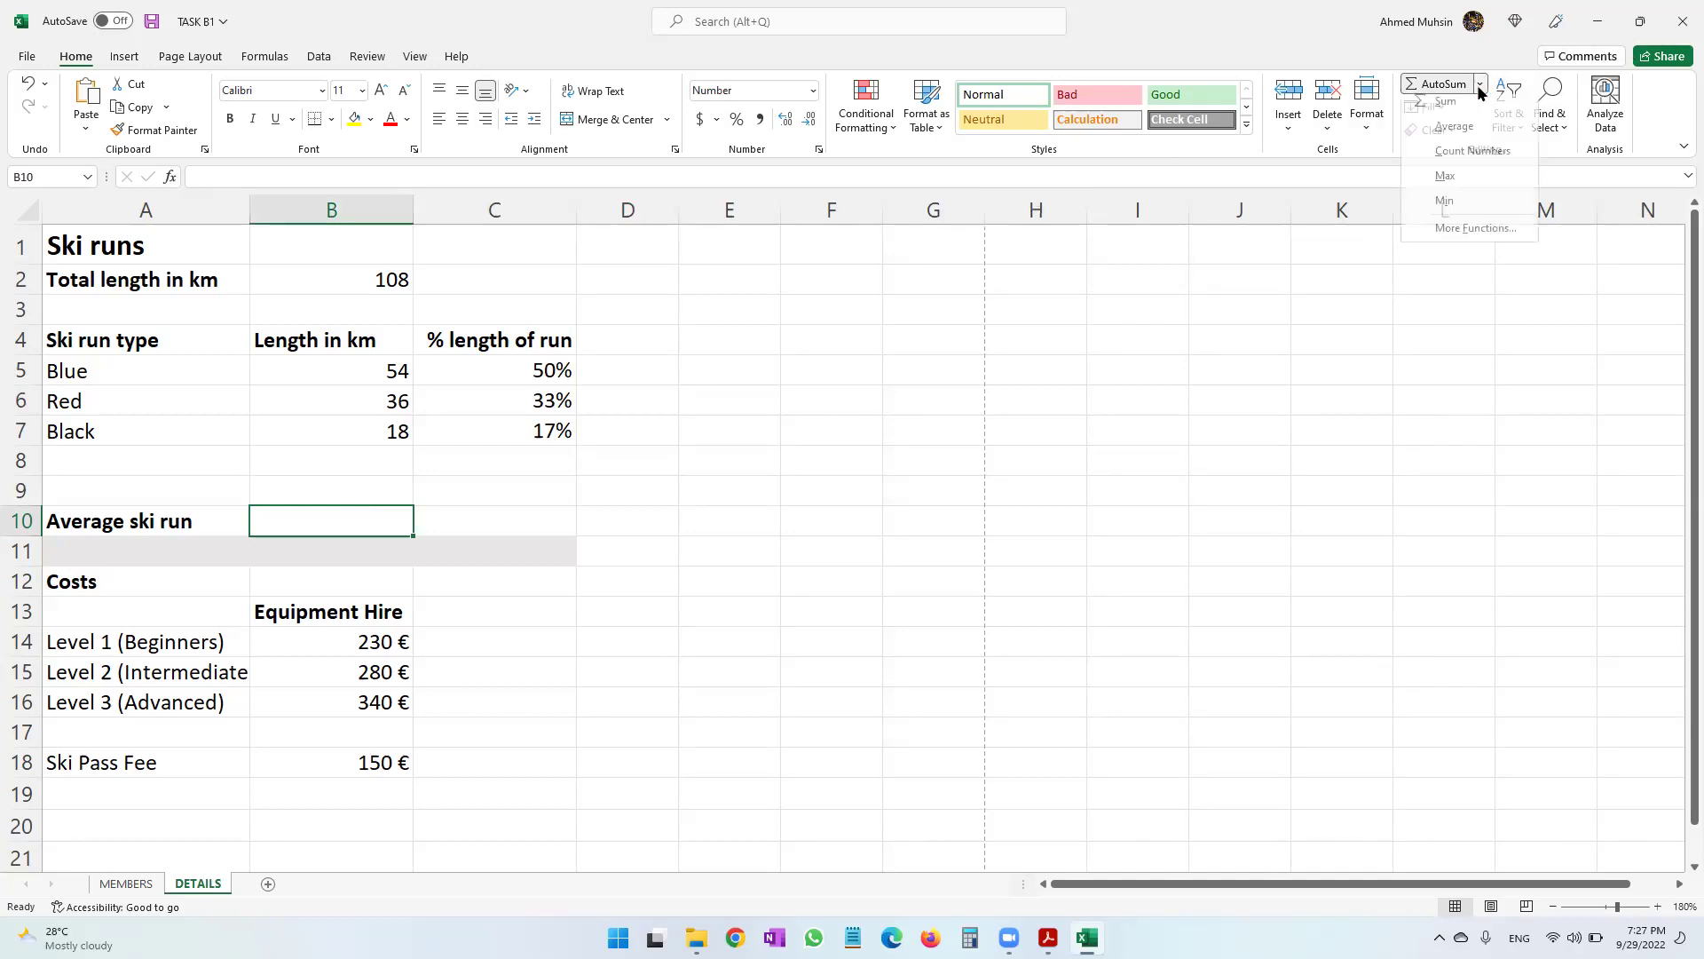
click(1454, 133)
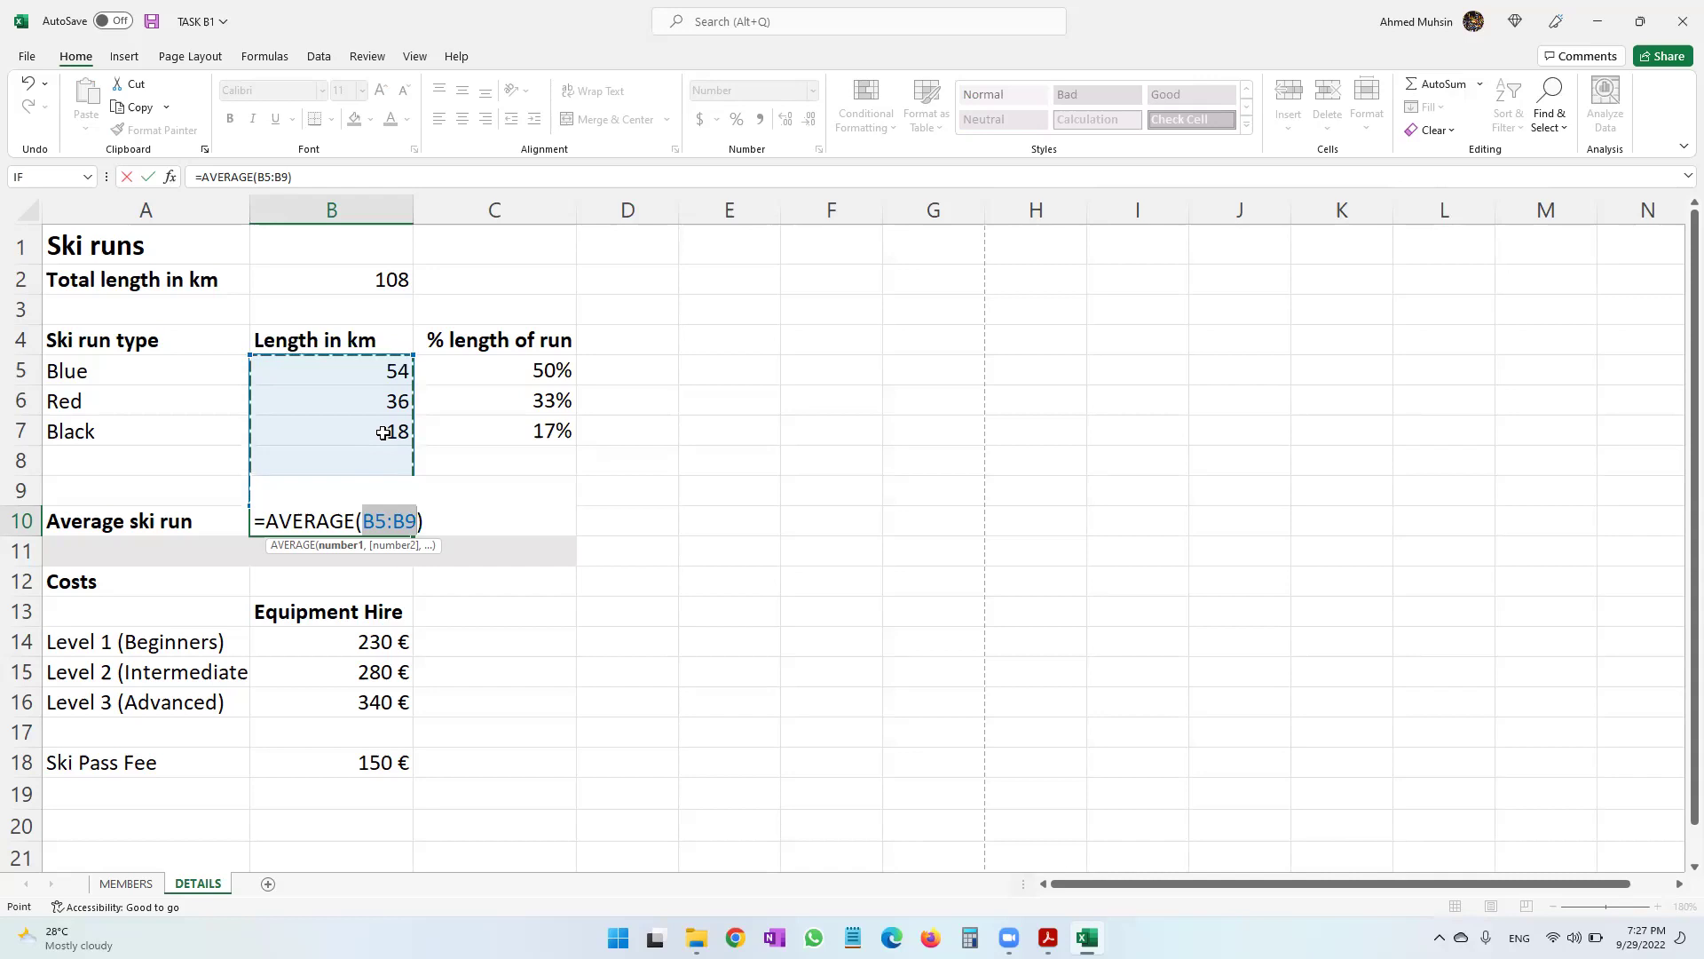
click(406, 521)
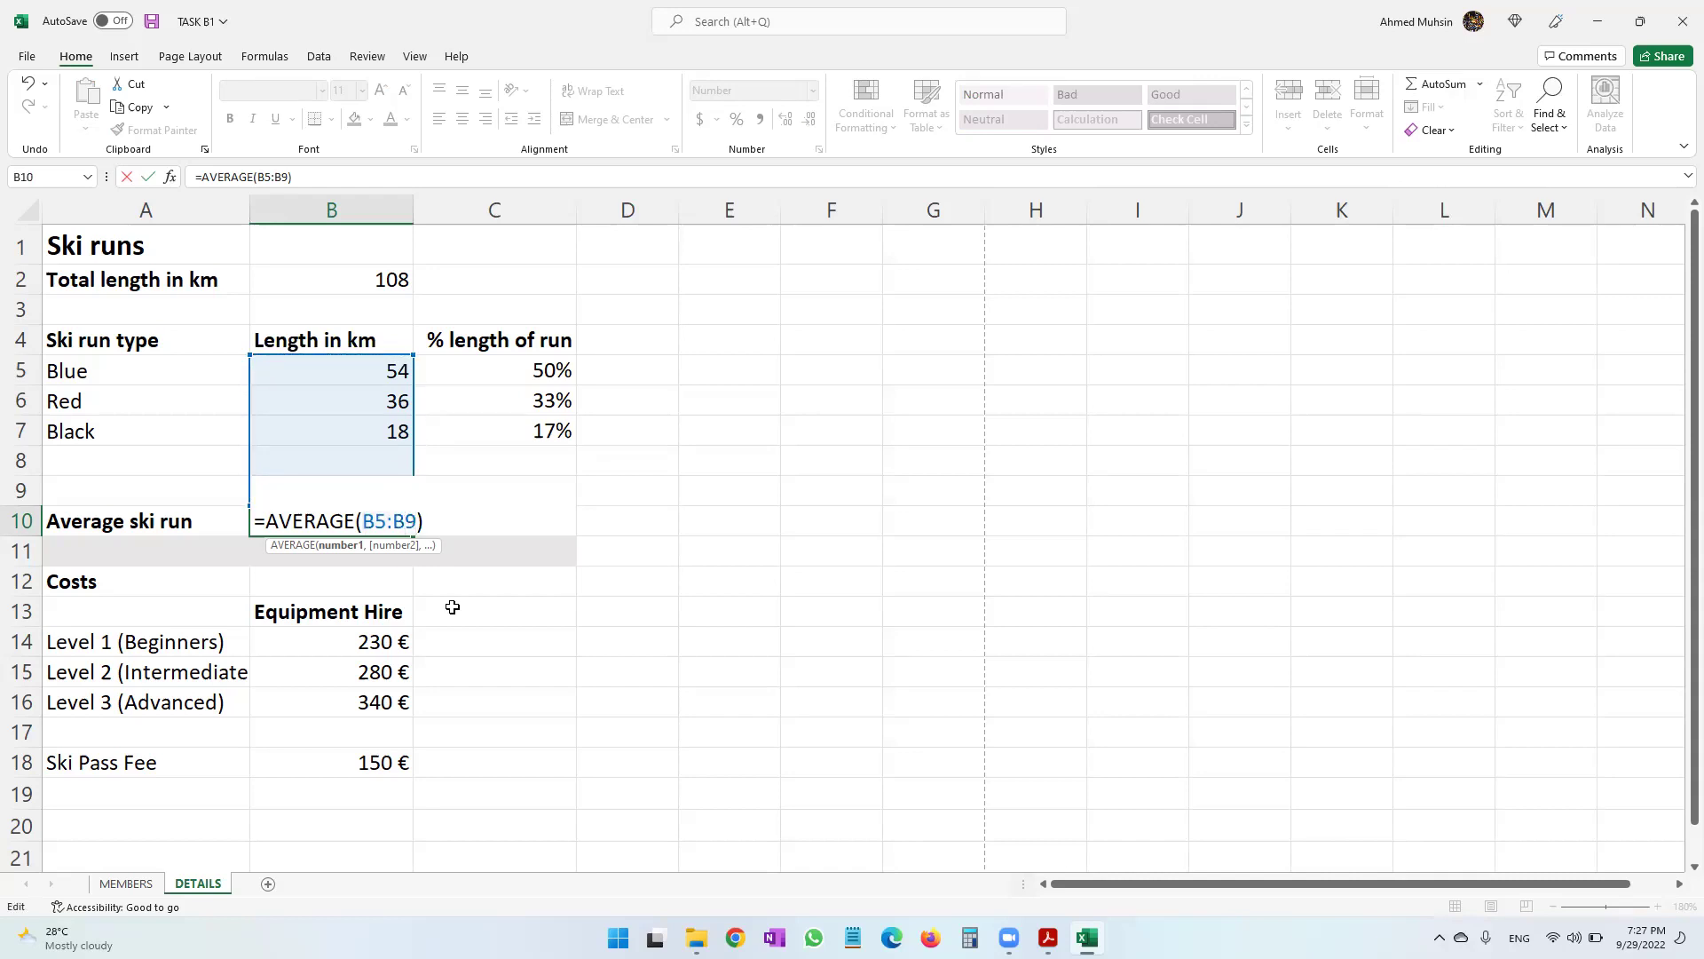
key(BackSpace)
text(7)
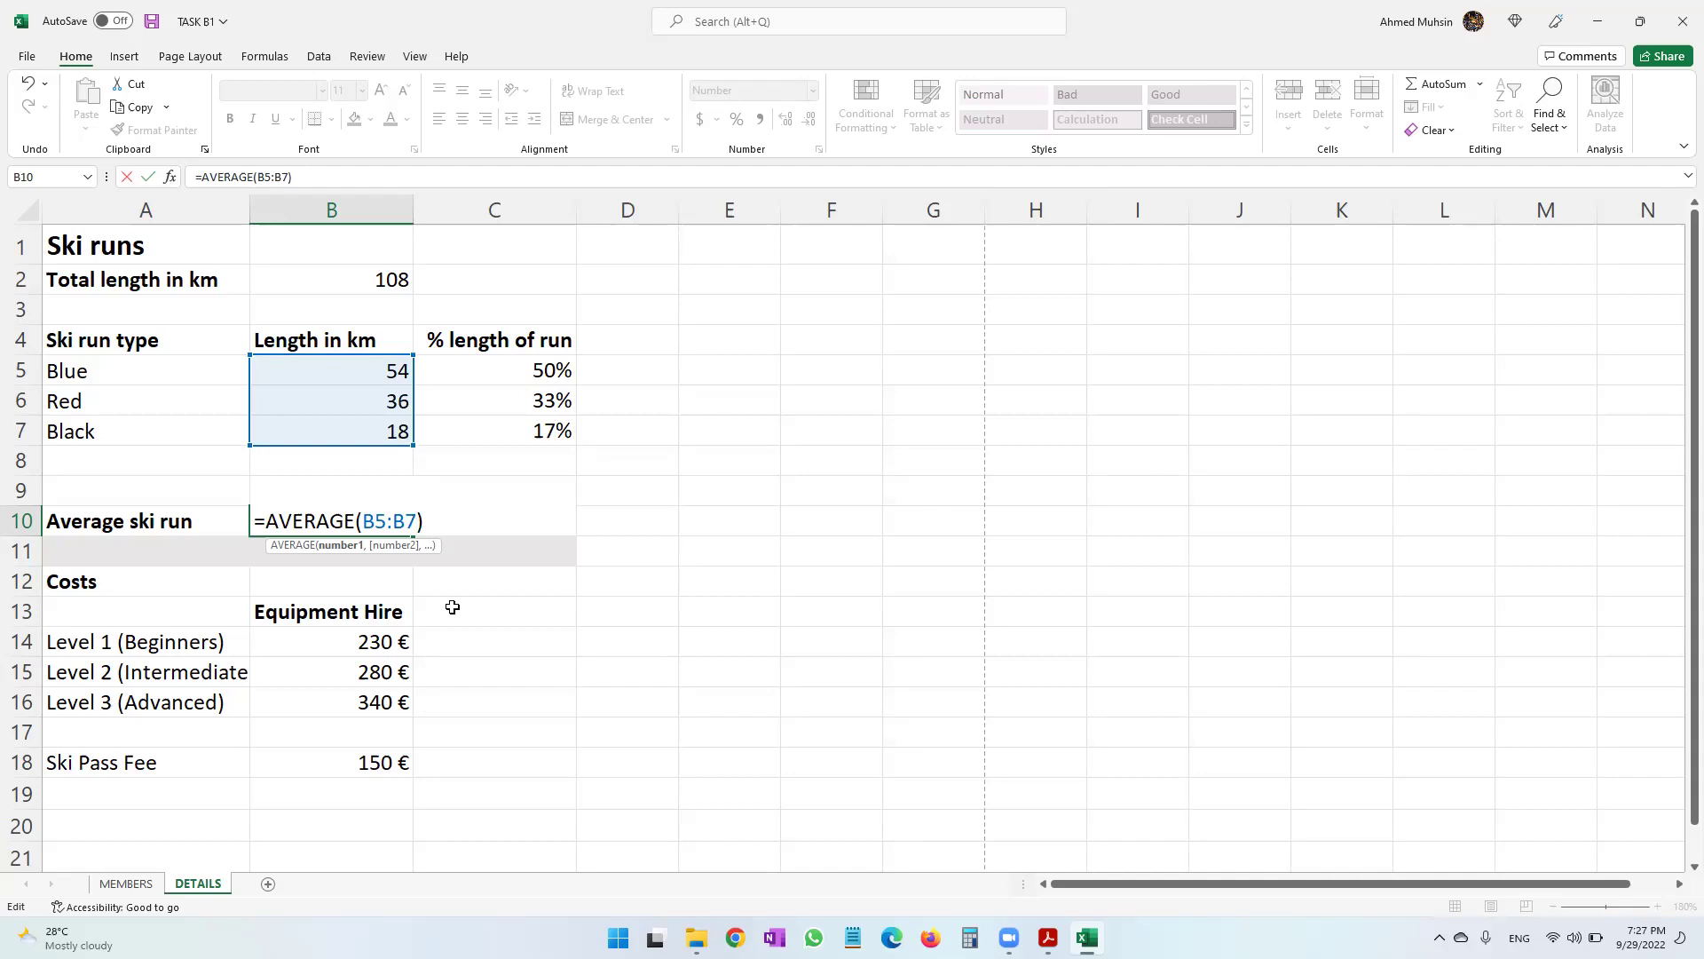
key(Return)
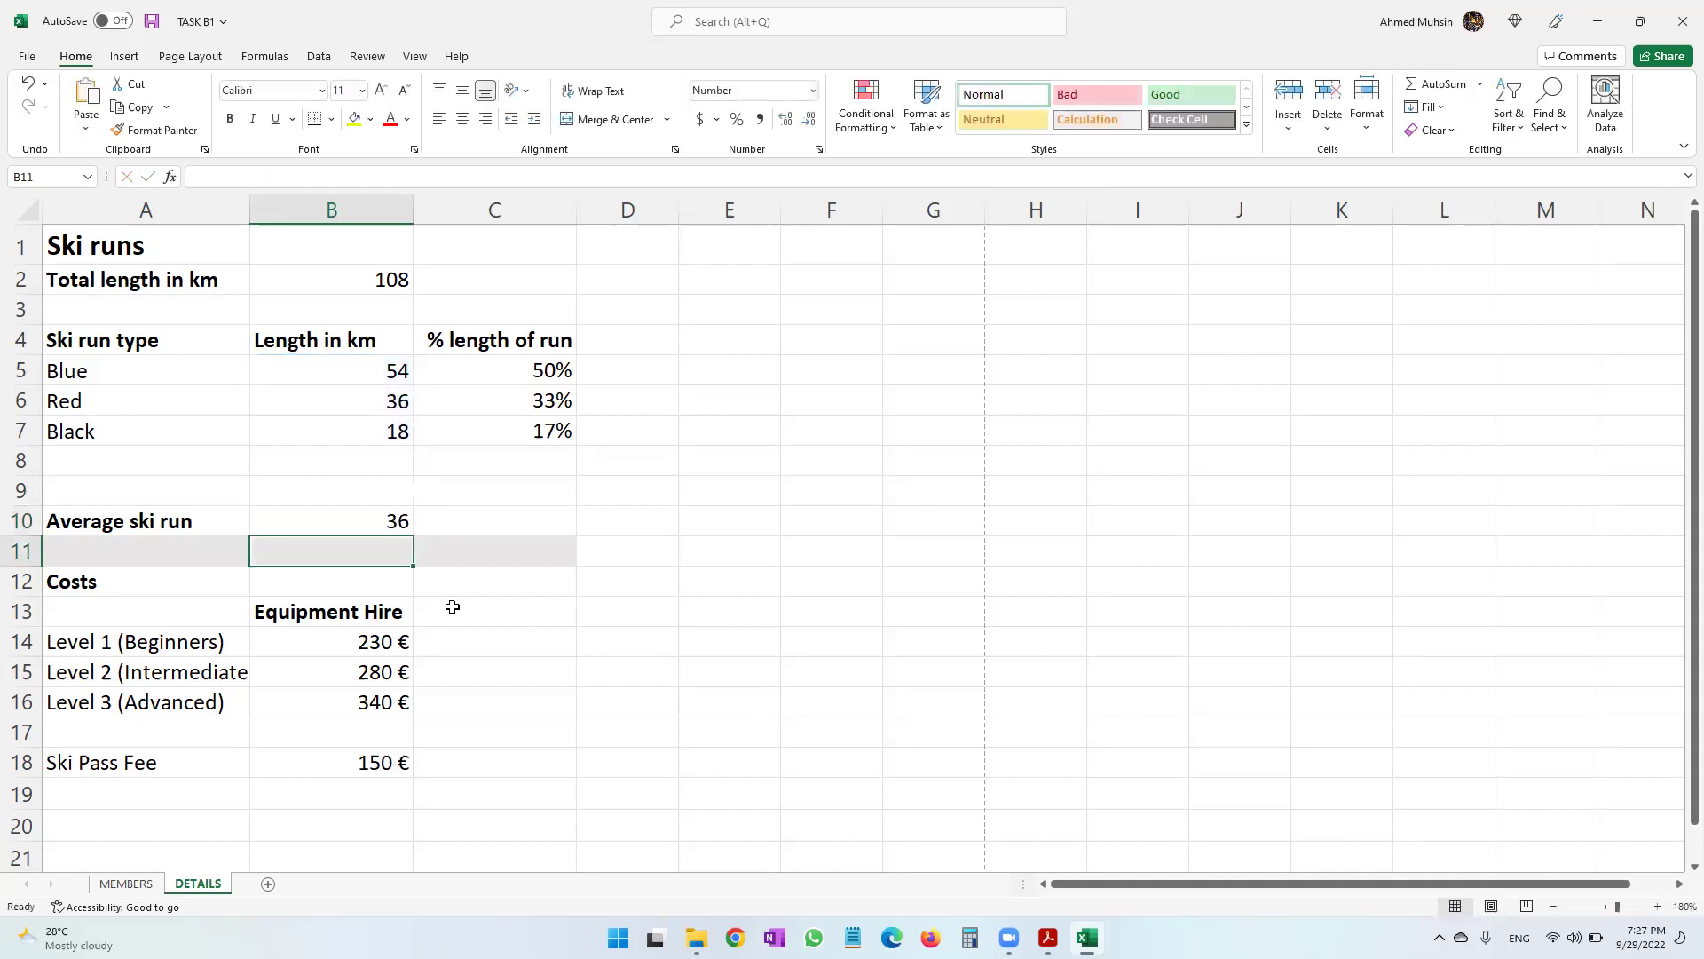
Save the TASK B1 workbook
key(alt+Tab)
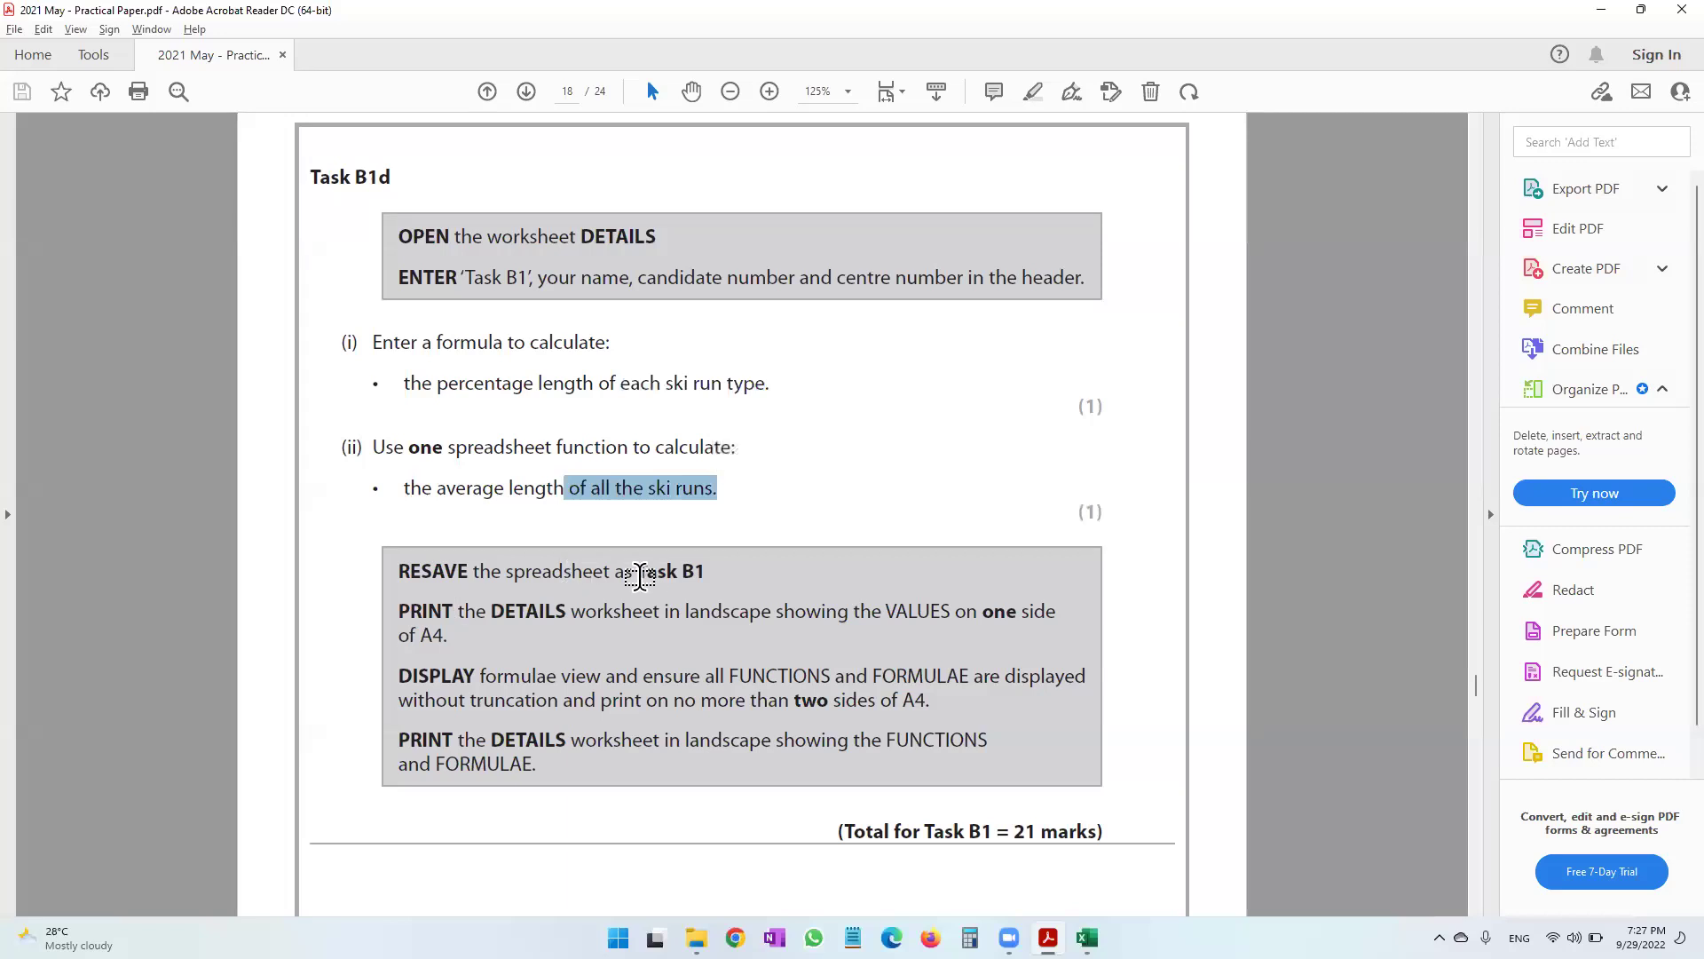
key(alt+Tab)
click(150, 22)
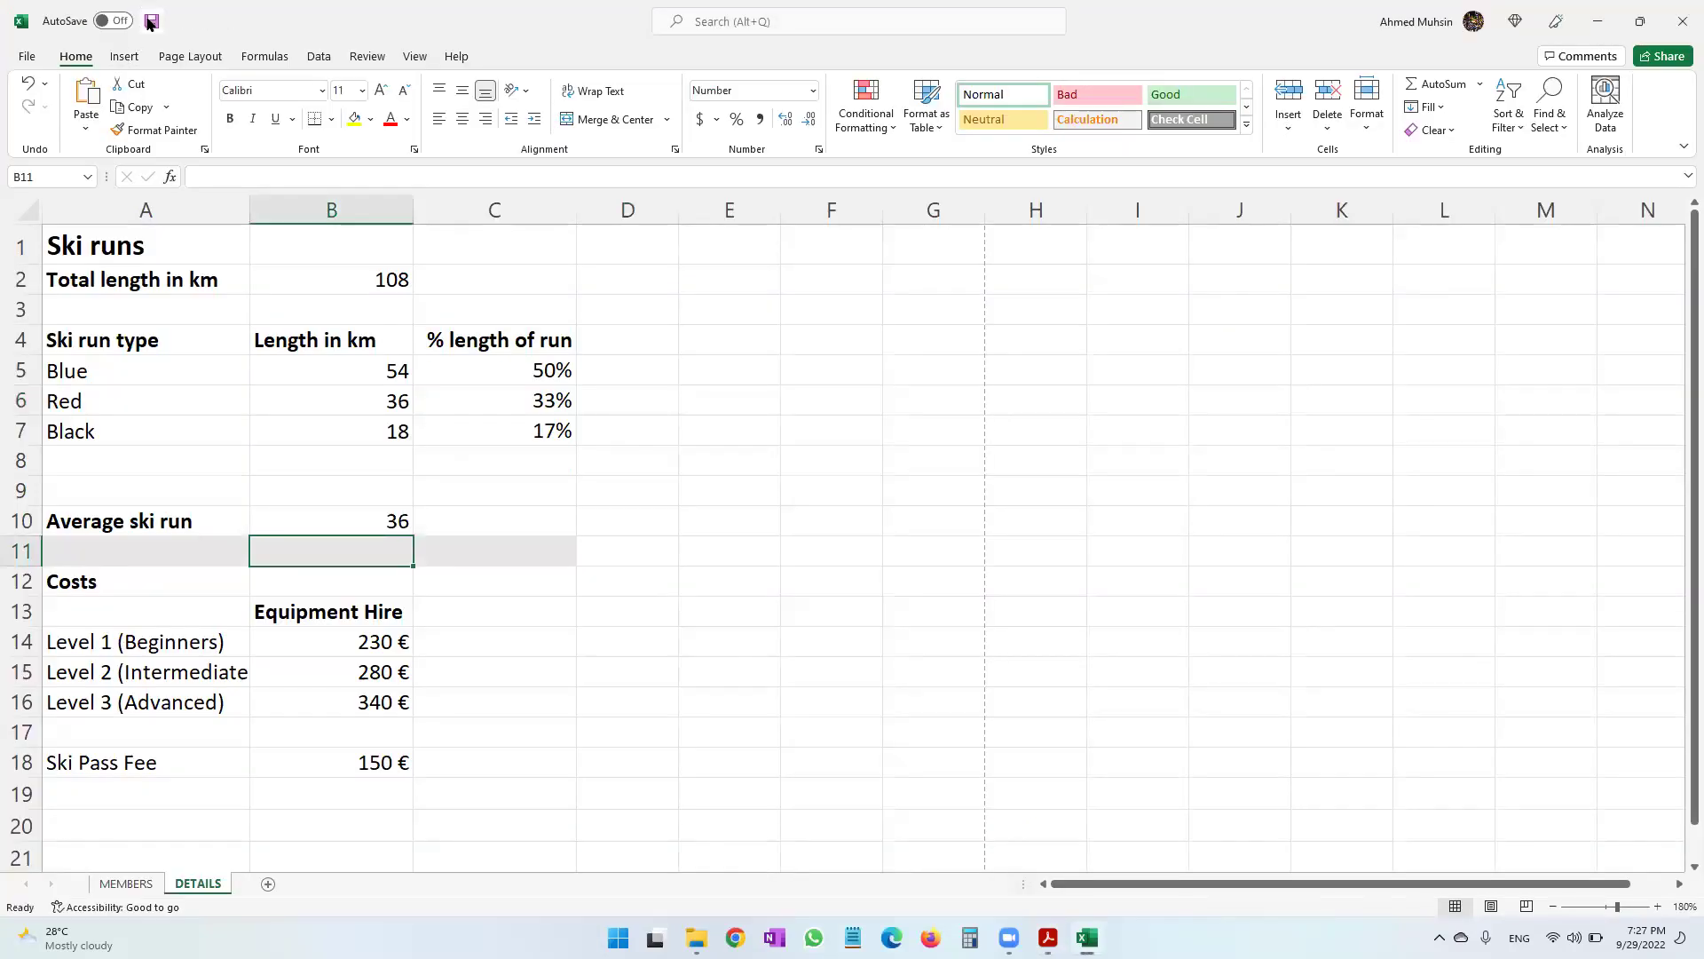
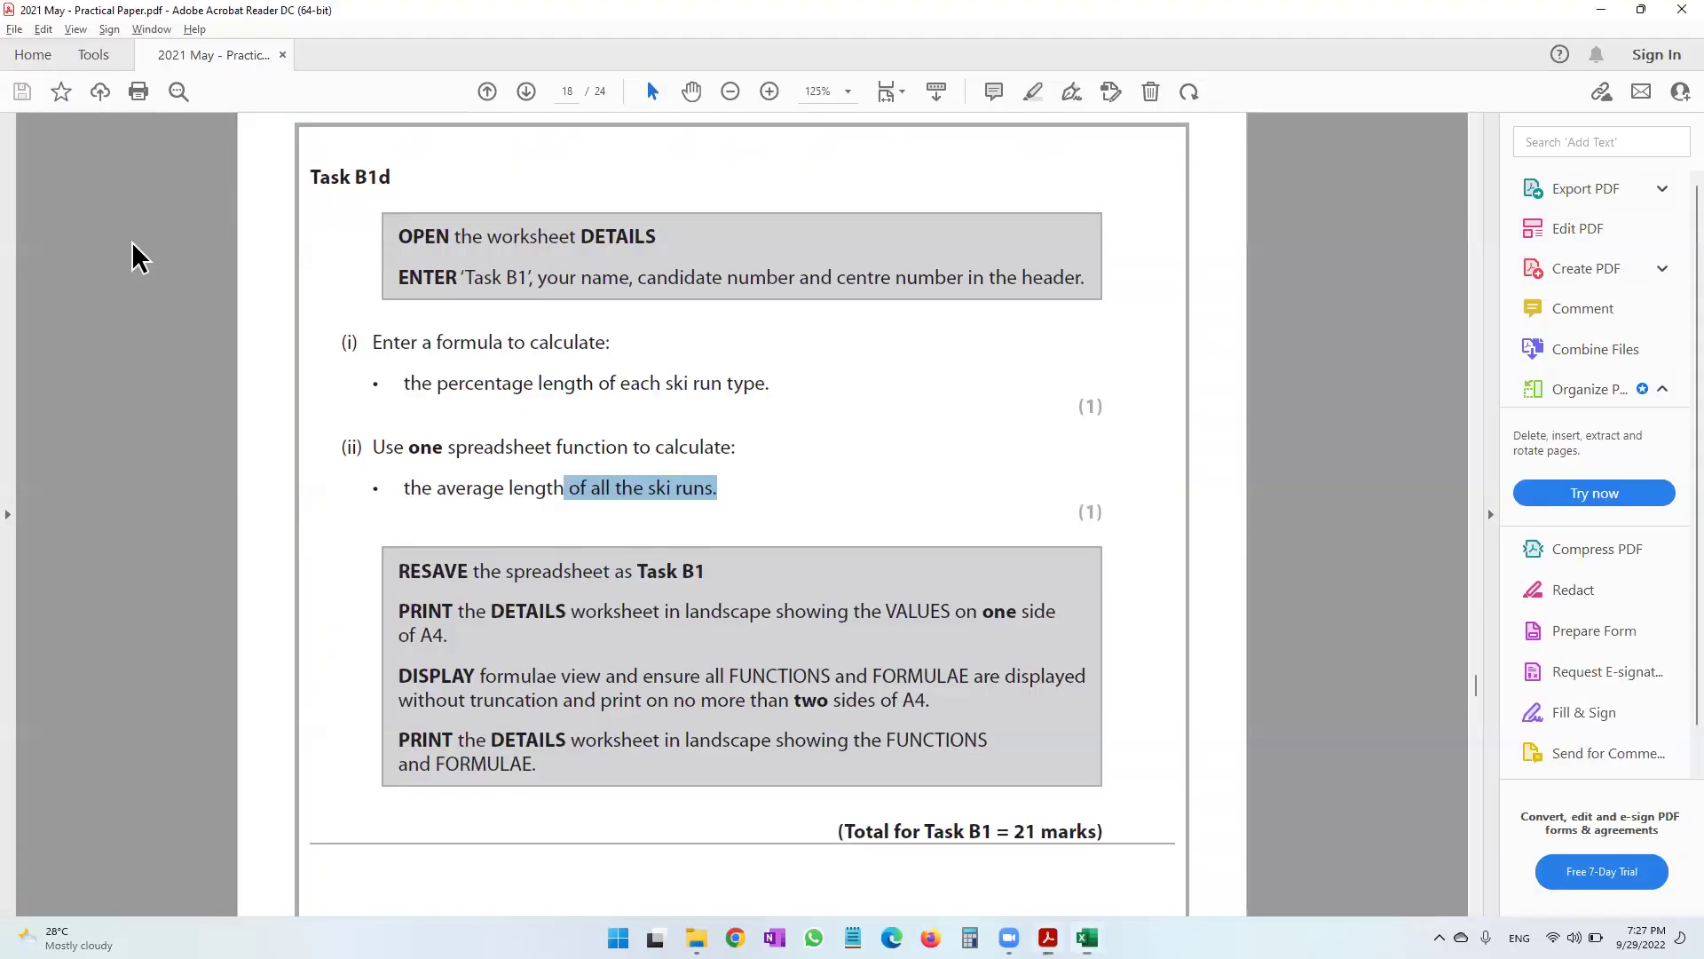
key(alt+Tab)
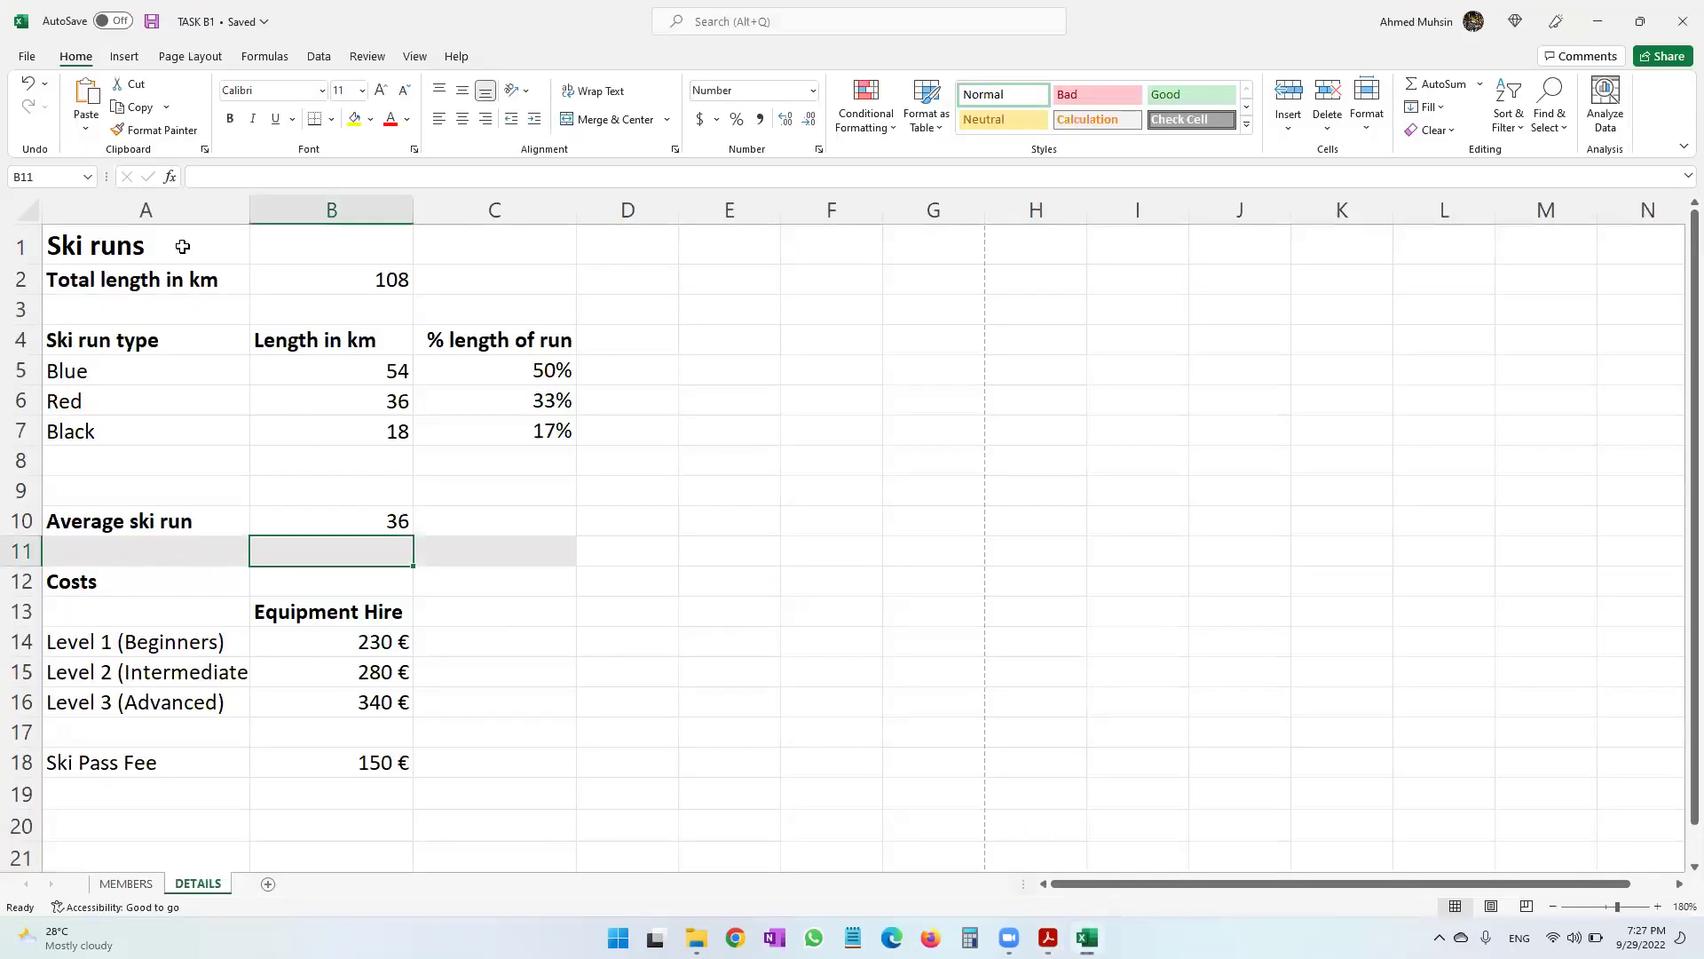
Select the DETAILS data range A1:C18 and set the page orientation to landscape
drag(190, 243, 178, 340)
drag(336, 610, 549, 768)
click(213, 57)
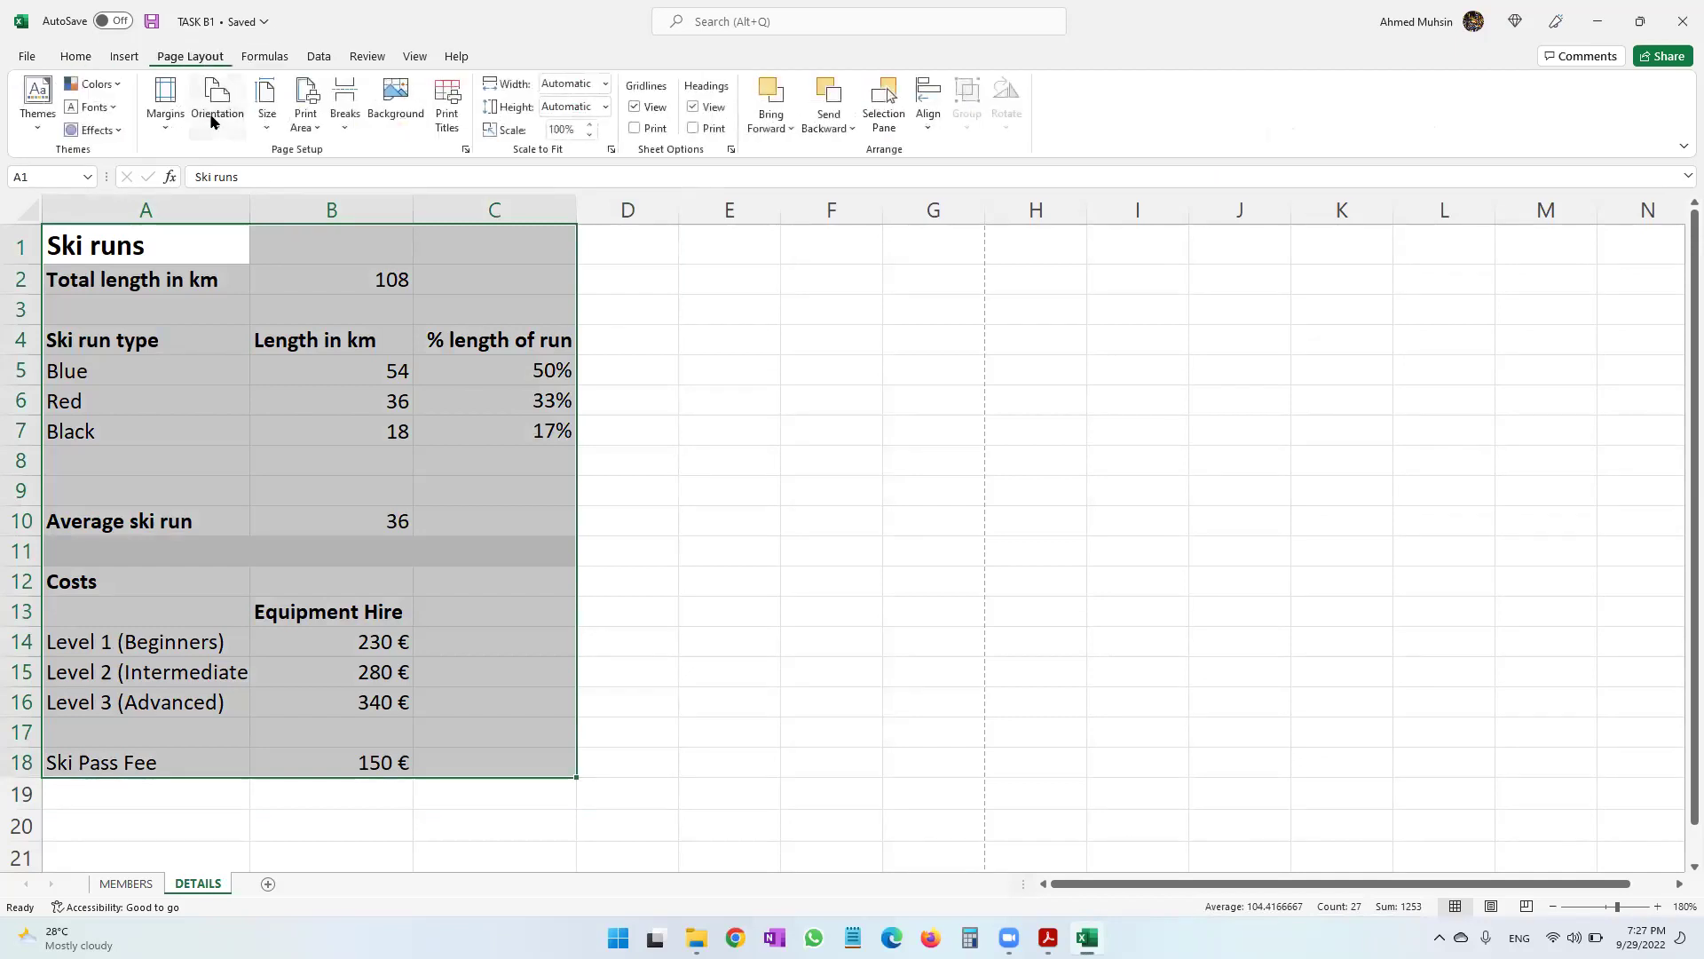
click(213, 133)
click(228, 205)
Print-preview the landscape values printout, then return to the exam paper PDF
key(ctrl+p)
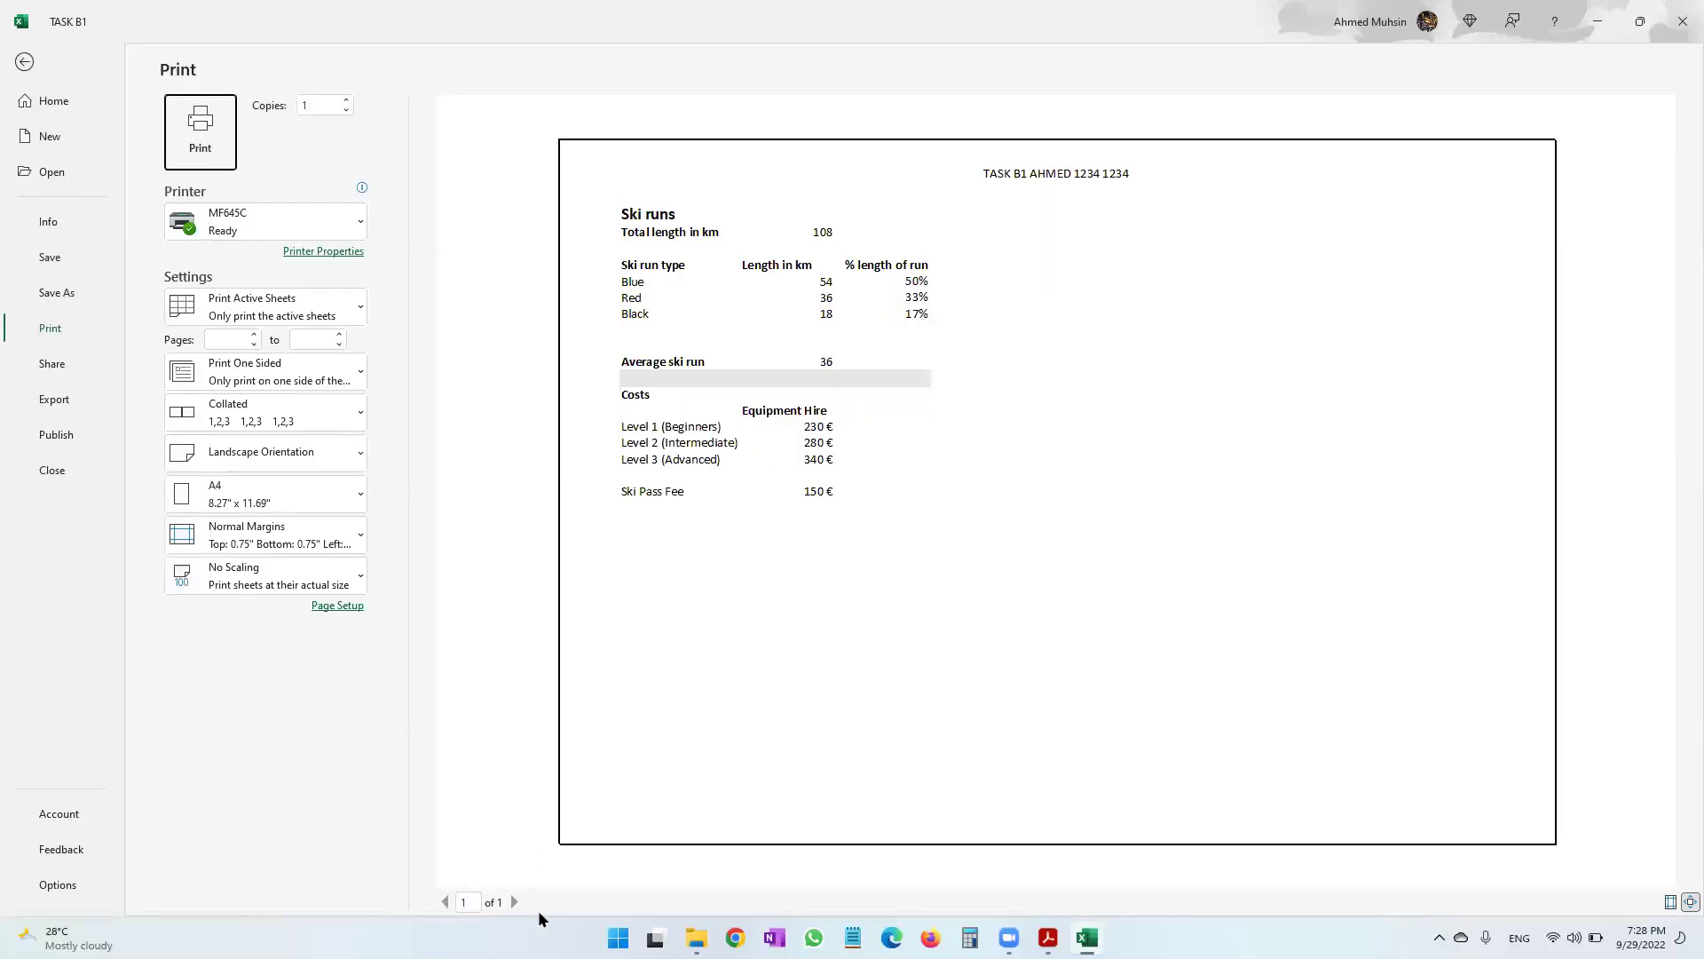
key(Escape)
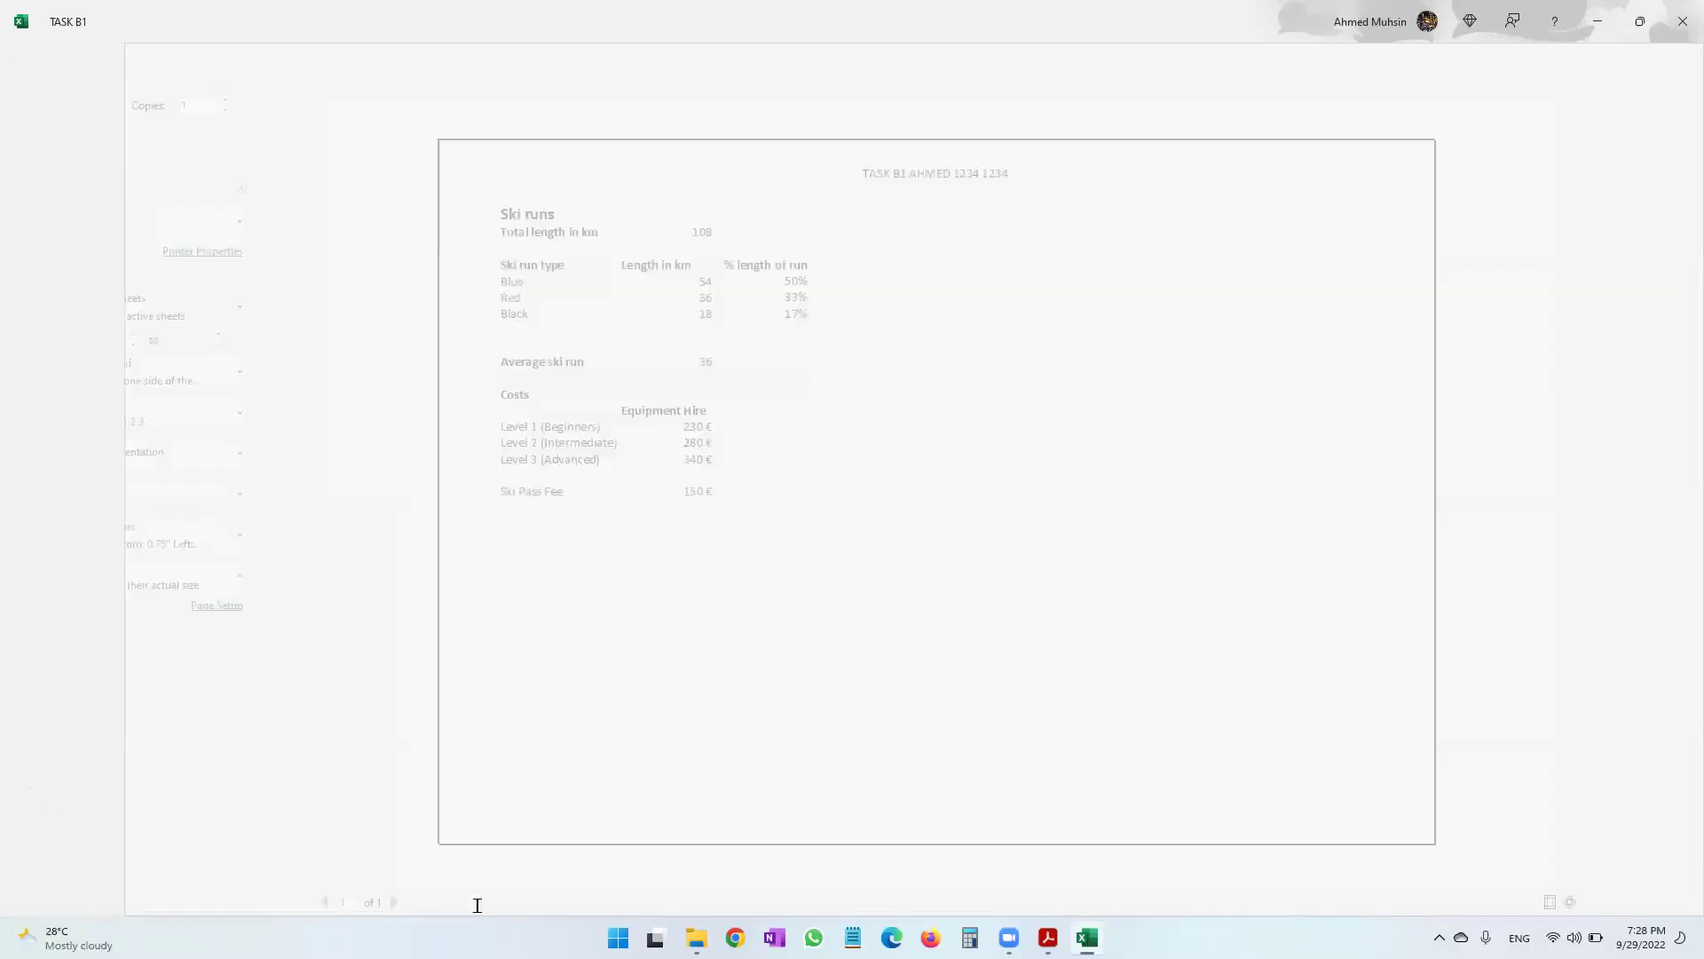
key(super+Tab)
key(Right)
key(Return)
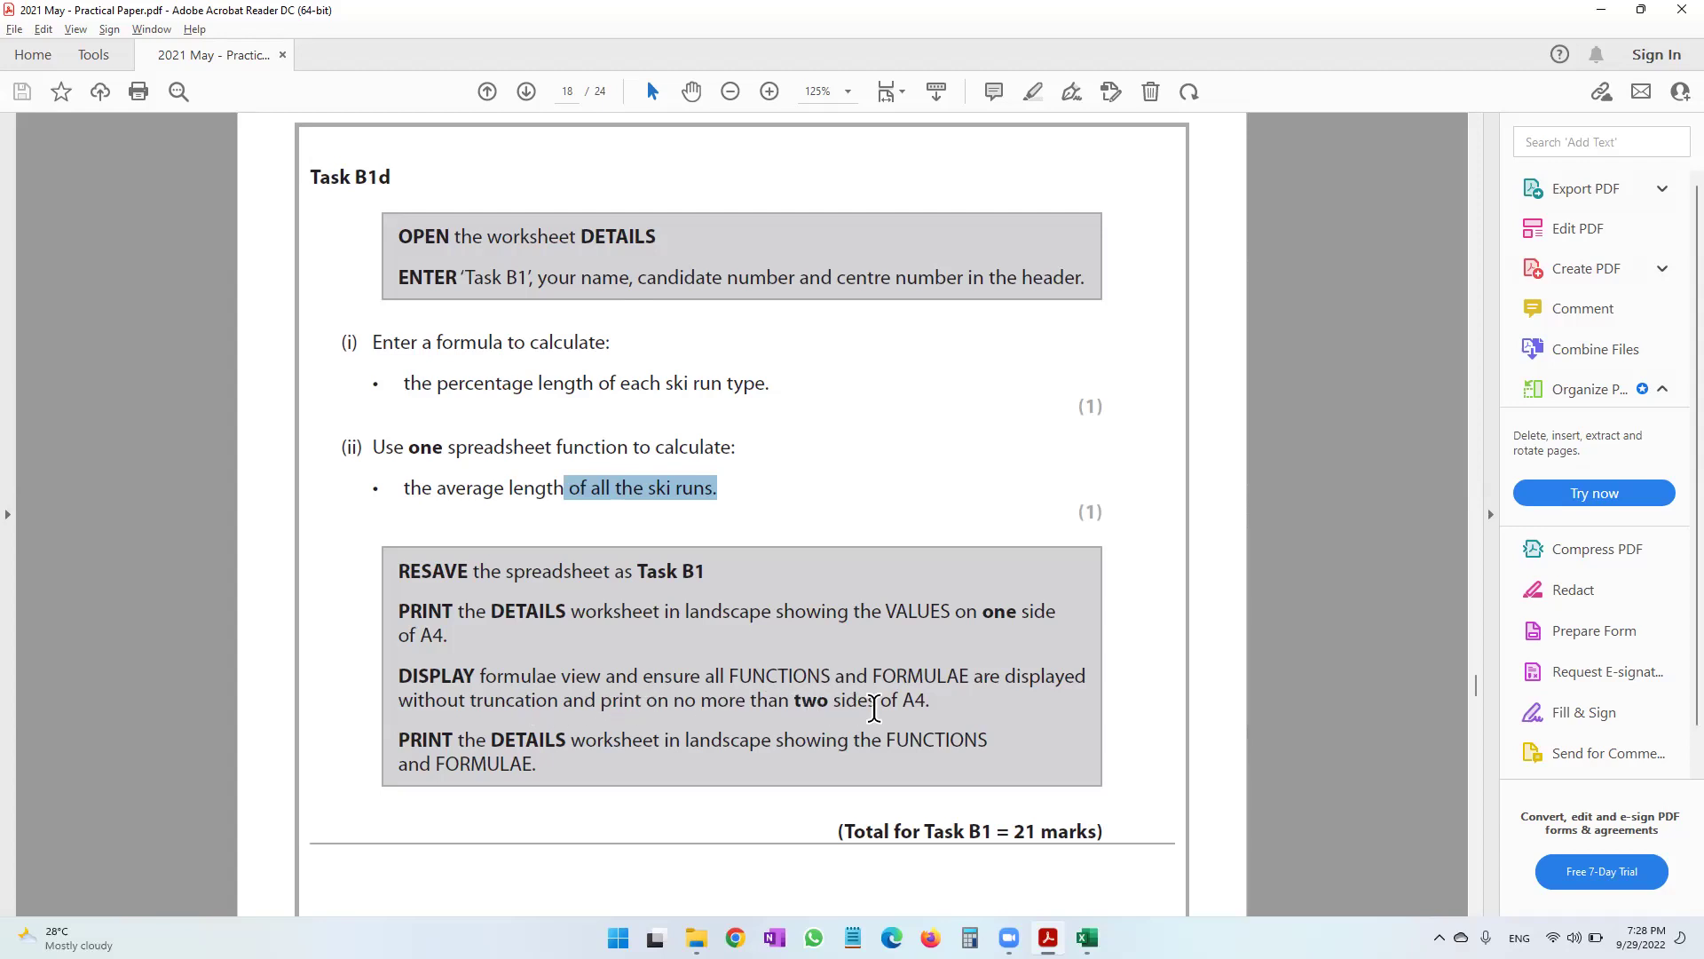
Turn on Show Formulas for the DETAILS sheet, preview that printout, then return to the paper
key(alt+Tab)
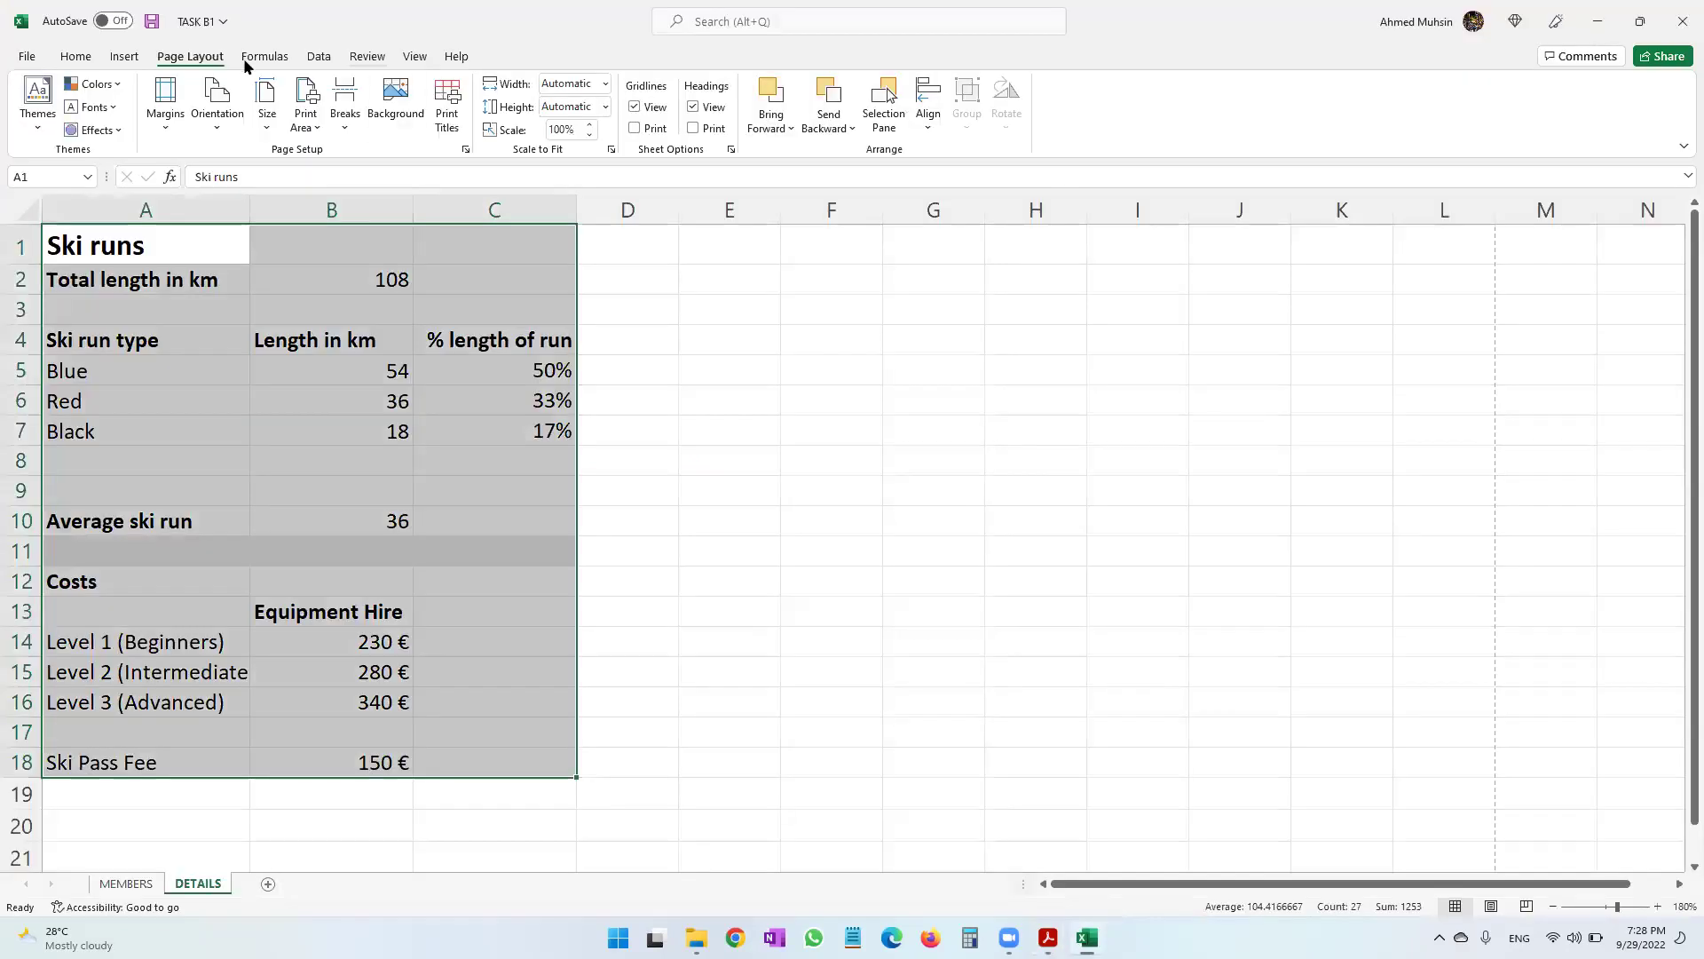
click(243, 61)
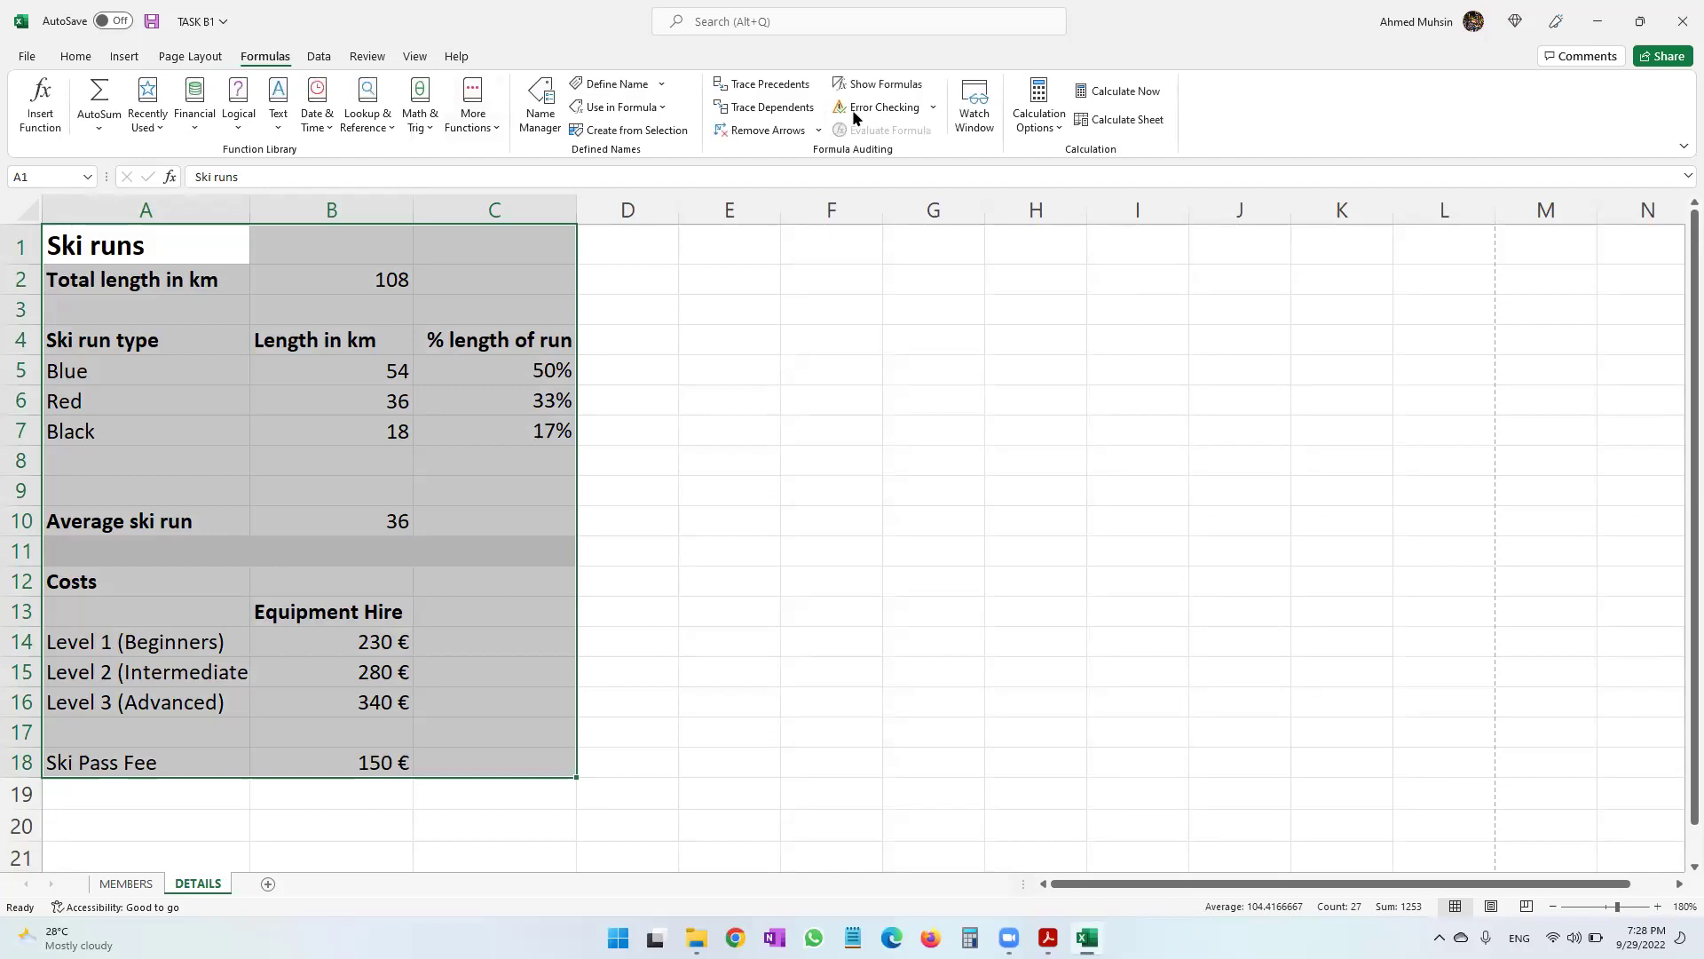
click(881, 85)
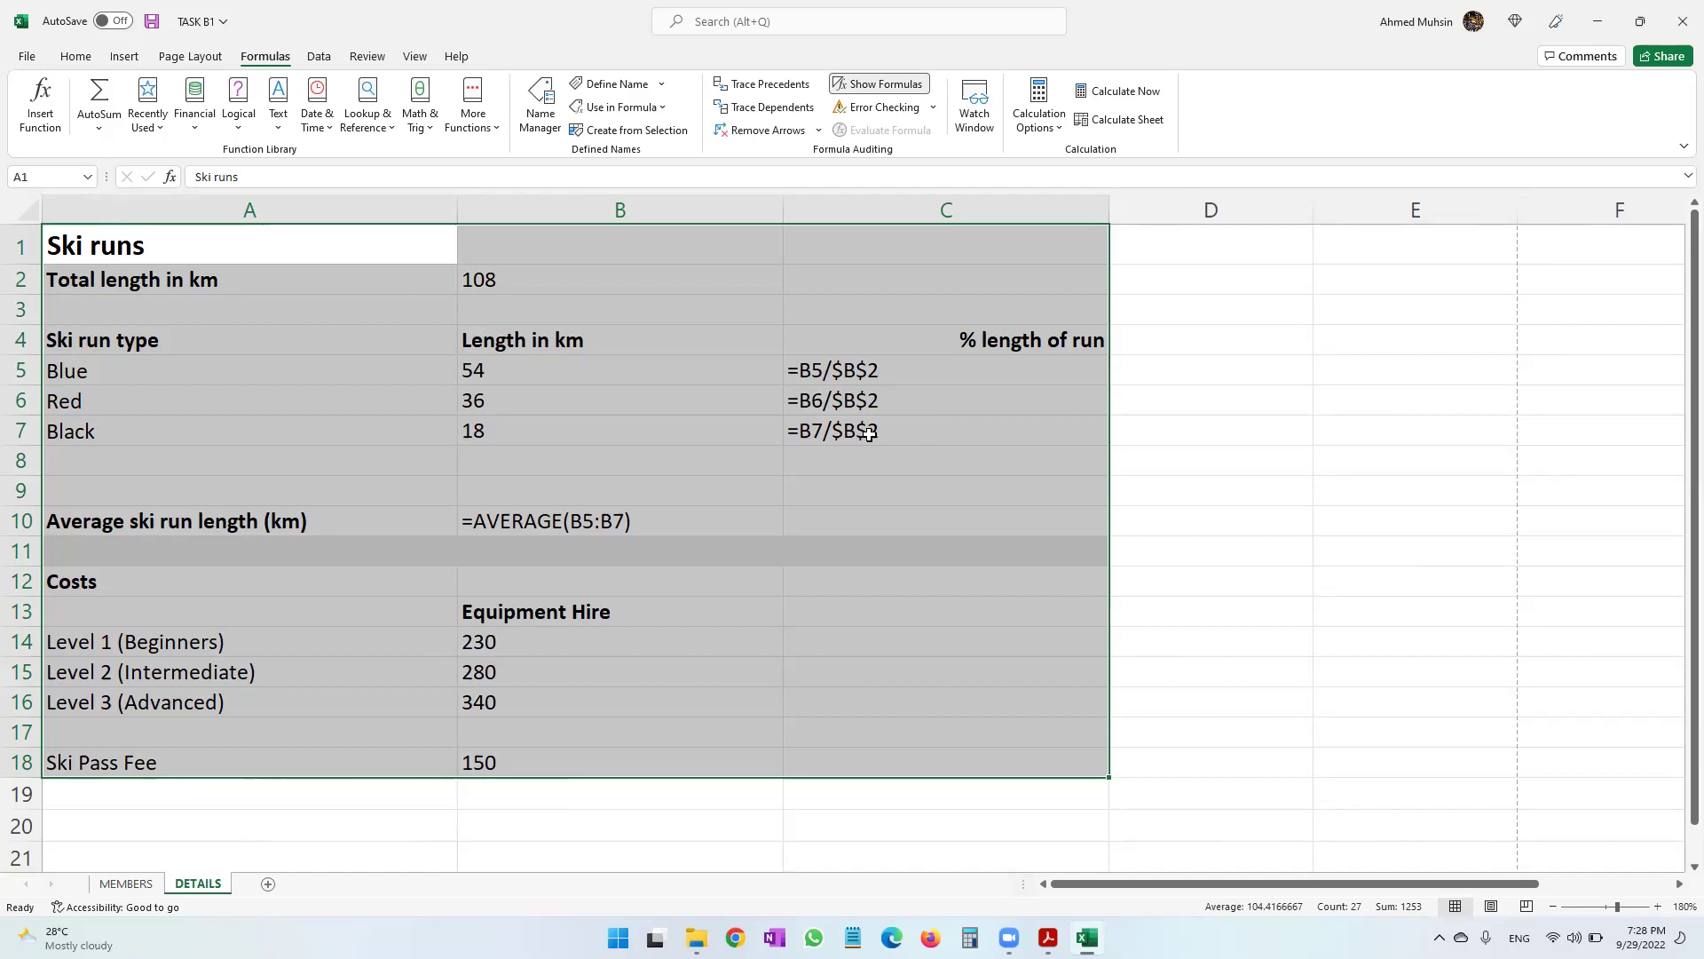
key(ctrl+p)
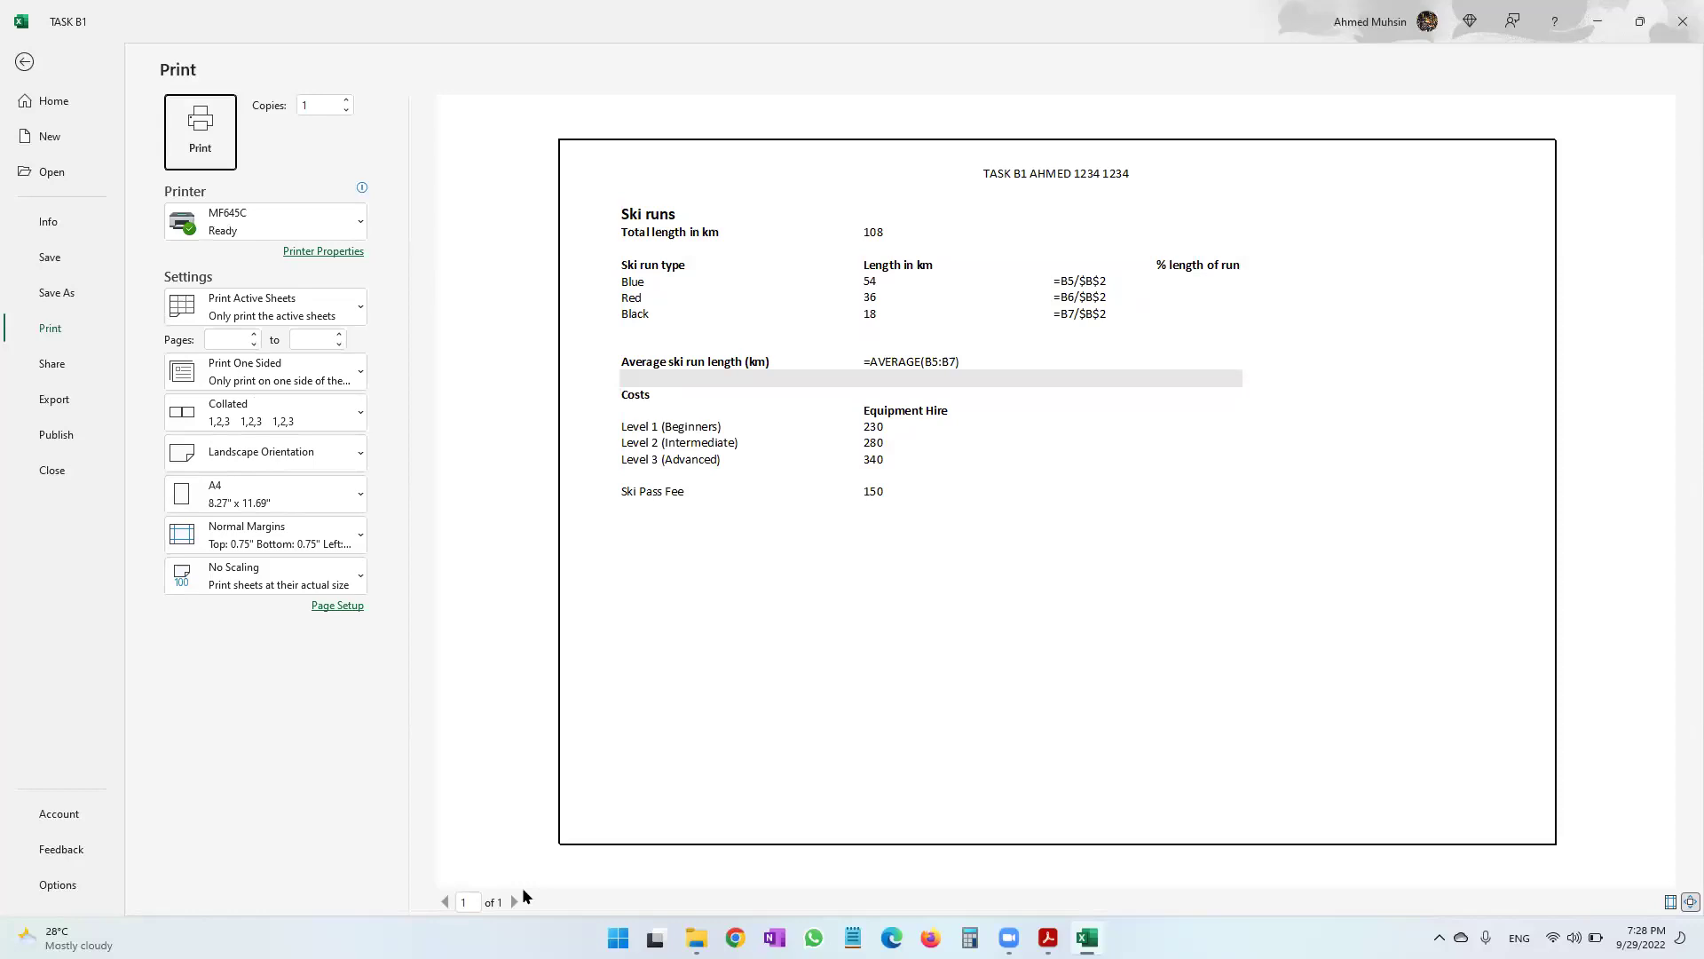
key(Escape)
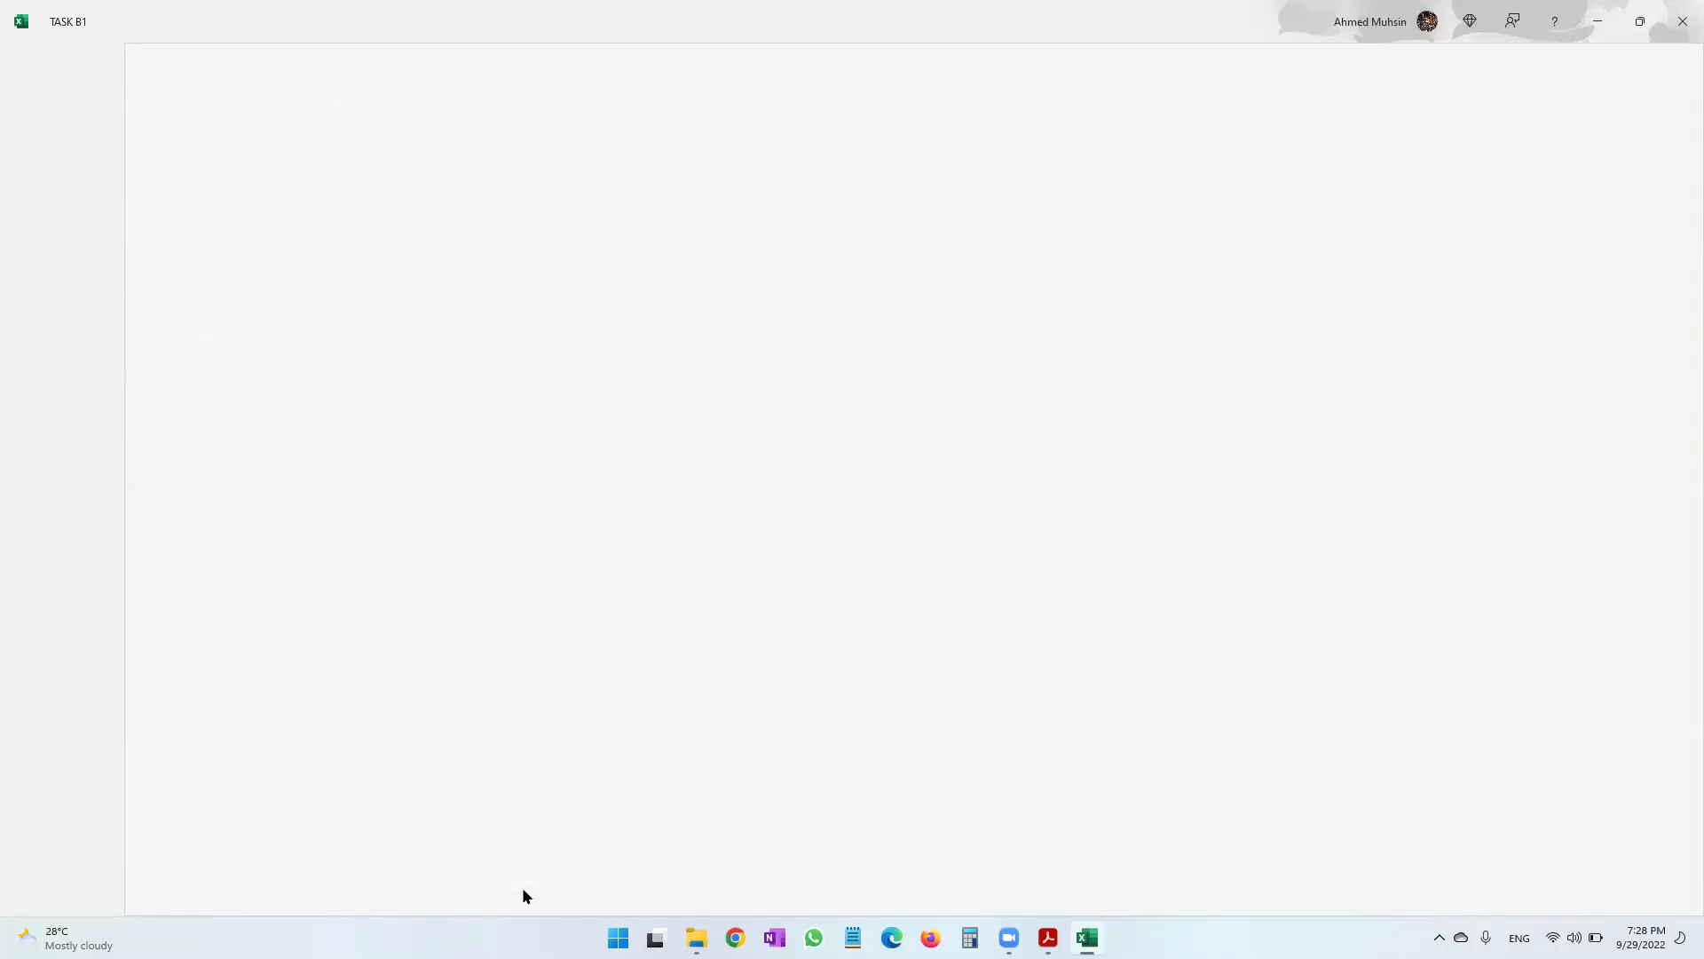
key(alt+Tab)
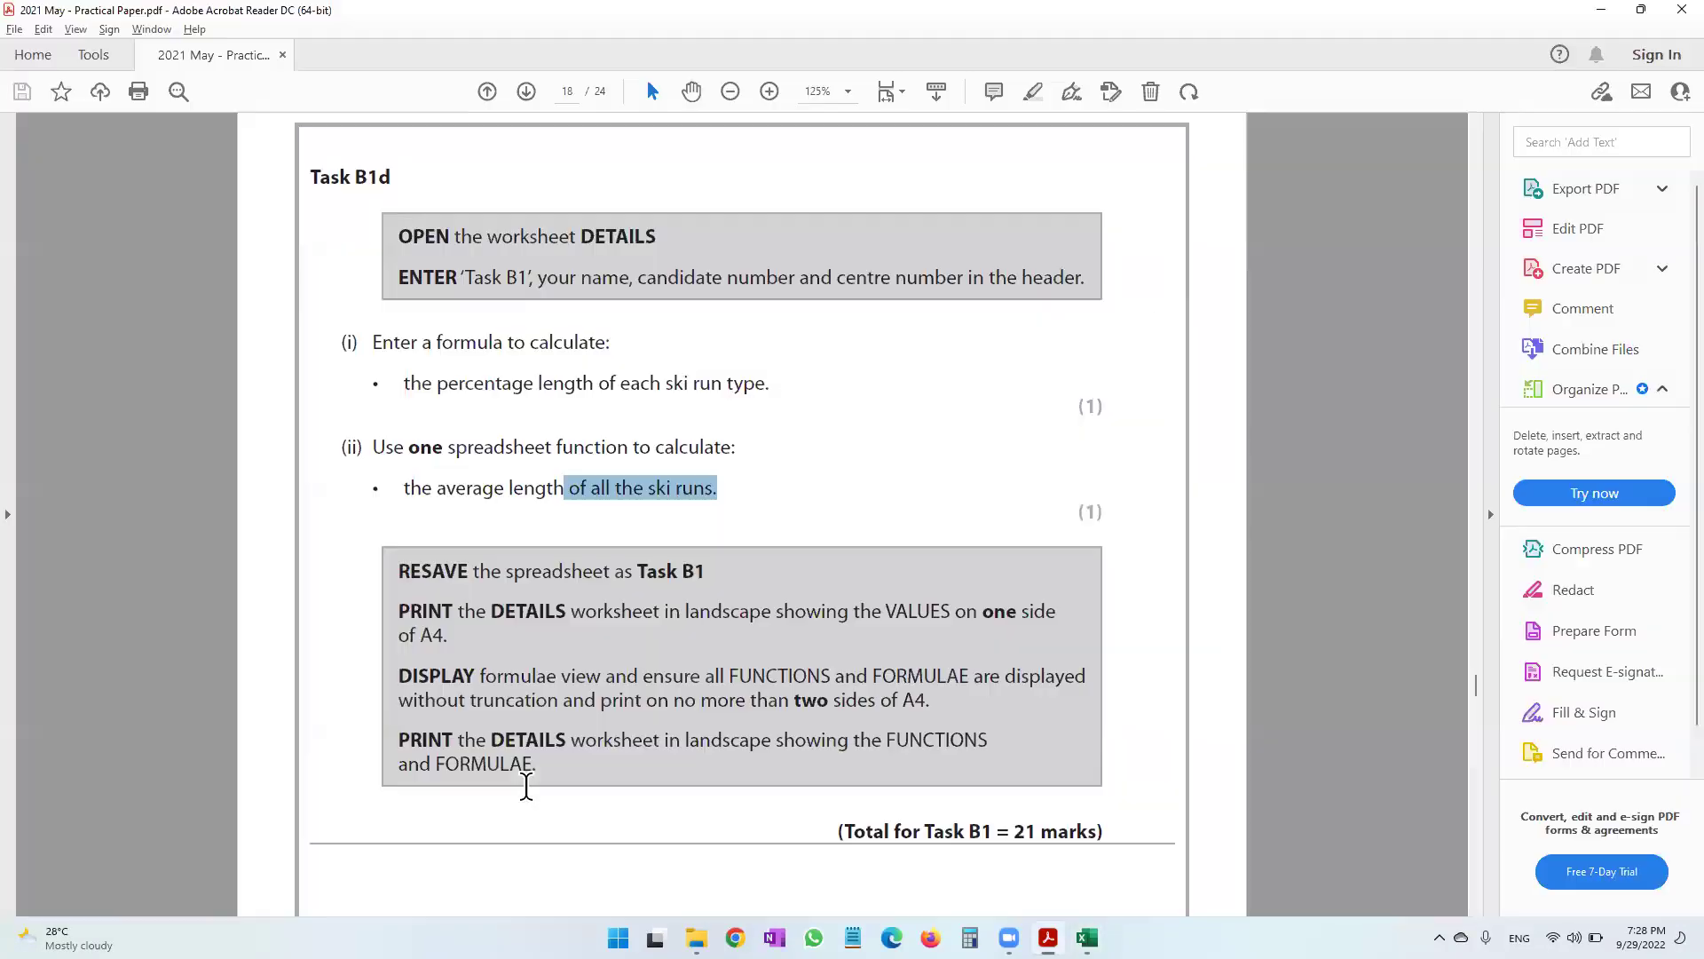
Highlight the instruction to display all formulae in full, then return to the TASK B1 workbook
mouse_move(581, 667)
mouse_down()
mouse_move(985, 689)
mouse_move(1111, 677)
mouse_move(970, 716)
mouse_move(907, 703)
mouse_move(932, 706)
mouse_up()
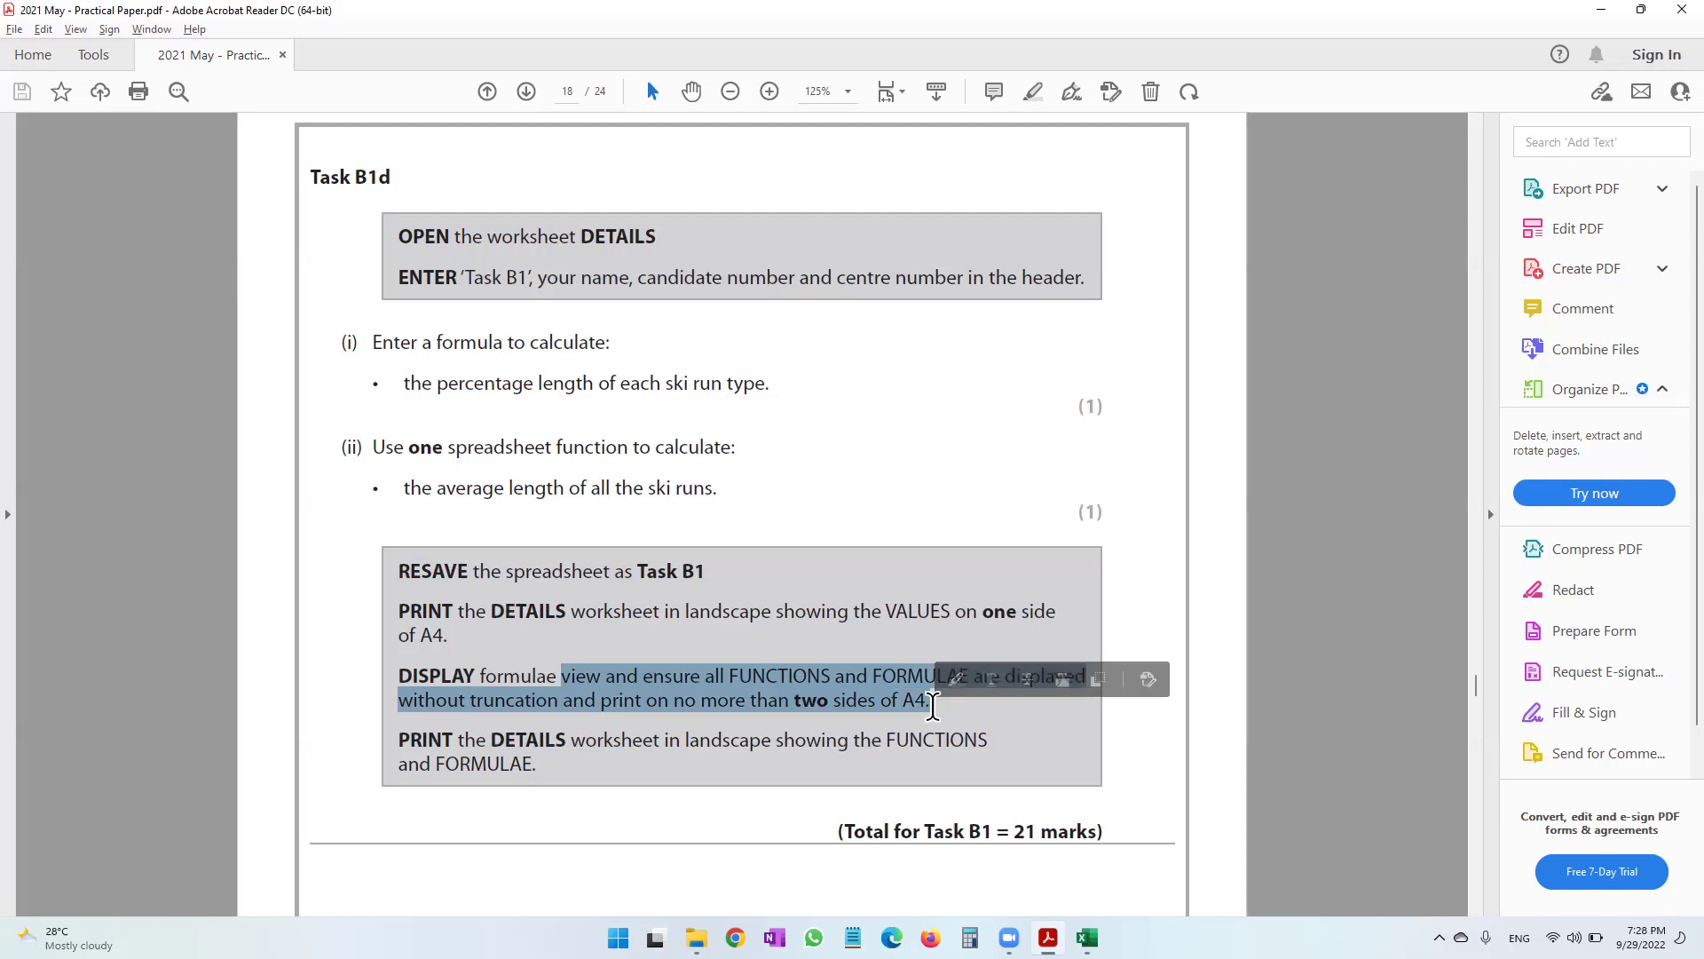
key(alt+Tab)
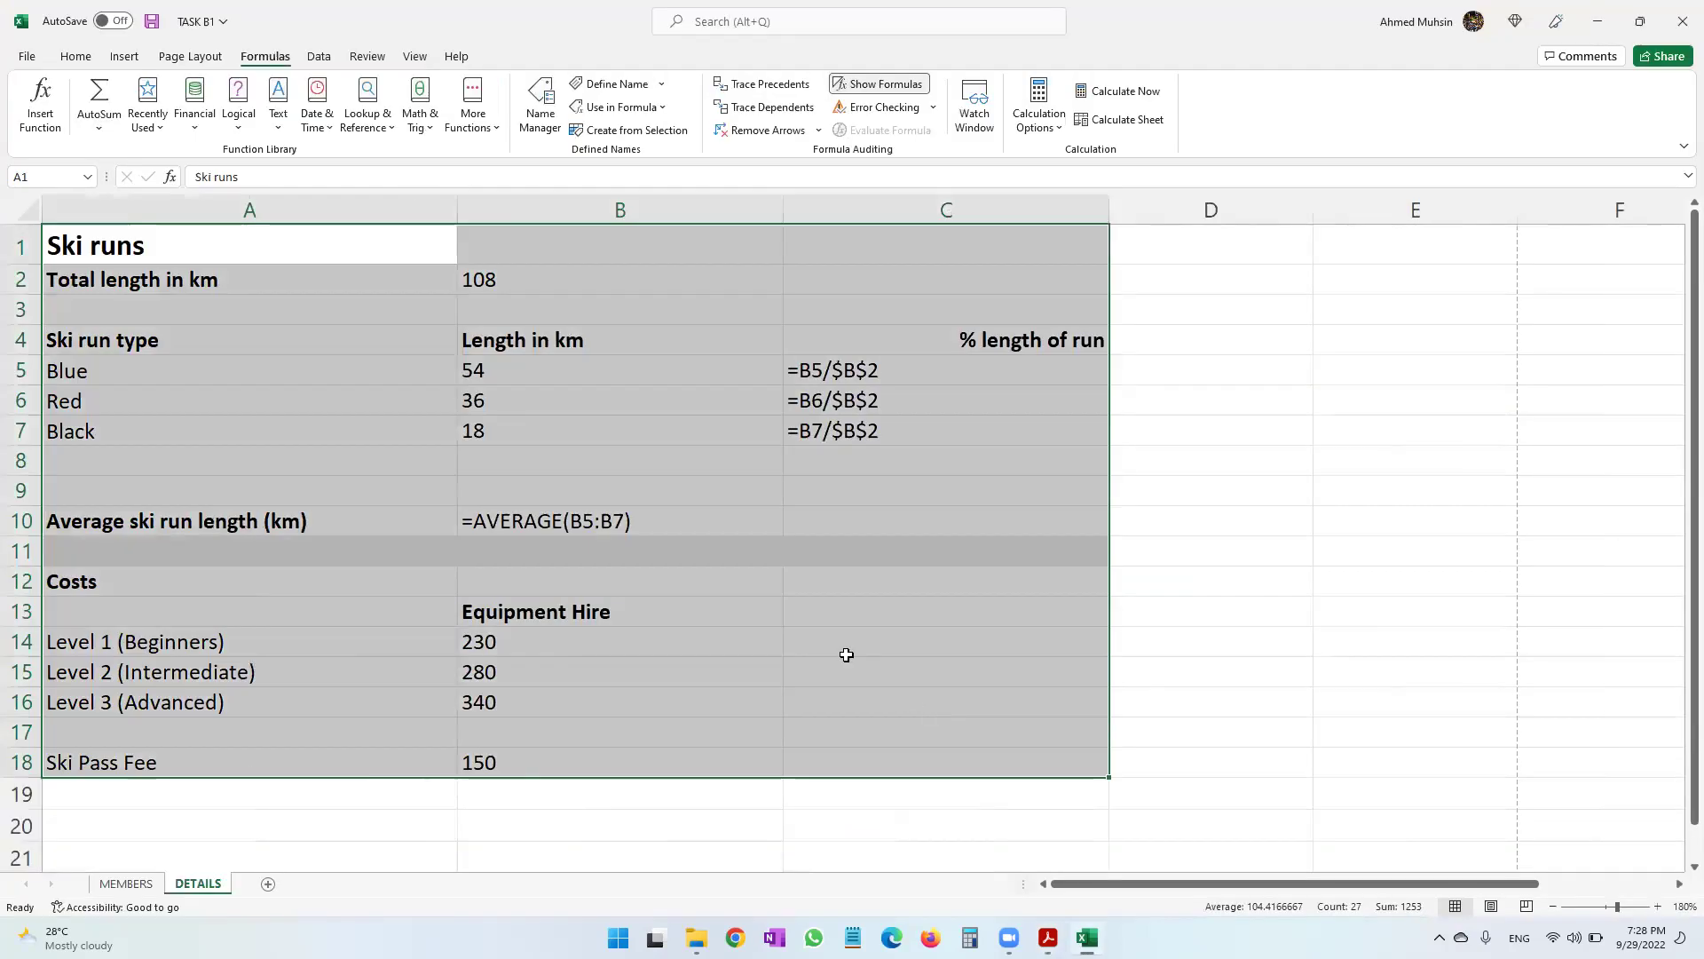
Recheck the landscape formulae print preview, deselect A1:C18, and switch back to Acrobat
key(ctrl+p)
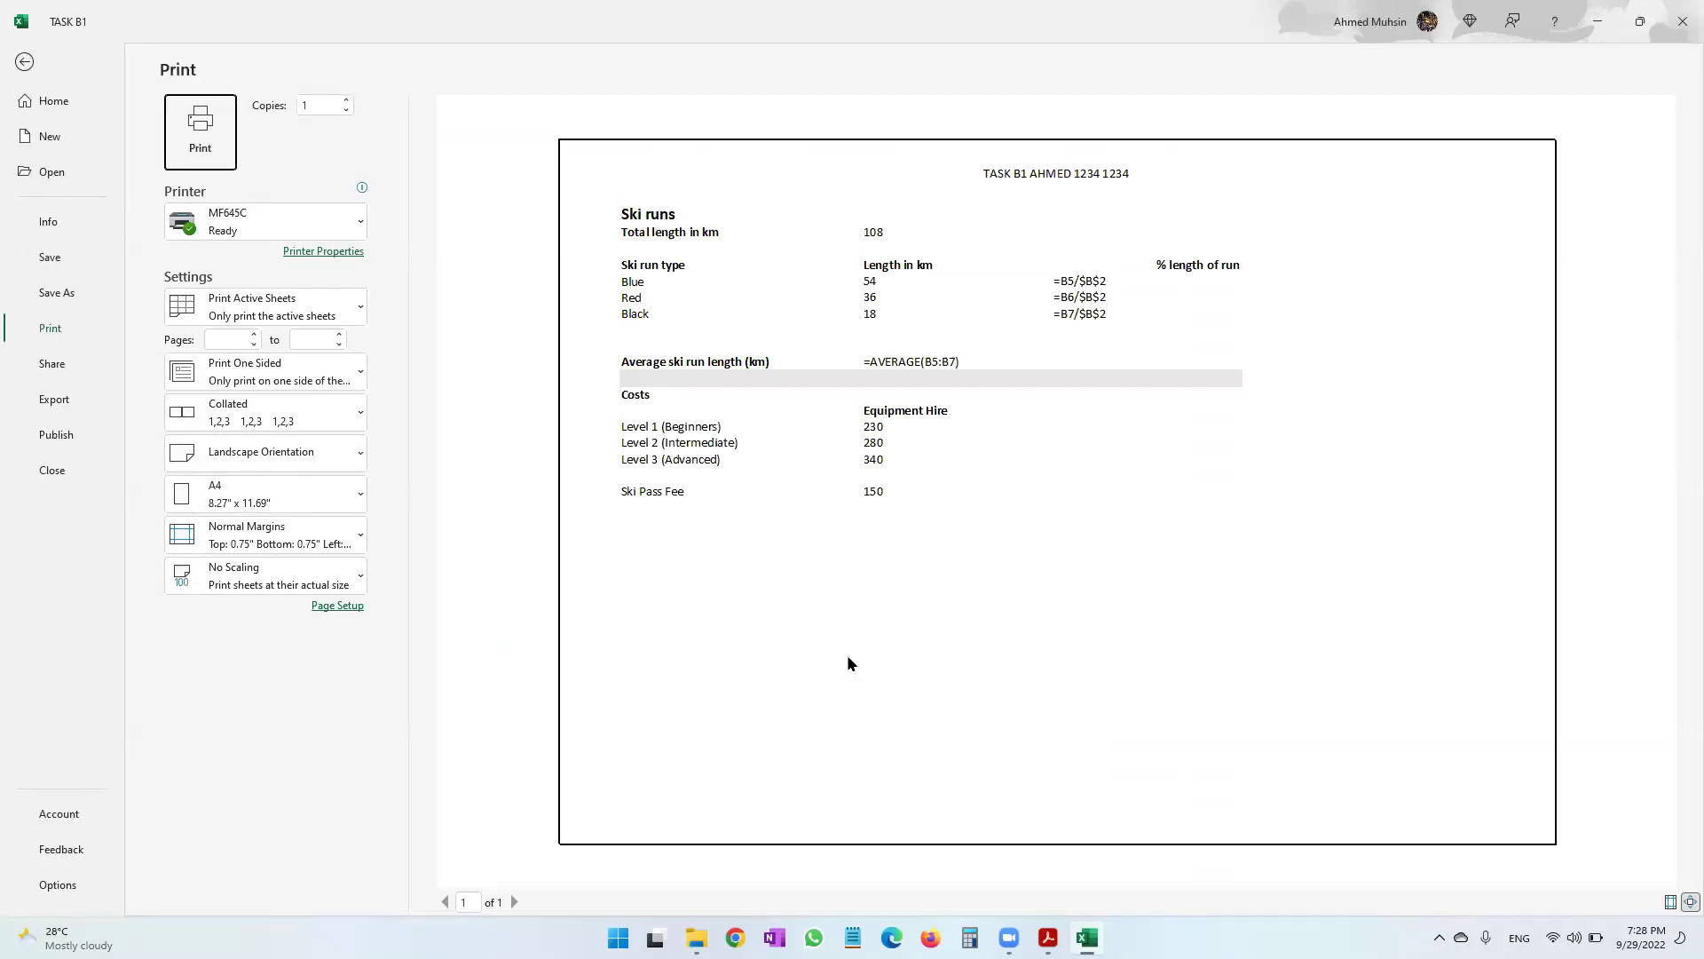
key(Escape)
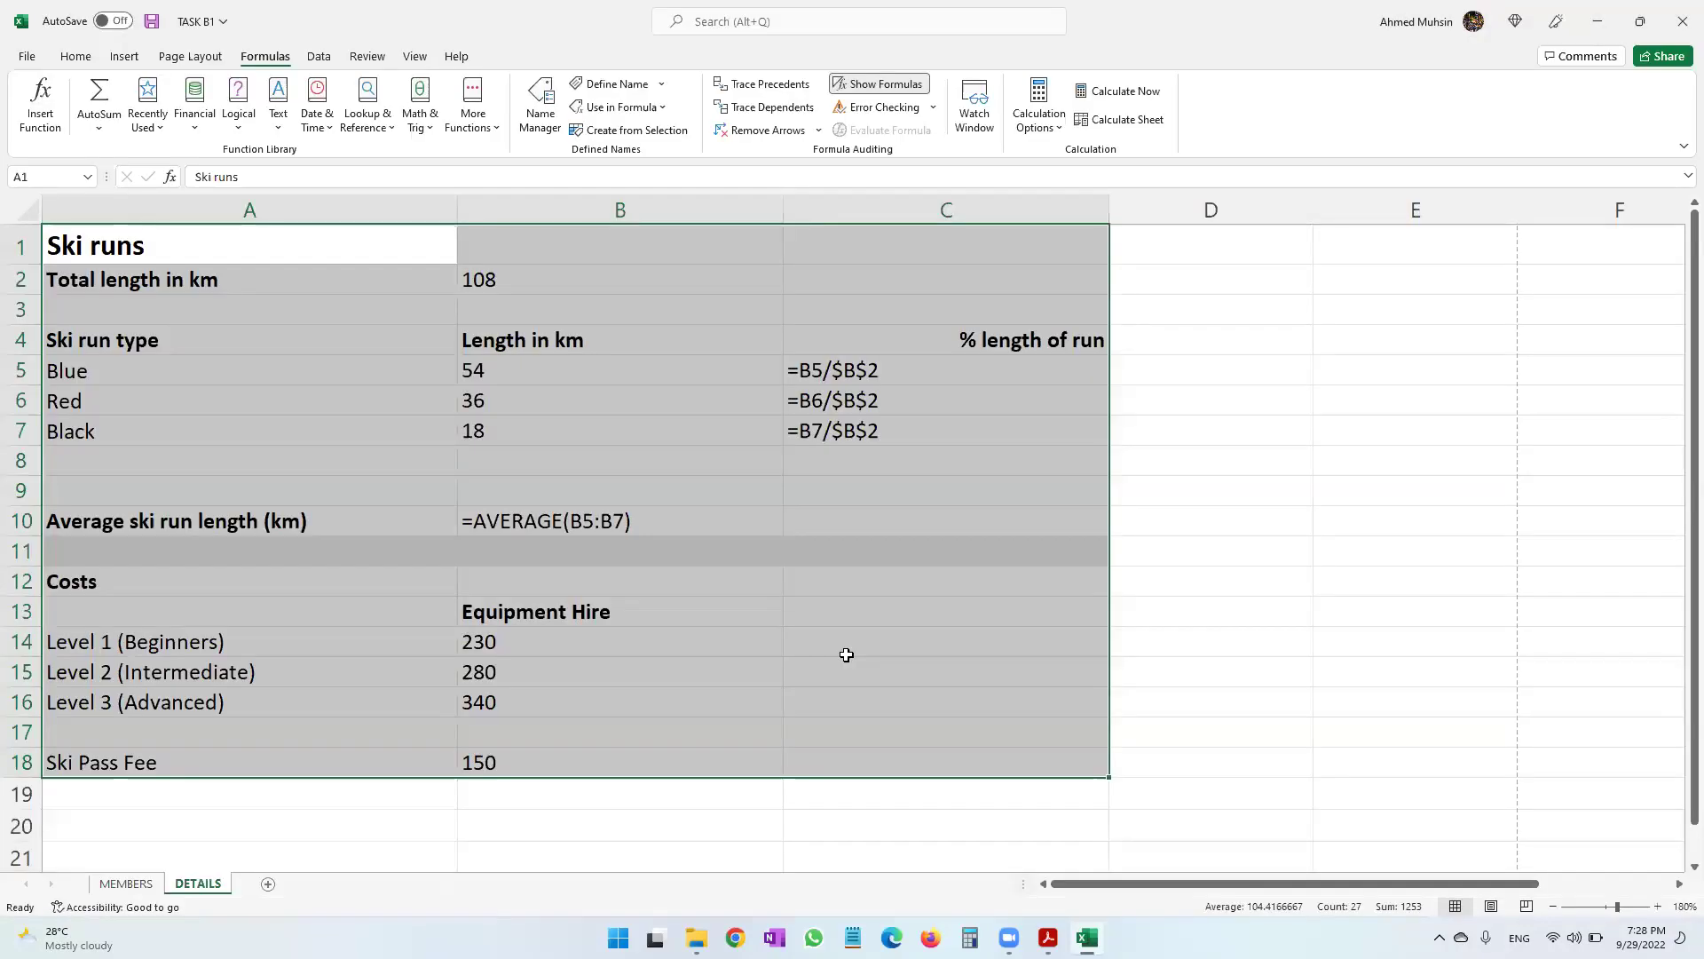
click(846, 654)
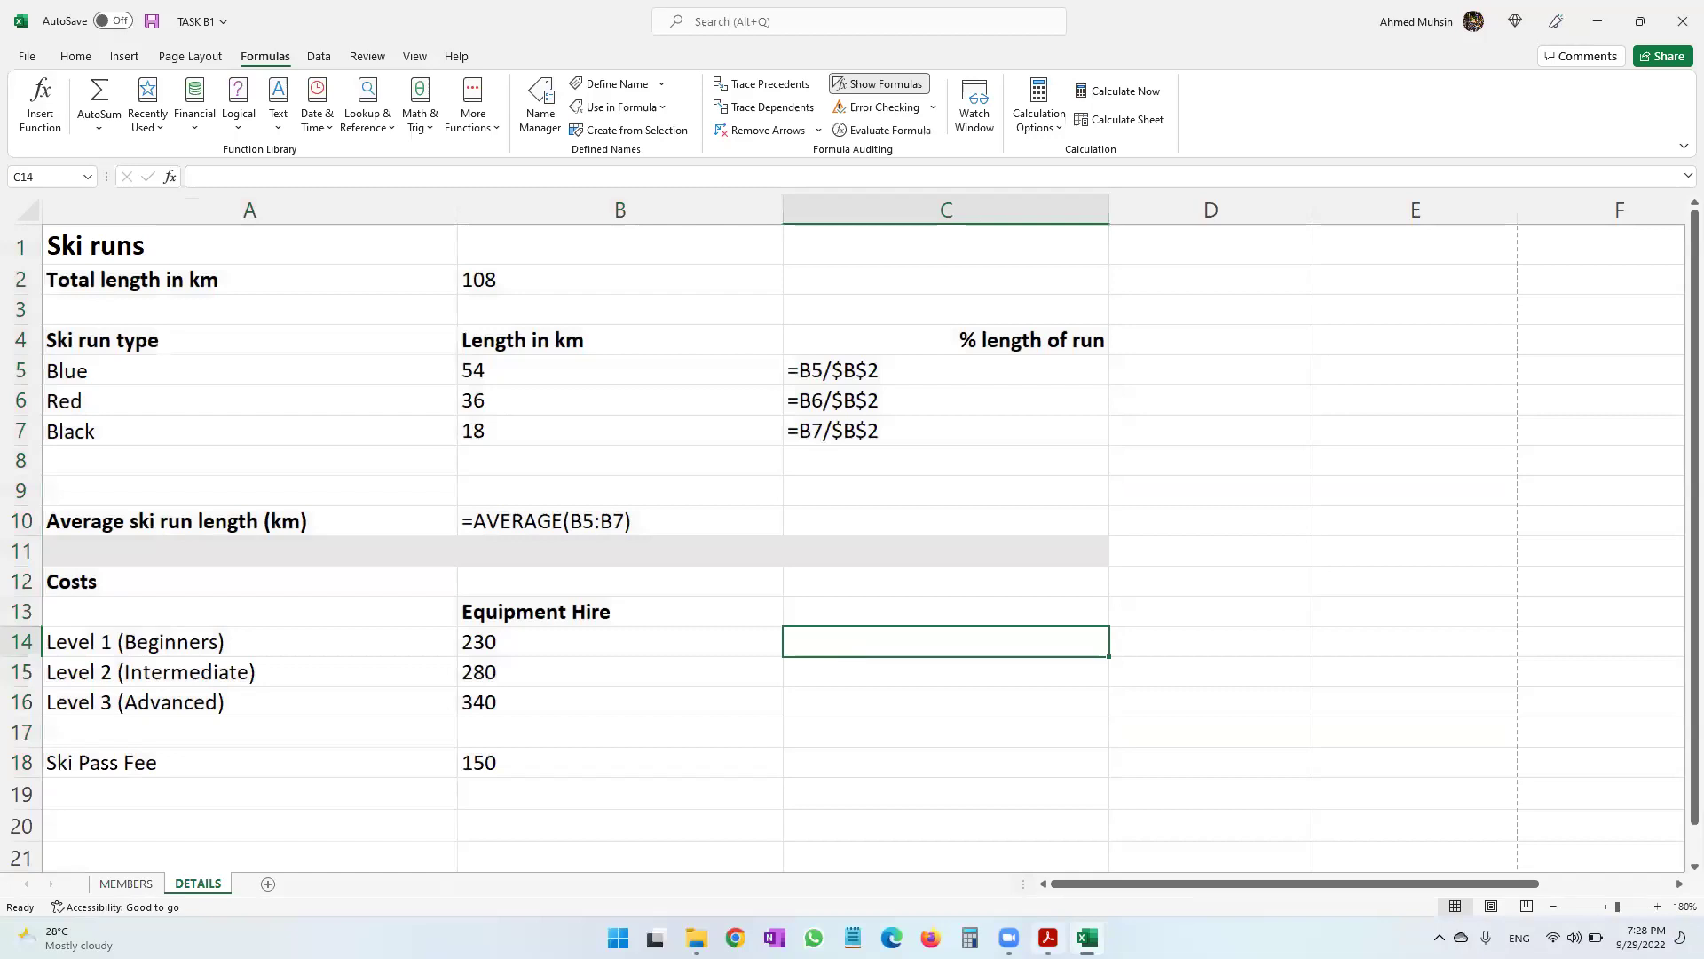
click(1048, 937)
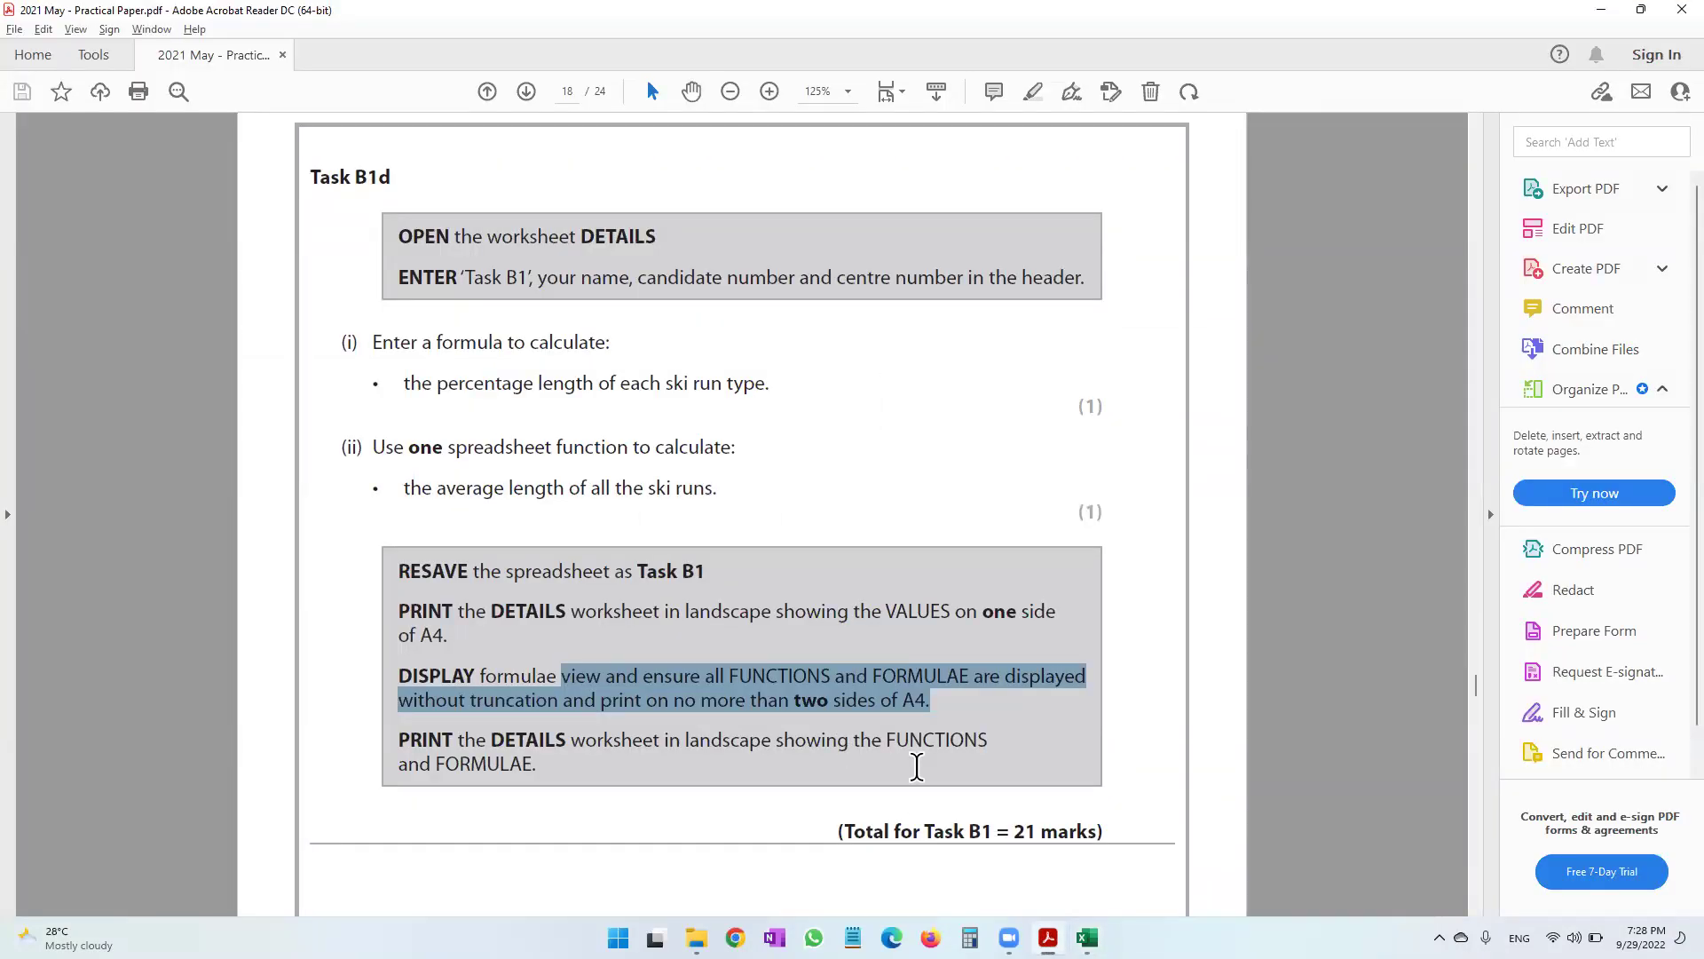
Scroll the exam paper to Task B2 on page 19, filtering MEMBERS for Level 3
scroll(916, 765, down, 10)
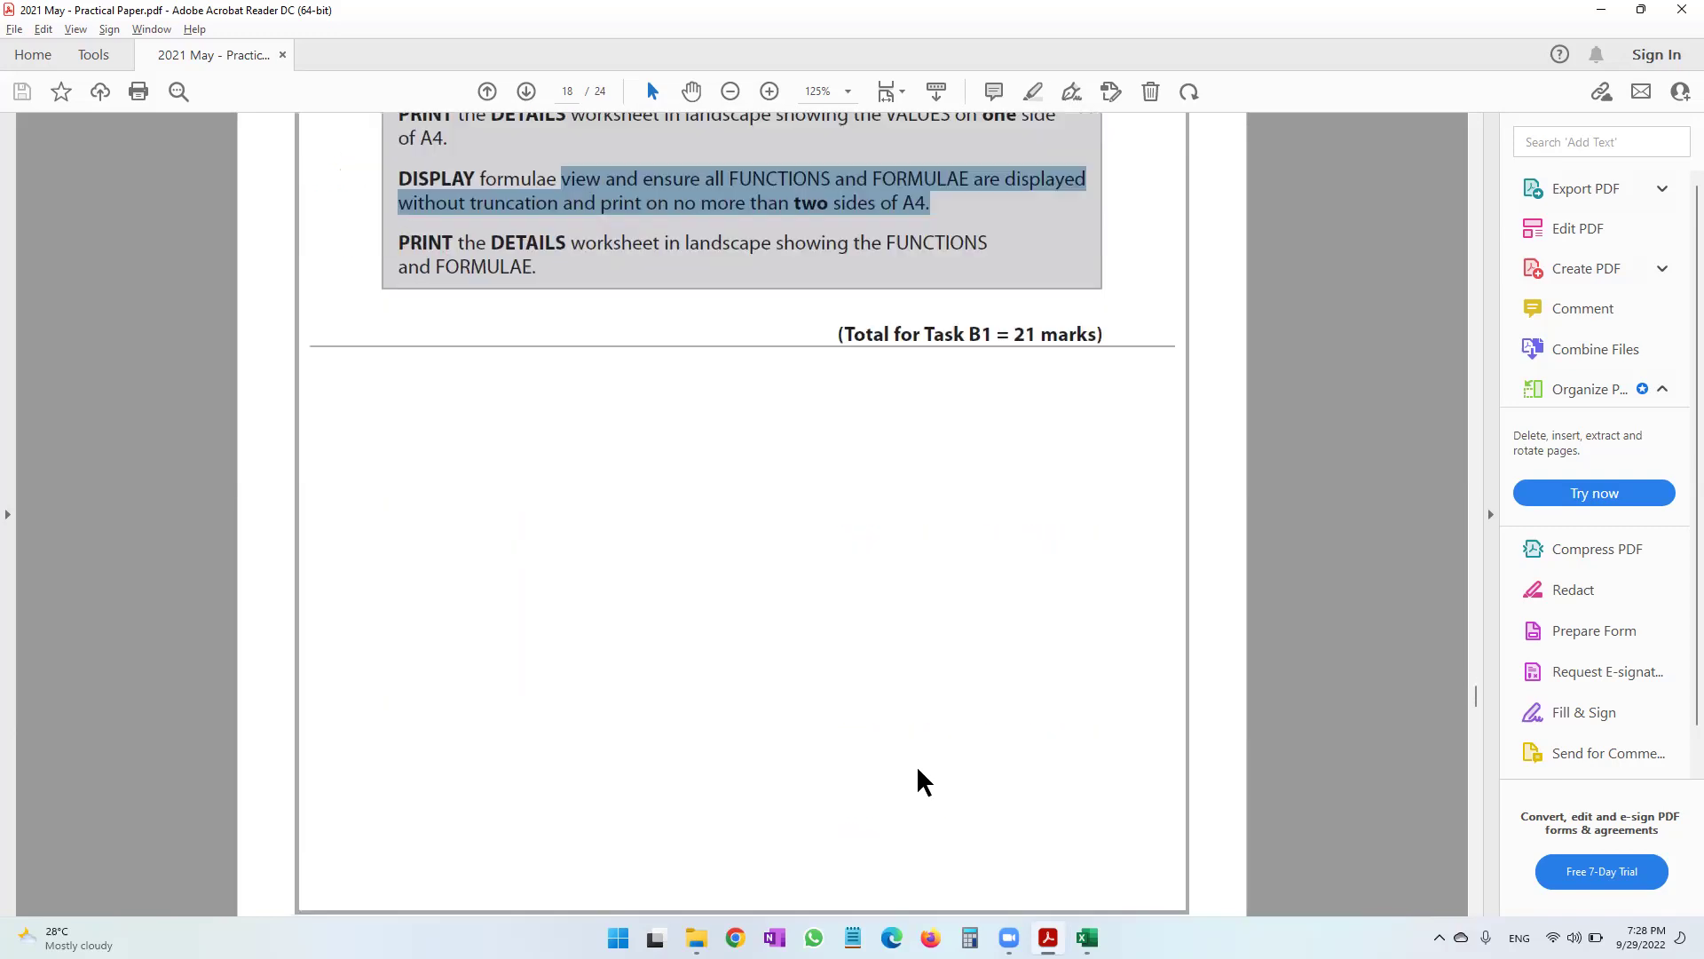
scroll(916, 765, down, 20)
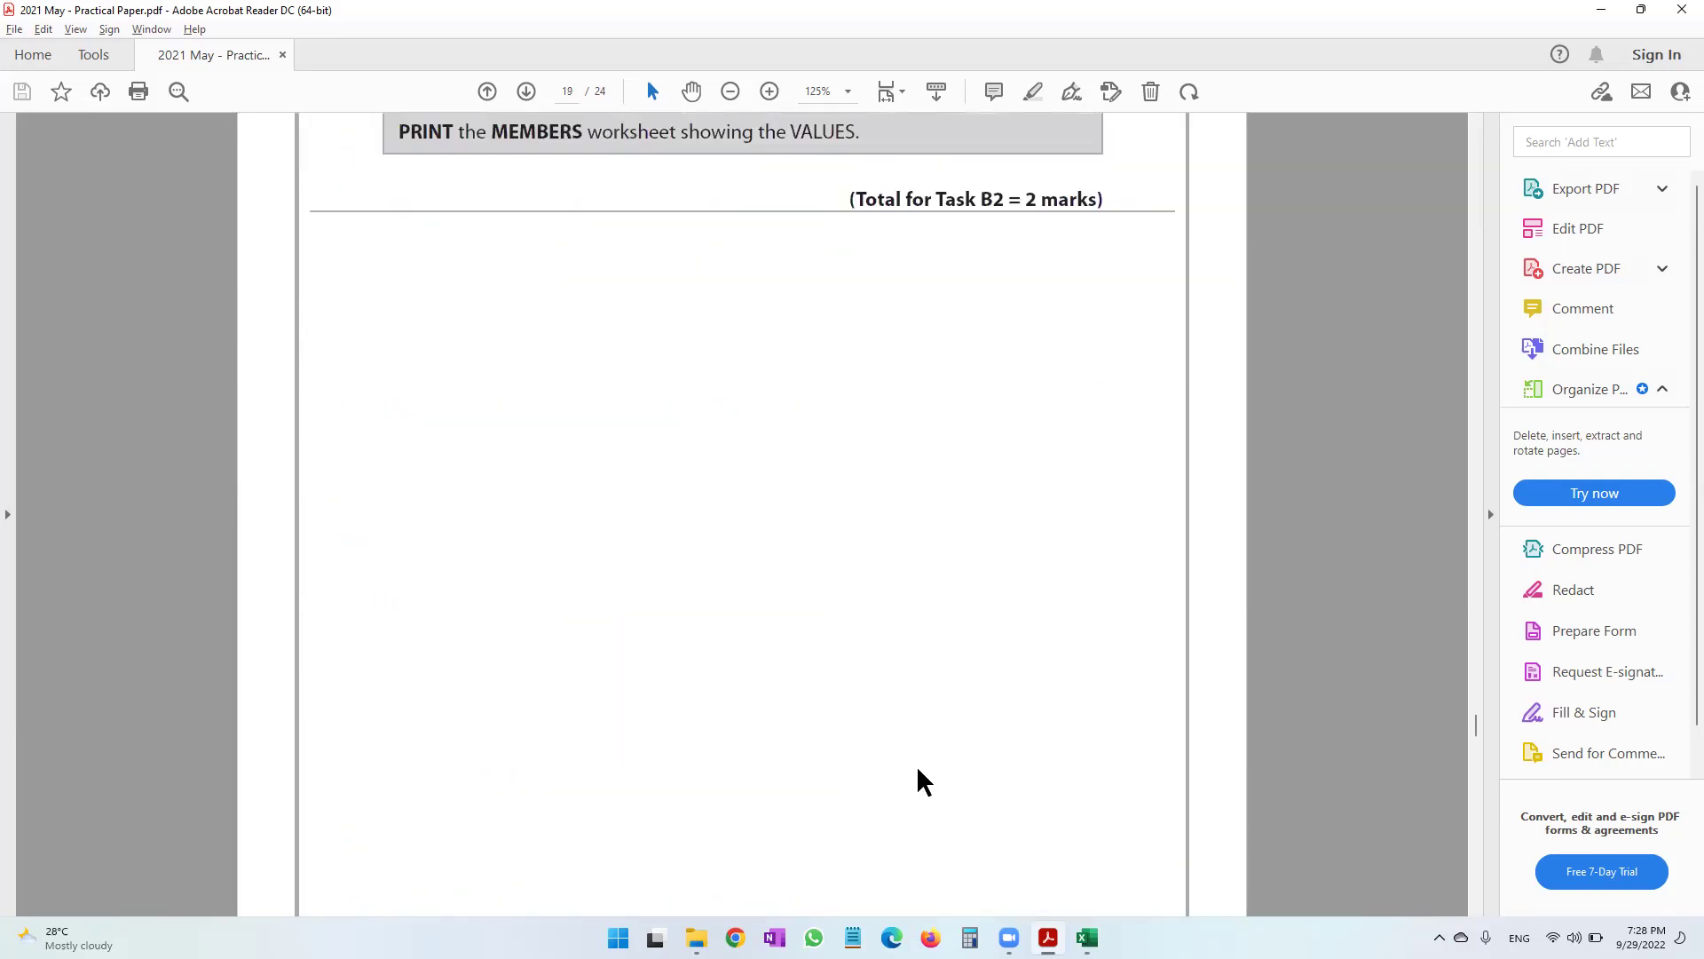
scroll(916, 764, down, 20)
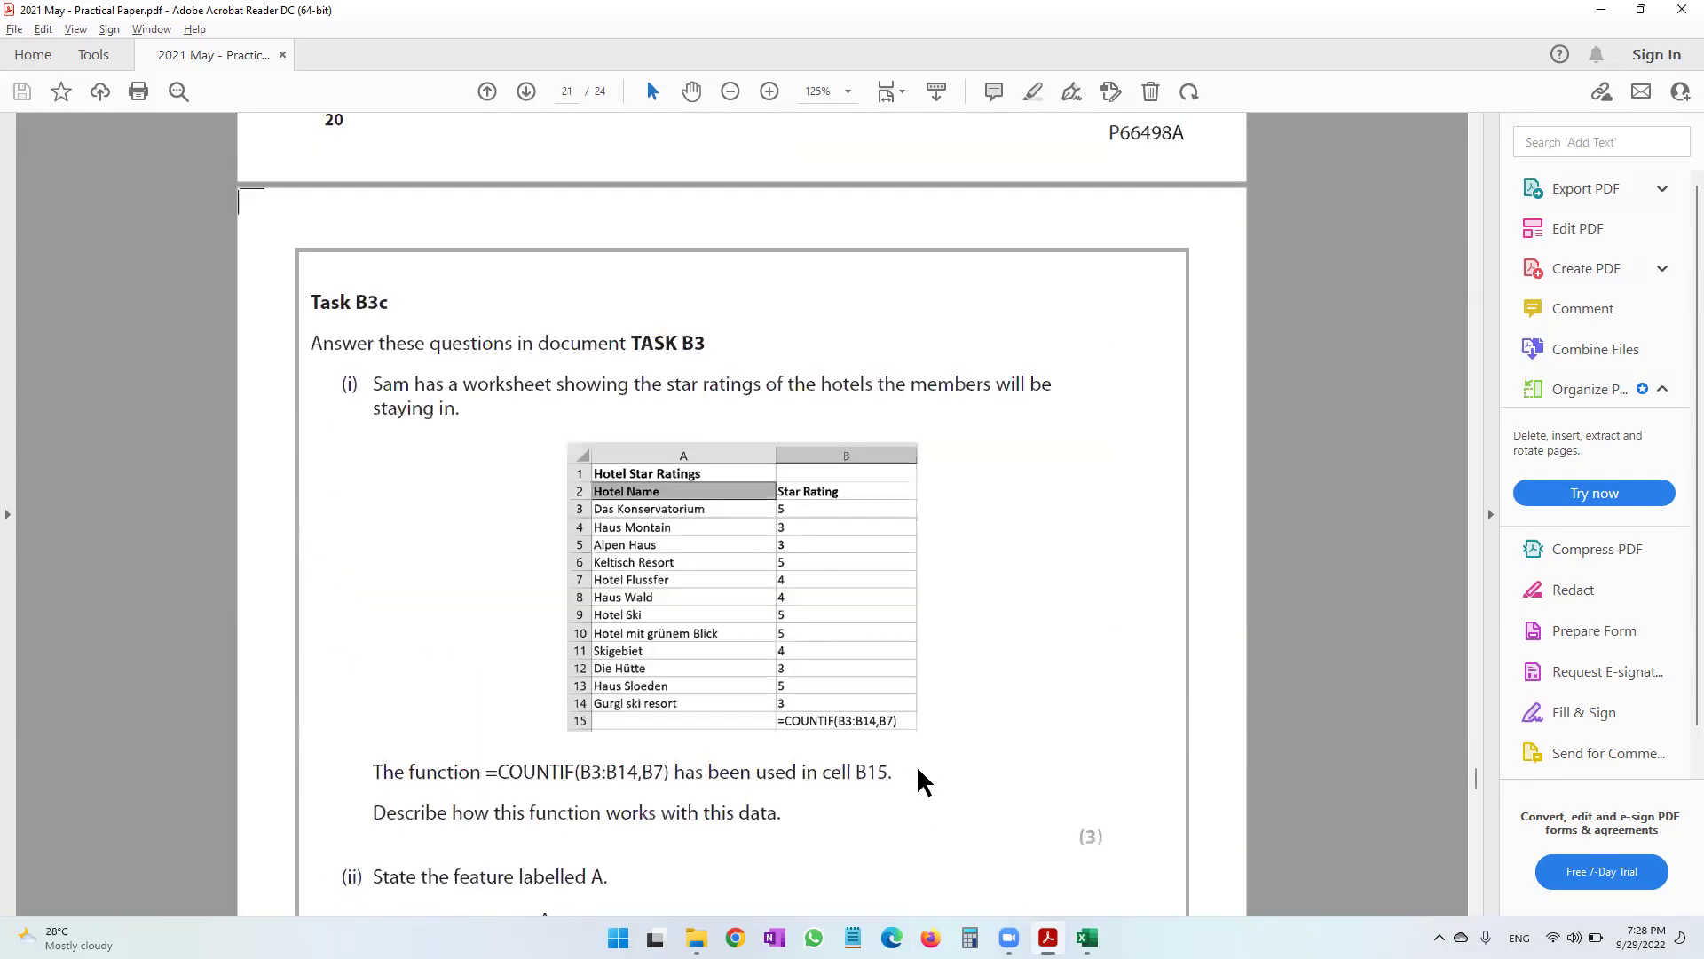
scroll(916, 765, down, 10)
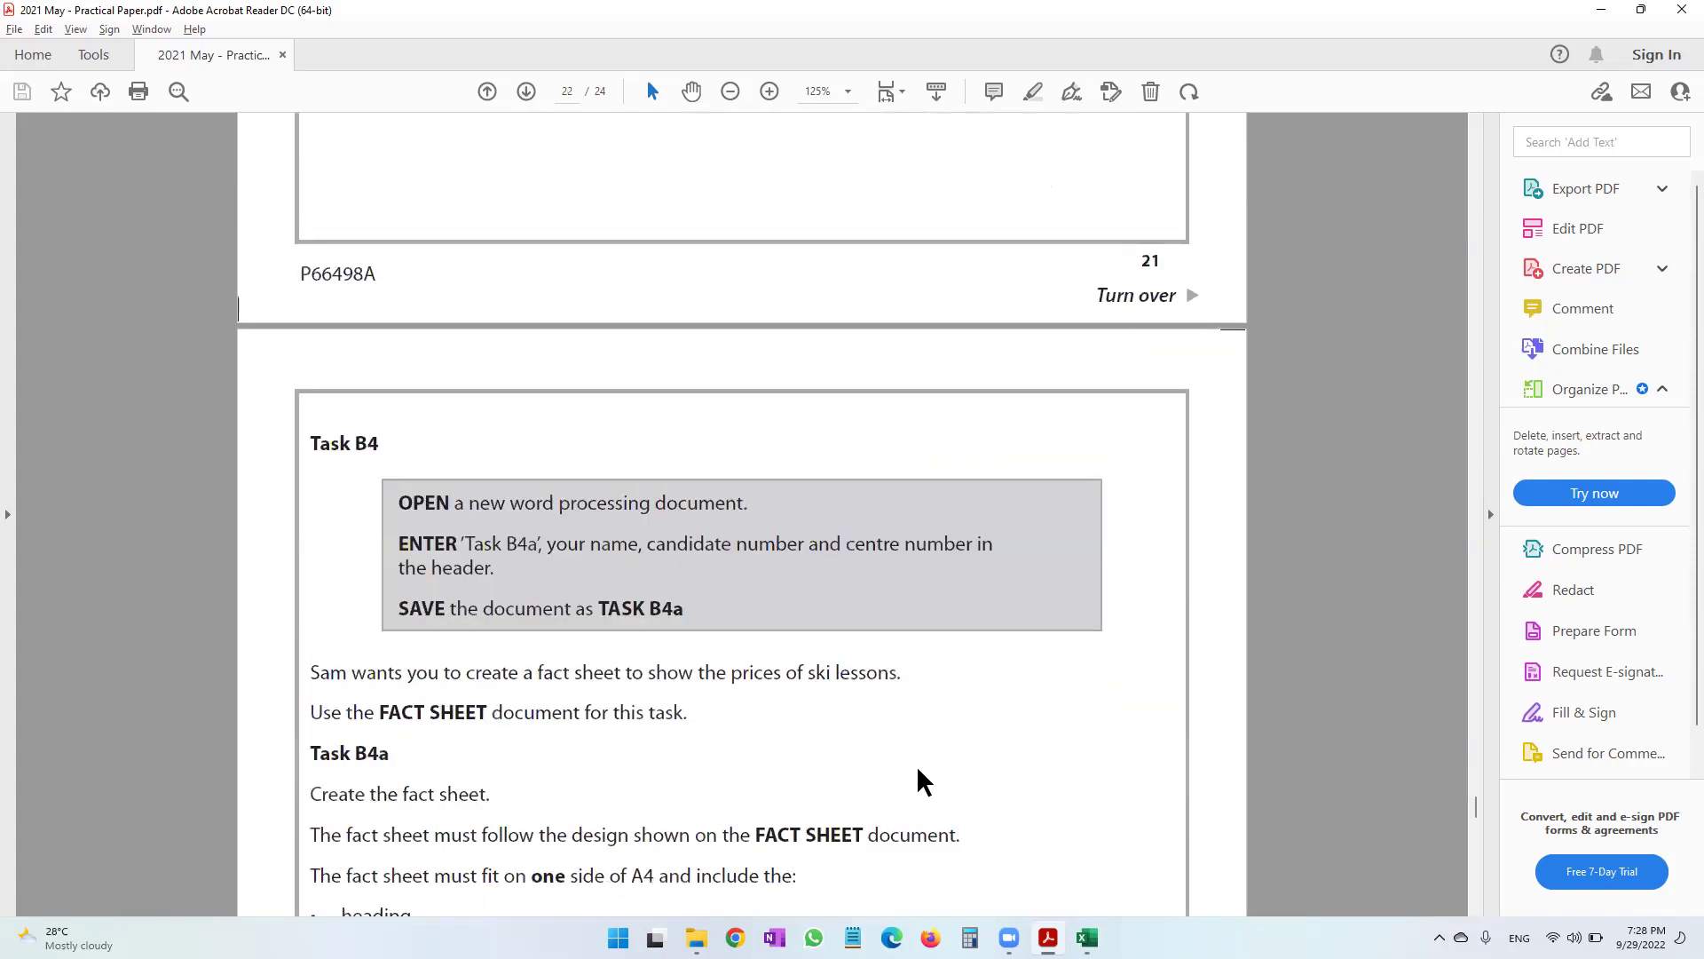
scroll(916, 764, up, 20)
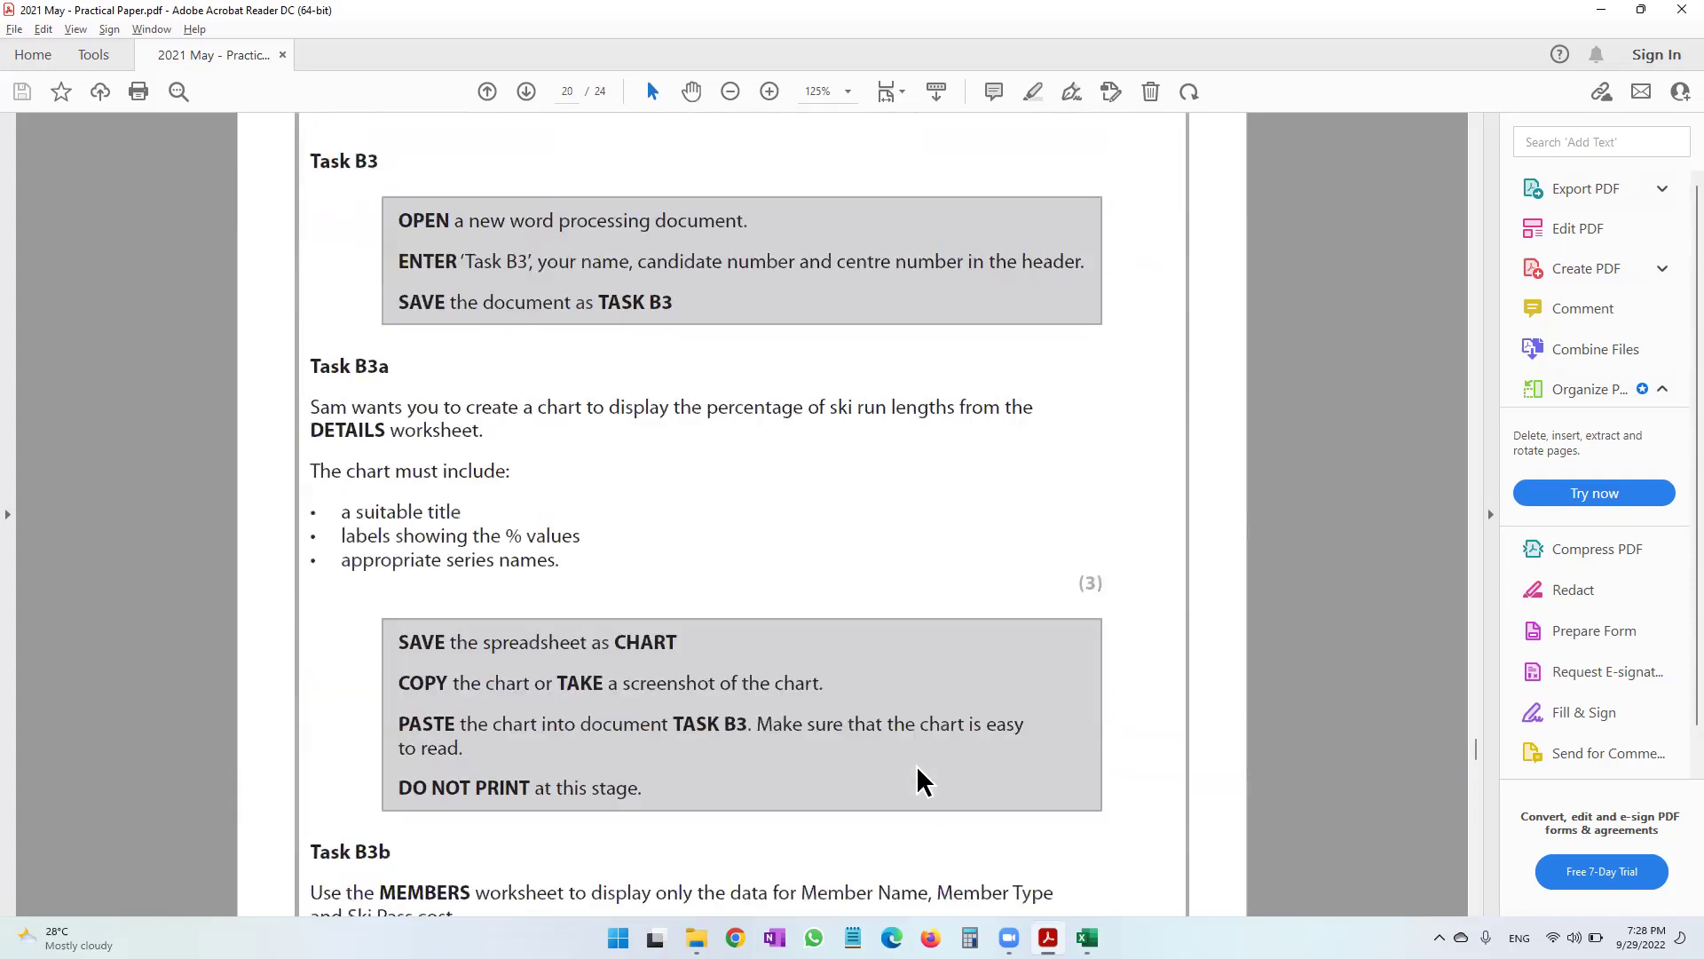
scroll(916, 764, down, 4)
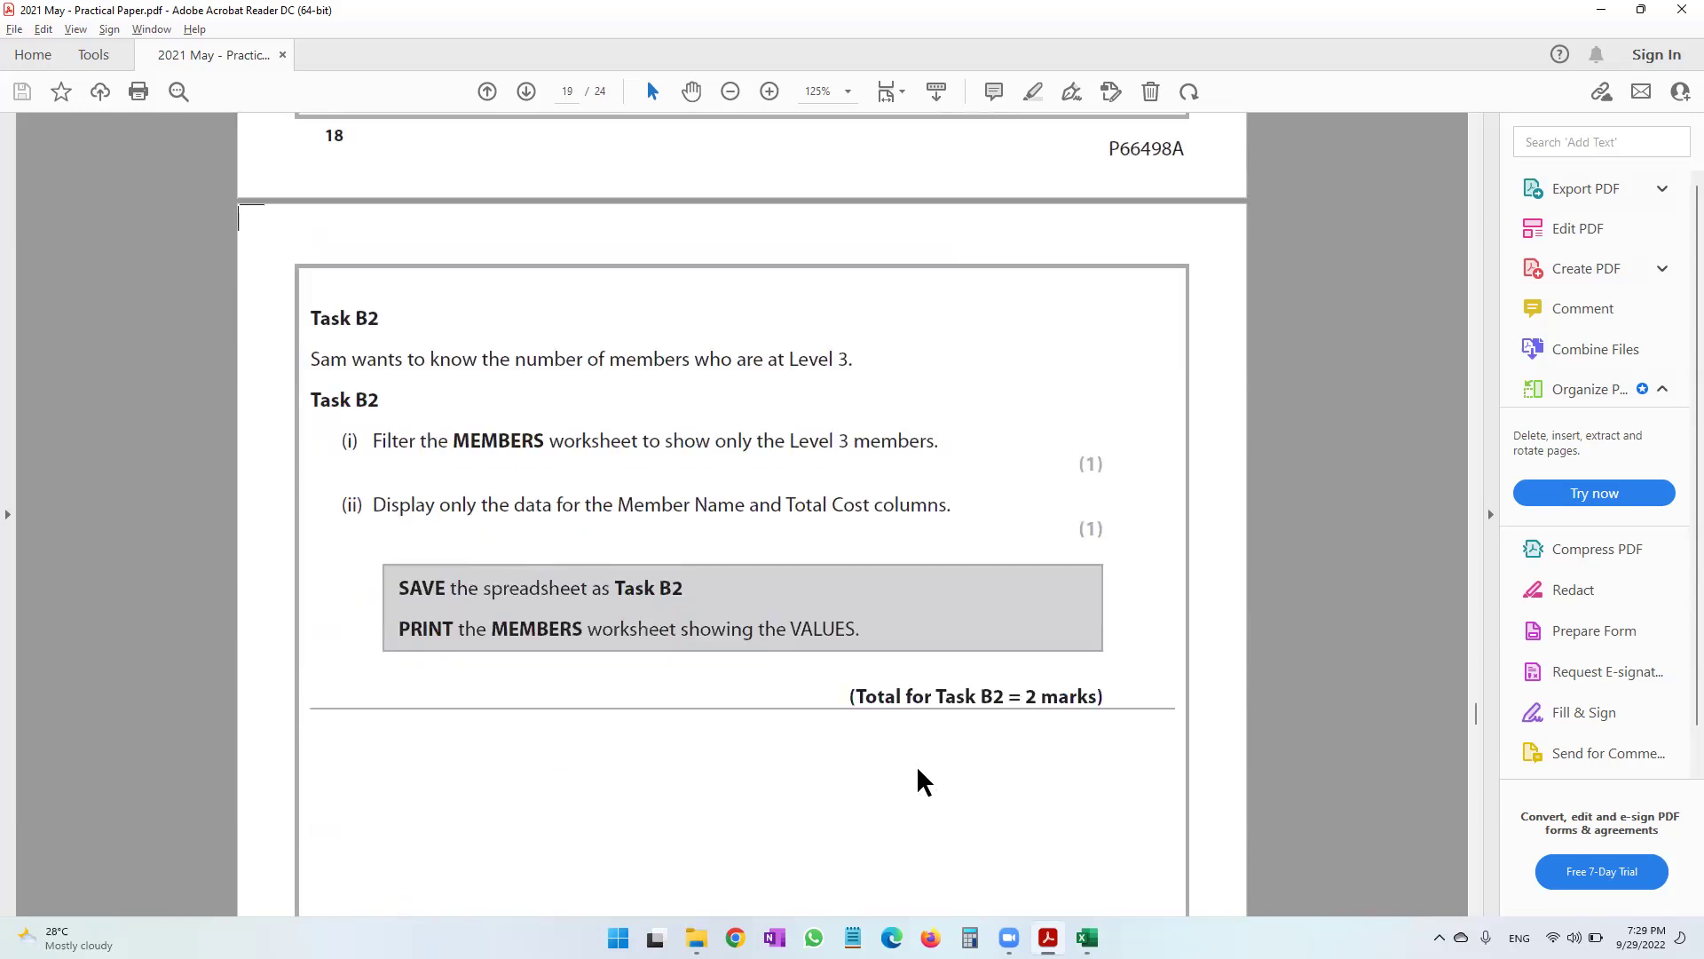
scroll(916, 765, up, 5)
scroll(916, 765, down, 7)
scroll(916, 764, up, 12)
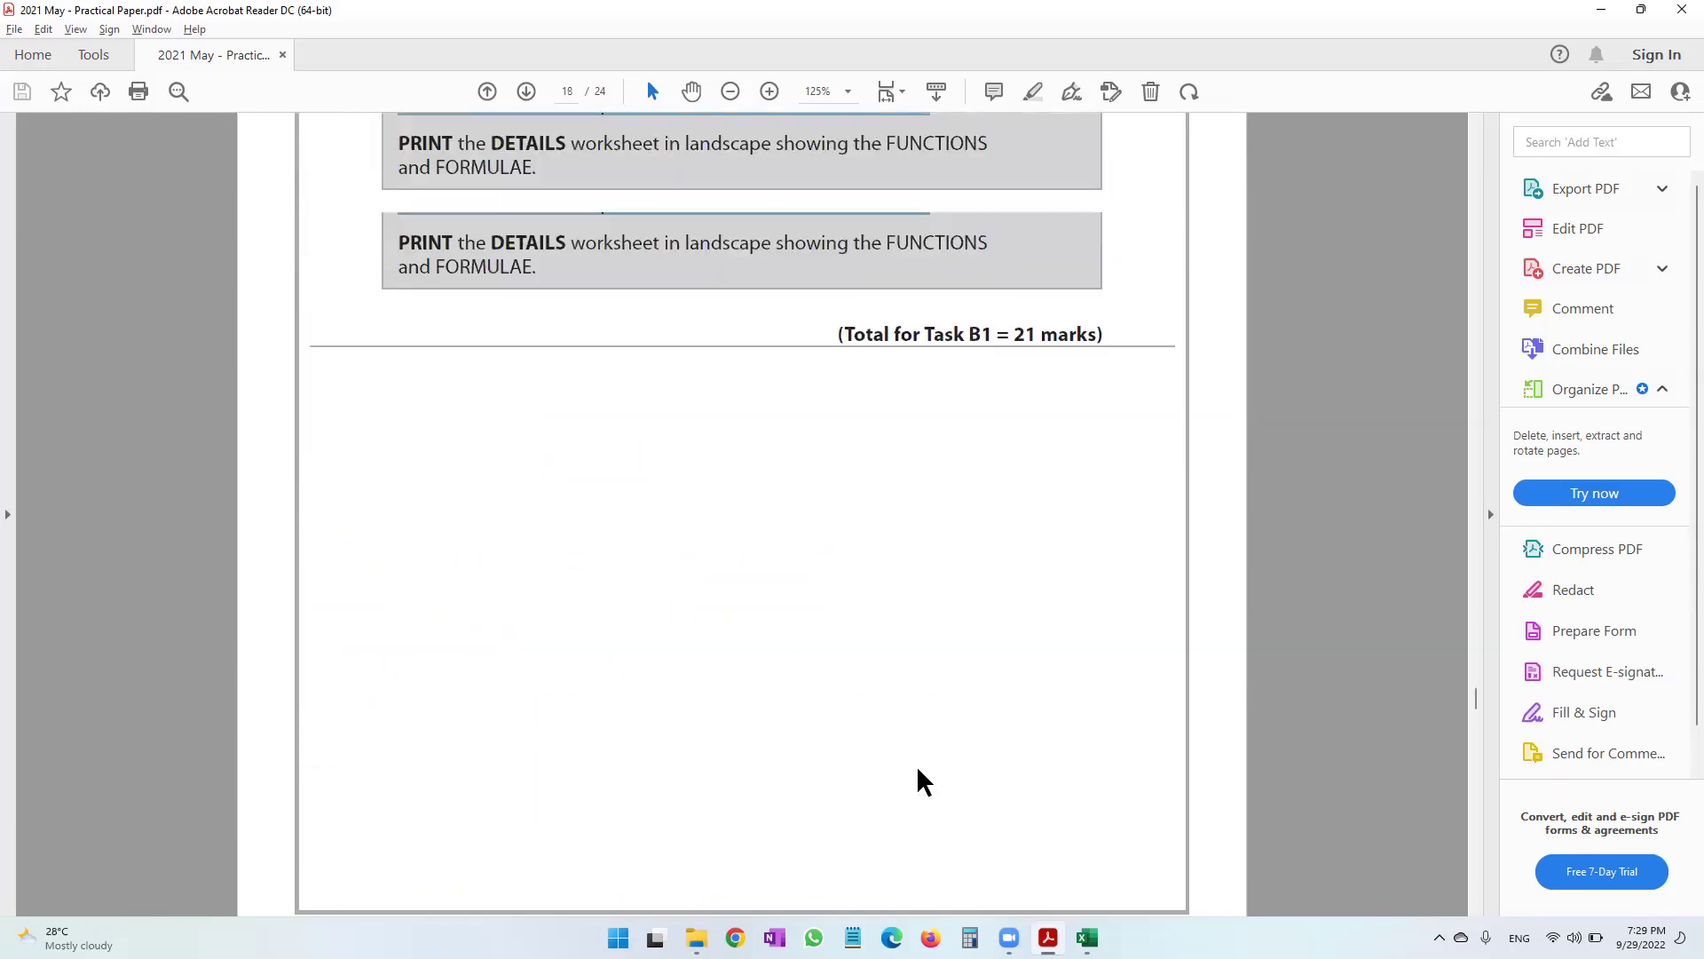
scroll(916, 765, down, 10)
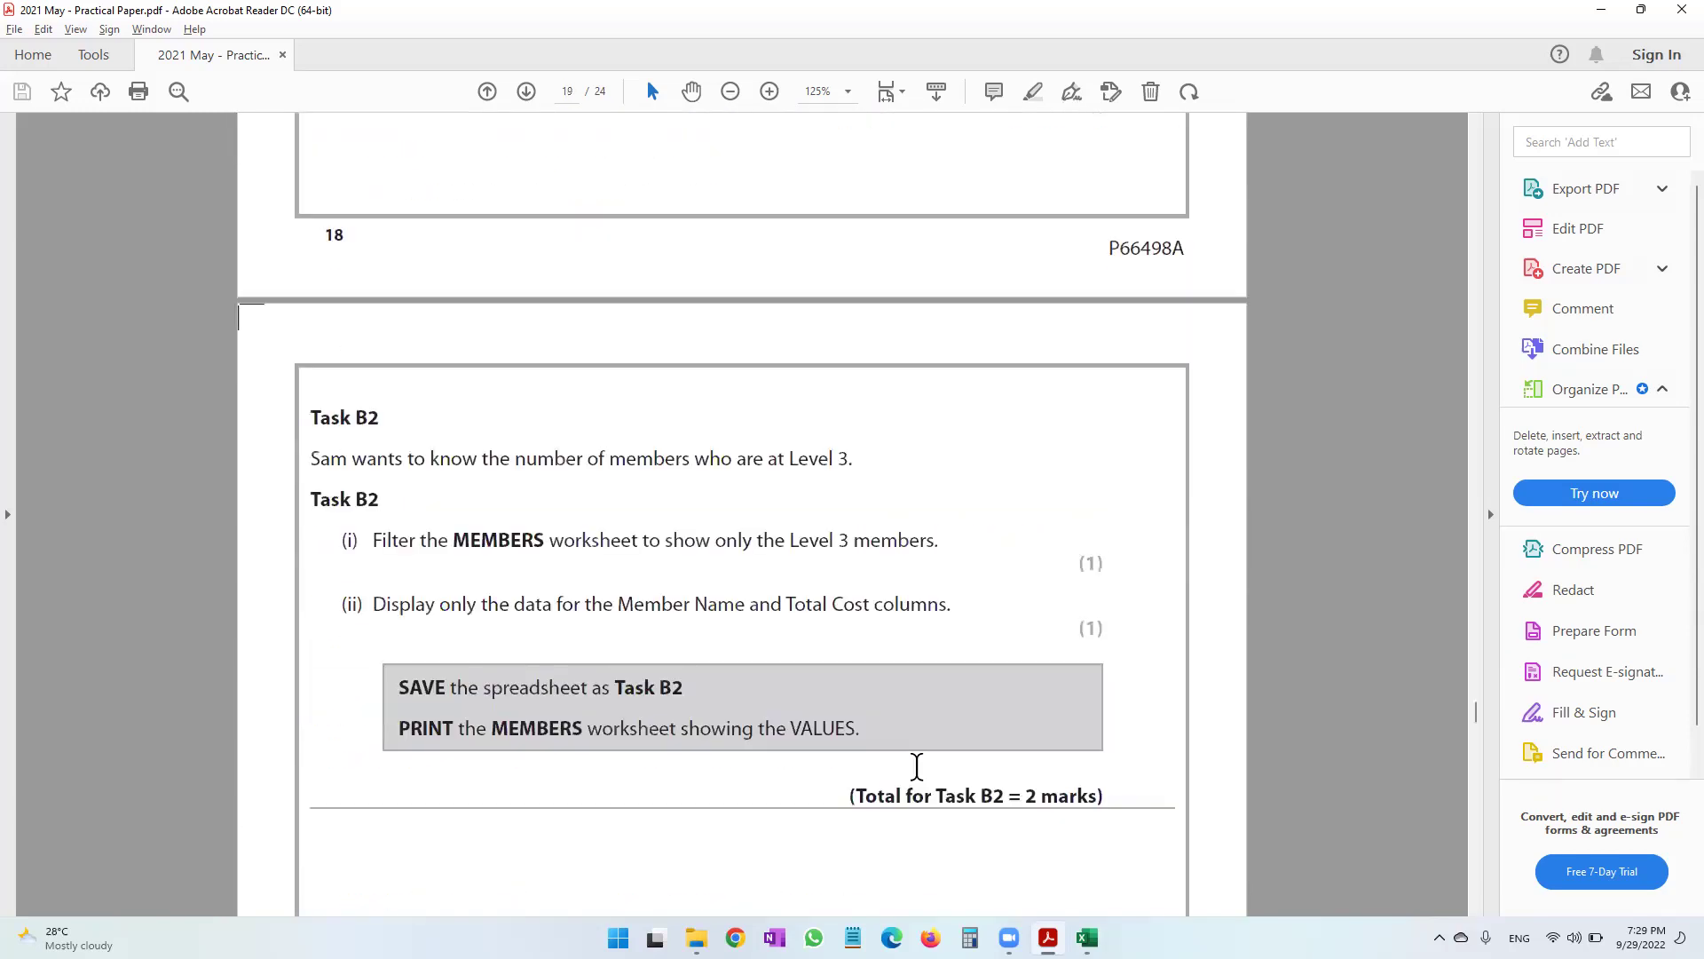